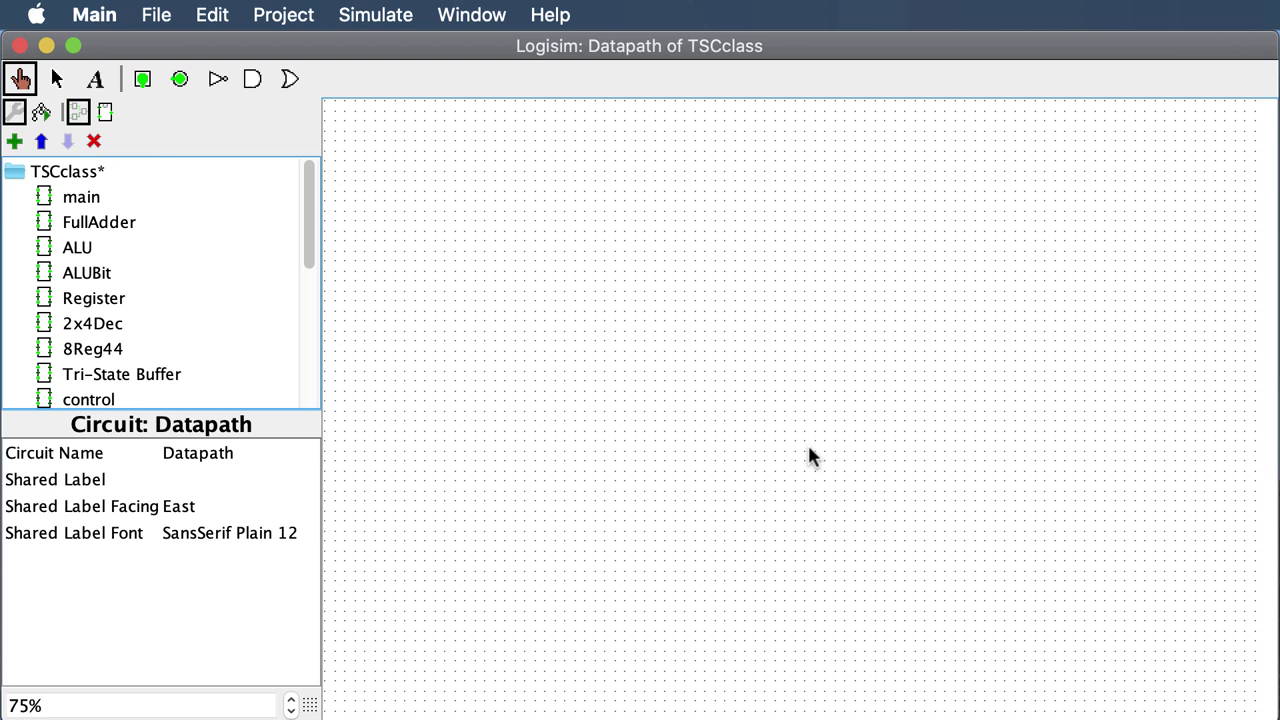
Place an instance of the ALU subcircuit, facing East, on the empty Datapath canvas
left_click_drag(309, 240, 306, 333)
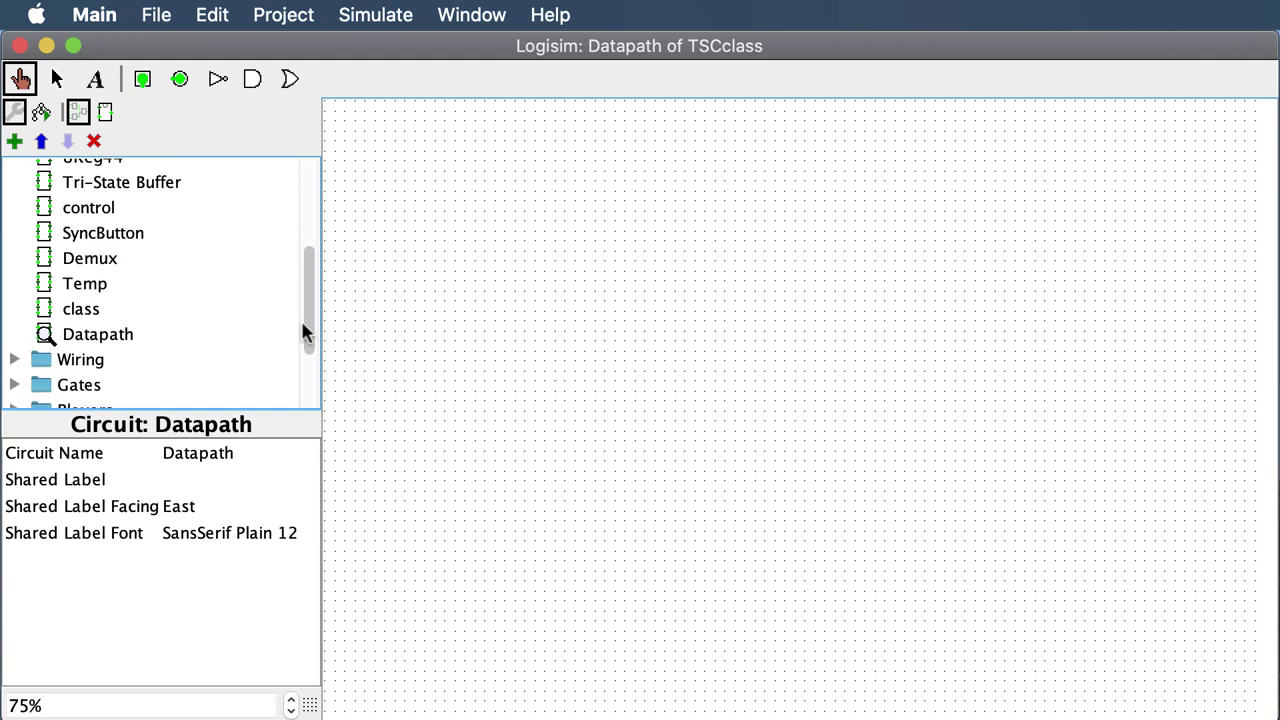
scroll(184, 284, "up", 5)
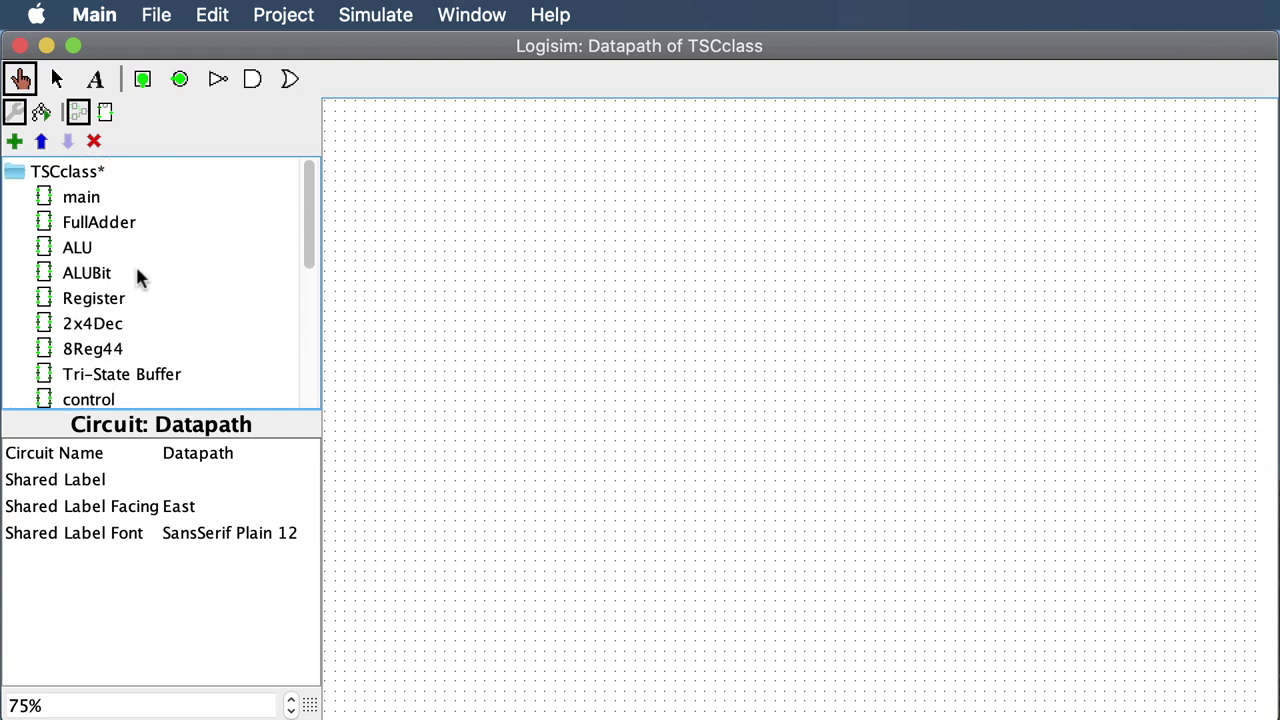
left_click(77, 248)
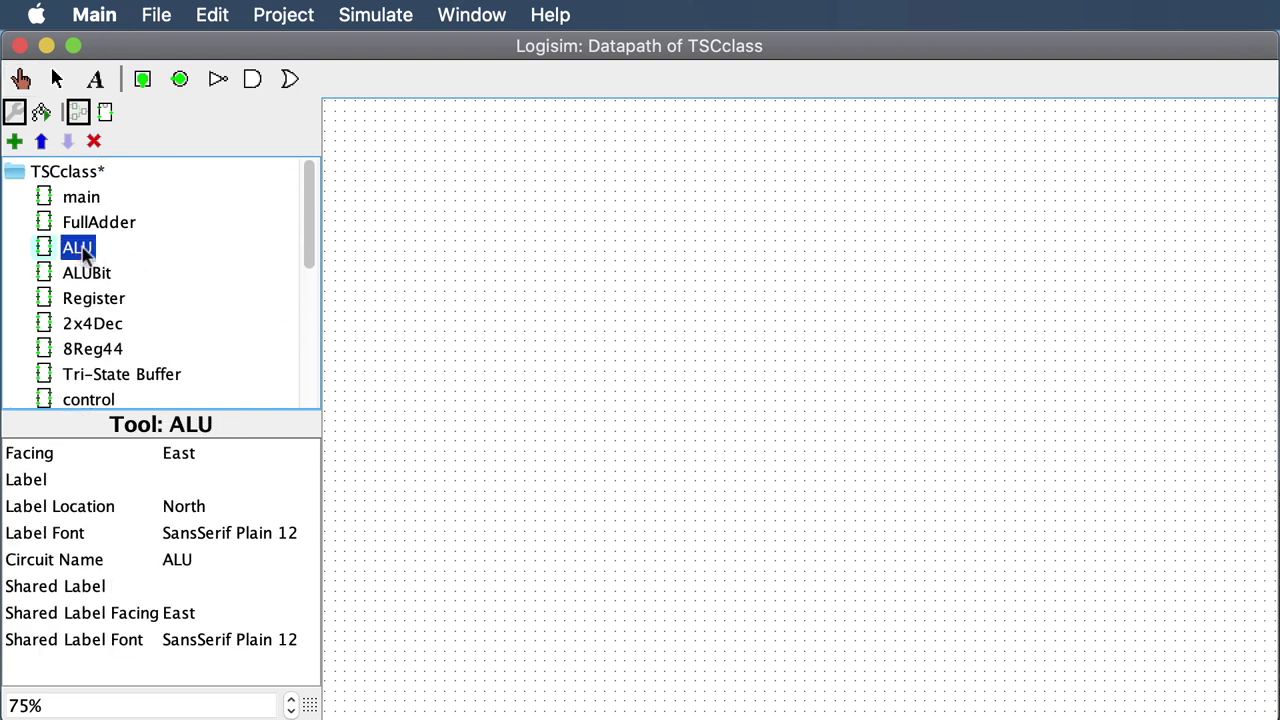
left_click(910, 583)
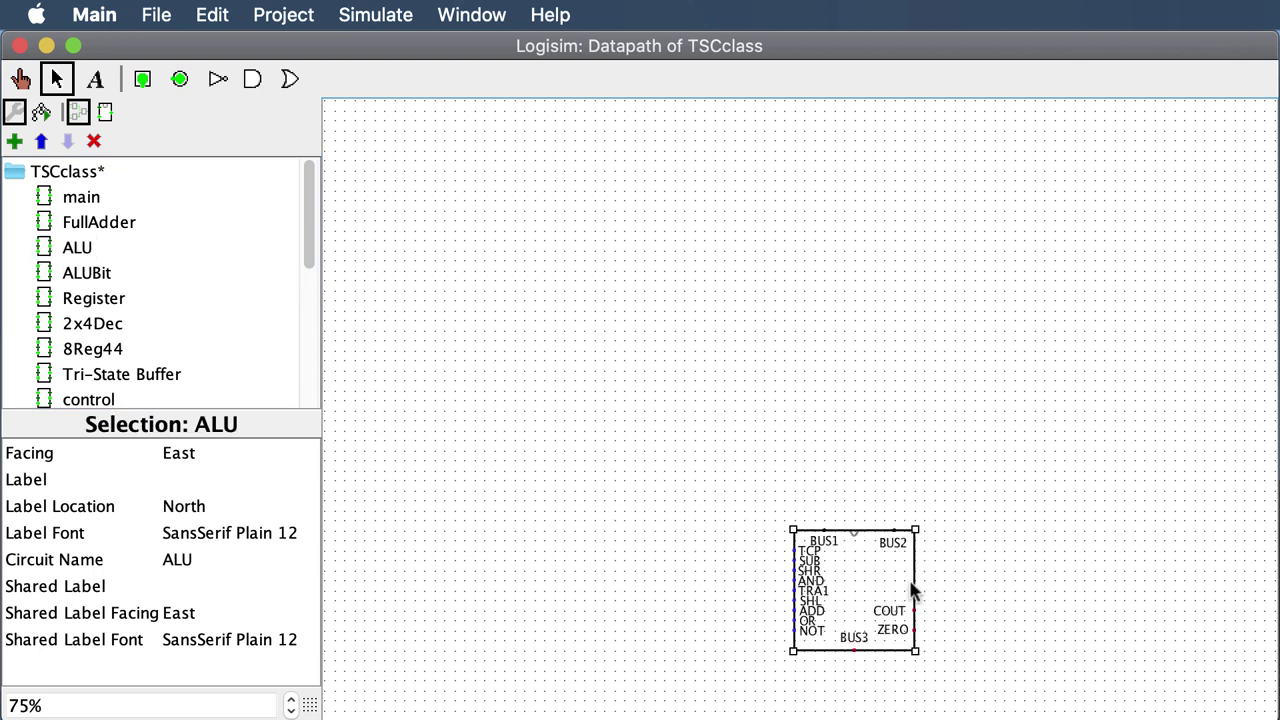
Move the ALU much farther down and to the right to leave space for the rest of the datapath
left_click(292, 710)
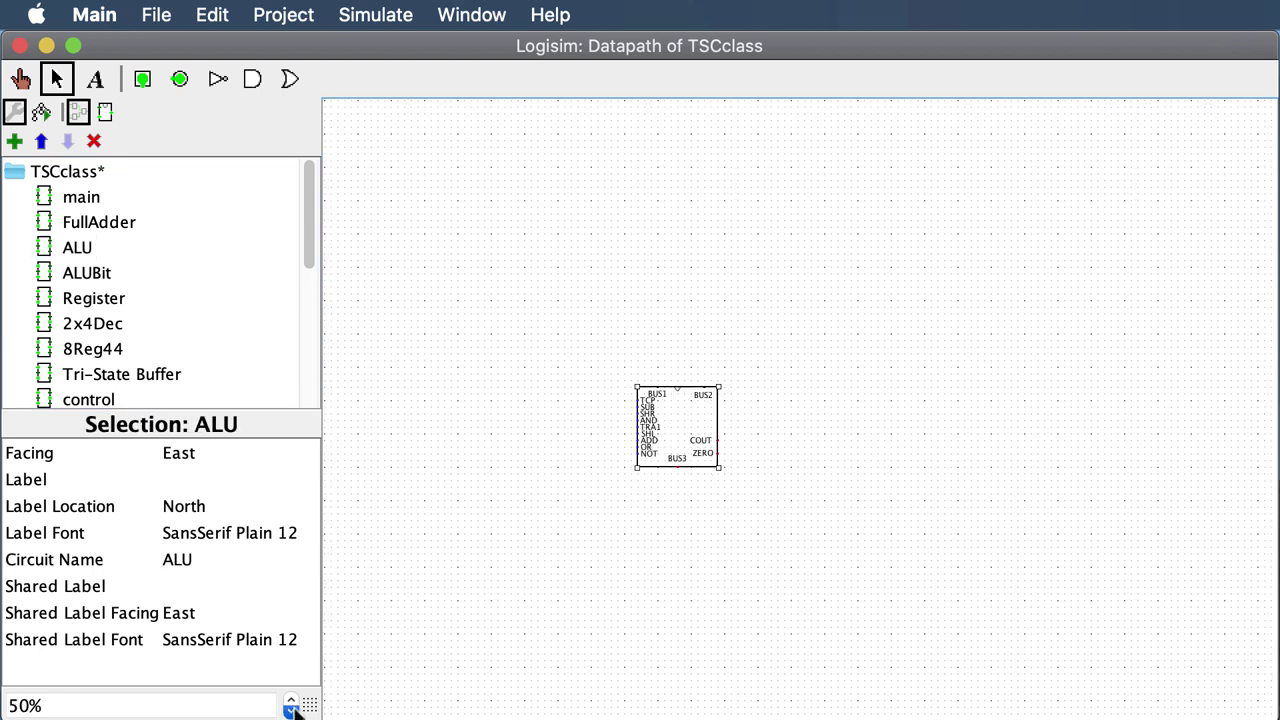
left_click(292, 710)
left_click_drag(464, 234, 754, 519)
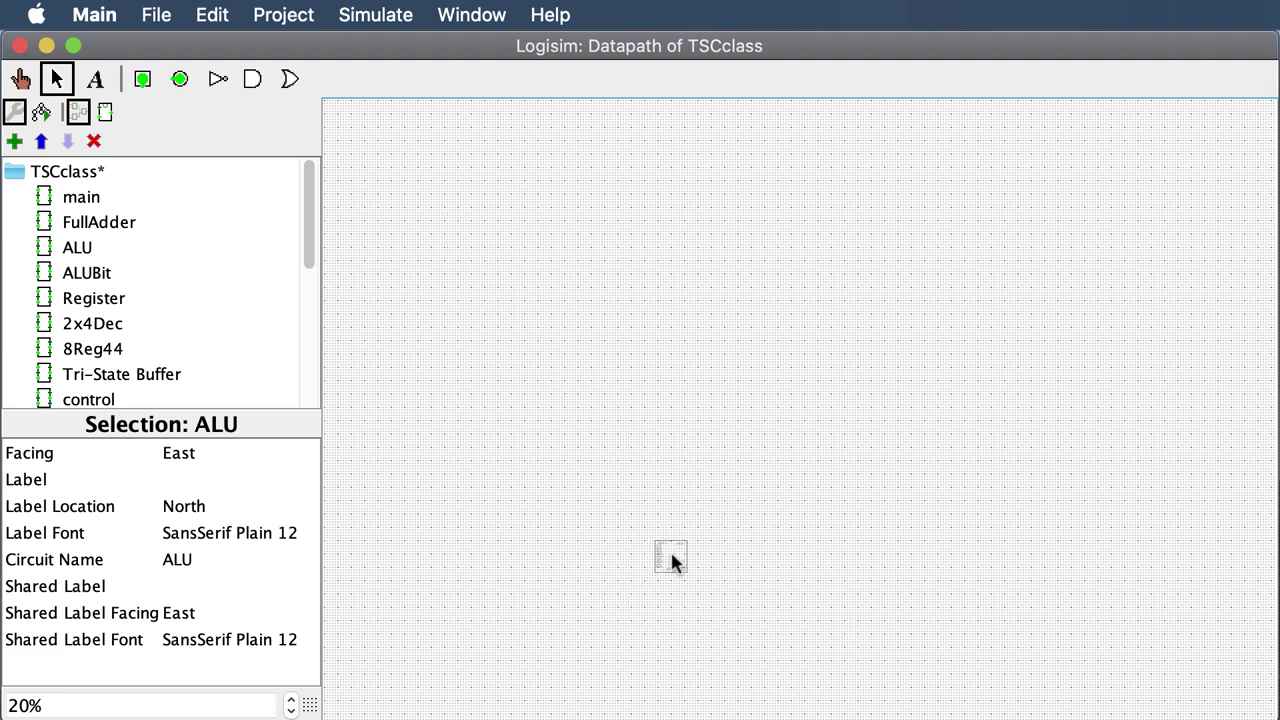
left_click_drag(676, 556, 676, 556)
left_click(291, 701)
left_click(291, 701)
left_click(291, 701)
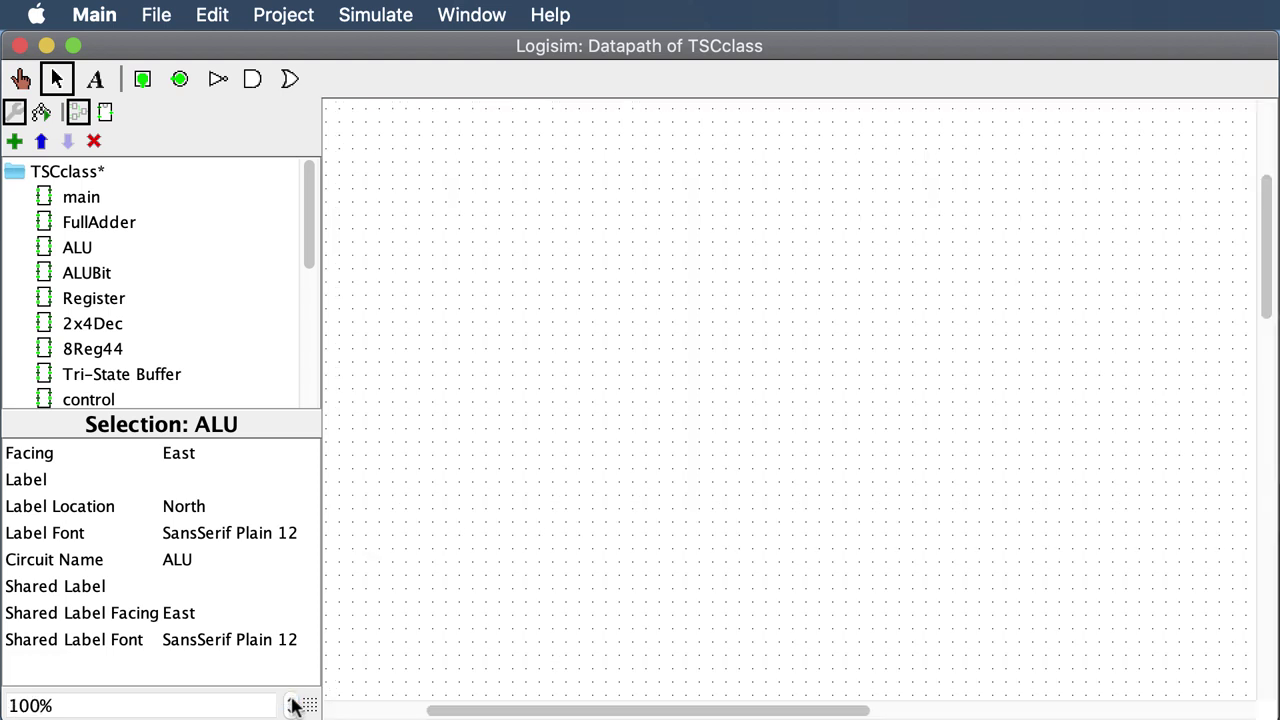
scroll(806, 481, "right", 10)
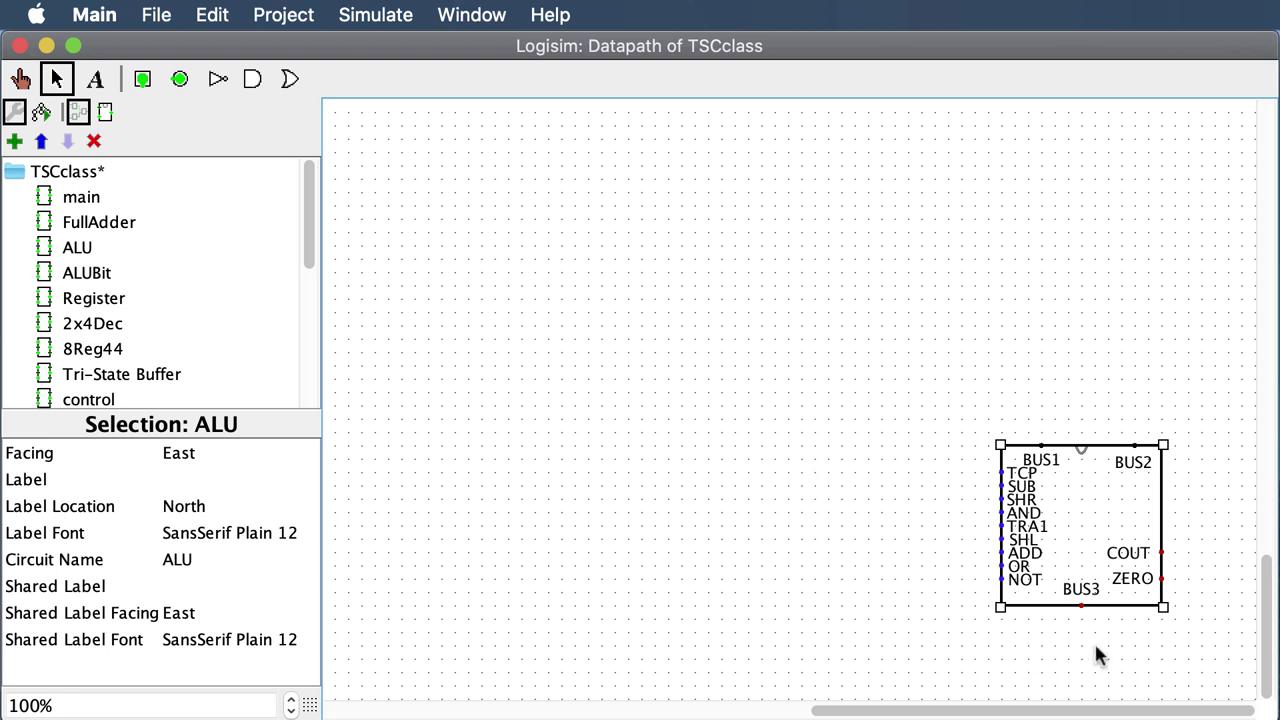
Wire the ALU's BUS3 output around the far left side of the circuit and attach south-facing probes to the bus wires
mouse_move(1081, 607)
left_mouse_down()
mouse_move(1078, 650)
mouse_move(334, 651)
left_mouse_up()
scroll(622, 685, "down", 5)
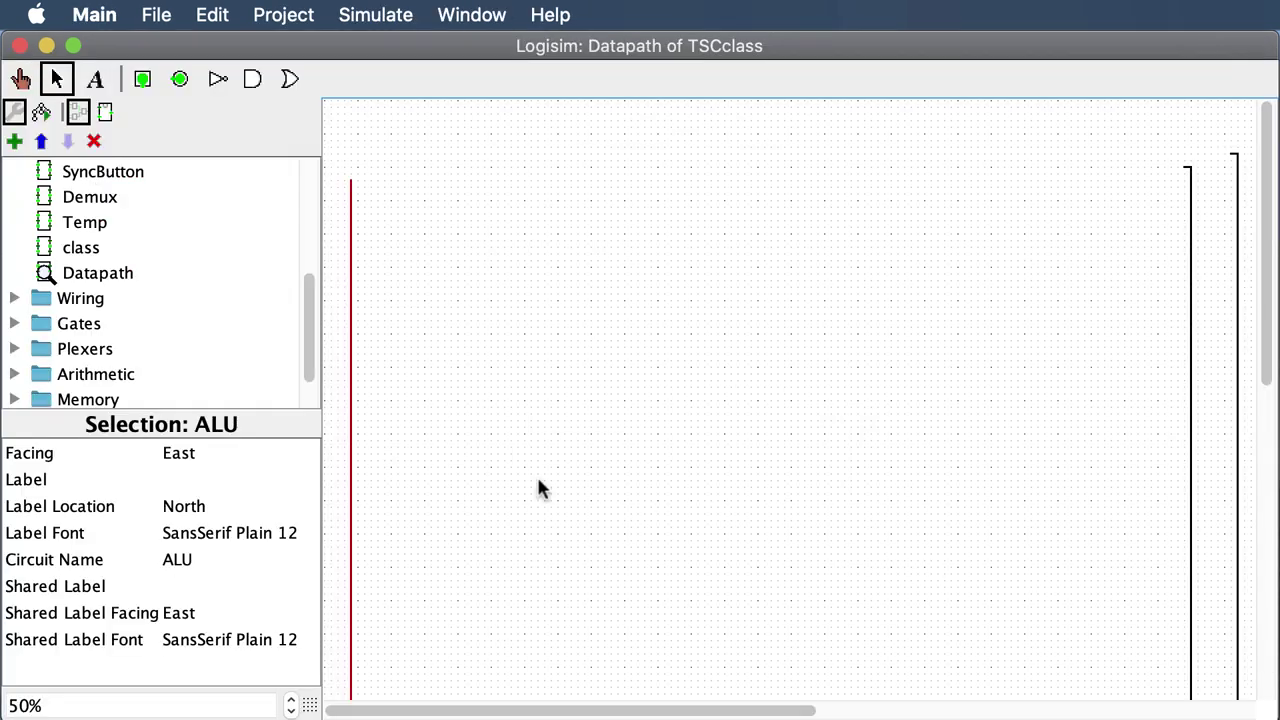
left_click(15, 299)
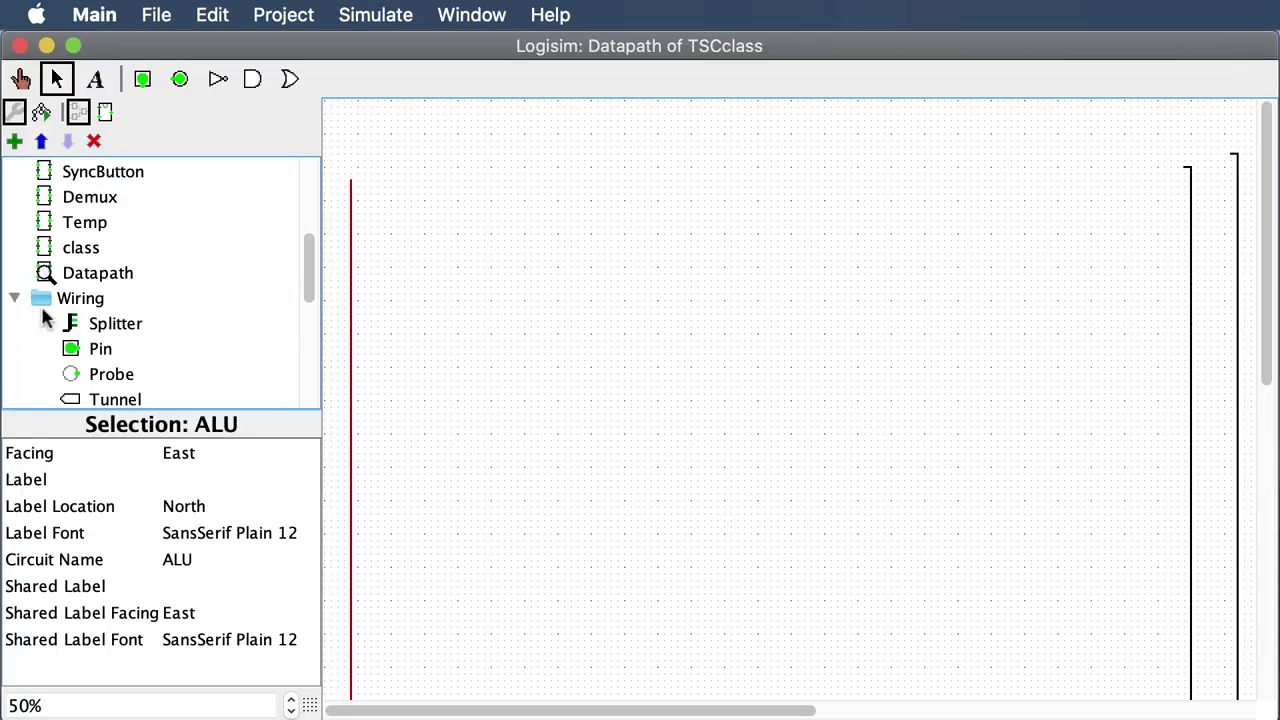
left_click(106, 381)
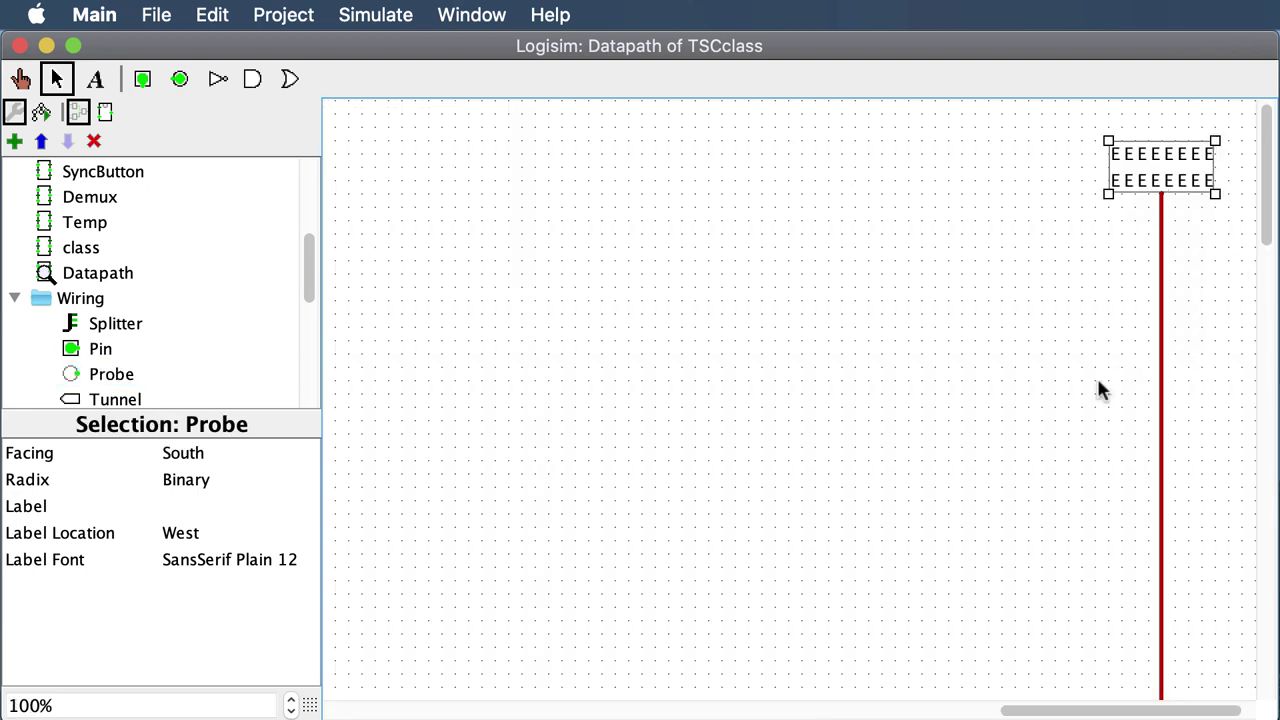
Set the radix of the two probes on the black bus wires to Hexadecimal
scroll(1057, 440, "left", 8)
scroll(1058, 441, "left", 15)
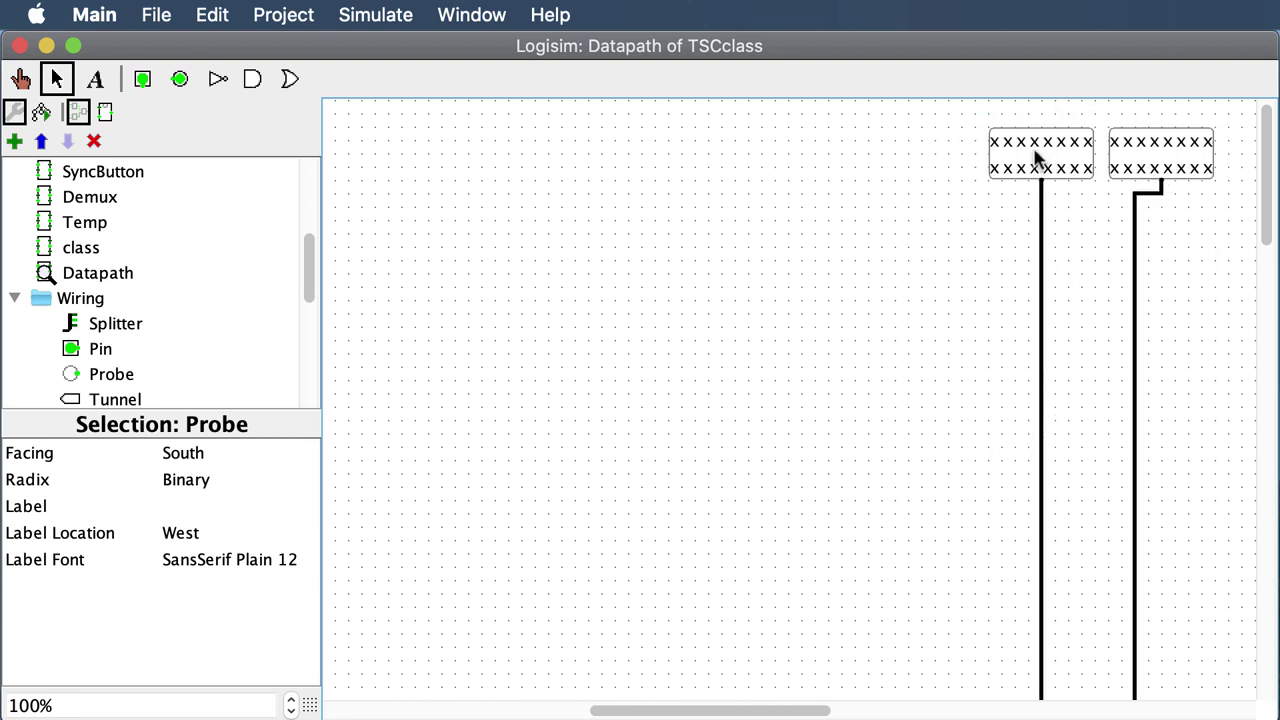
left_click(1036, 157)
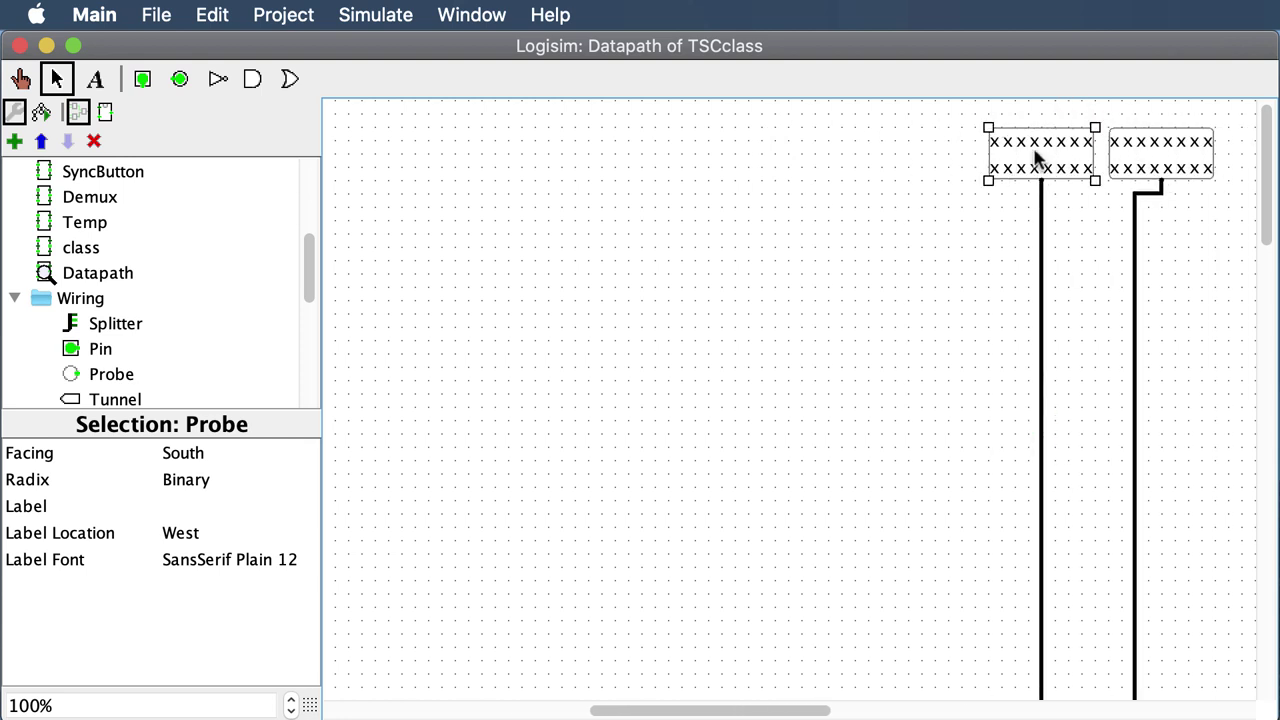
left_click(203, 484)
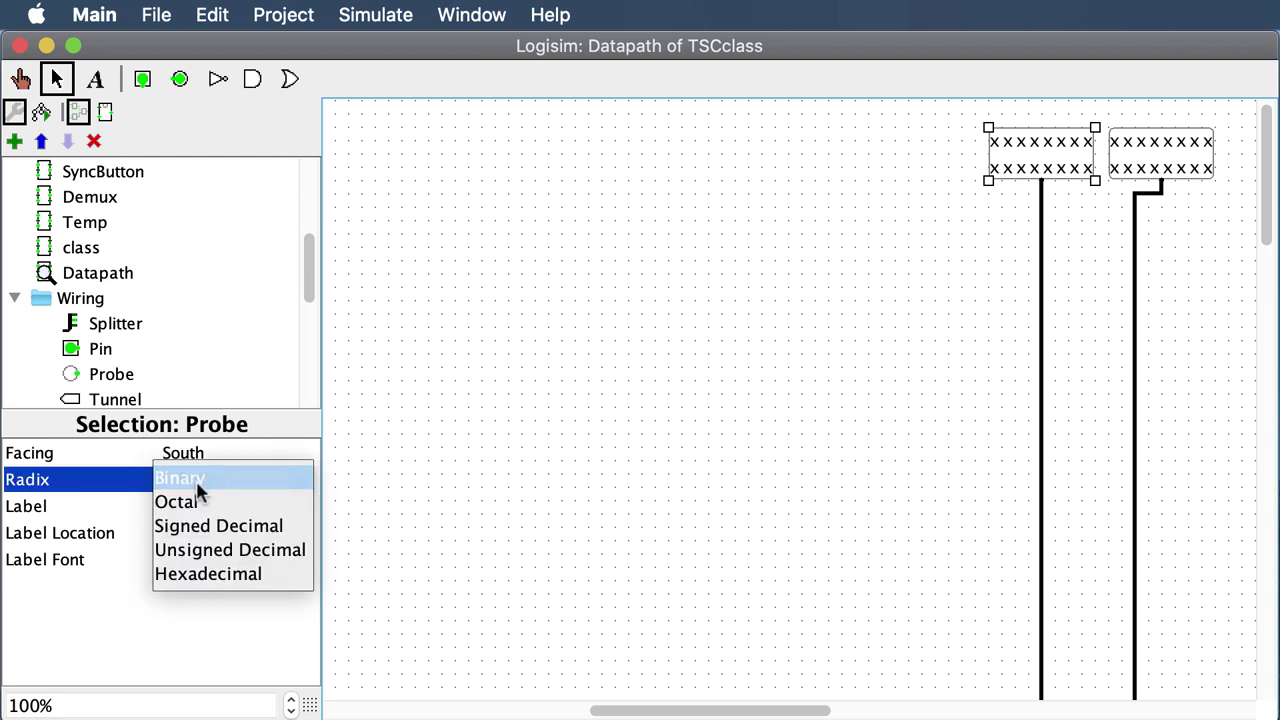
left_click(187, 568)
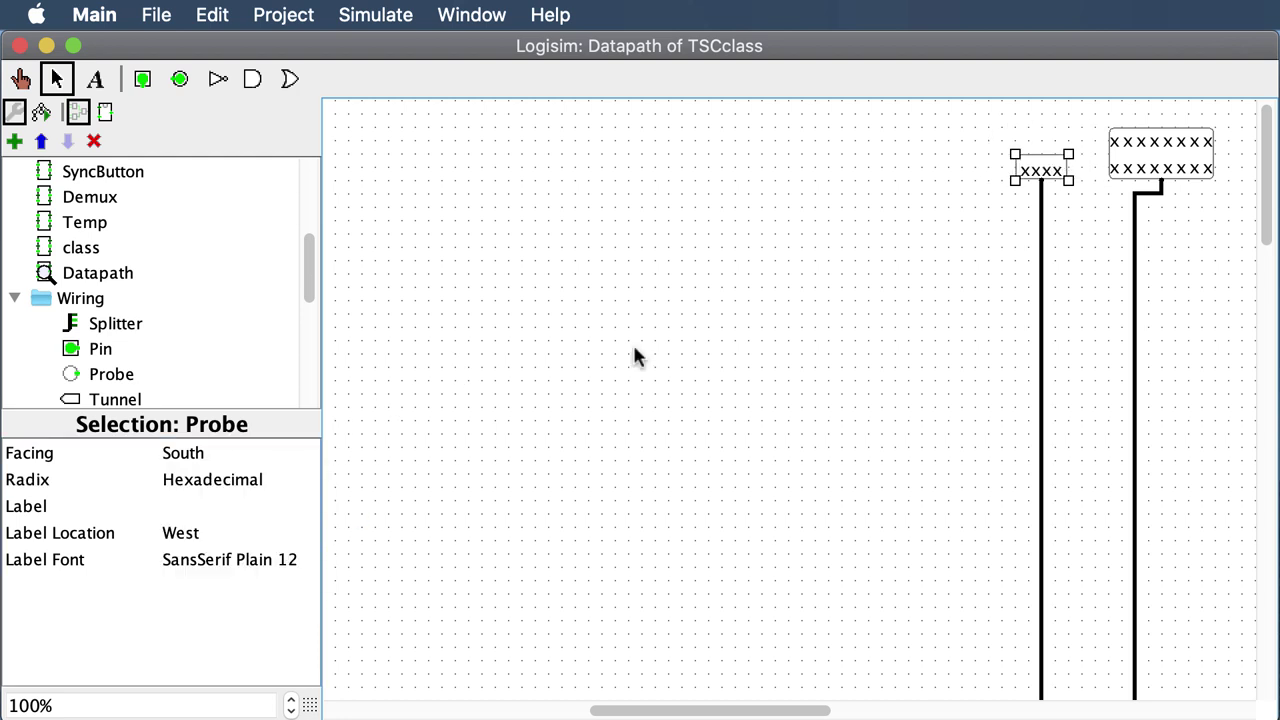
left_click(1179, 149)
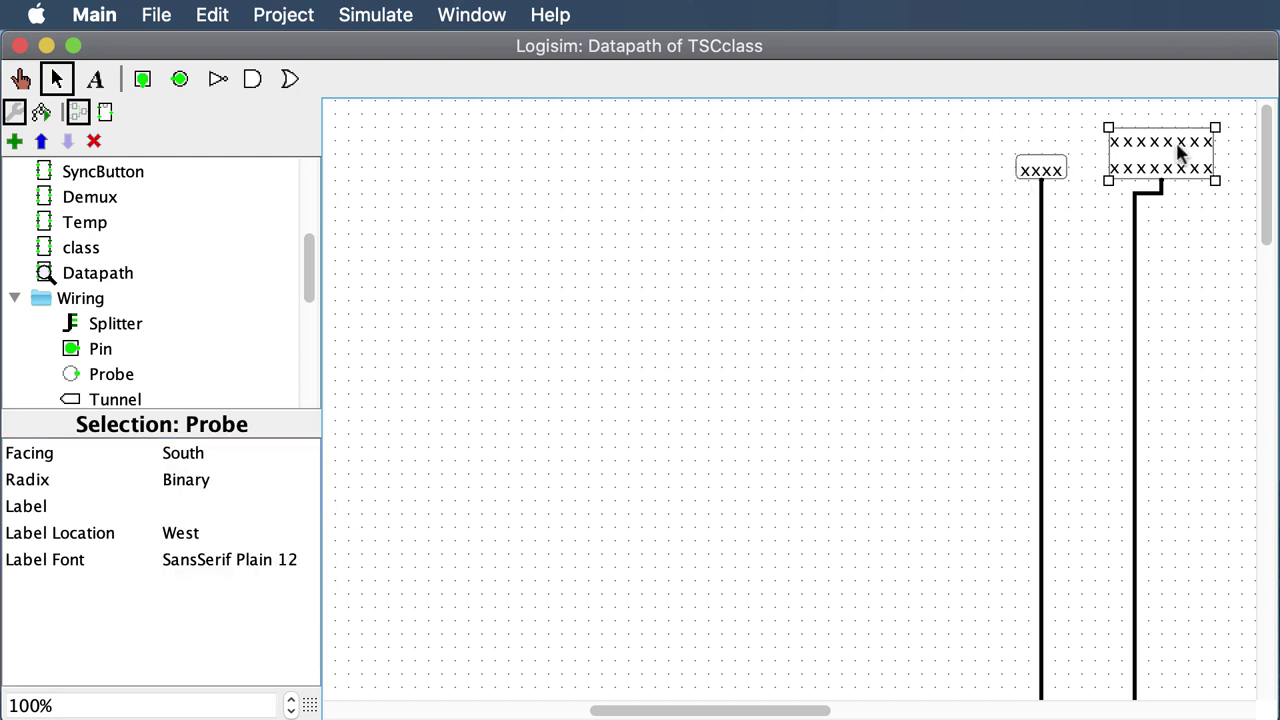
left_click(174, 484)
left_click(183, 570)
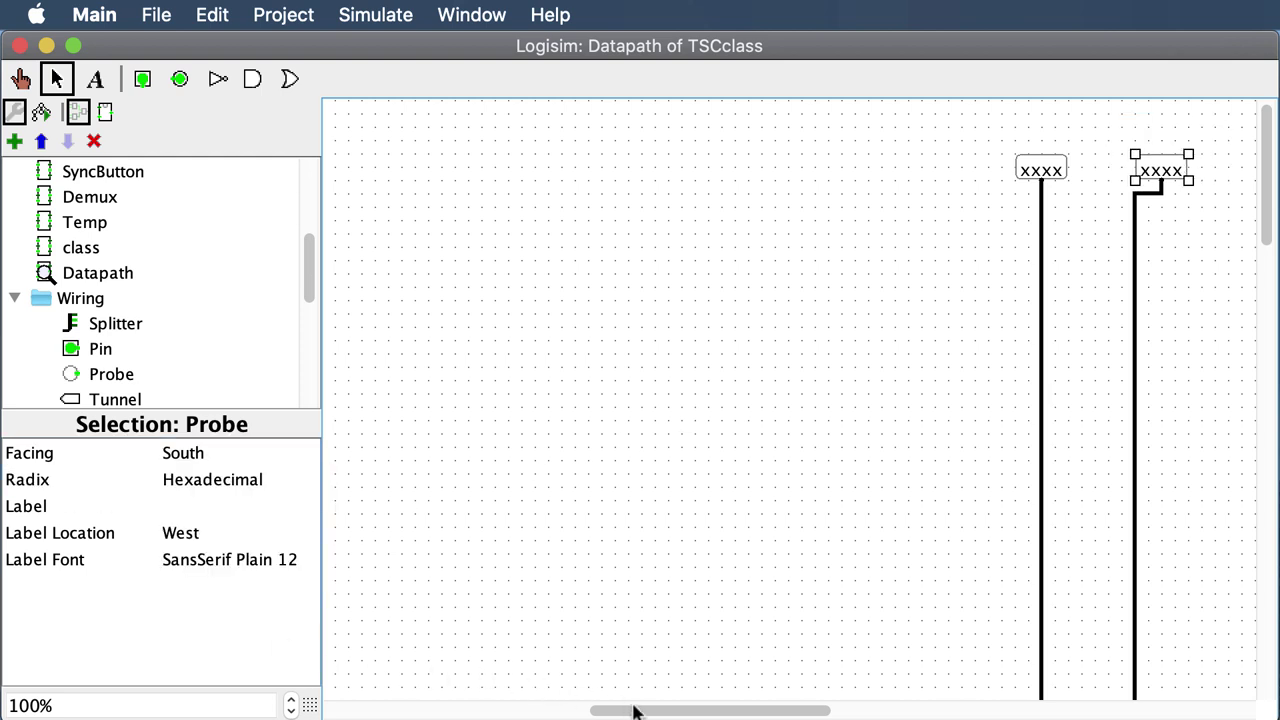
Set the radix of the probe on the leftmost red bus wire to Hexadecimal
left_click_drag(635, 712, 360, 713)
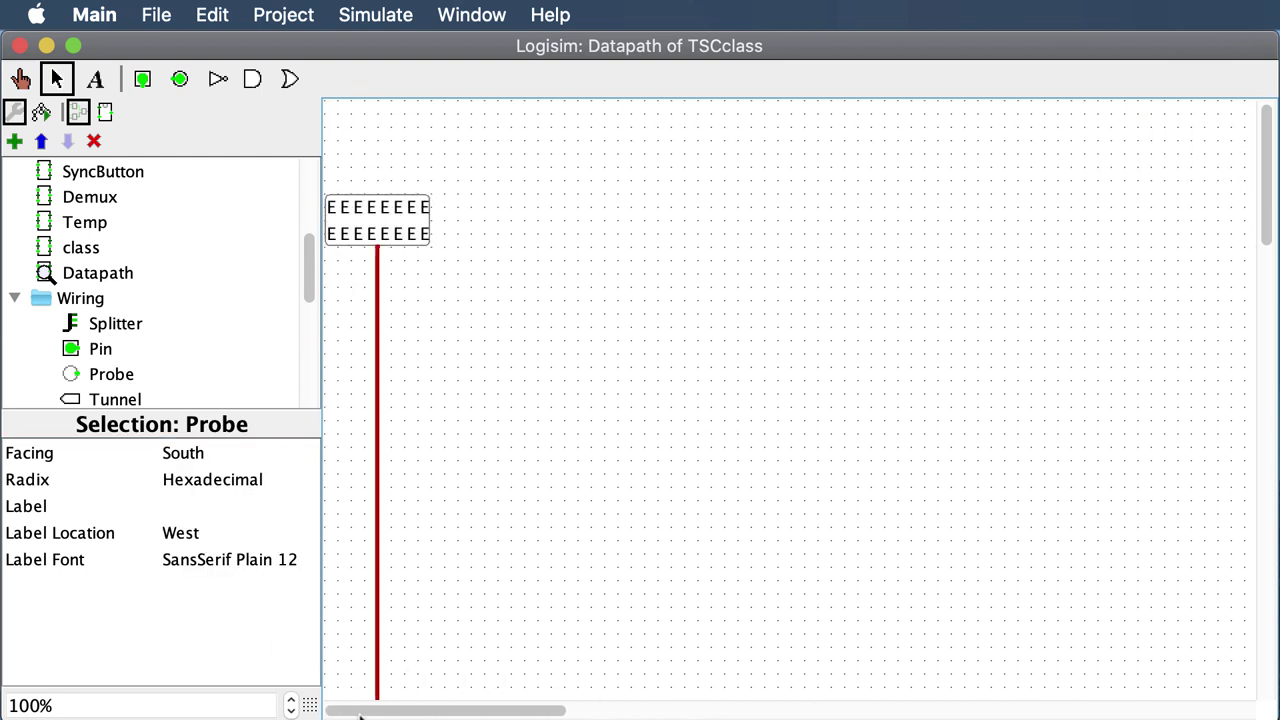
left_click(370, 232)
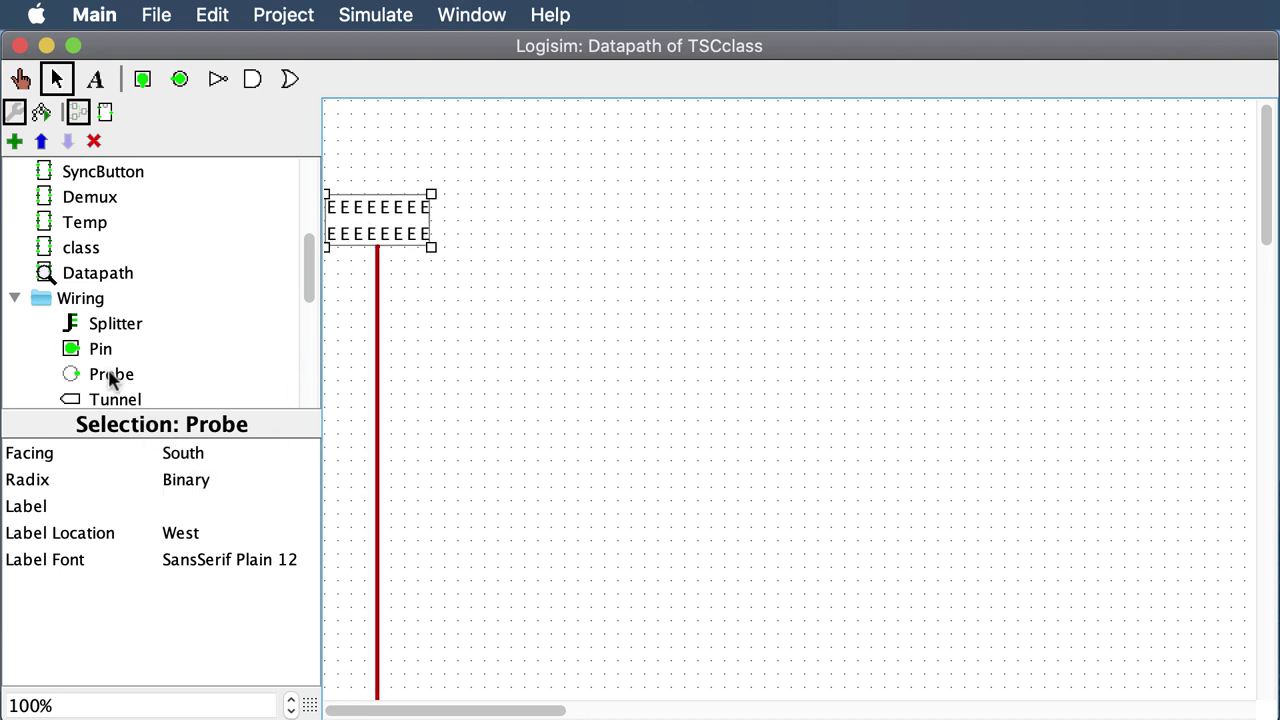
left_click(173, 479)
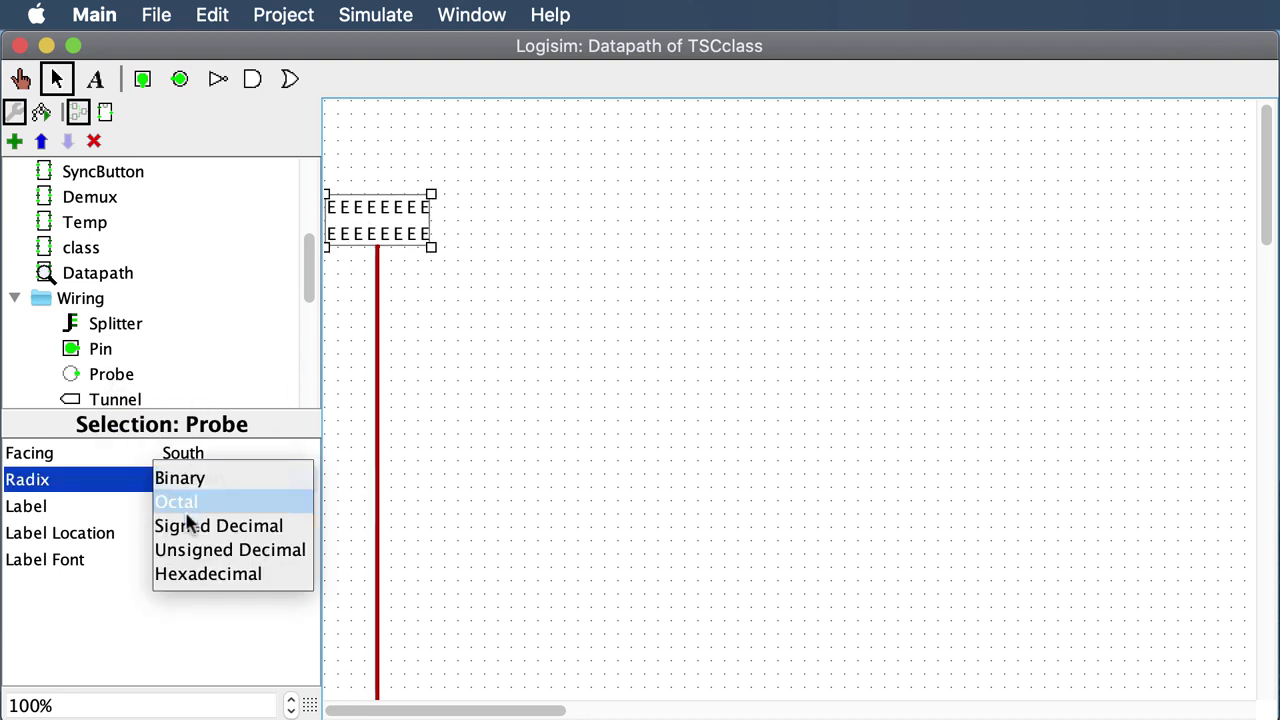
left_click(186, 574)
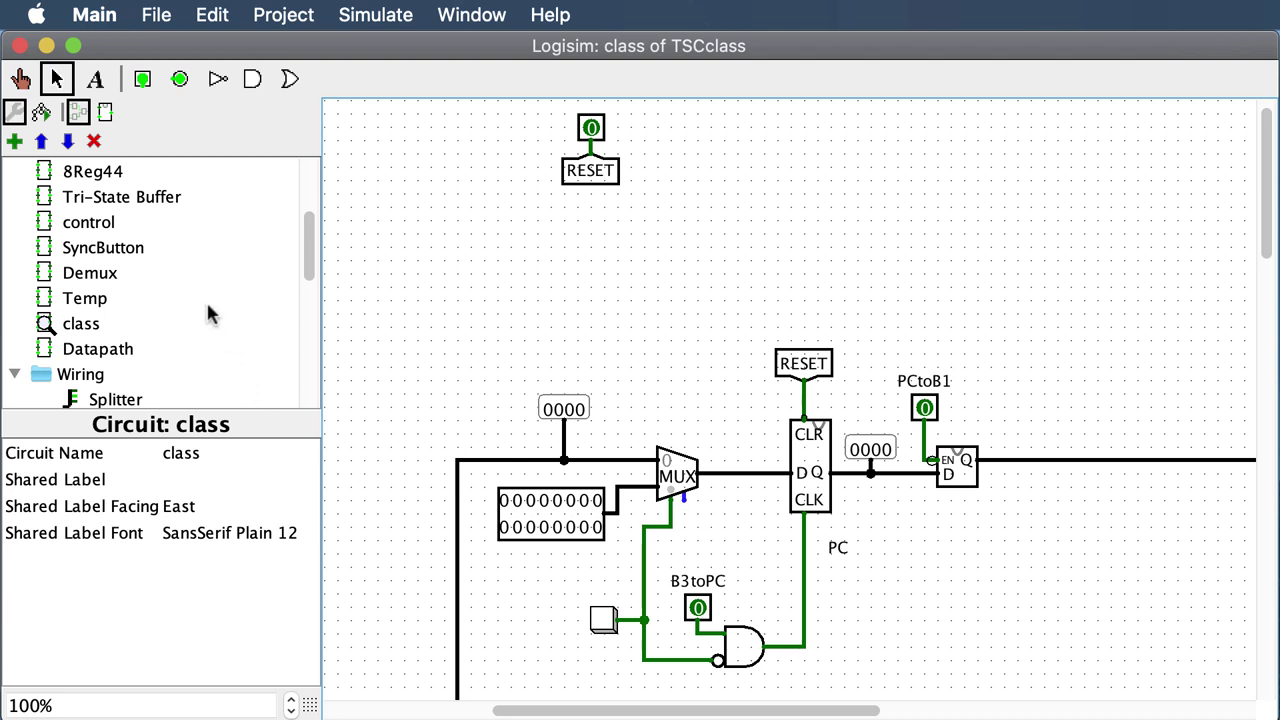
Place a trial Register above the PC register in the class circuit and delete it
scroll(171, 300, "up", 3)
scroll(168, 291, "up", 1)
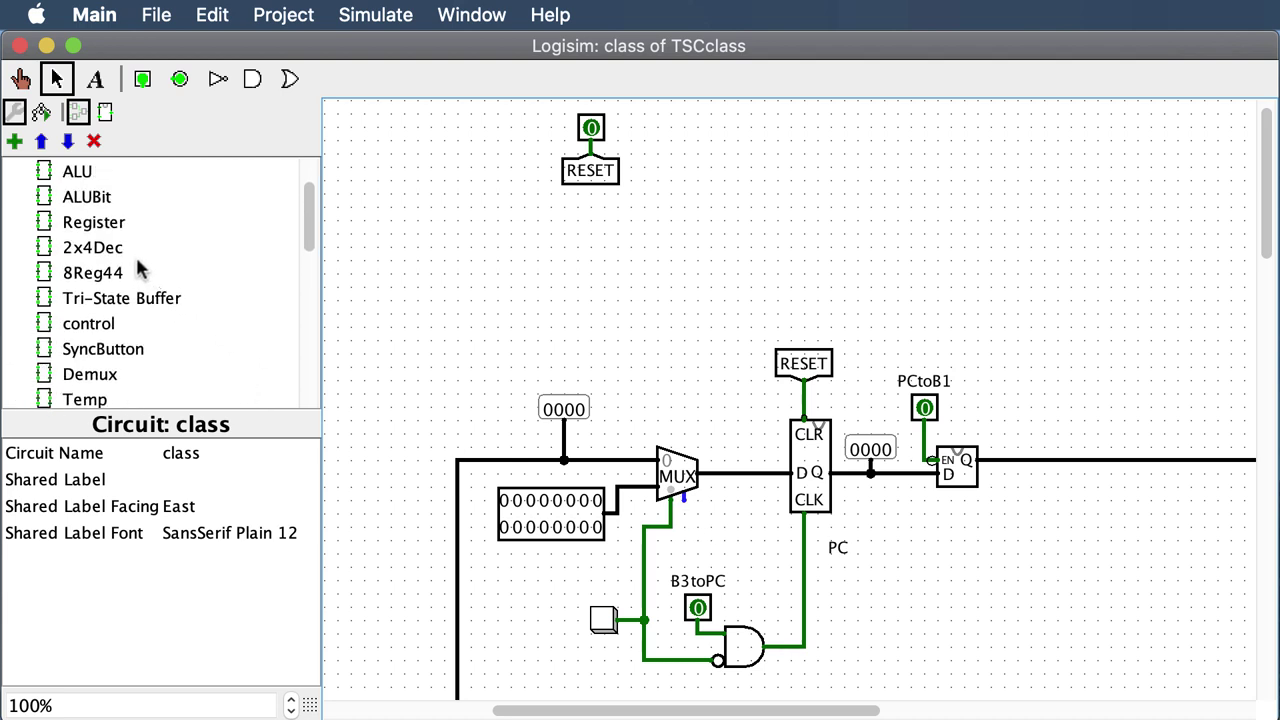
left_click(112, 224)
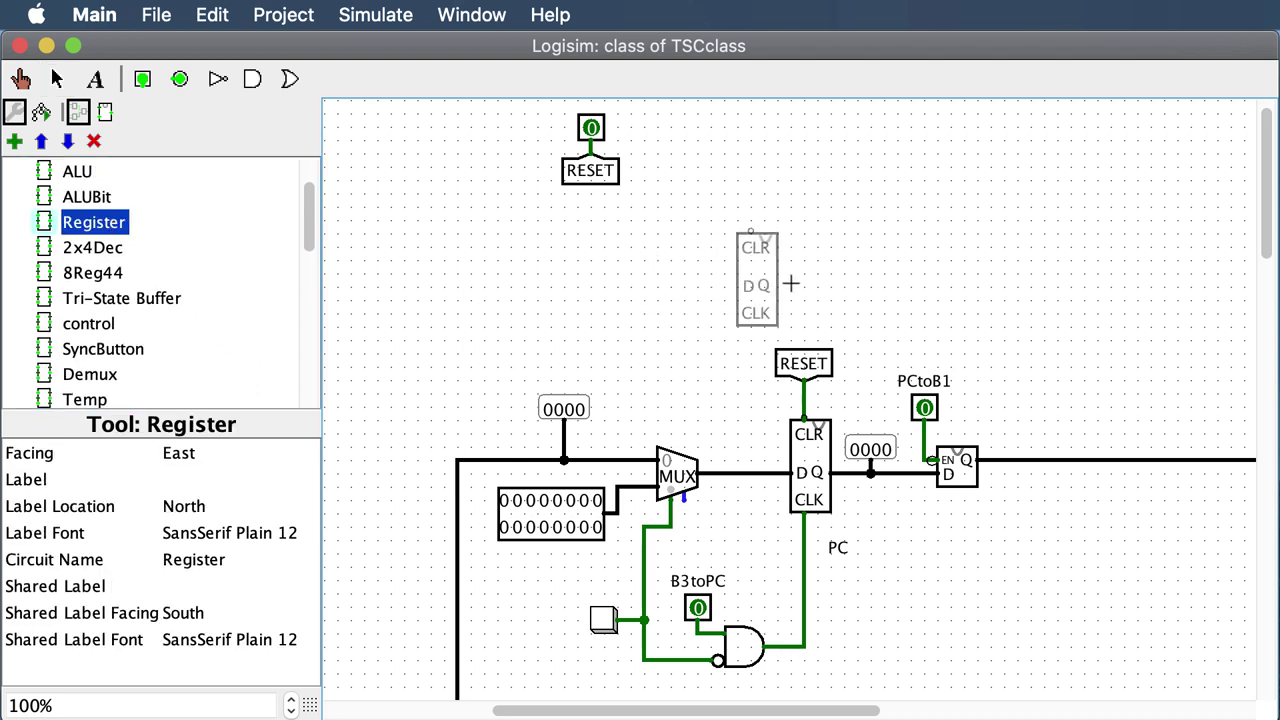
left_click(840, 259)
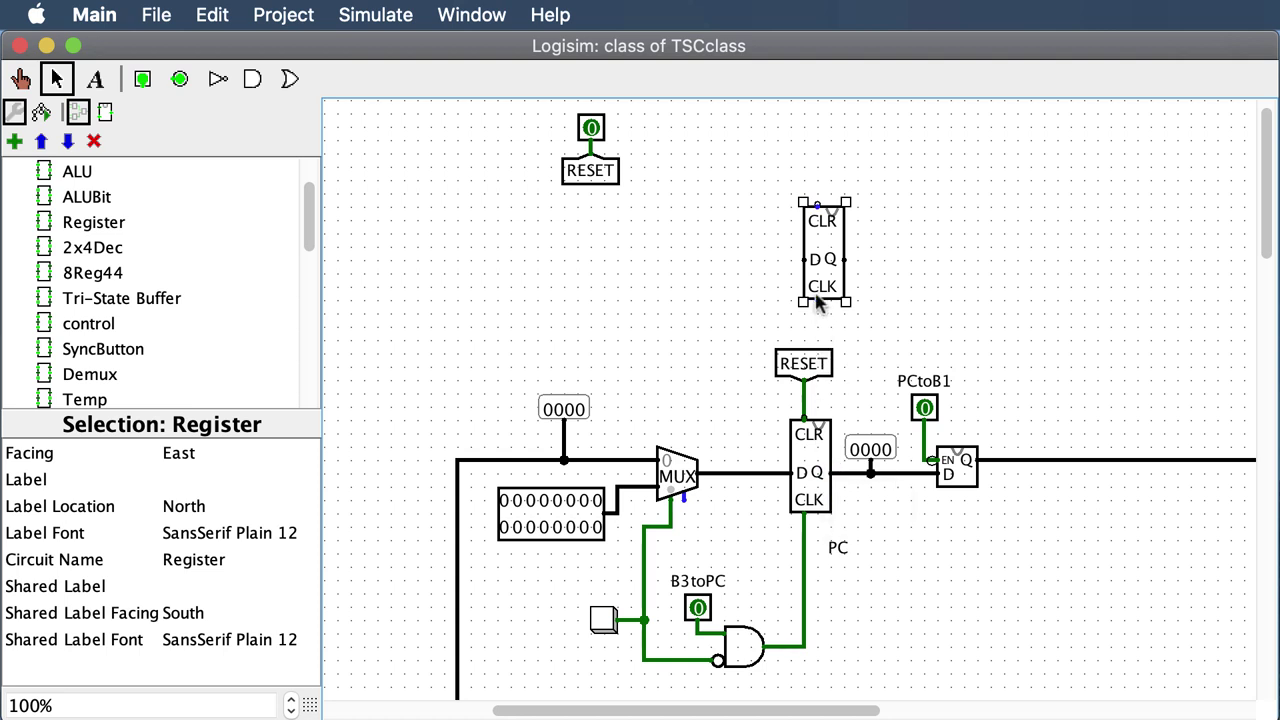
key("Delete")
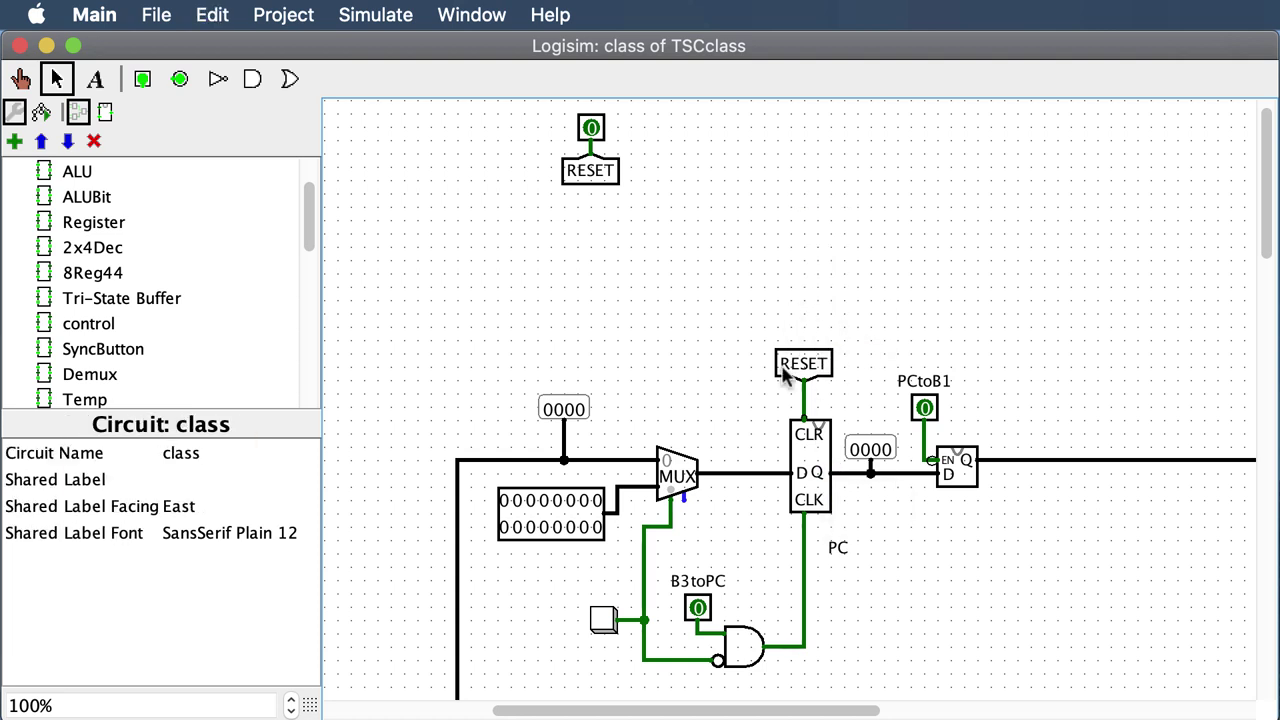
Set the input pin feeding the RESET tunnel to 1
left_click_drag(803, 393, 803, 420)
left_click(22, 80)
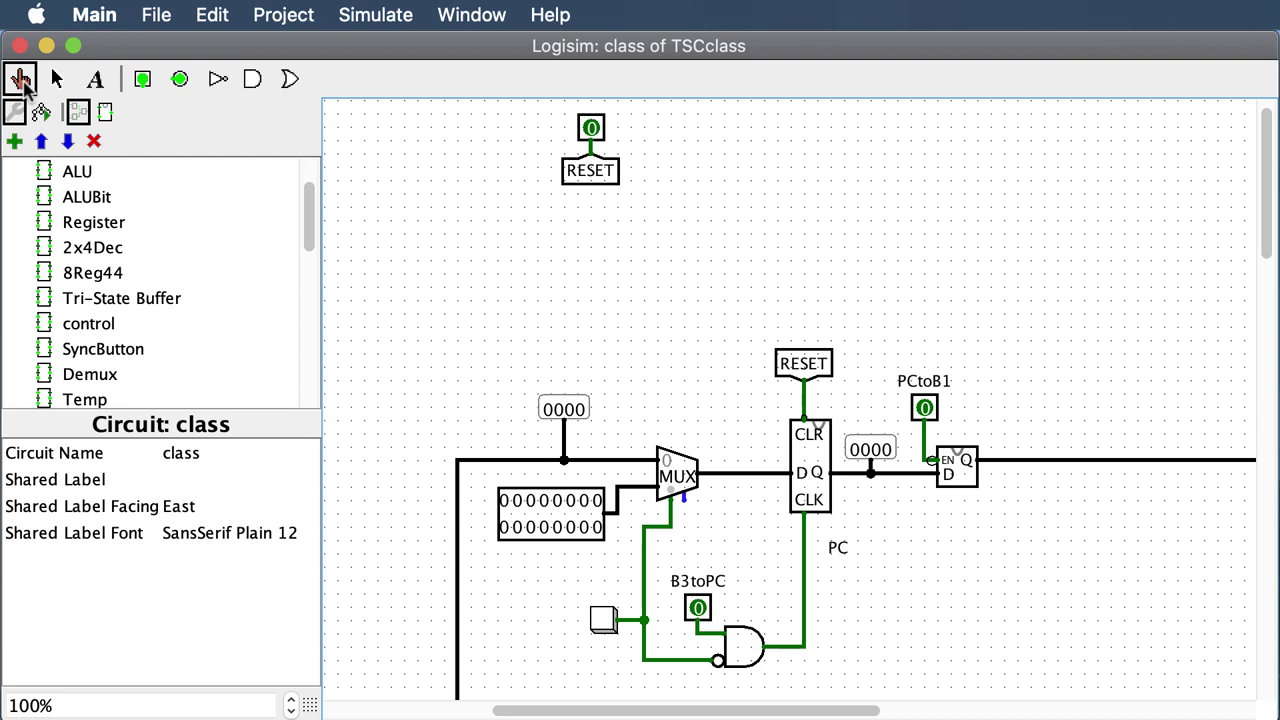
left_click(591, 140)
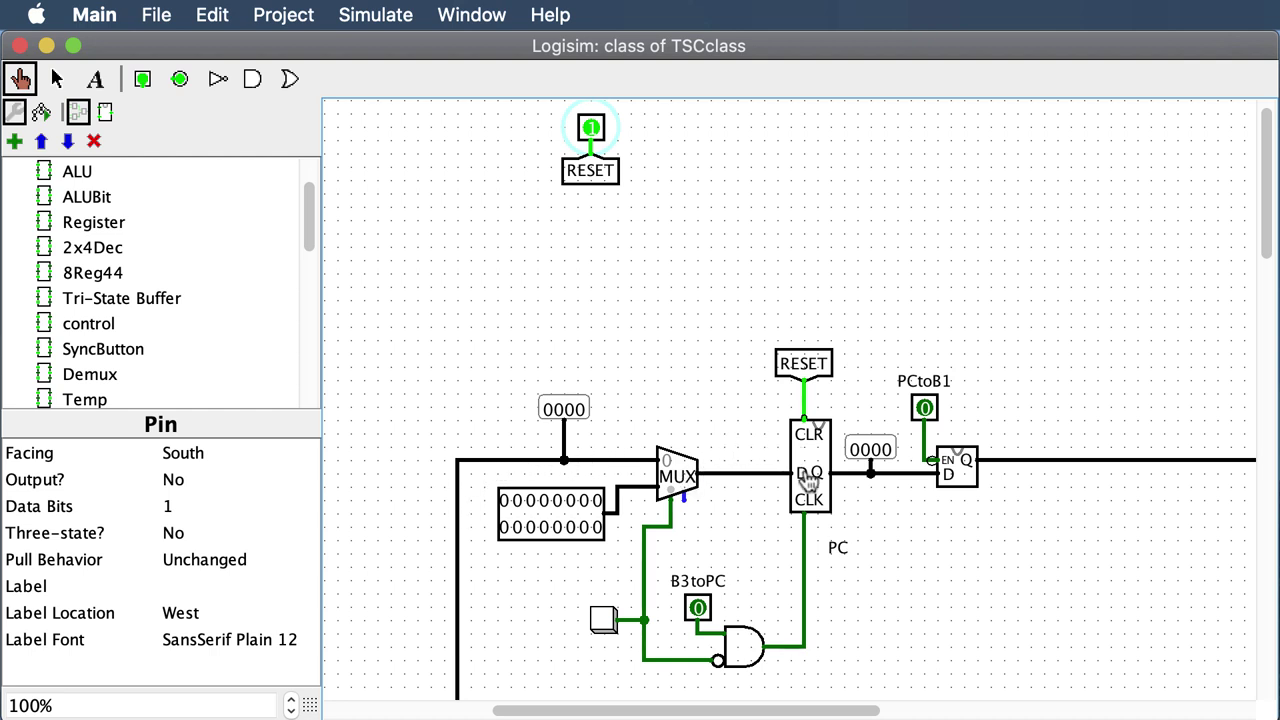
left_click(565, 527)
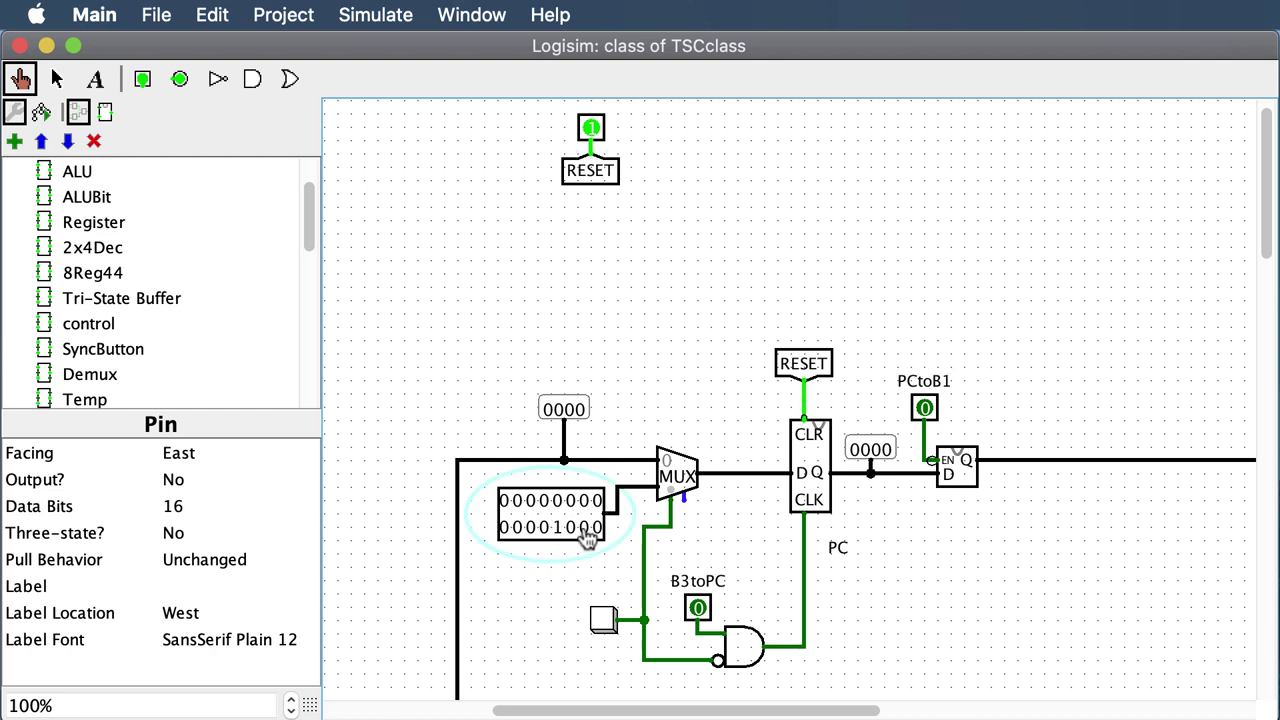
left_click(585, 527)
left_click(585, 500)
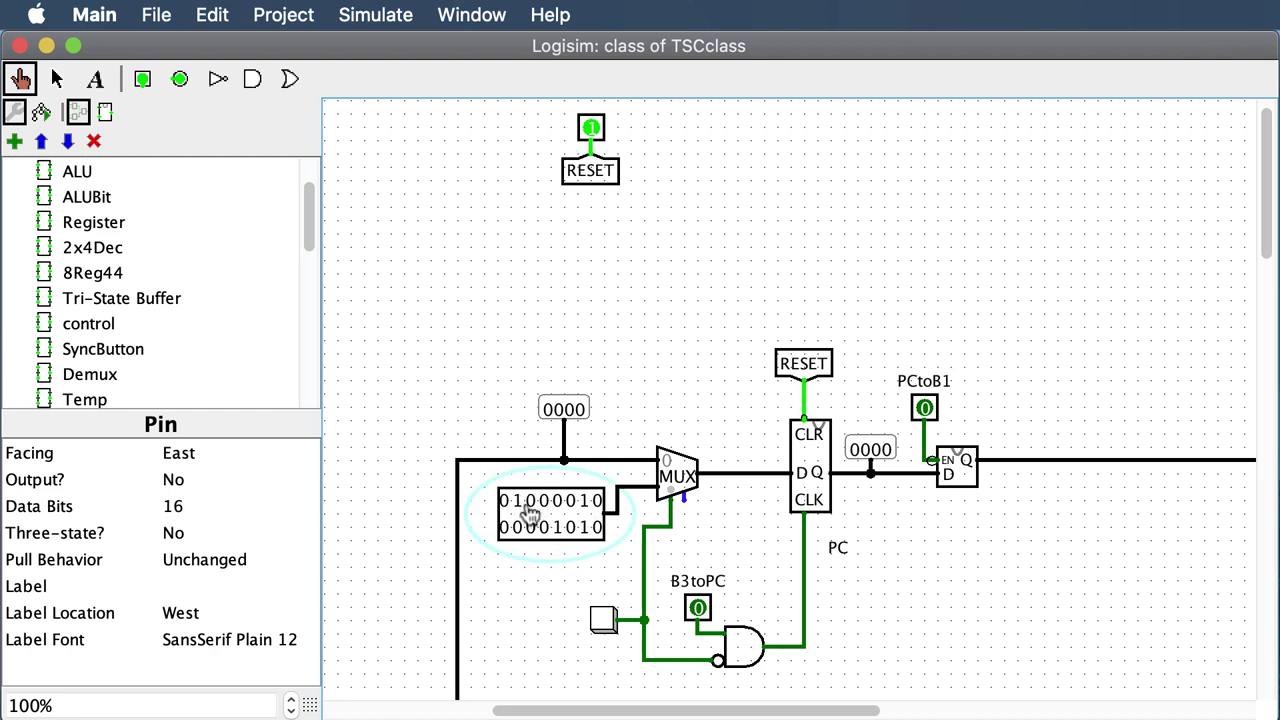
left_click(504, 500)
left_click(539, 500)
left_click(530, 500)
left_click(557, 500)
left_click(570, 500)
left_click(599, 502)
left_click(504, 527)
left_click(530, 527)
left_click(544, 530)
left_click(557, 530)
left_click(570, 530)
left_click(584, 530)
left_click(597, 529)
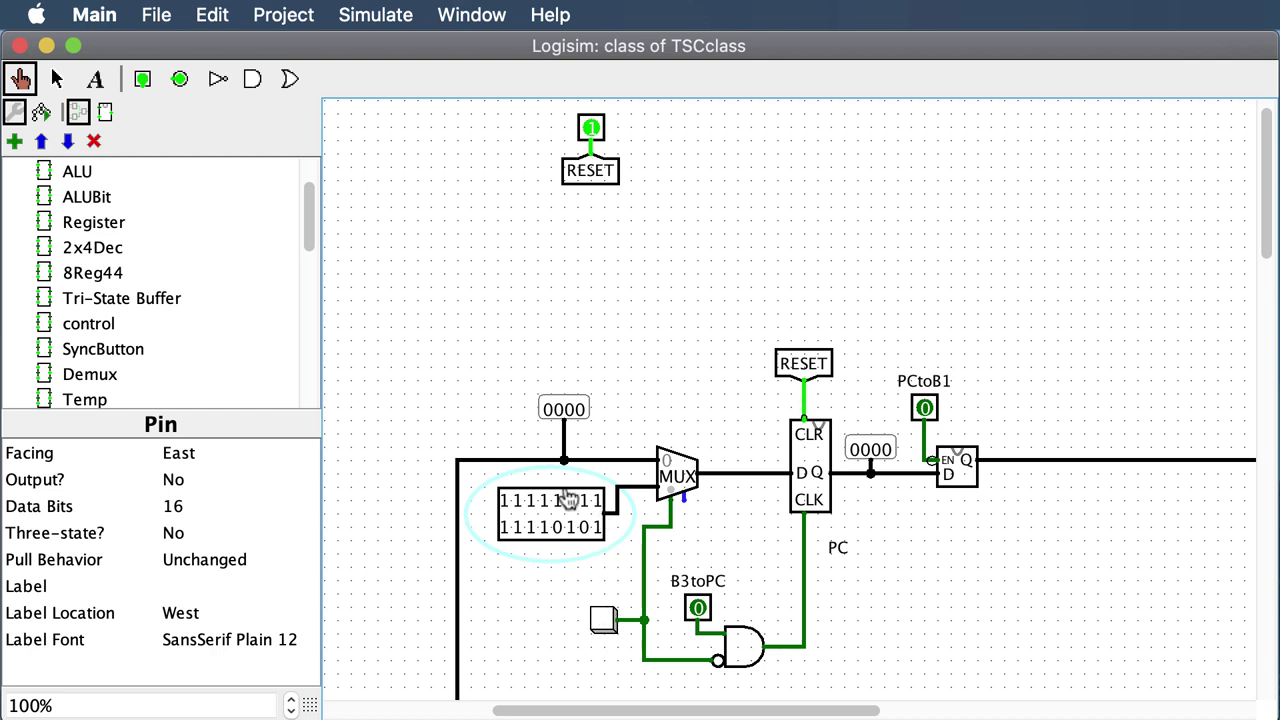
Expand the Input/Output library to locate the Button component used beside the AND gate
left_click(142, 78)
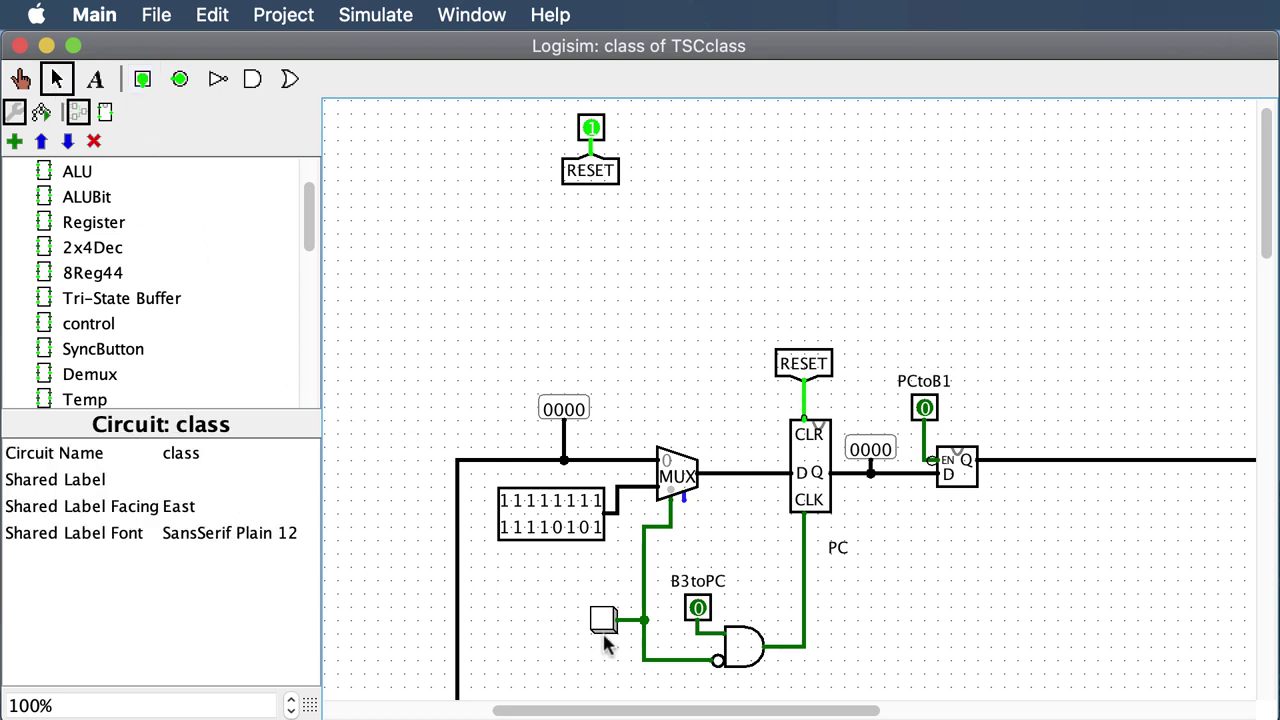
scroll(133, 355, "down", 20)
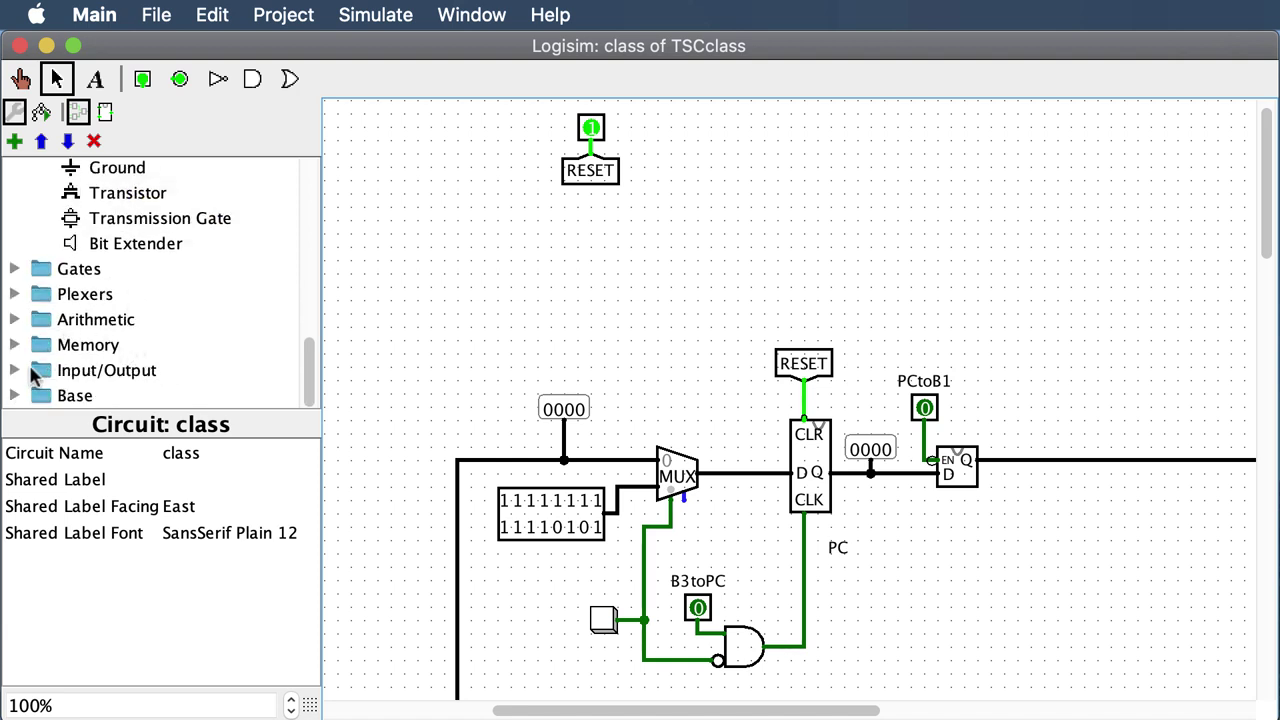
left_click(20, 370)
scroll(150, 350, "down", 5)
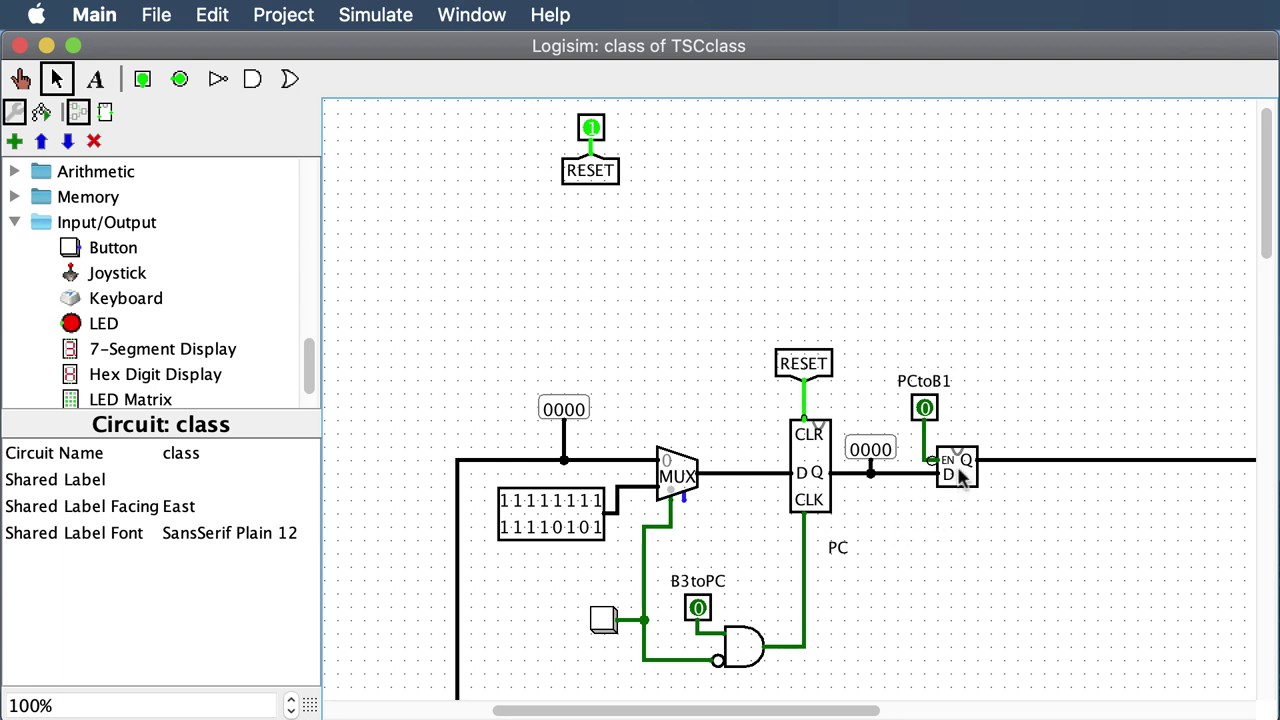
Select the Tri-State Buffer subcircuit among the project's circuits to show its attributes
scroll(330, 270, "up", 1)
scroll(240, 262, "up", 10)
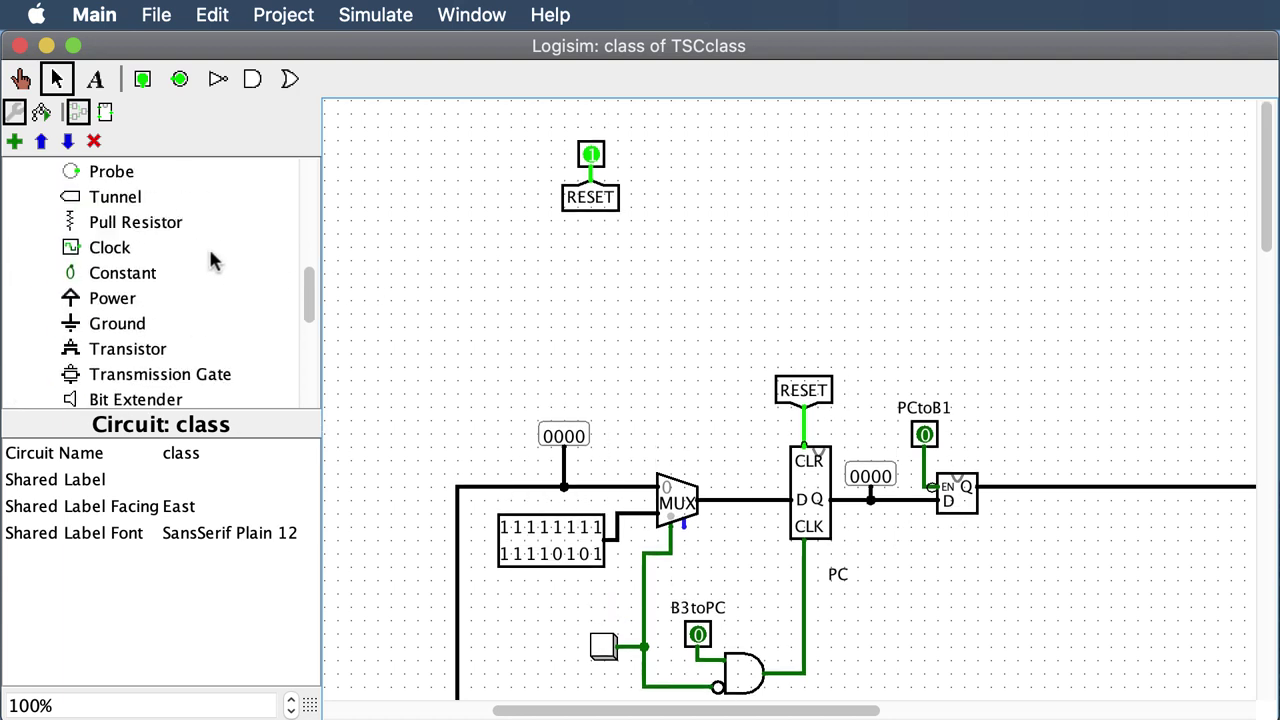
left_click(125, 373)
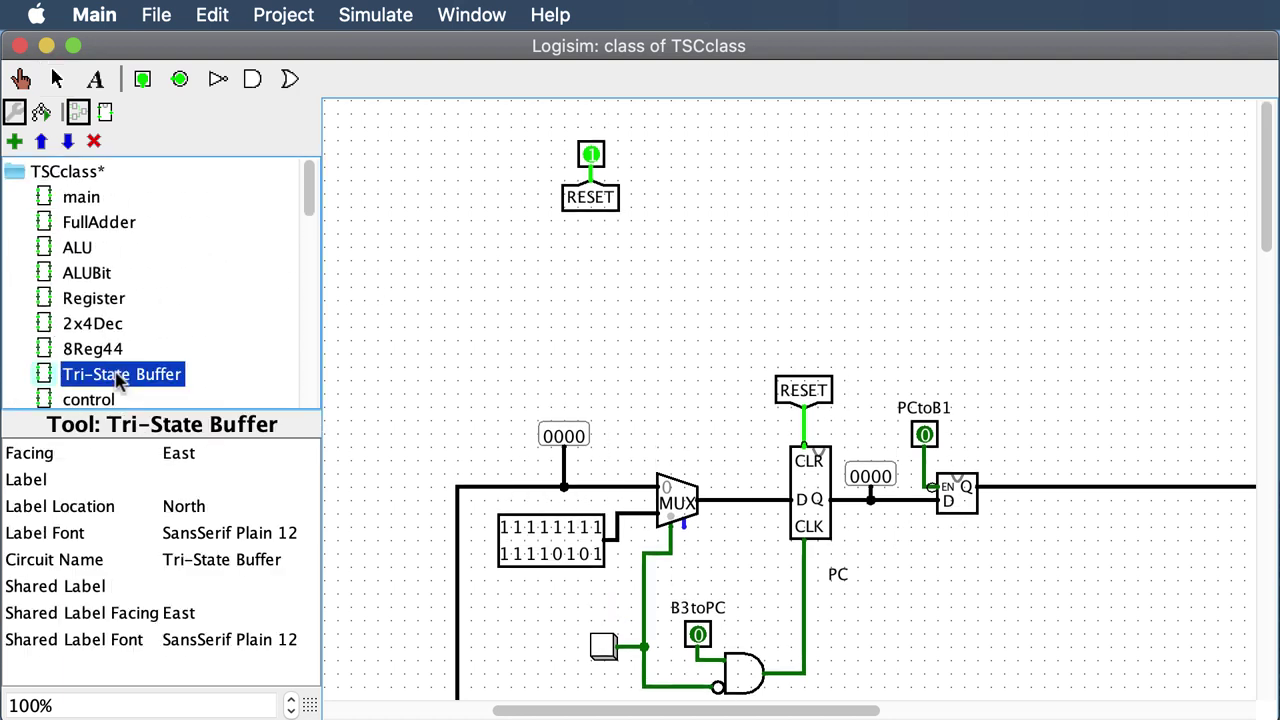
Place a Tri-State Buffer subcircuit in the empty area above the PCtoB1 buffer's output line
left_click(1063, 367)
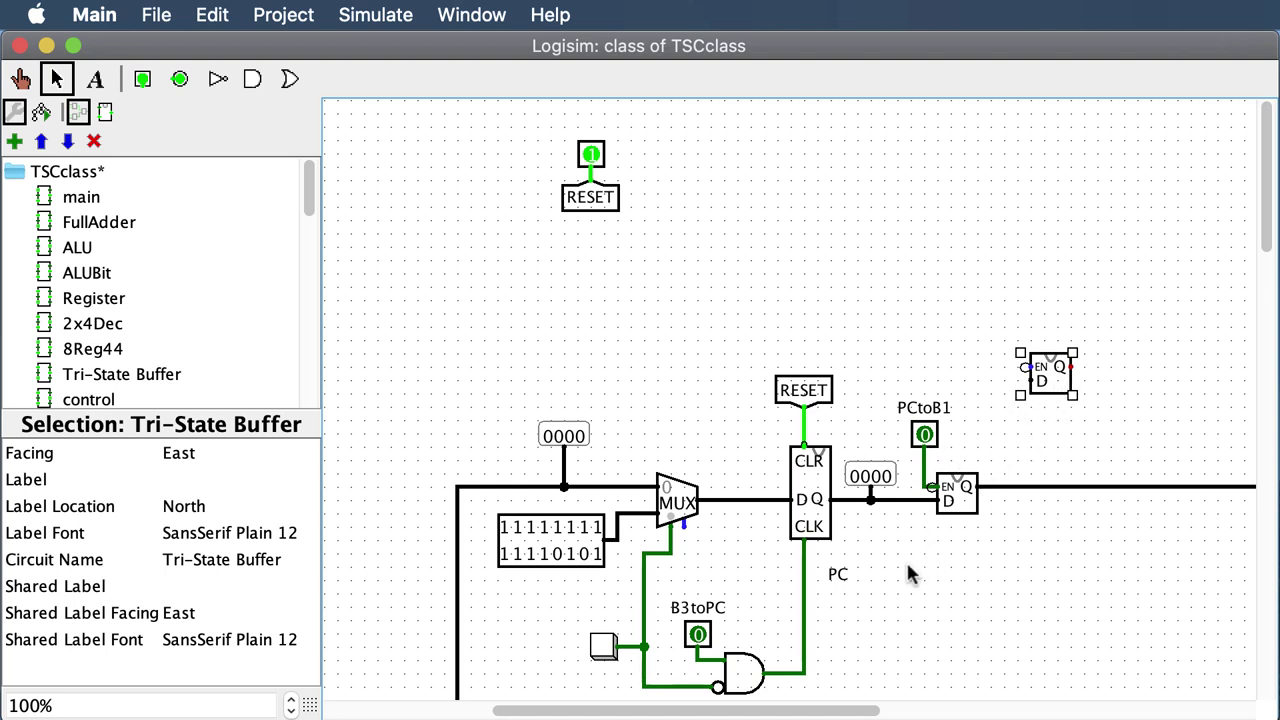
Test the Button component beside the AND gate by pulsing it with the Poke tool
left_click(604, 647)
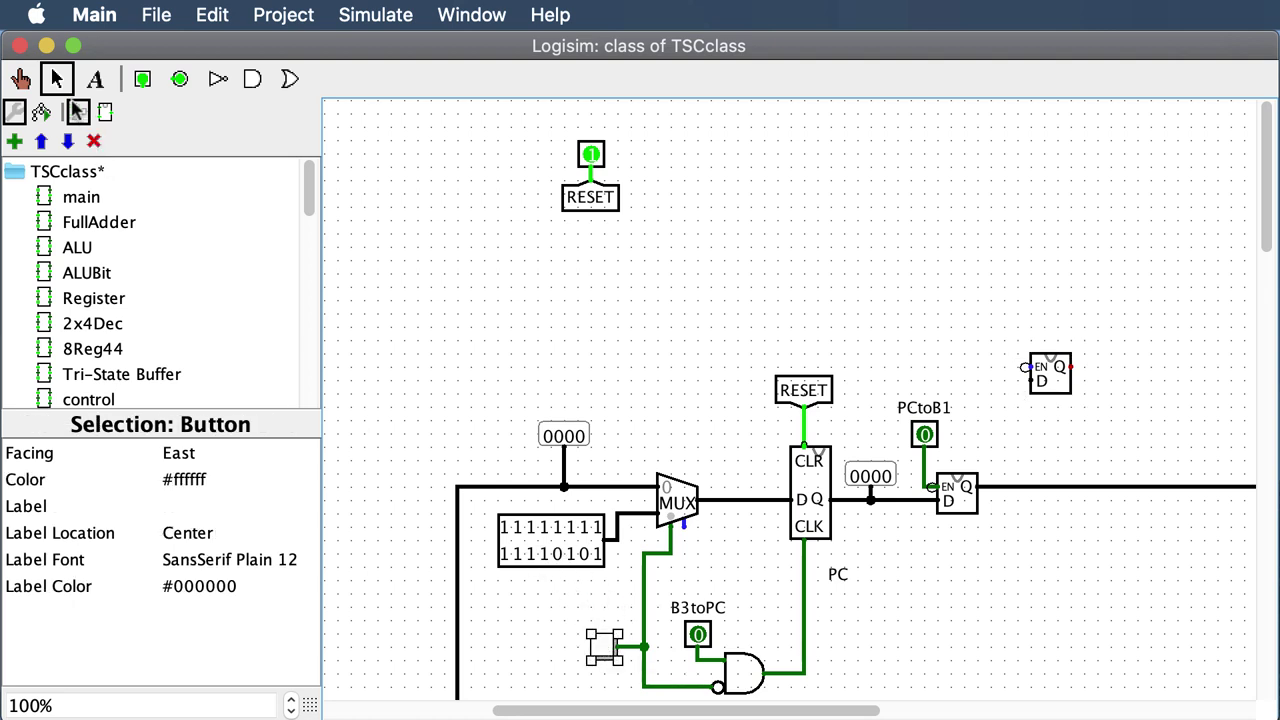
left_click(20, 79)
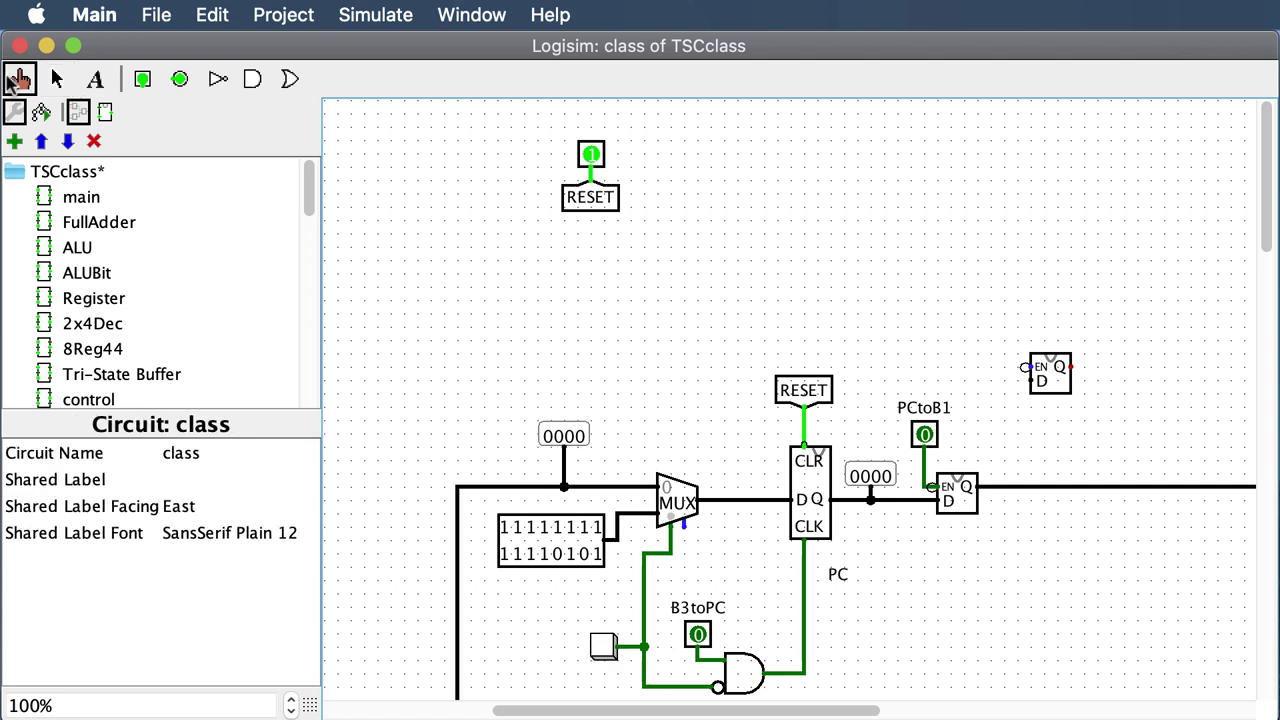
left_click(604, 648)
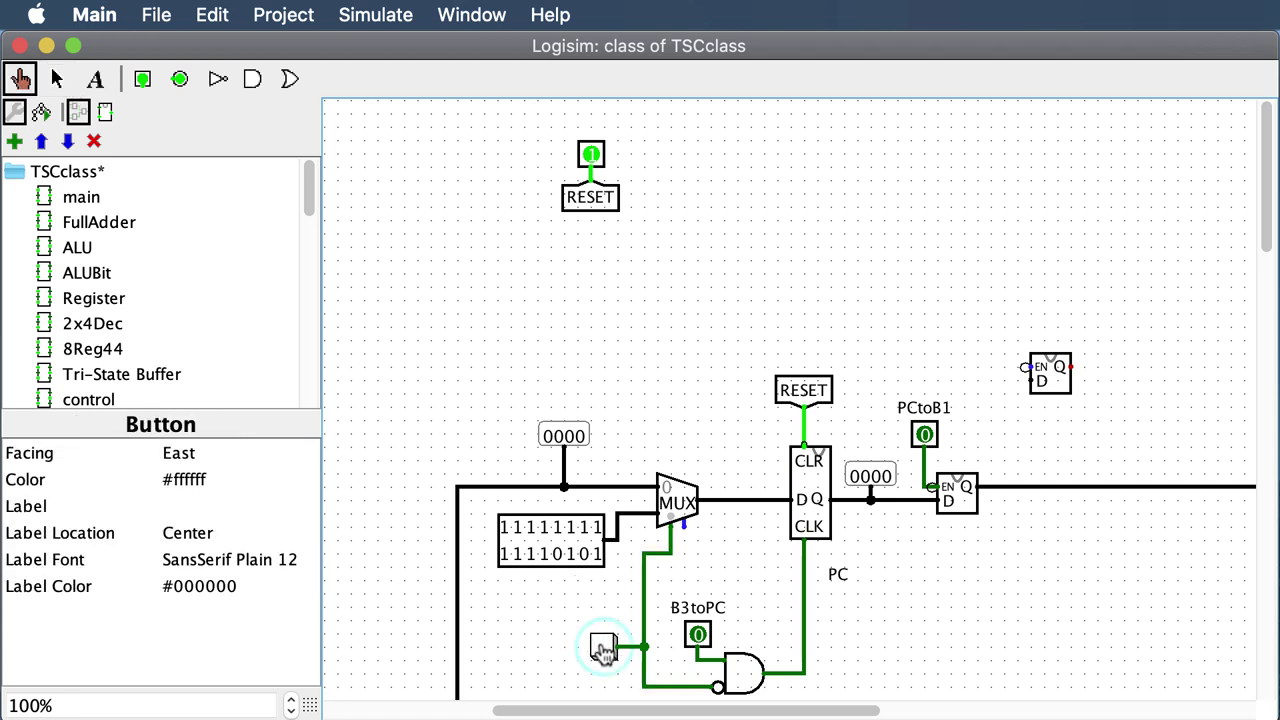
left_click(604, 648)
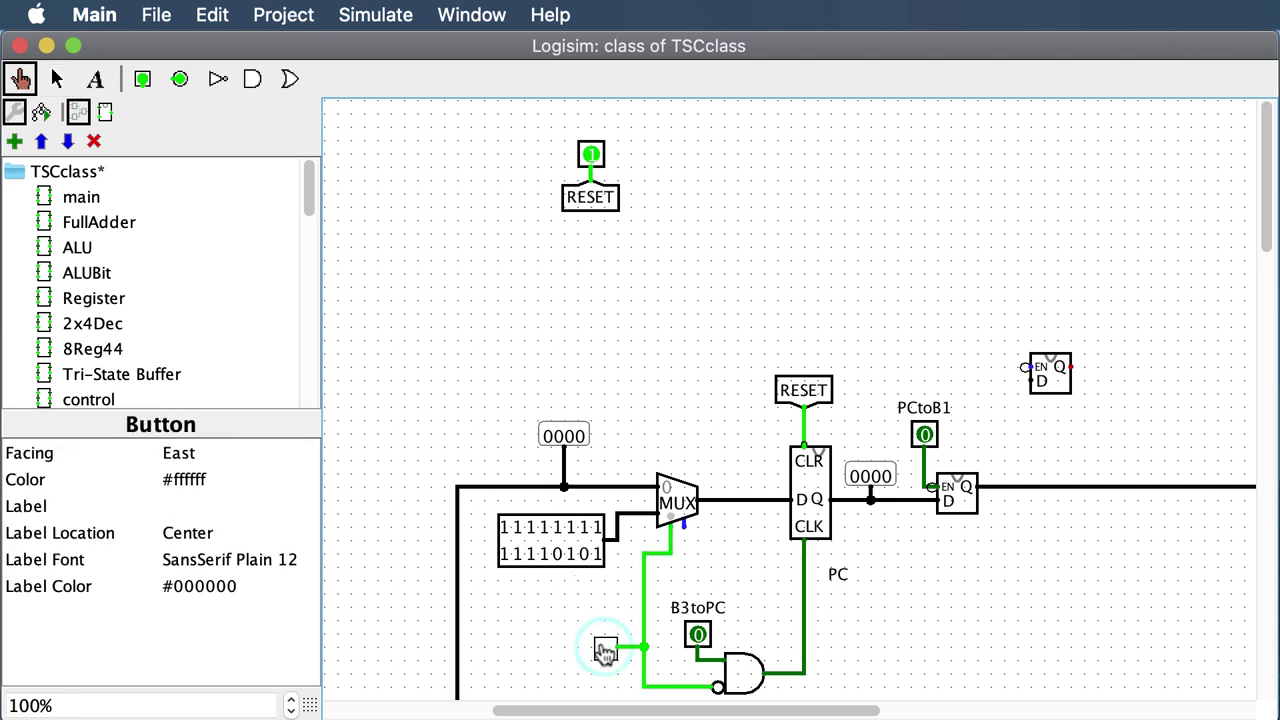
Set B3toPC to 1, pulse the button to load the PC register, and set PCtoB1 to 1
left_click(698, 634)
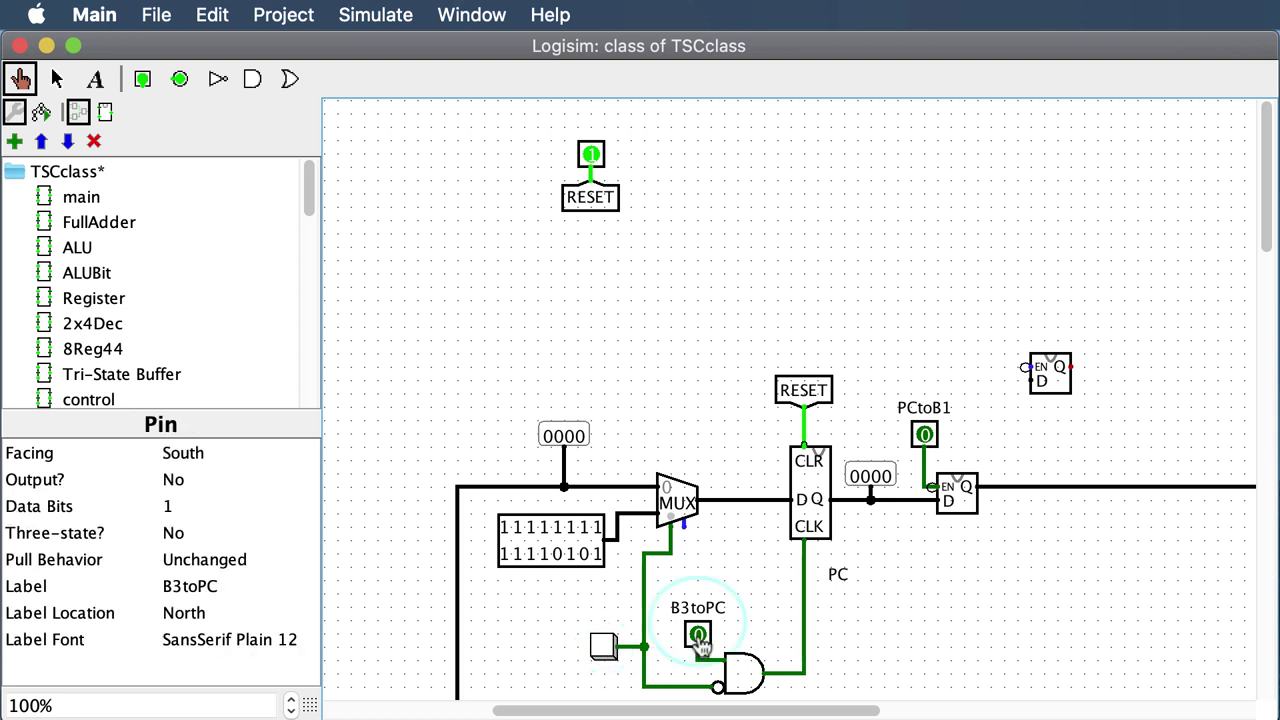
left_click(604, 648)
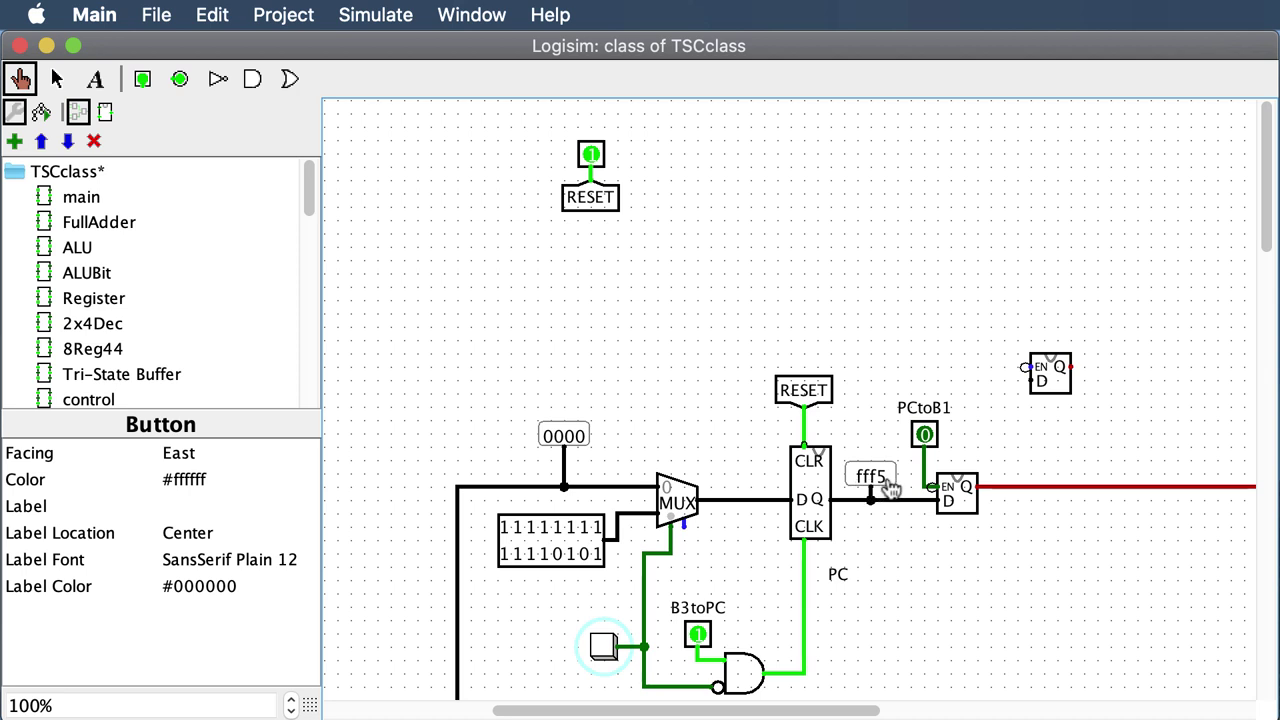
left_click(924, 435)
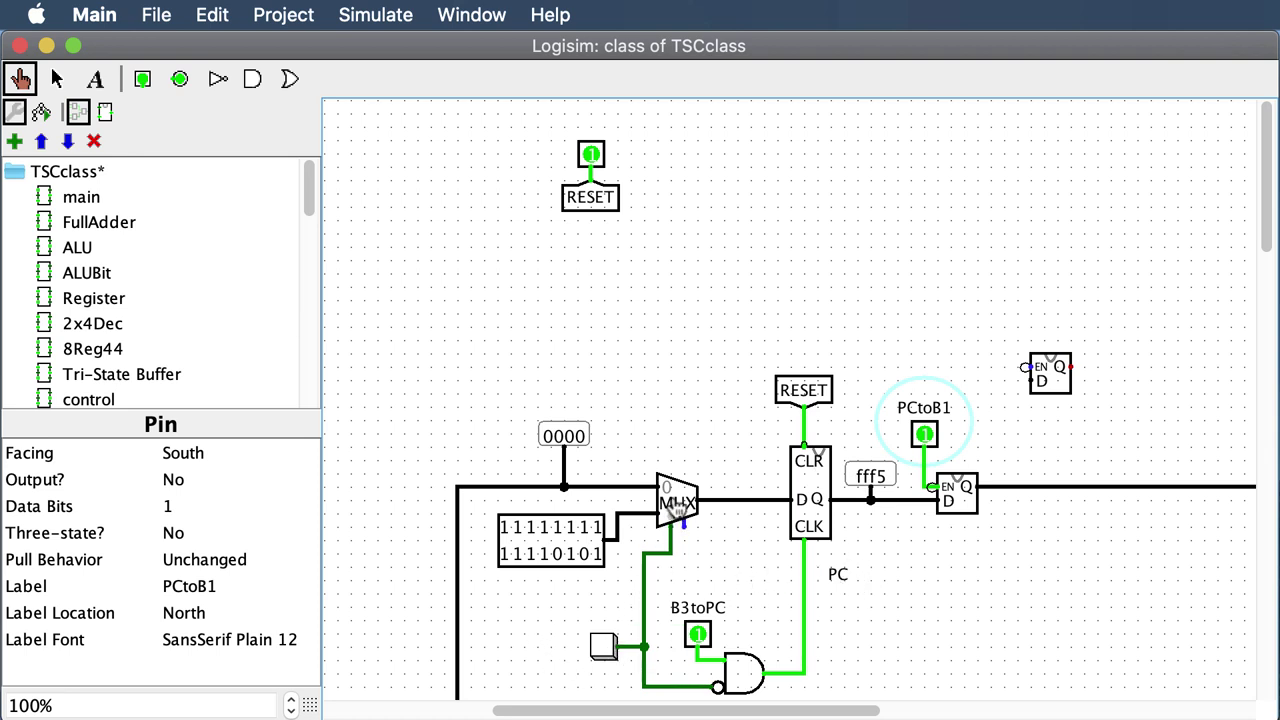
Place a default Multiplexer from the Plexers library in the empty area between the RESET input and the PC's multiplexer
scroll(80, 320, "down", 5)
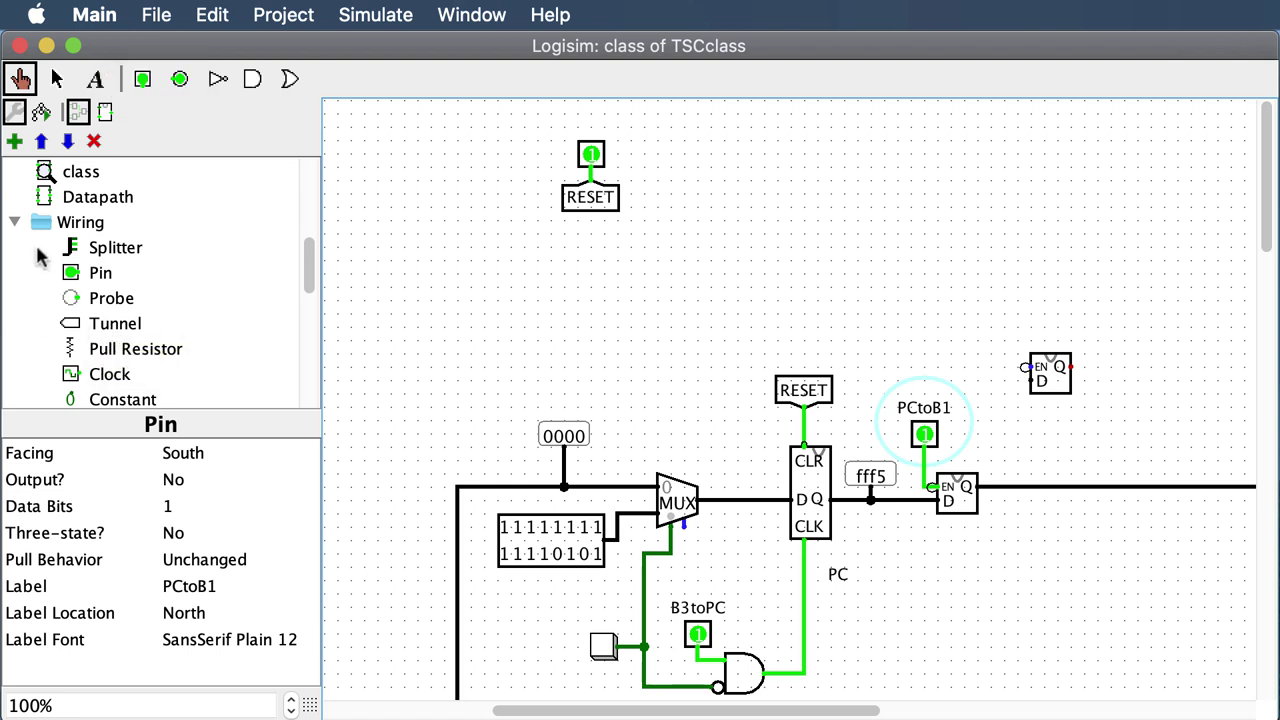
left_click(14, 224)
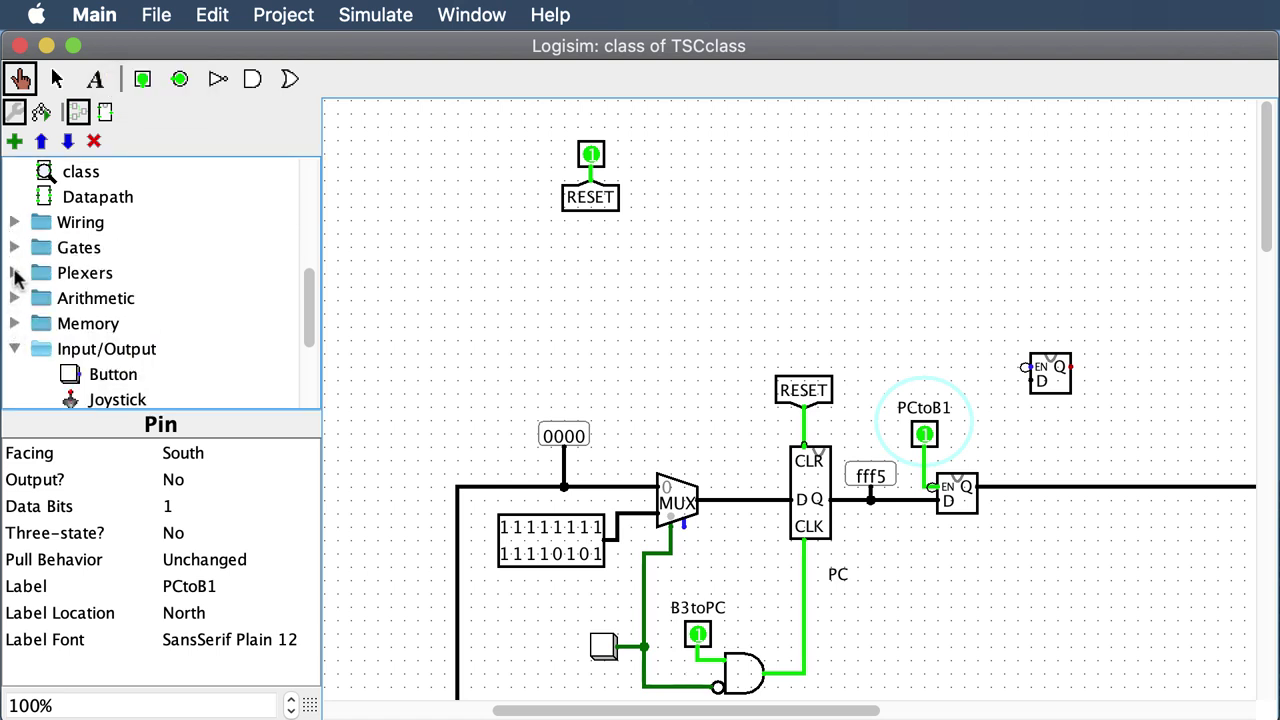
left_click(14, 274)
left_click(75, 298)
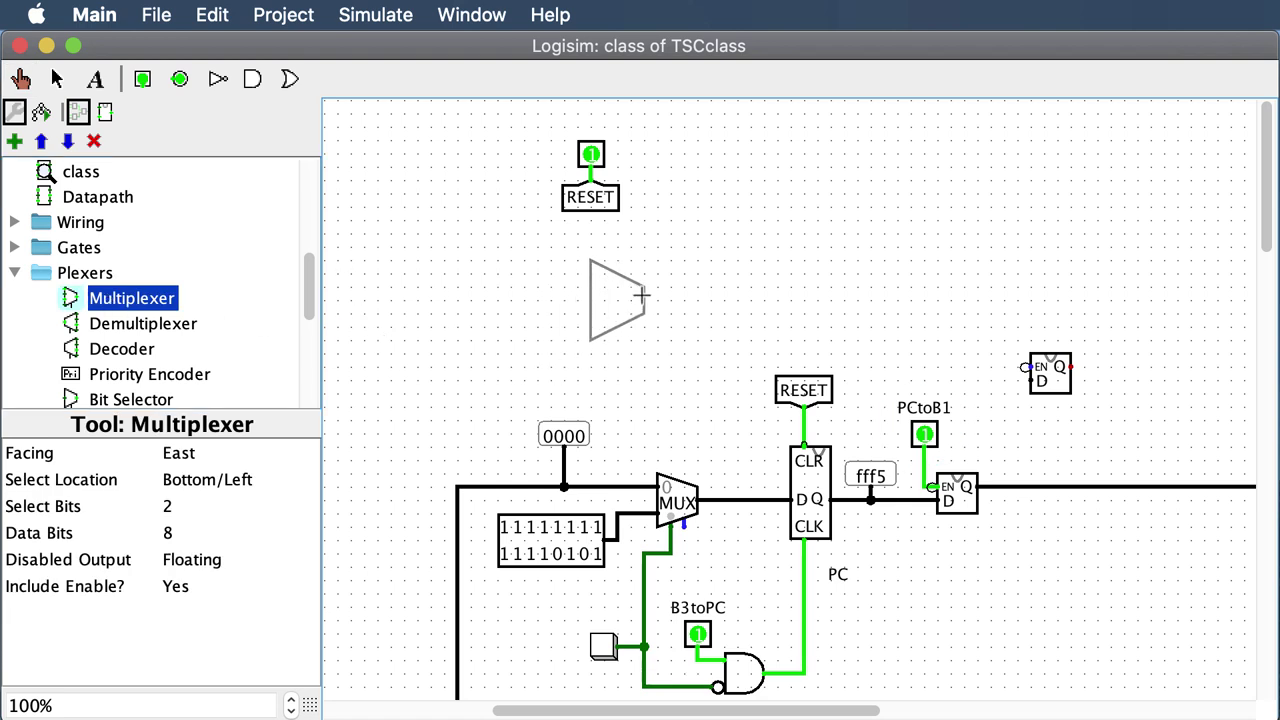
left_click(640, 295)
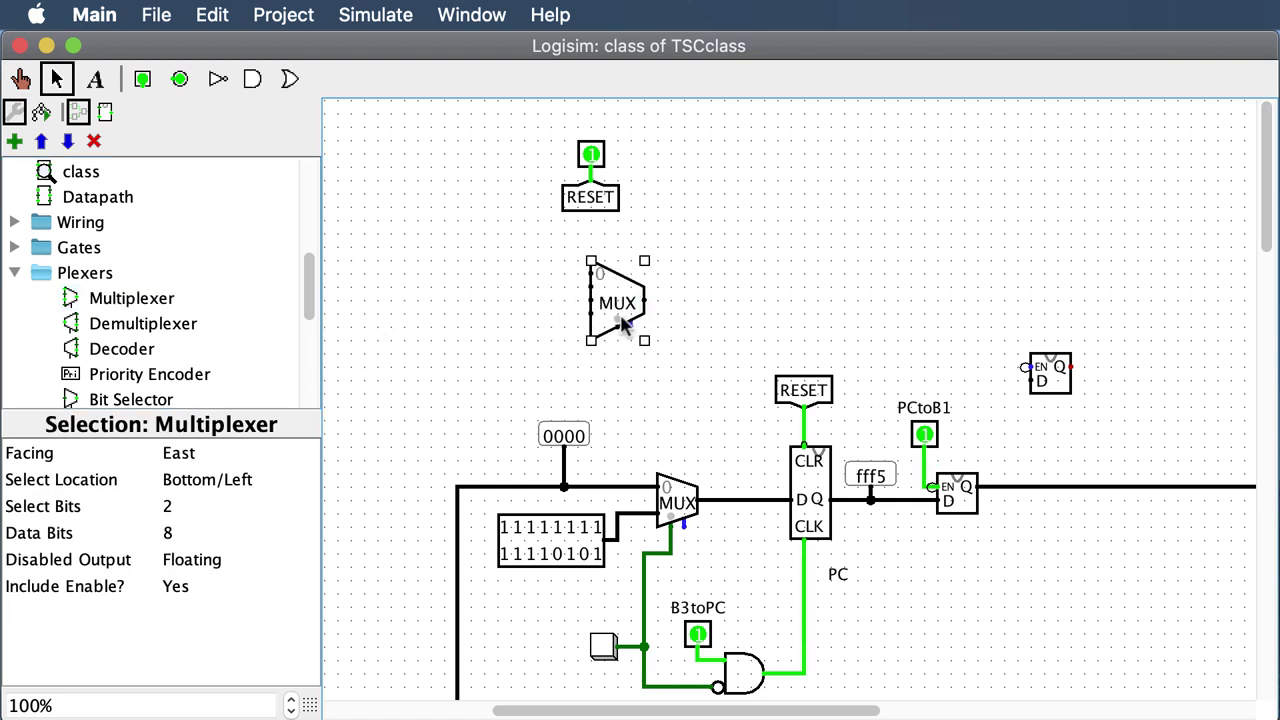
Examine the attributes and inputs of the PC's multiplexer, and pulse the button that drives its select line
left_click(675, 508)
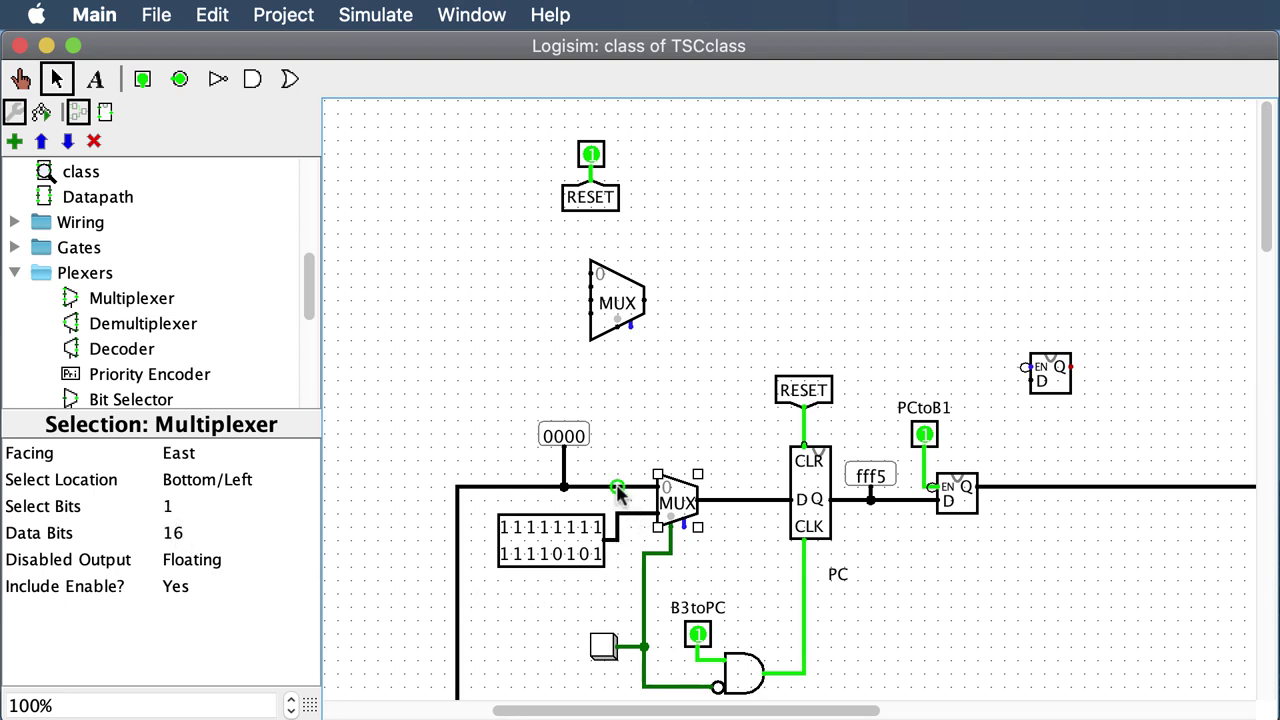
left_click_drag(618, 492, 657, 491)
left_click(18, 80)
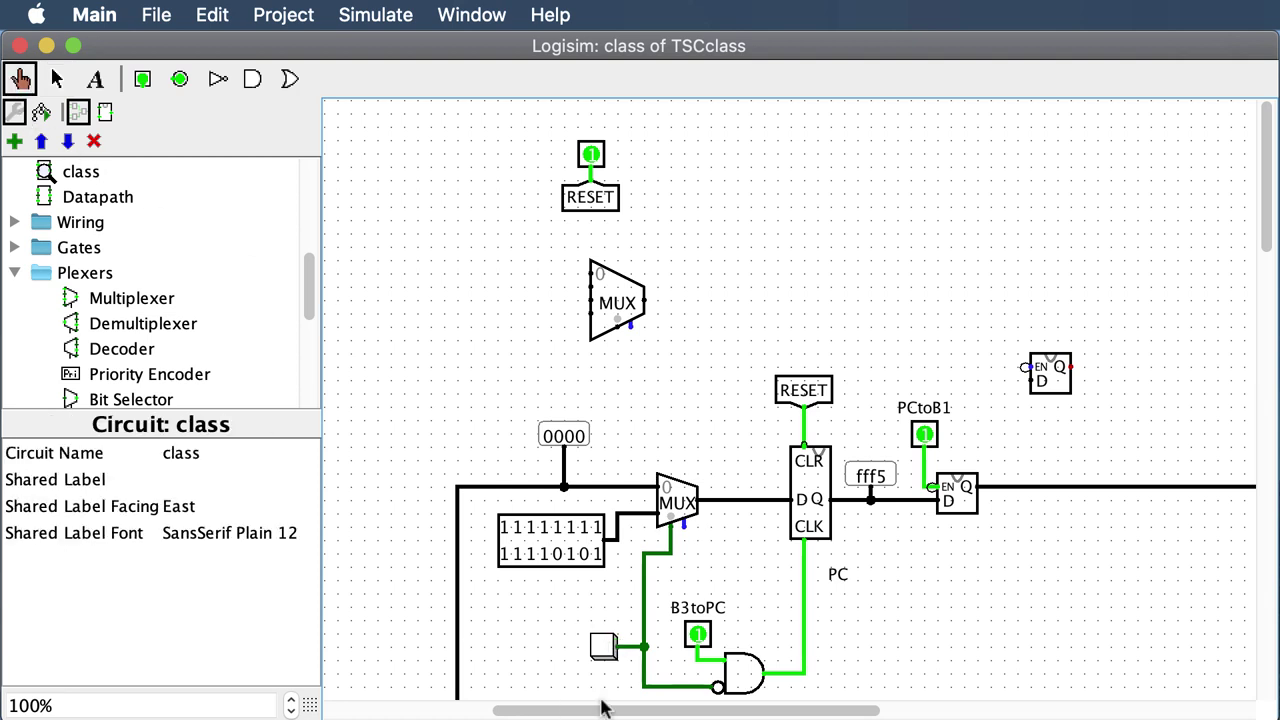
left_click(606, 650)
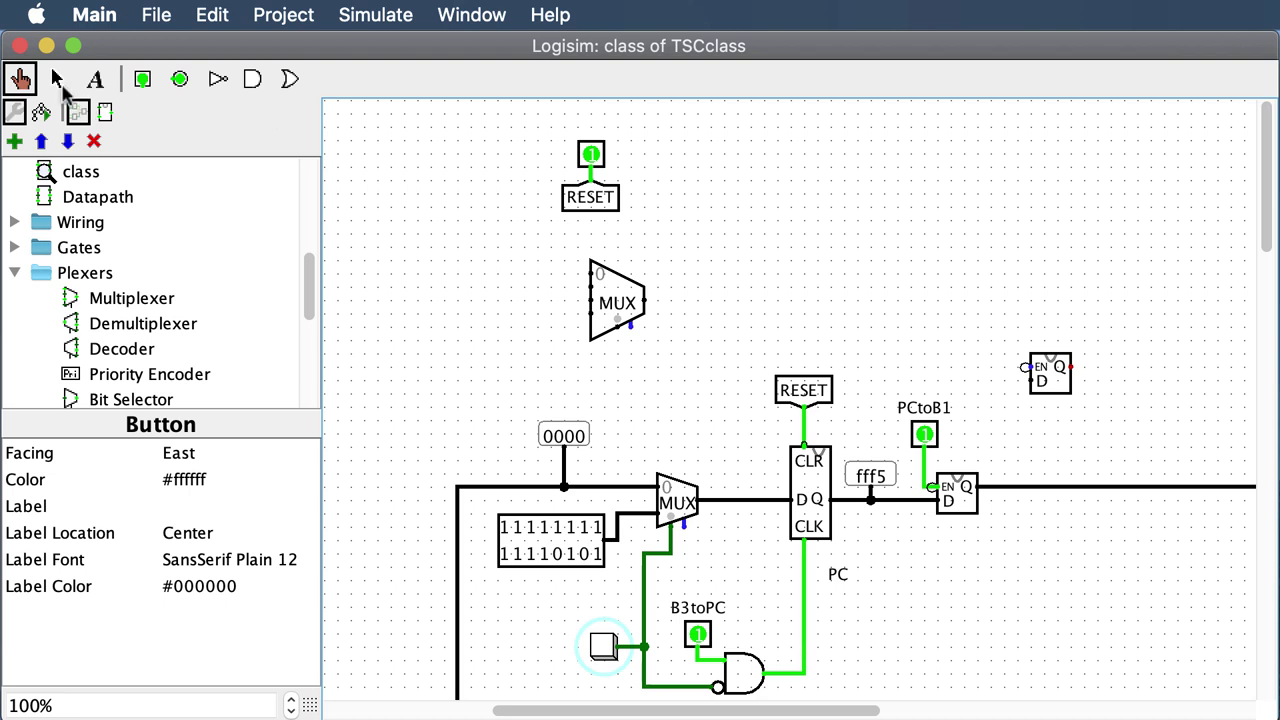
Delete the unconnected example Multiplexer and the unconnected example Tri-State Buffer
left_click(57, 80)
left_click(607, 308)
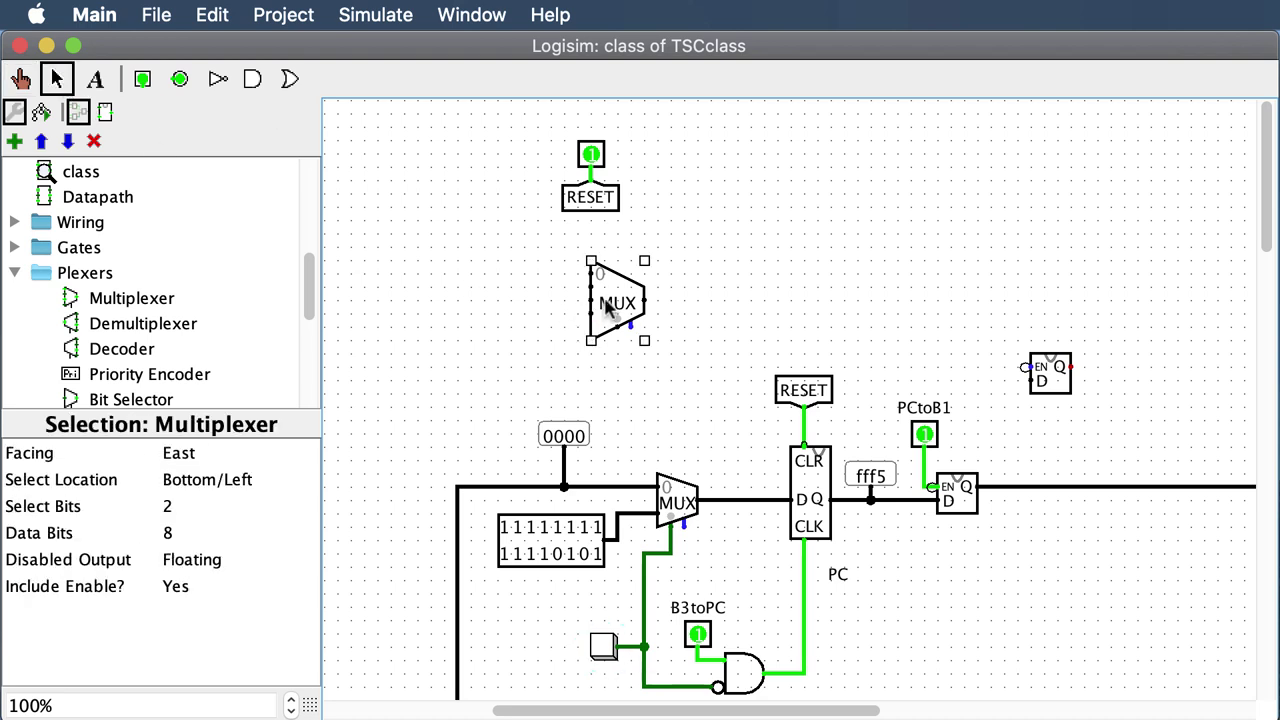
key("Delete")
left_click(1050, 372)
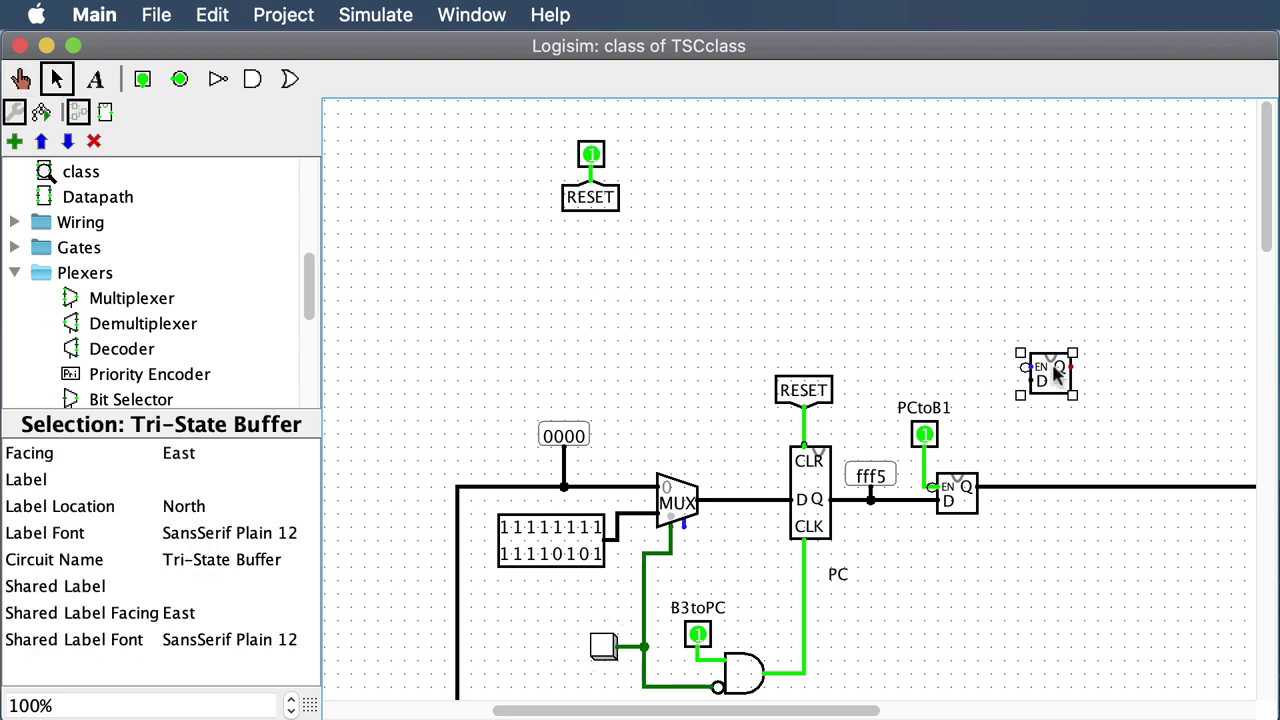
key("Delete")
Examine the ALU block with its control input pins and its BUS1, BUS2 and BUS3 connections
scroll(1051, 360, "down", 15)
scroll(1051, 360, "right", 5)
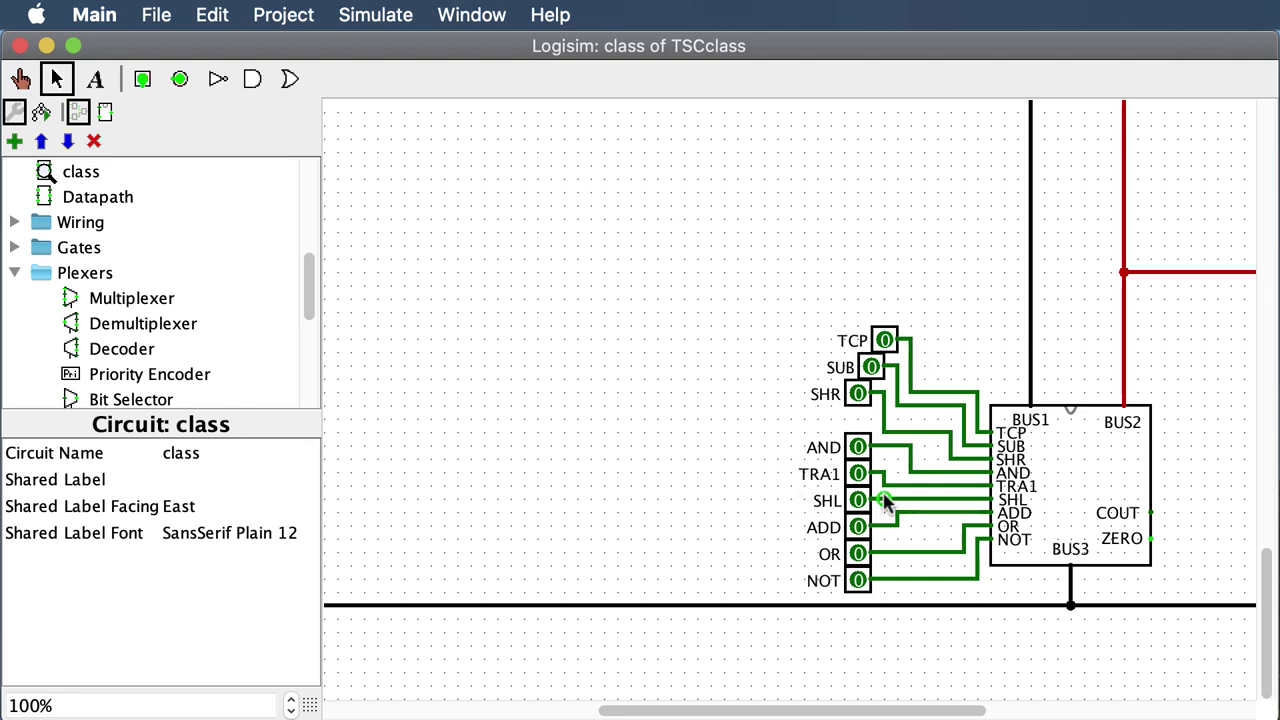
scroll(884, 503, "left", 5)
scroll(884, 503, "up", 1)
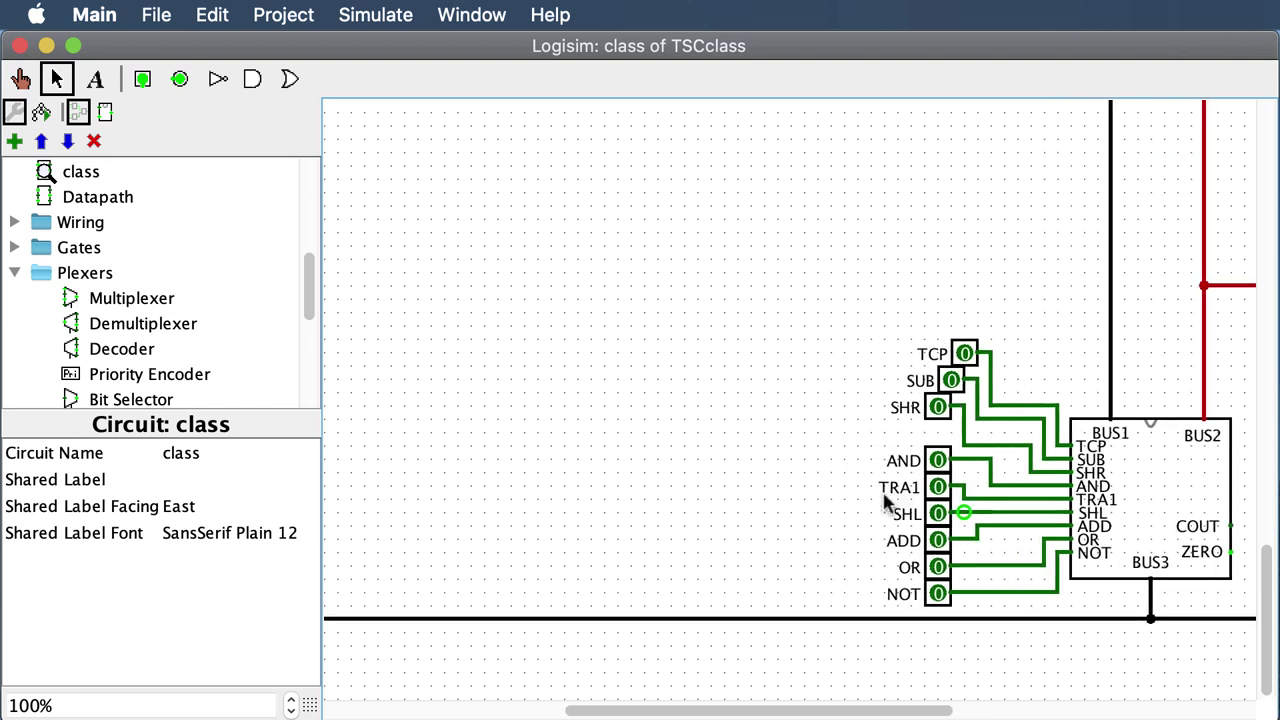
Switch to Safari to consult the datapath diagram, and return to the PC section of the Logisim circuit
key("super+Tab")
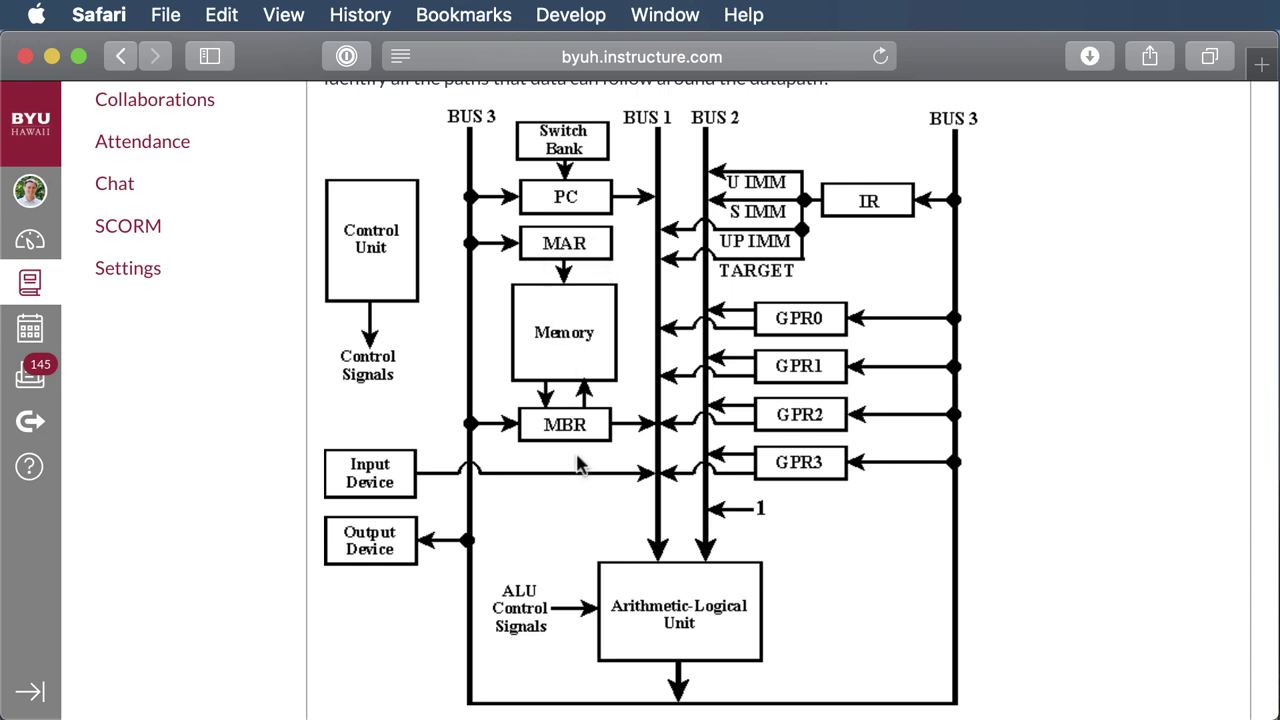
key("super+w")
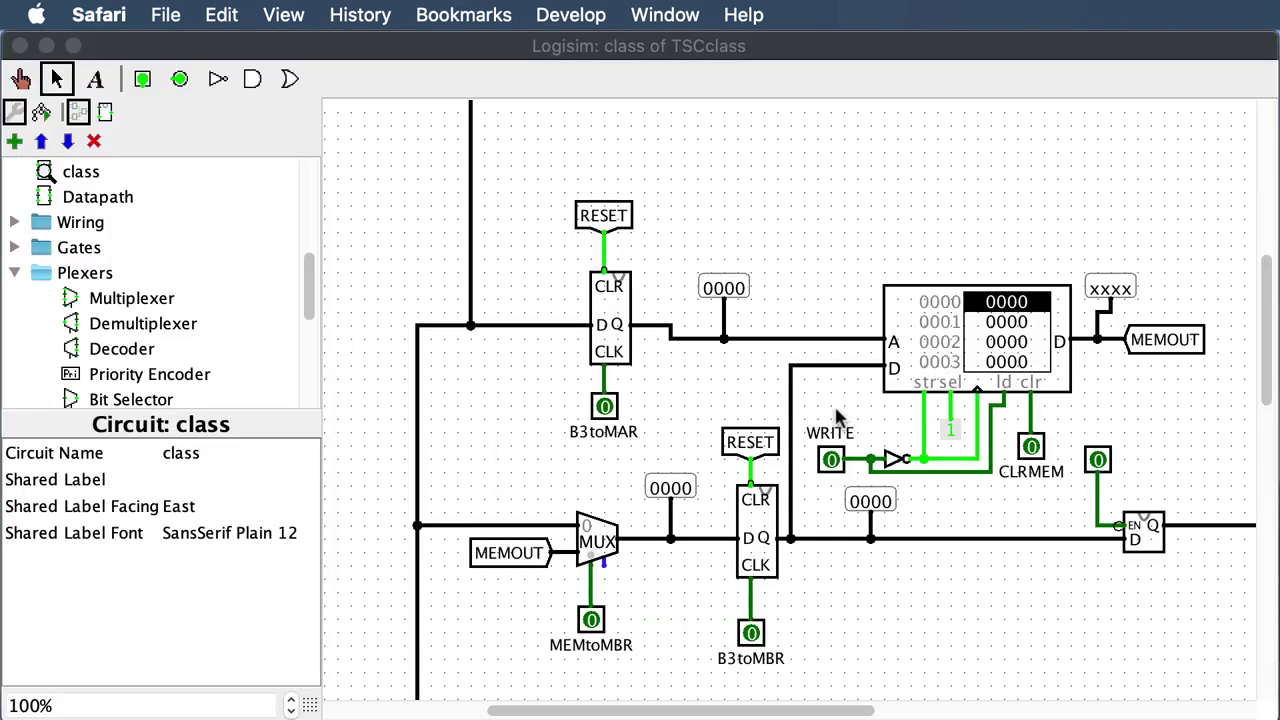
scroll(825, 415, "up", 8)
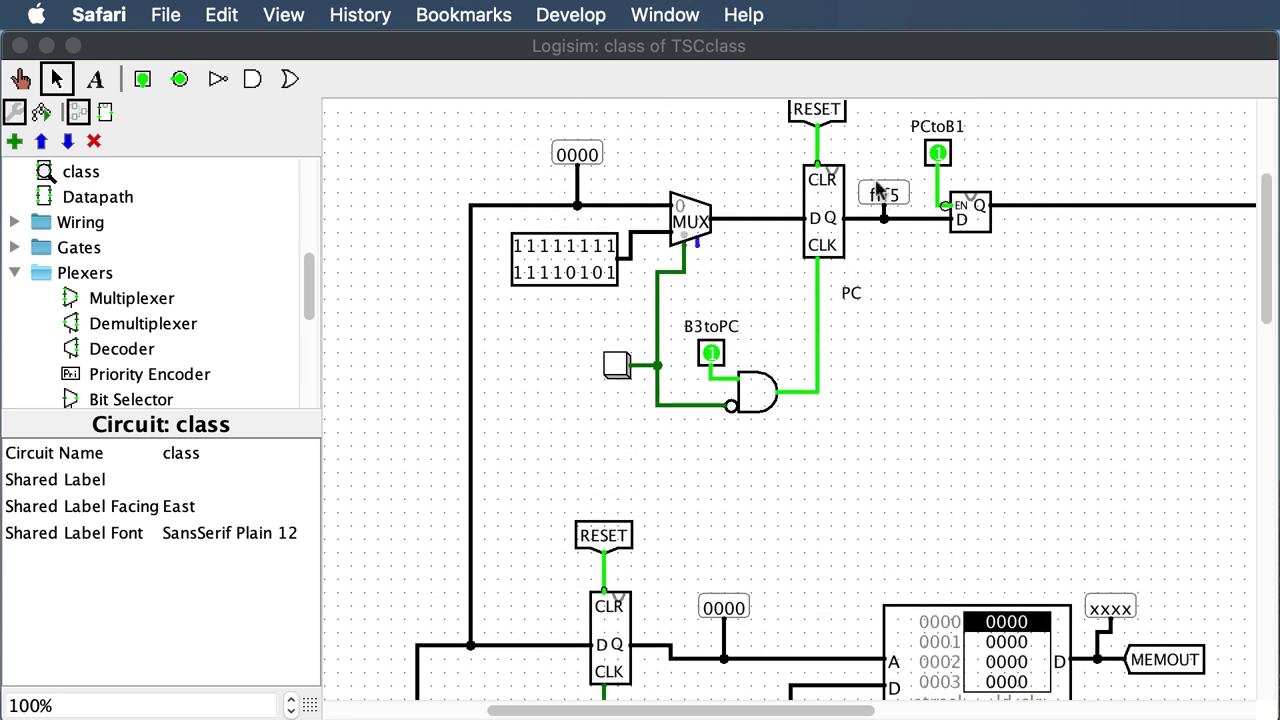
Expand the Wiring library to show the Probe and Tunnel components, and compare the RESET wiring of the PC, MAR and MBR registers
left_click(16, 223)
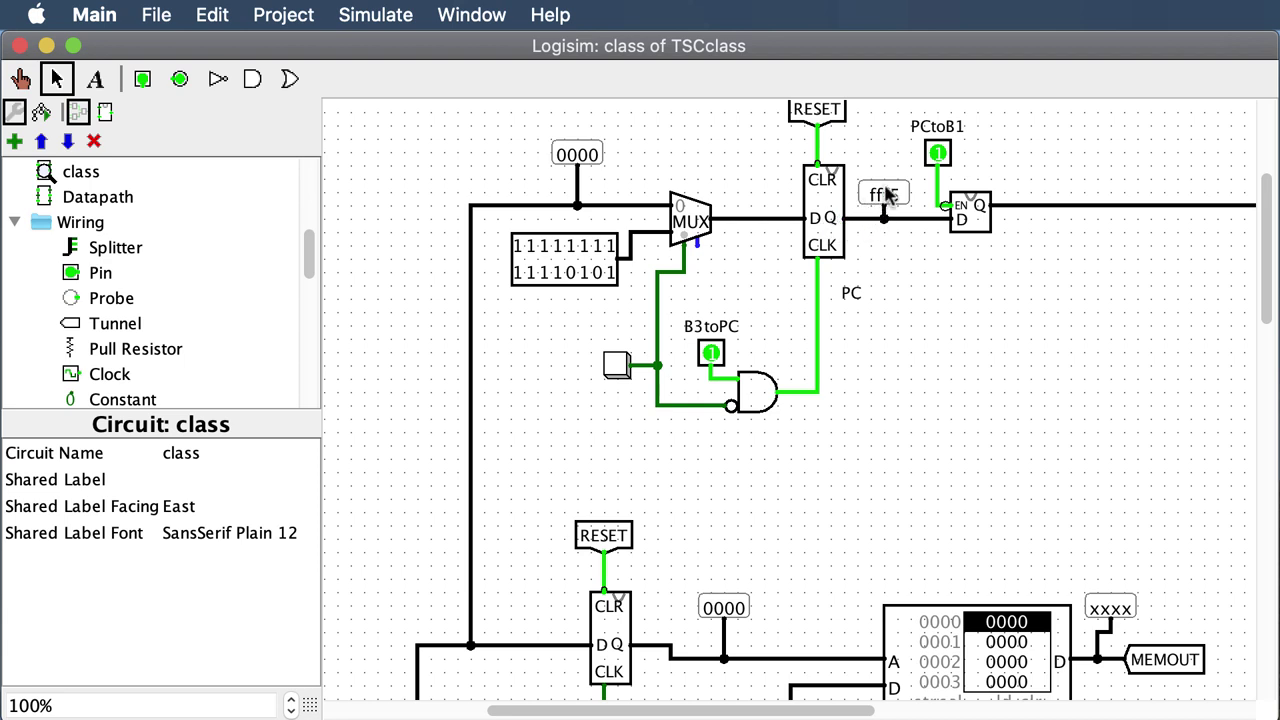
scroll(786, 397, "down", 6)
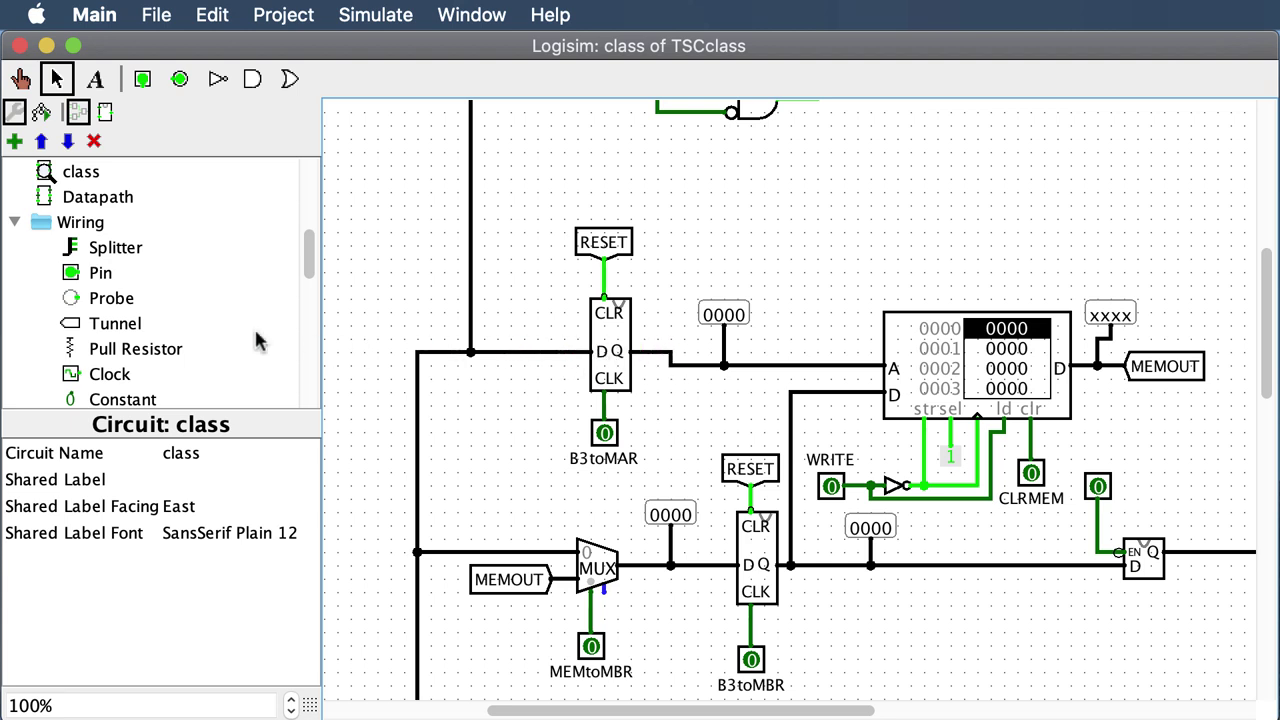
scroll(176, 312, "up", 5)
scroll(176, 316, "up", 3)
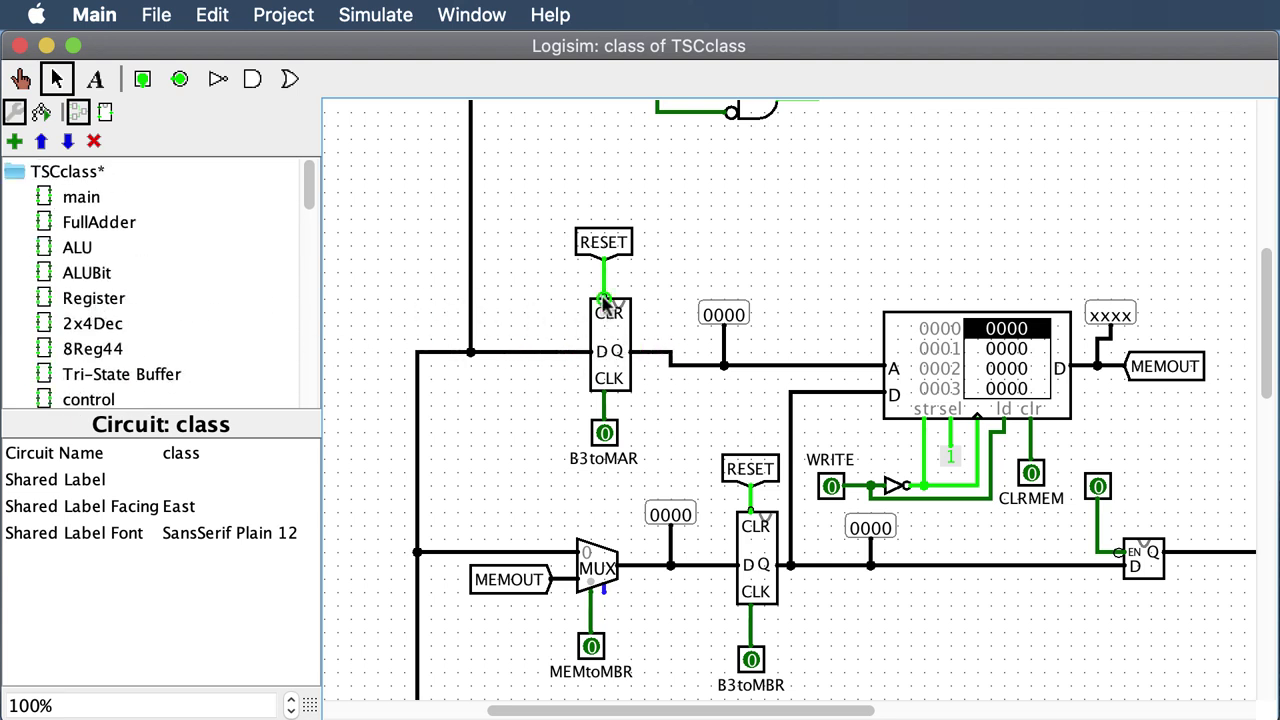
scroll(645, 283, "up", 10)
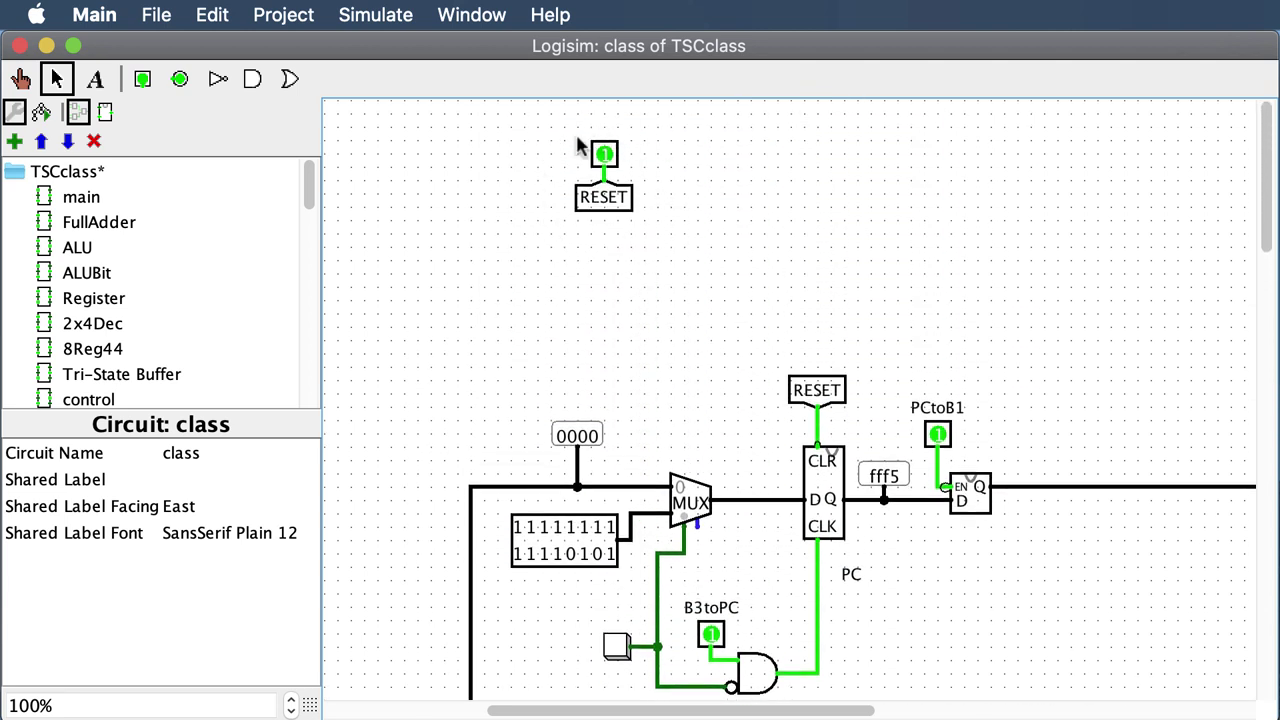
scroll(604, 358, "down", 9)
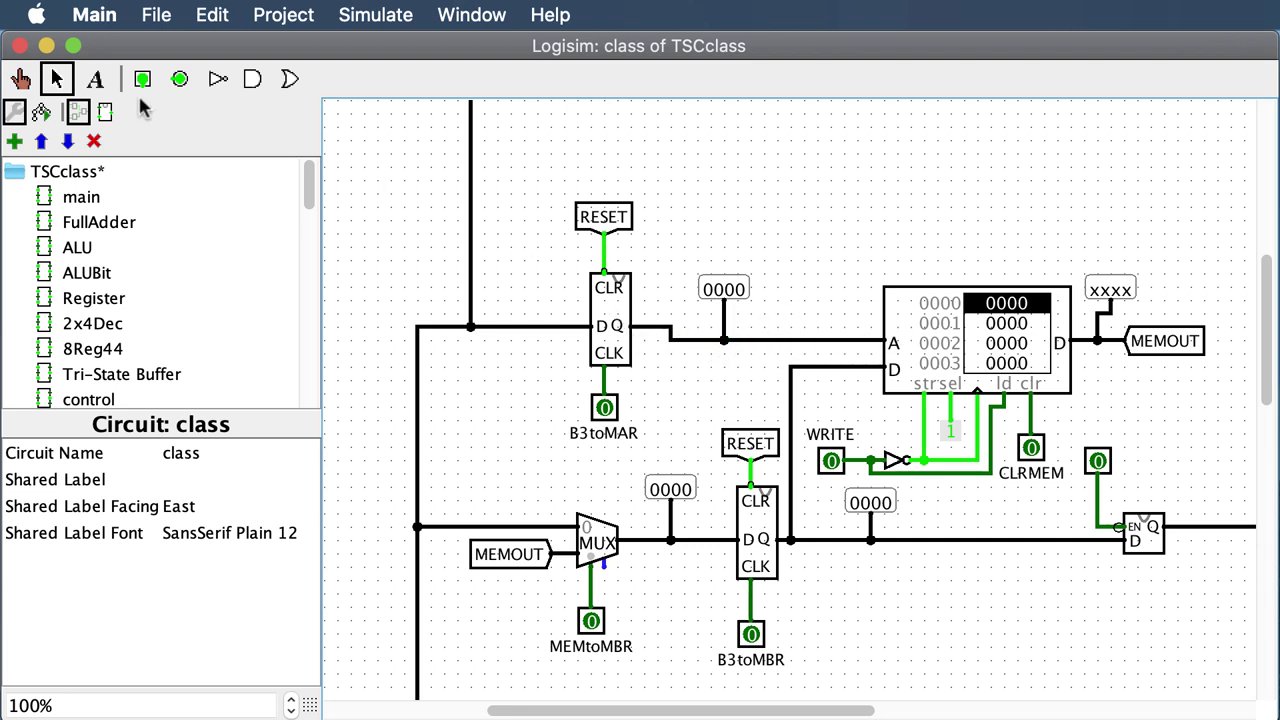
Select the circuit's RAM to examine its attributes, and locate the RAM component in the Memory library
left_click(897, 313)
scroll(125, 305, "down", 5)
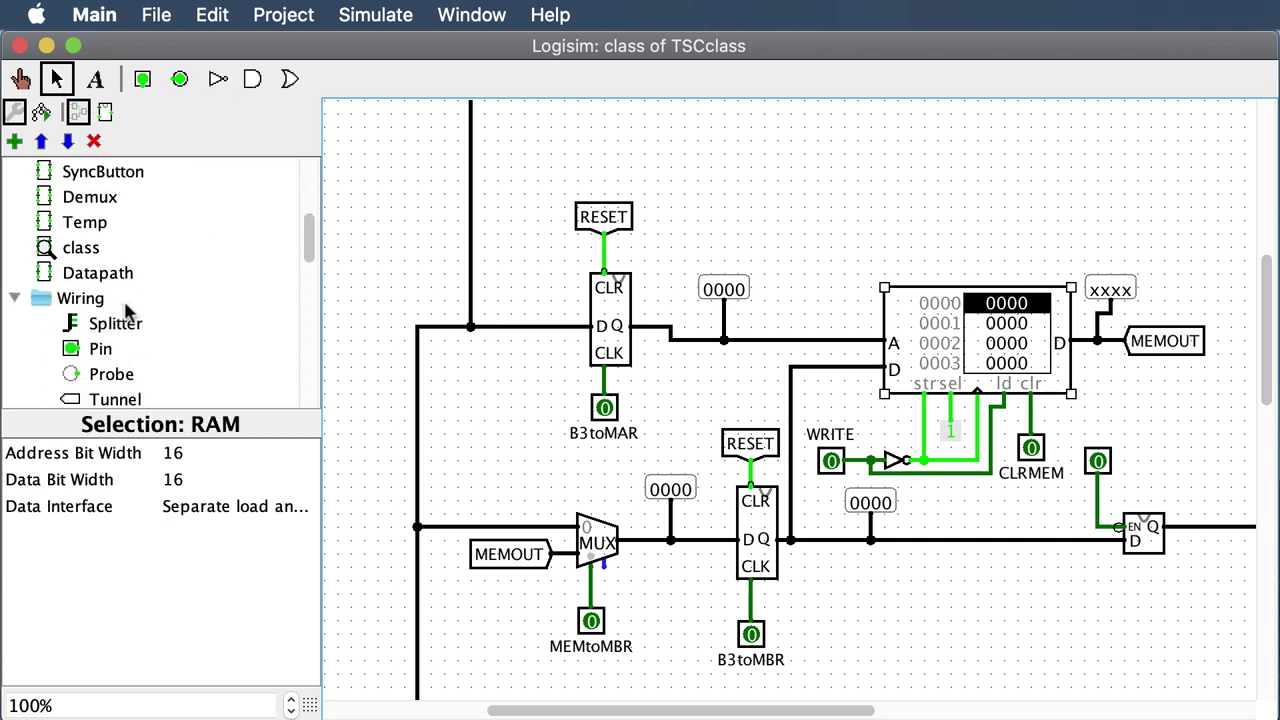
scroll(128, 312, "down", 1)
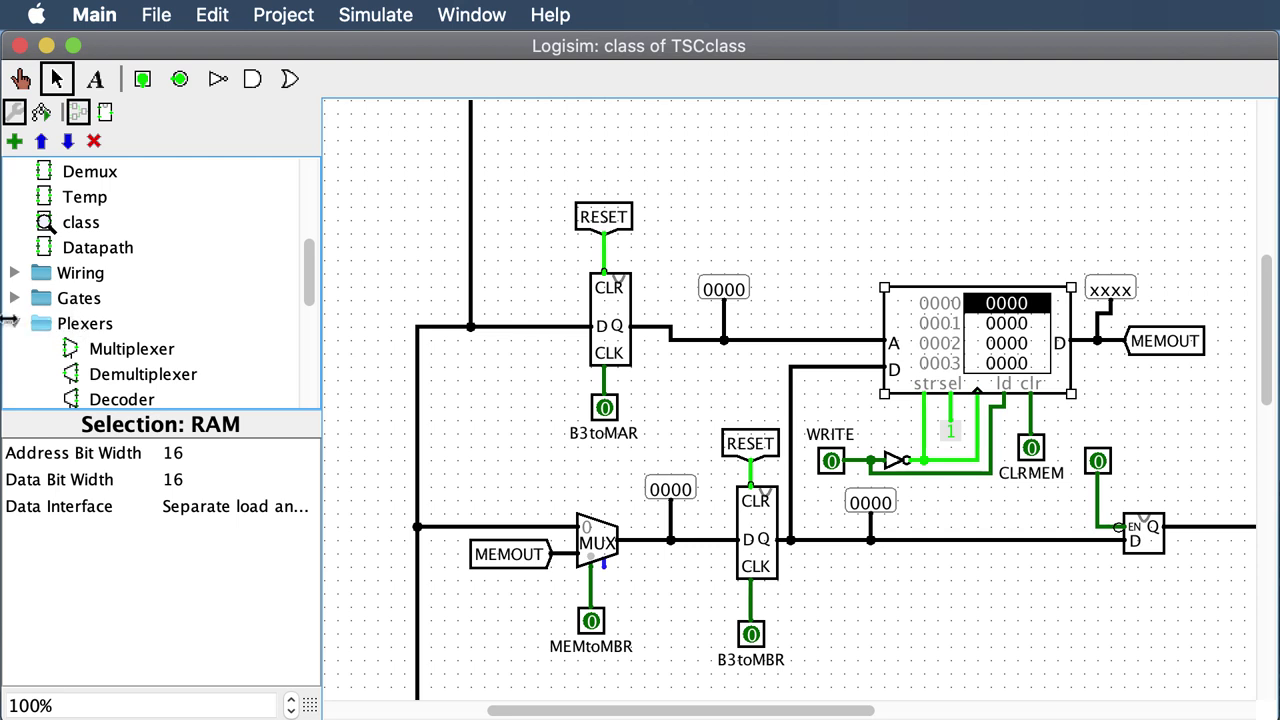
left_click(15, 325)
scroll(113, 320, "down", 2)
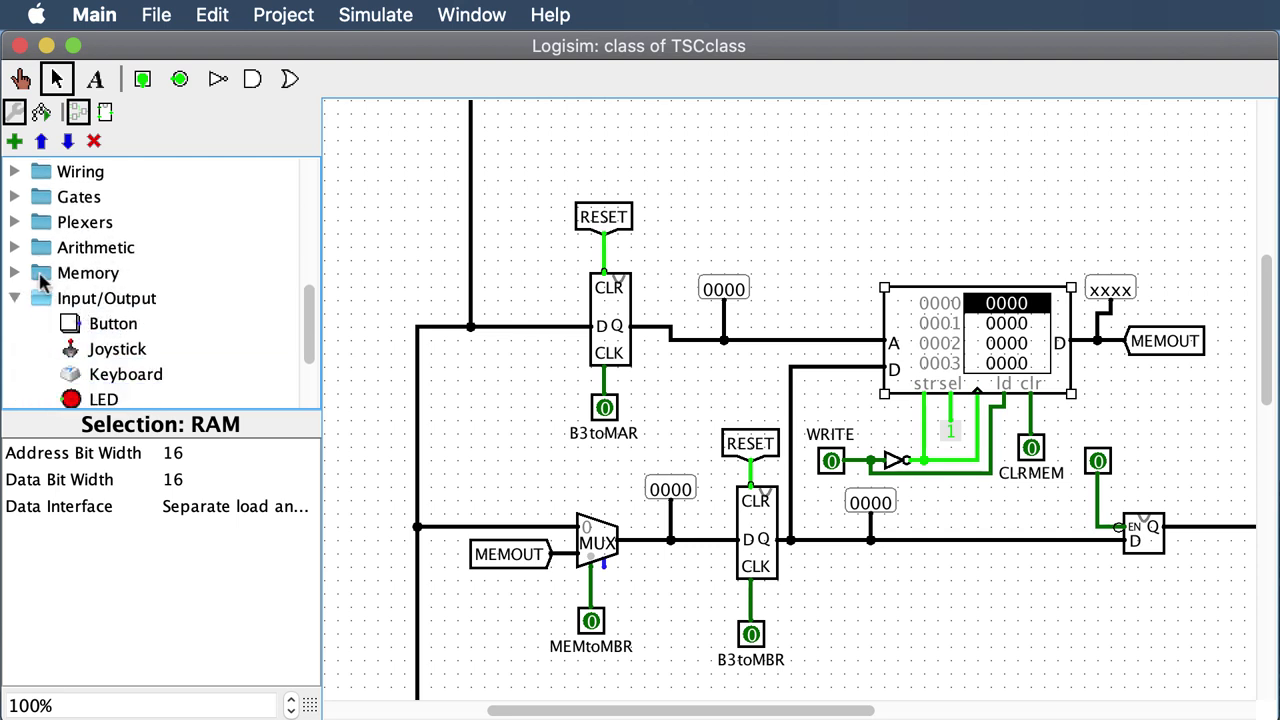
left_click(17, 292)
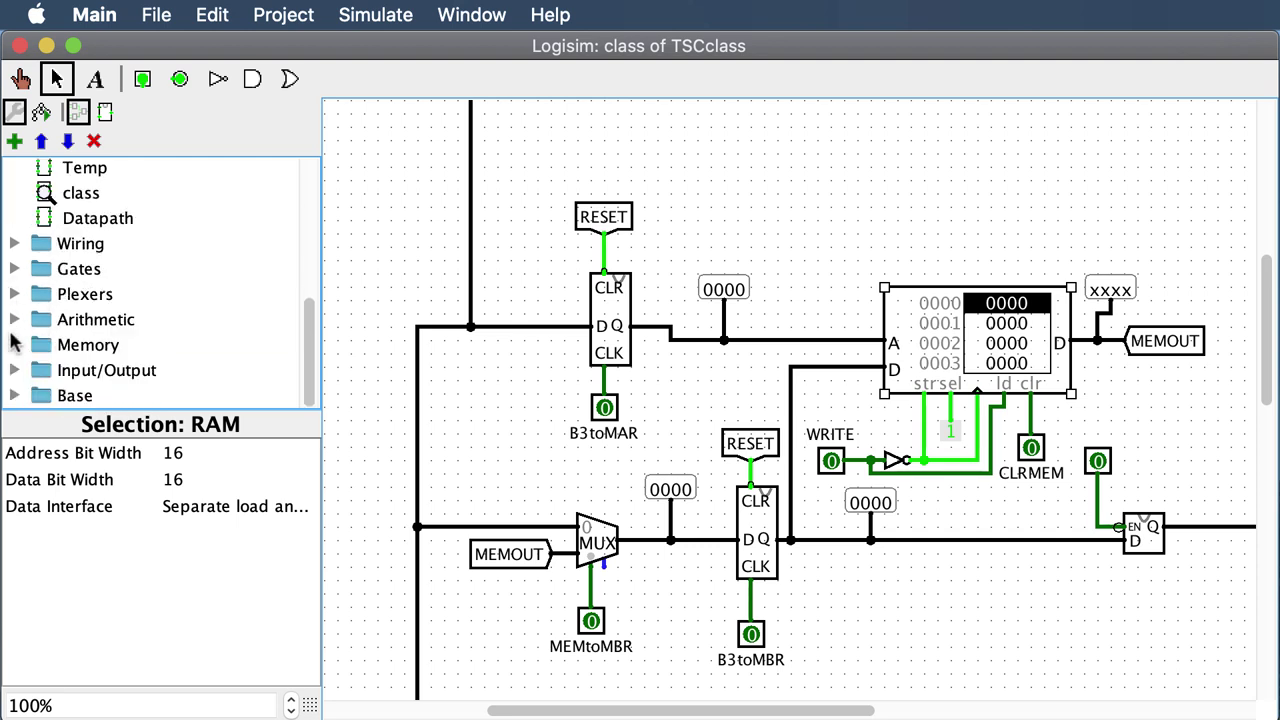
left_click(13, 345)
scroll(157, 350, "down", 5)
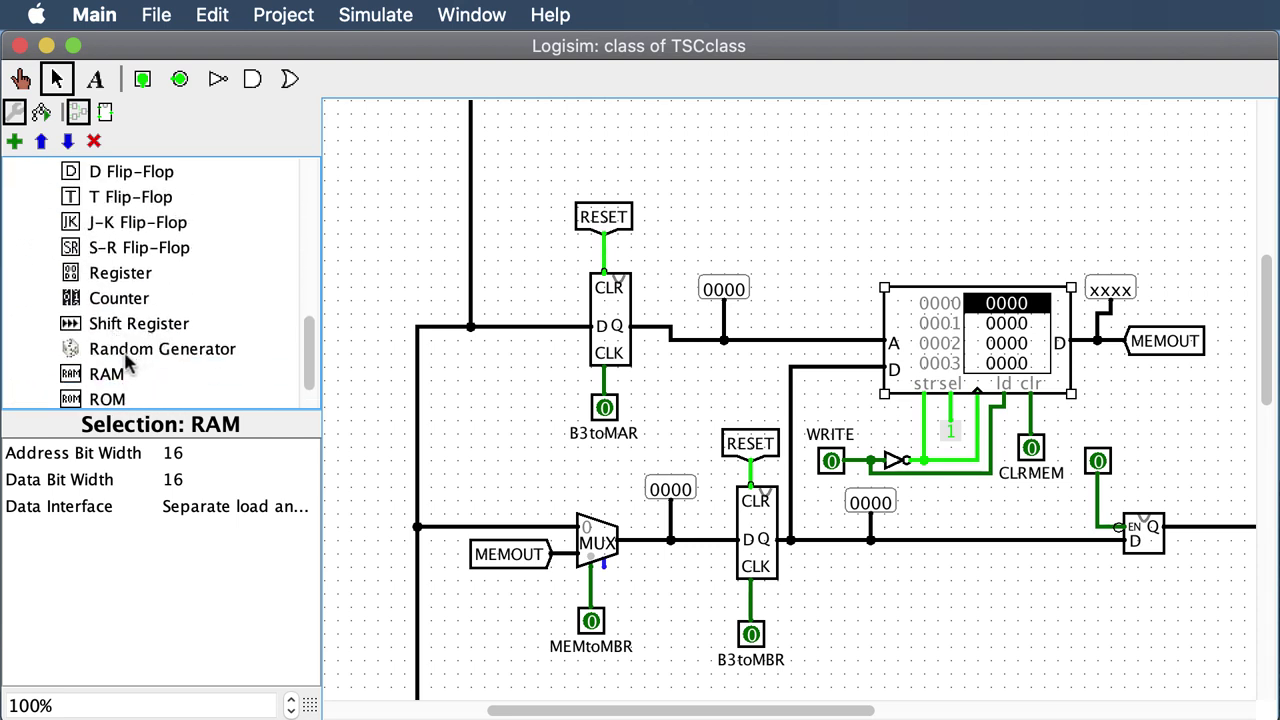
Place a default RAM component above the existing memory as an example and delete it again
left_click(76, 376)
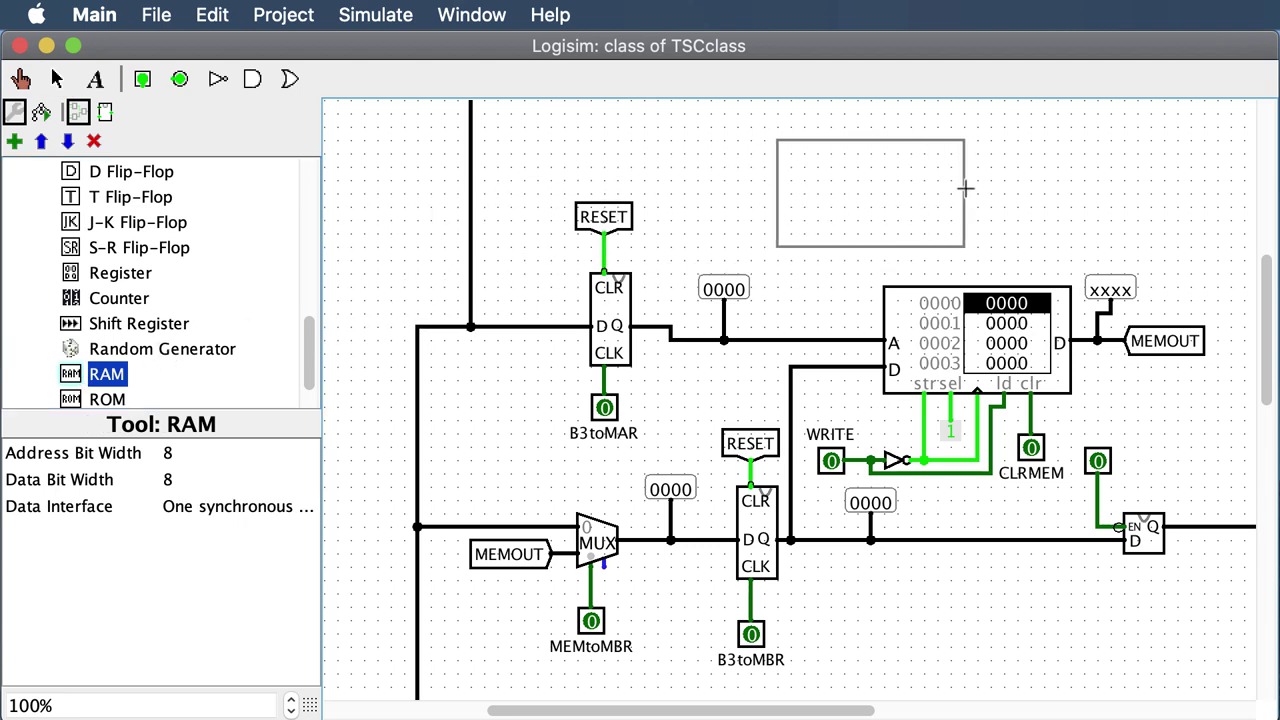
left_click(967, 193)
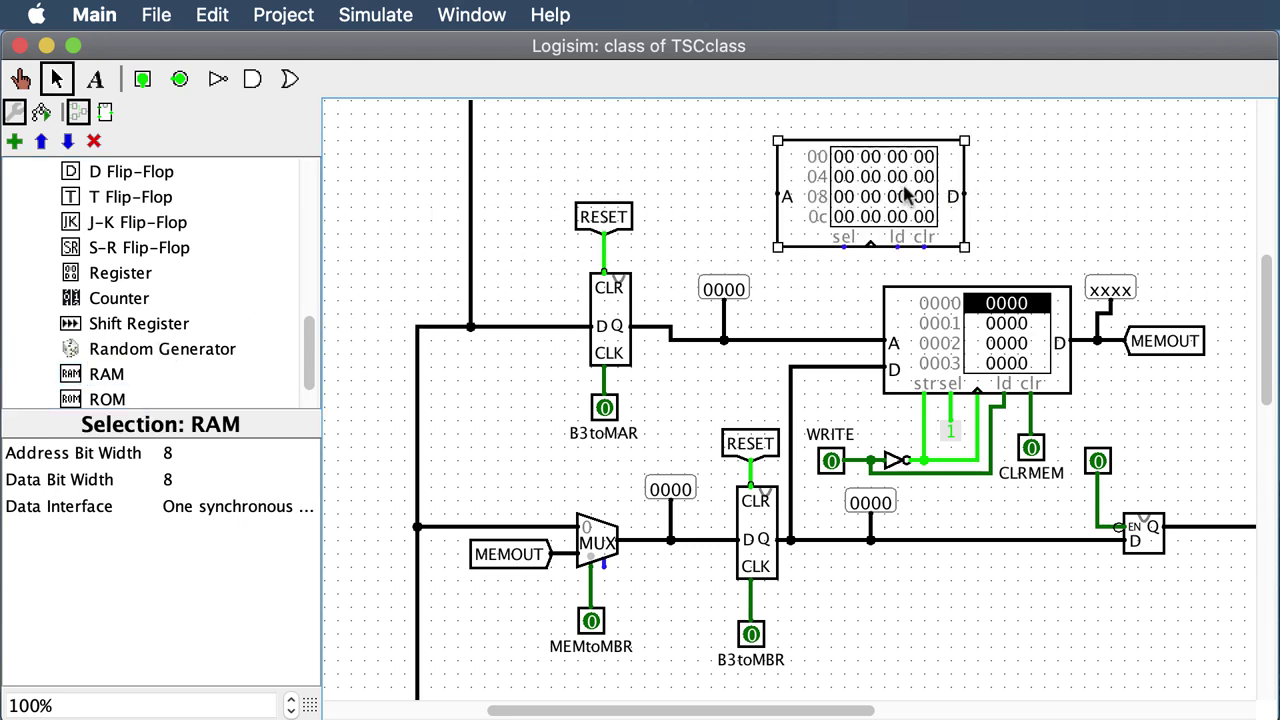
key("Delete")
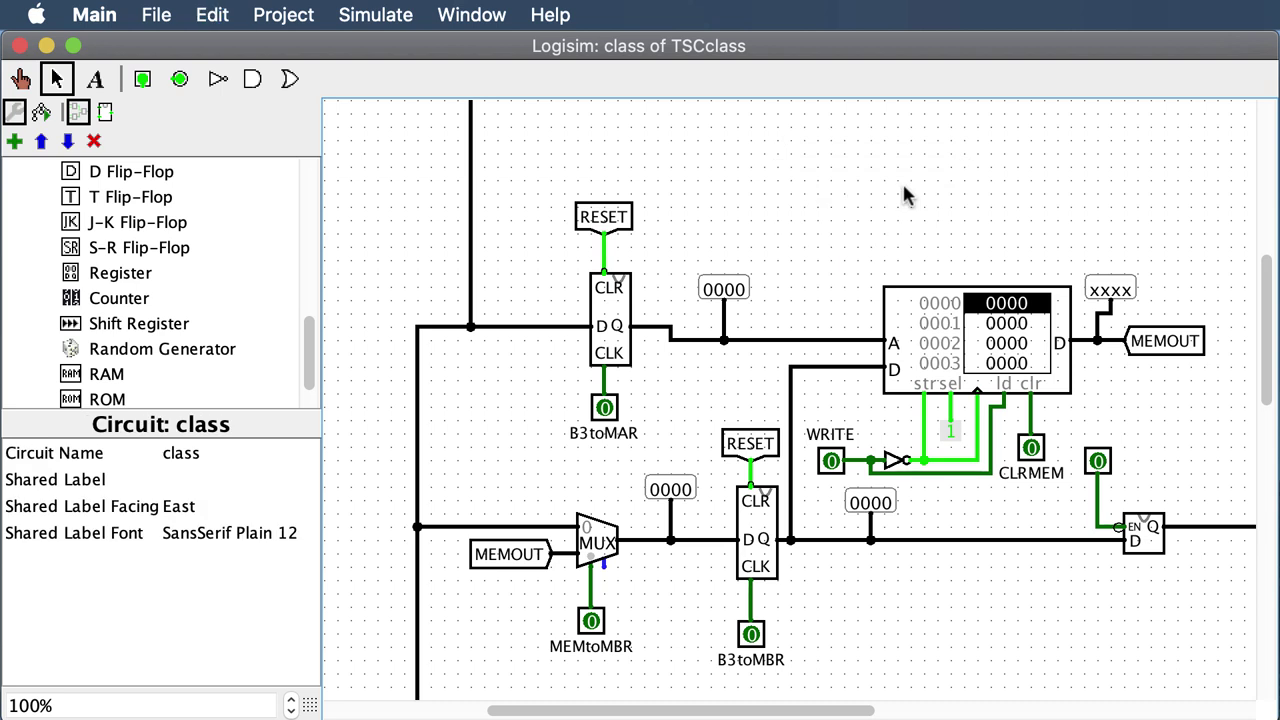
Select the circuit's RAM and choose Separate load and store ports as its data interface
left_click(903, 316)
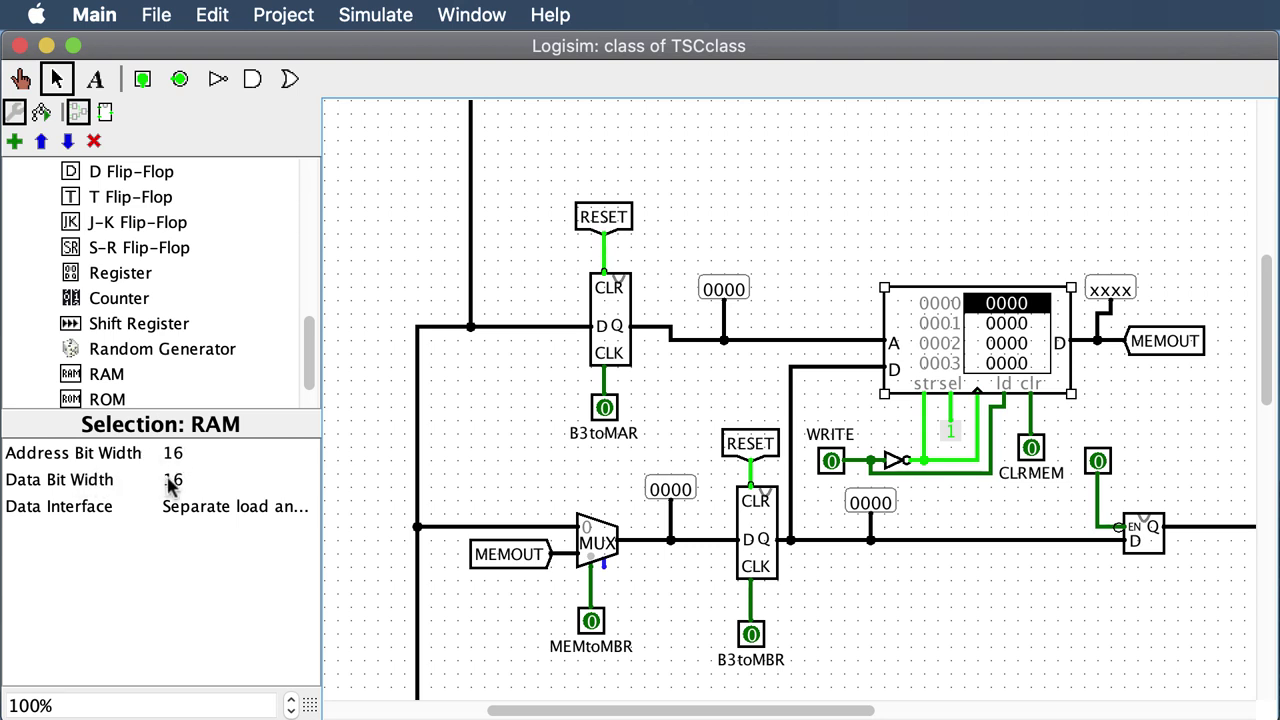
left_click(198, 511)
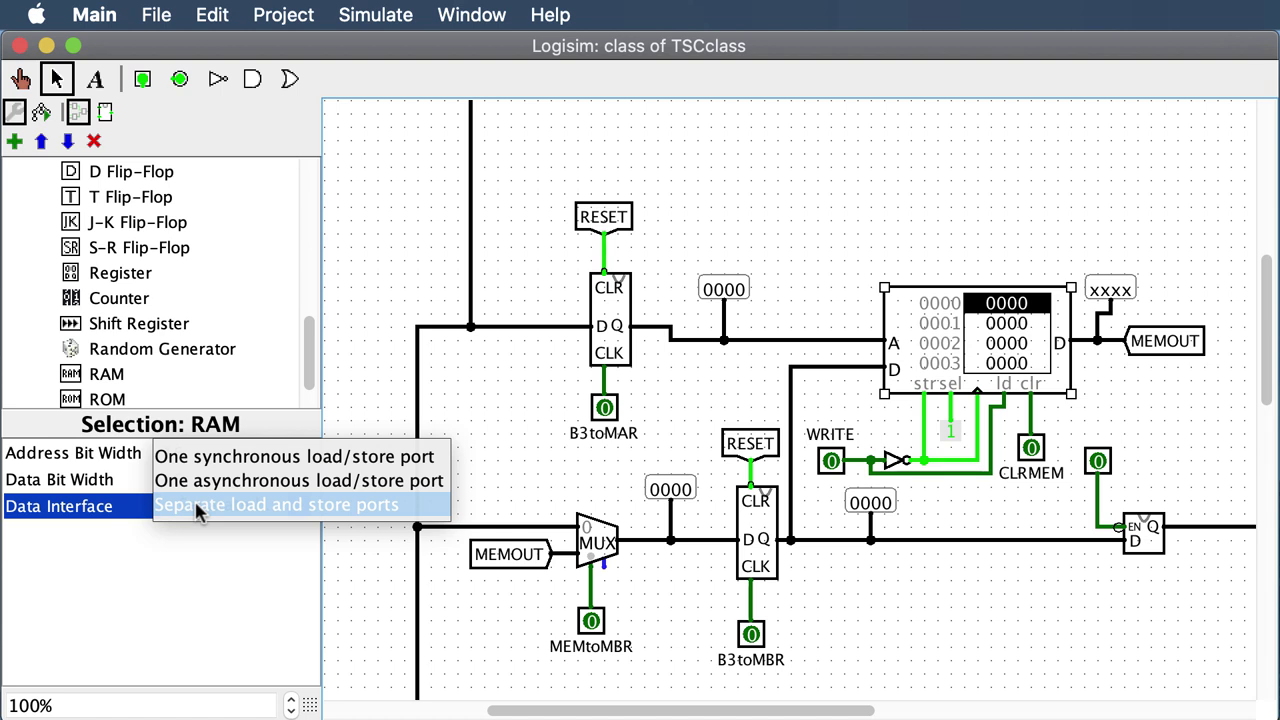
left_click(198, 508)
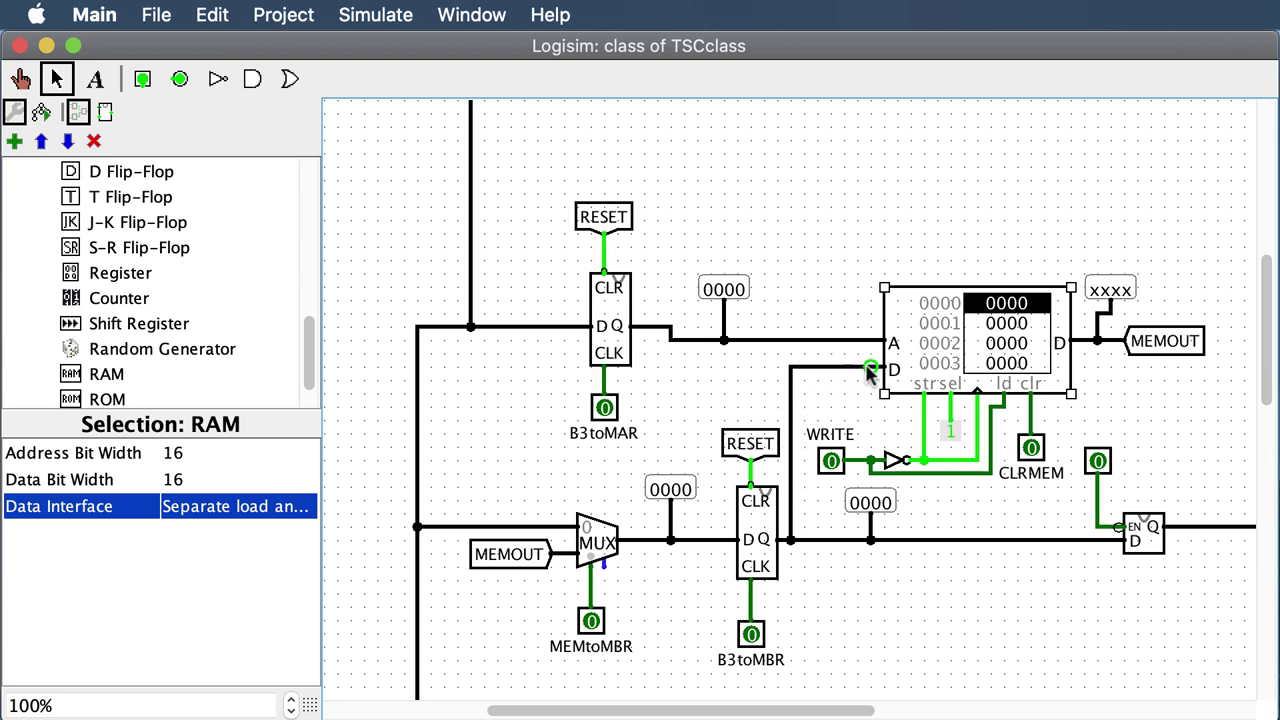
Open the RAM's contents for editing, store the hex value dead at address 0000, and close the Hex Editor
mouse_move(882, 371)
right_click(981, 320)
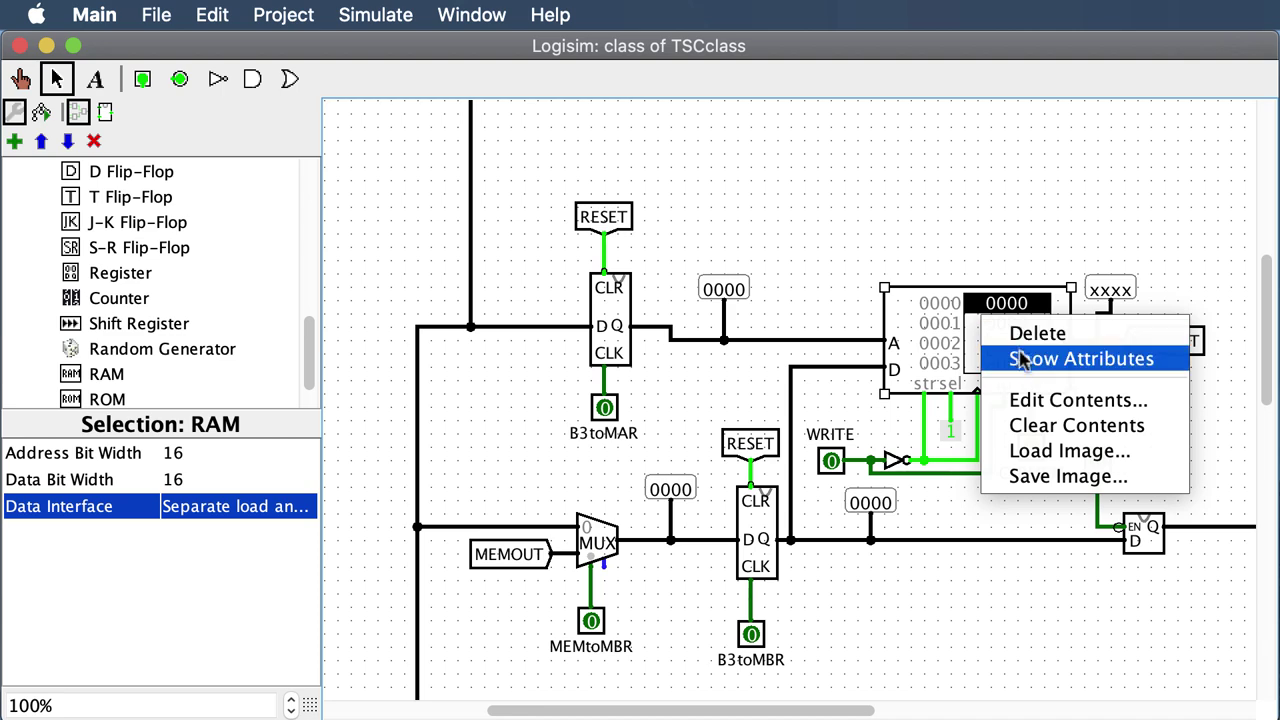
left_click(1022, 399)
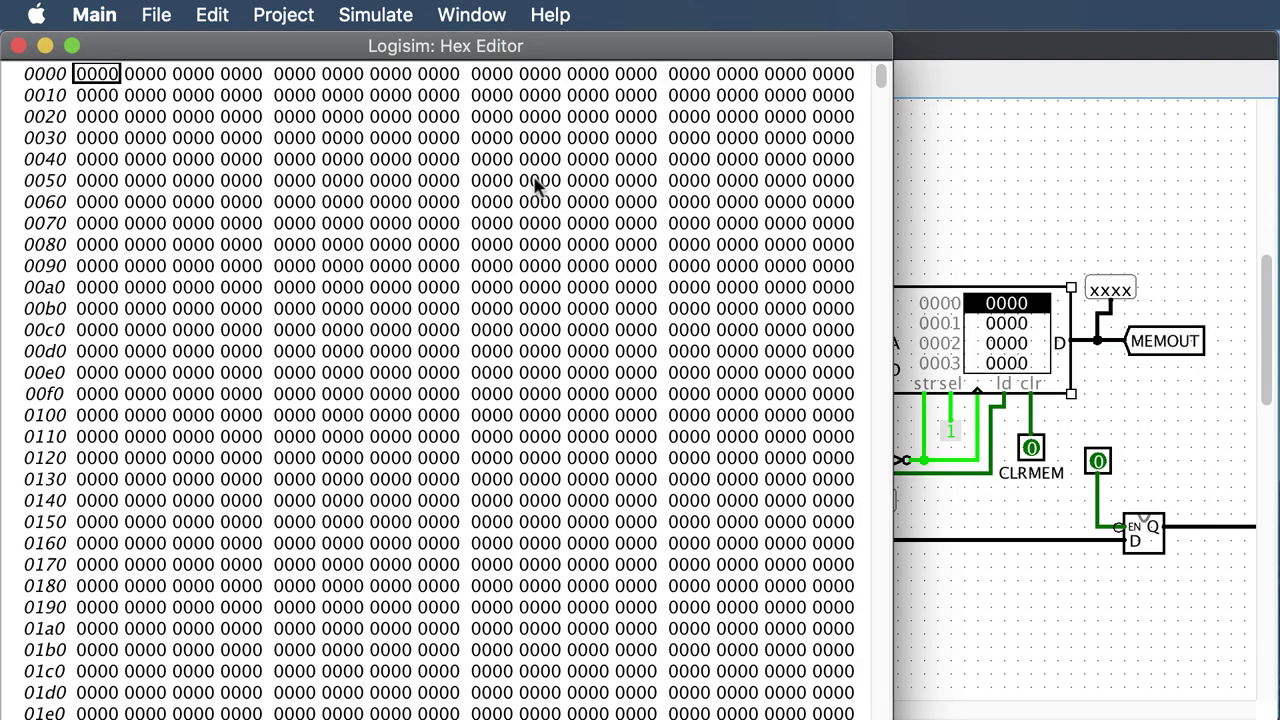
type("dead")
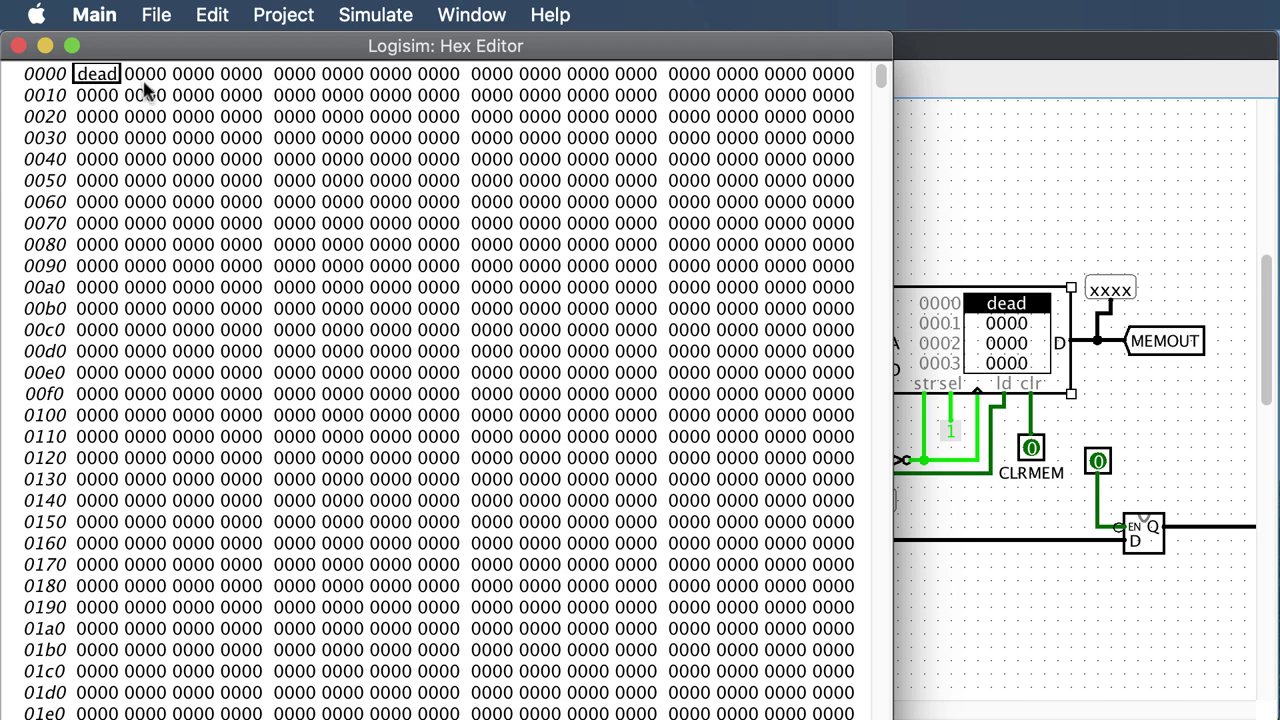
left_click(19, 46)
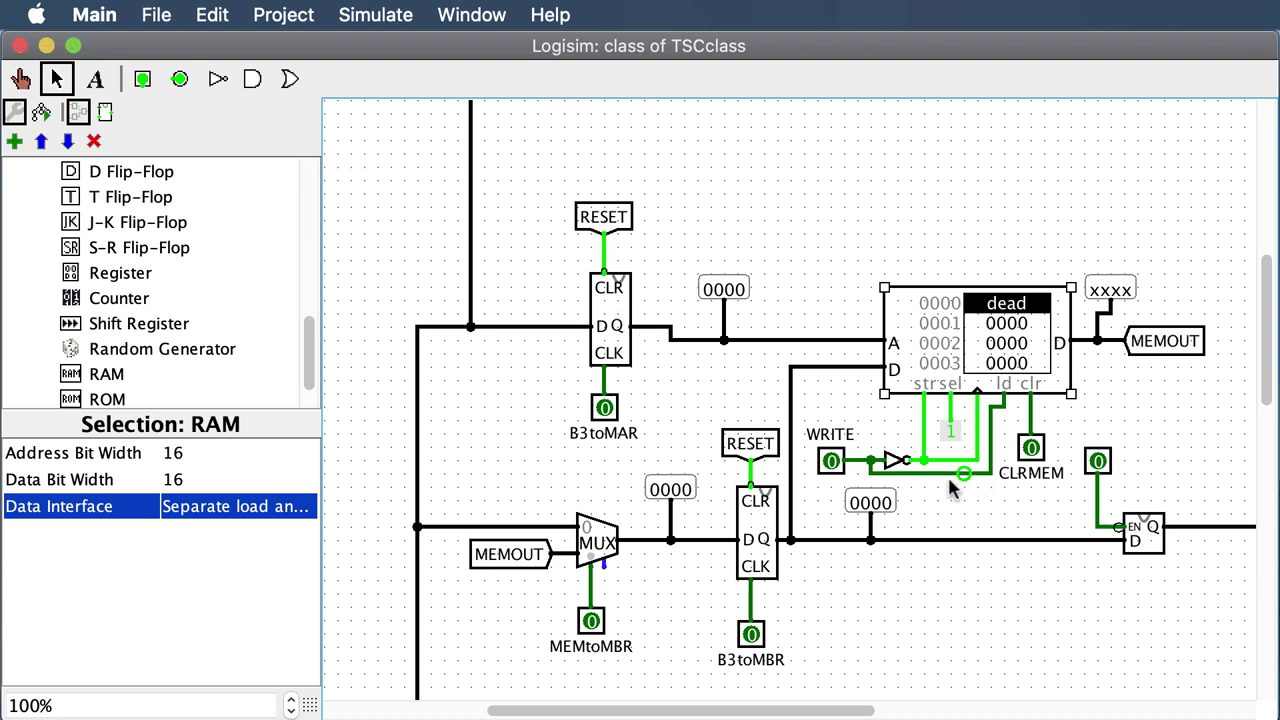
Set the WRITE pin to 1 and probe the MEMOUT line feeding the multiplexer
left_click(20, 78)
left_click(831, 464)
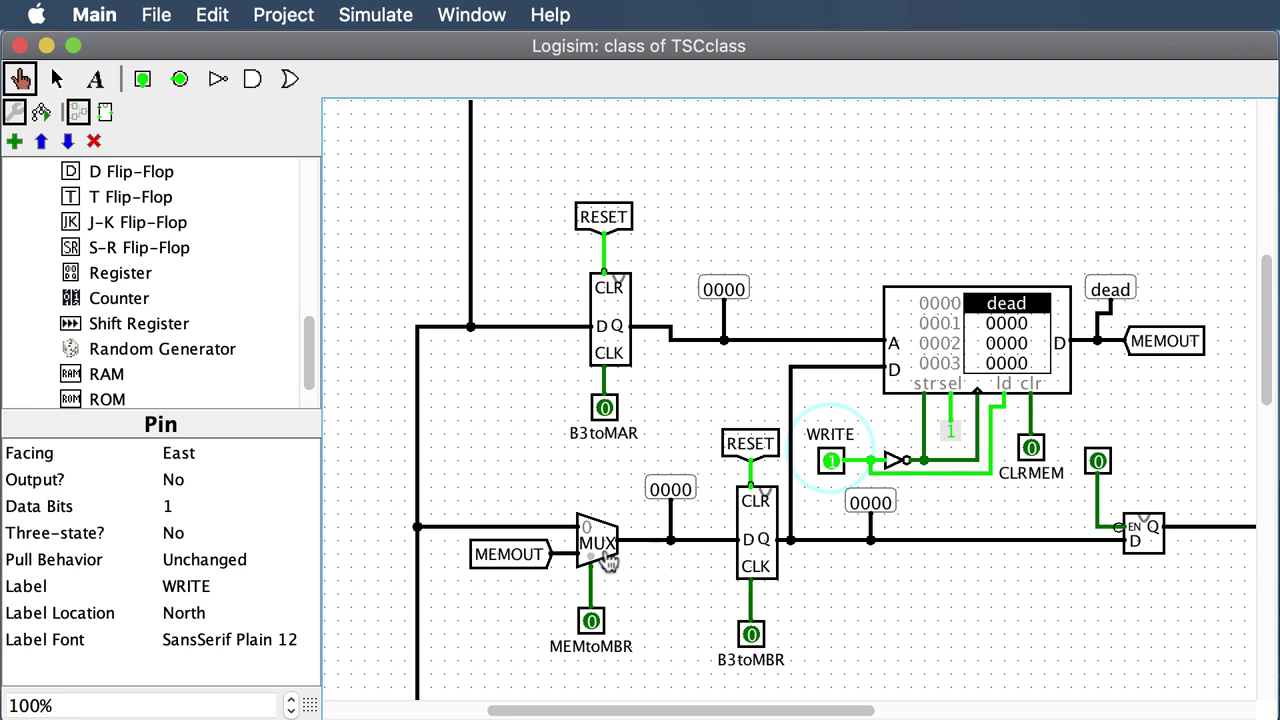
left_click(567, 563)
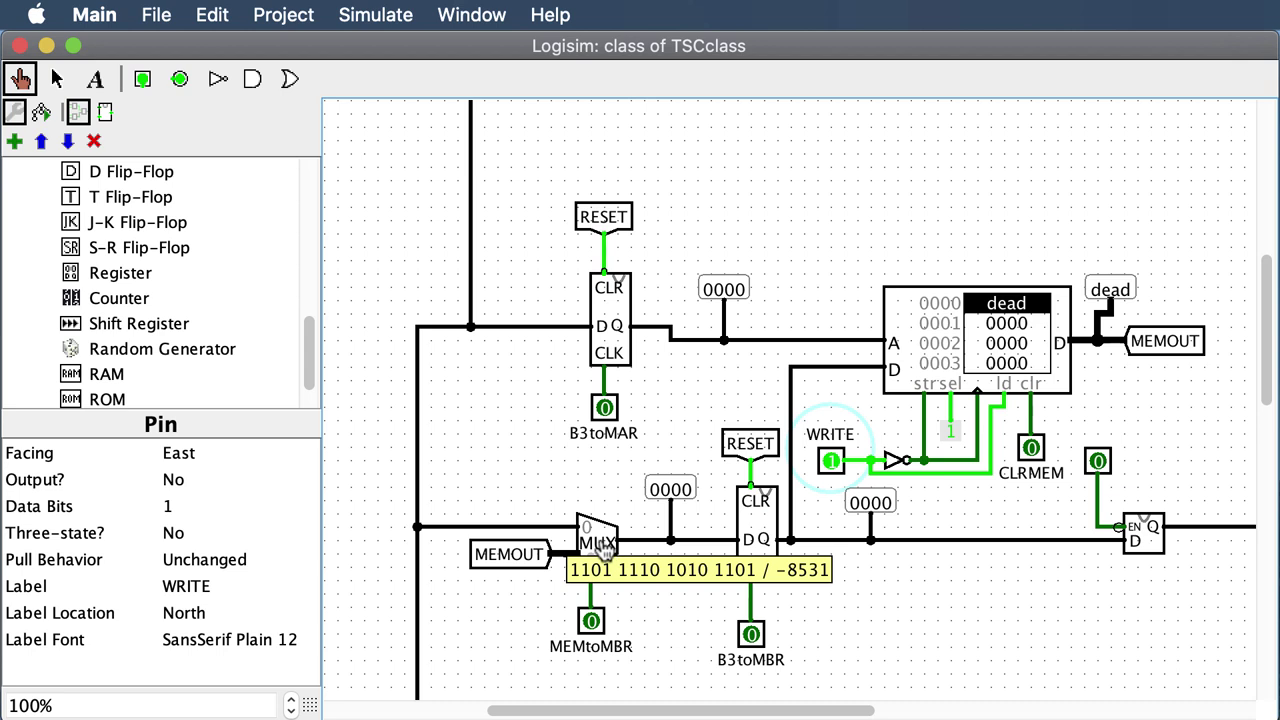
Select the multiplexer in front of the MBR to examine its attributes
left_click(55, 80)
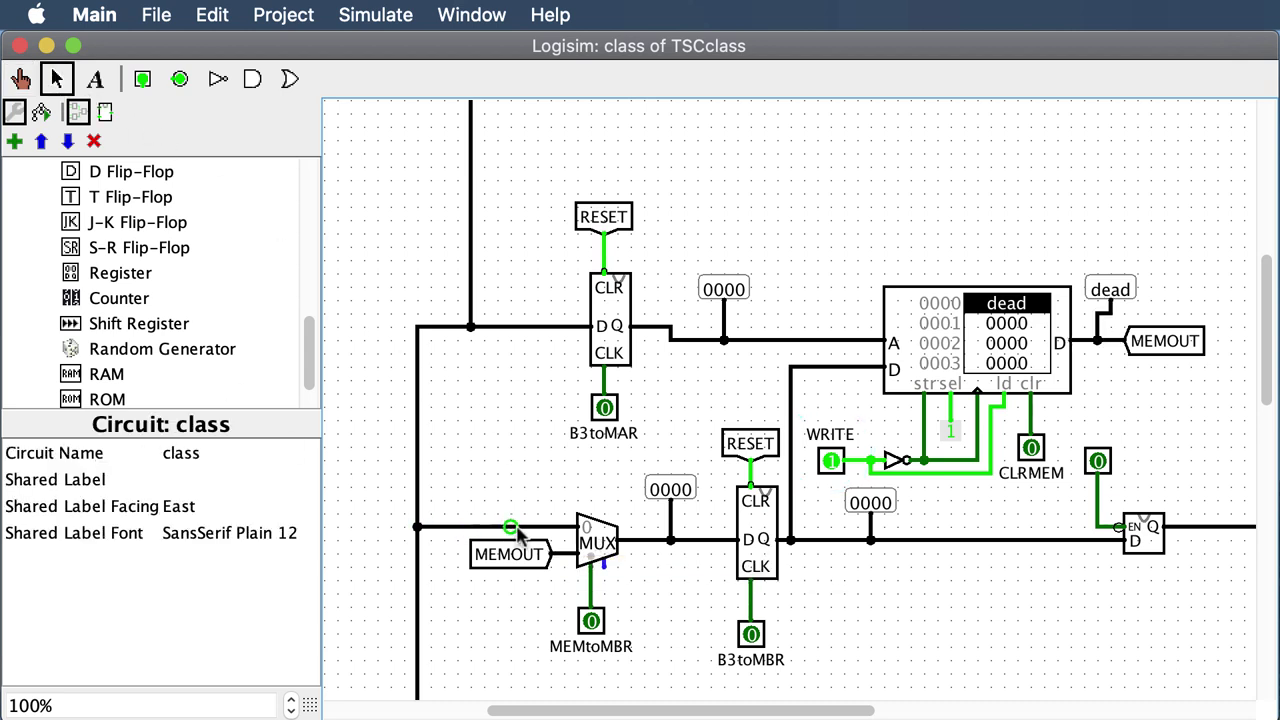
left_click(598, 541)
left_click(598, 541)
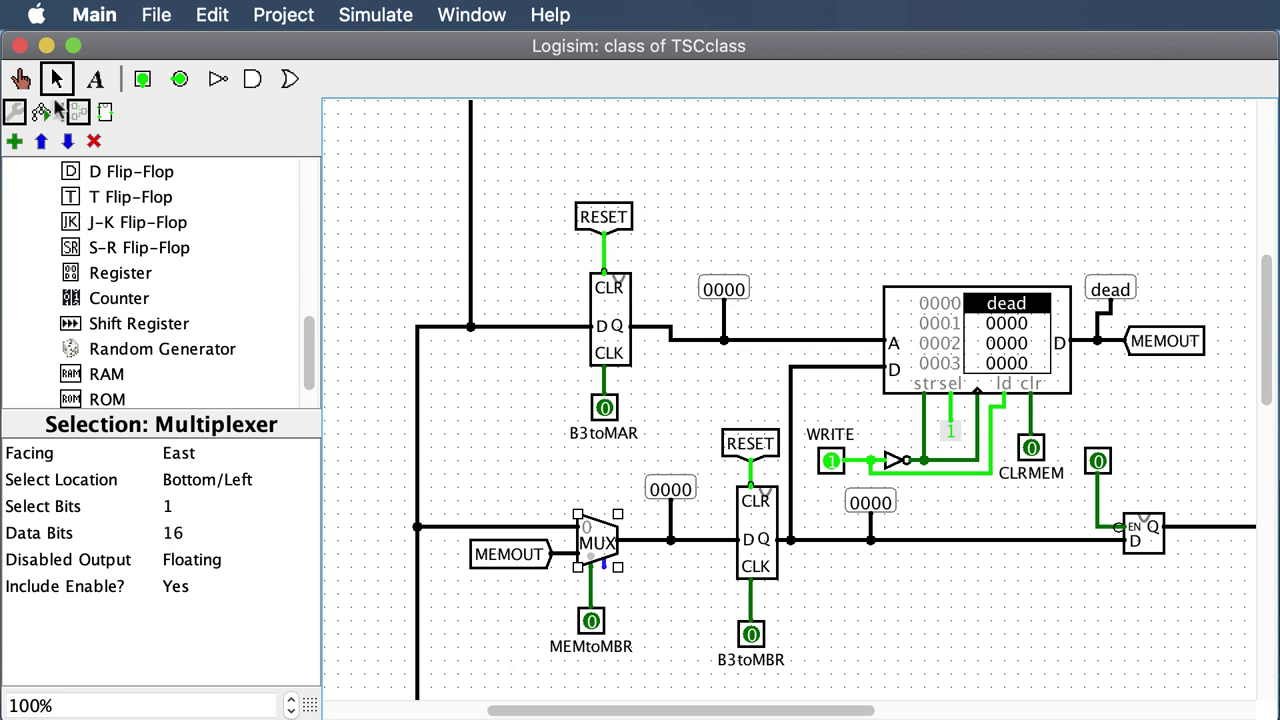
Set the MEMtoMBR, B3toMBR and unlabelled MBR output enable pins to 1 to pass the memory value through to Bus 1
left_click(20, 80)
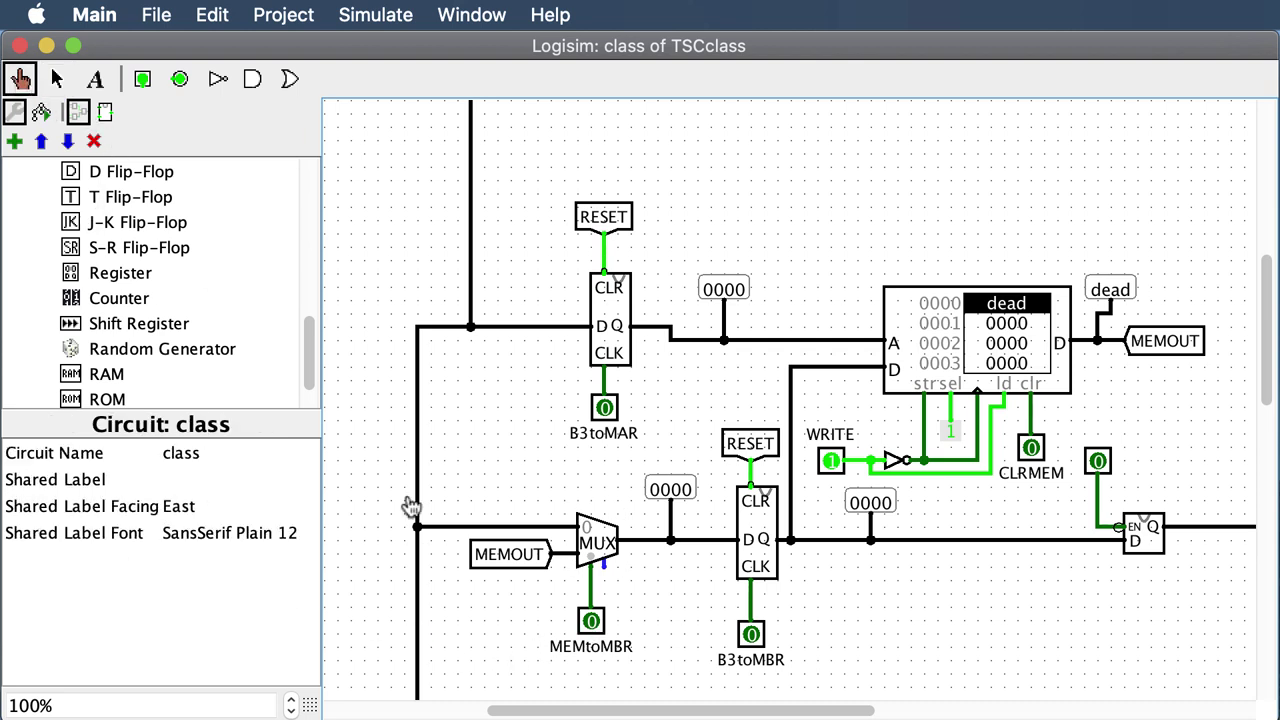
left_click(592, 622)
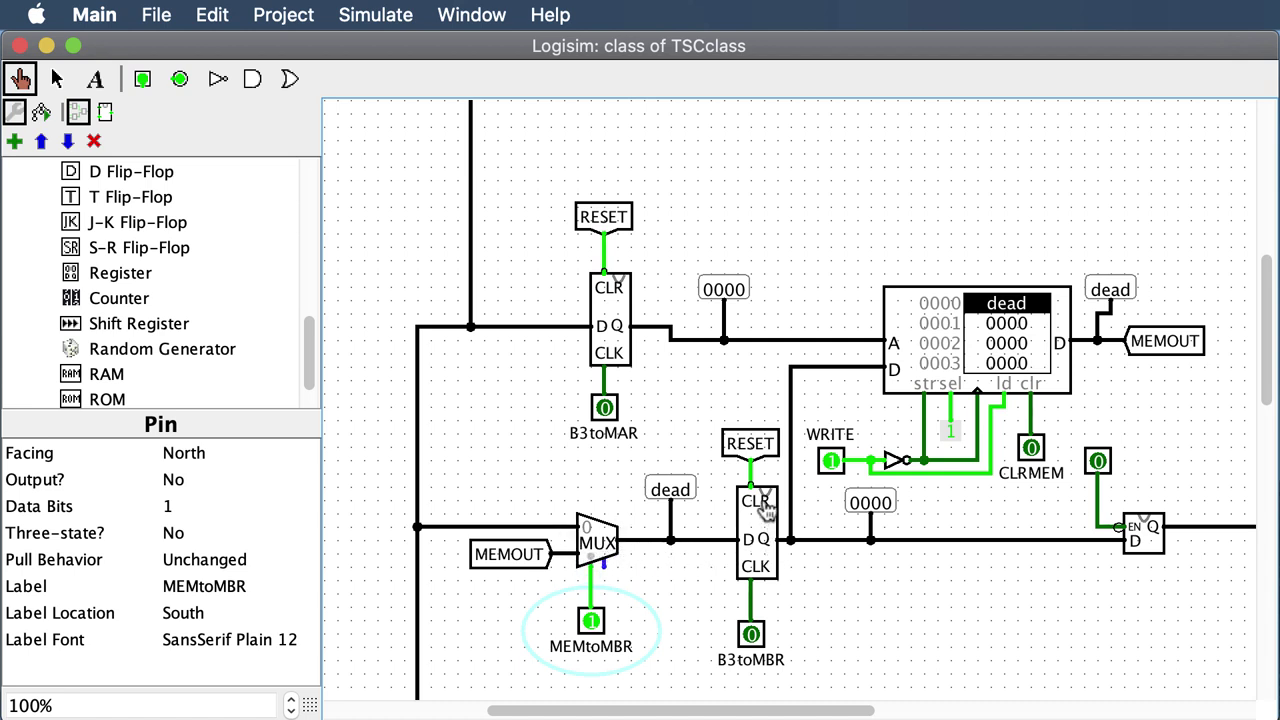
left_click(752, 636)
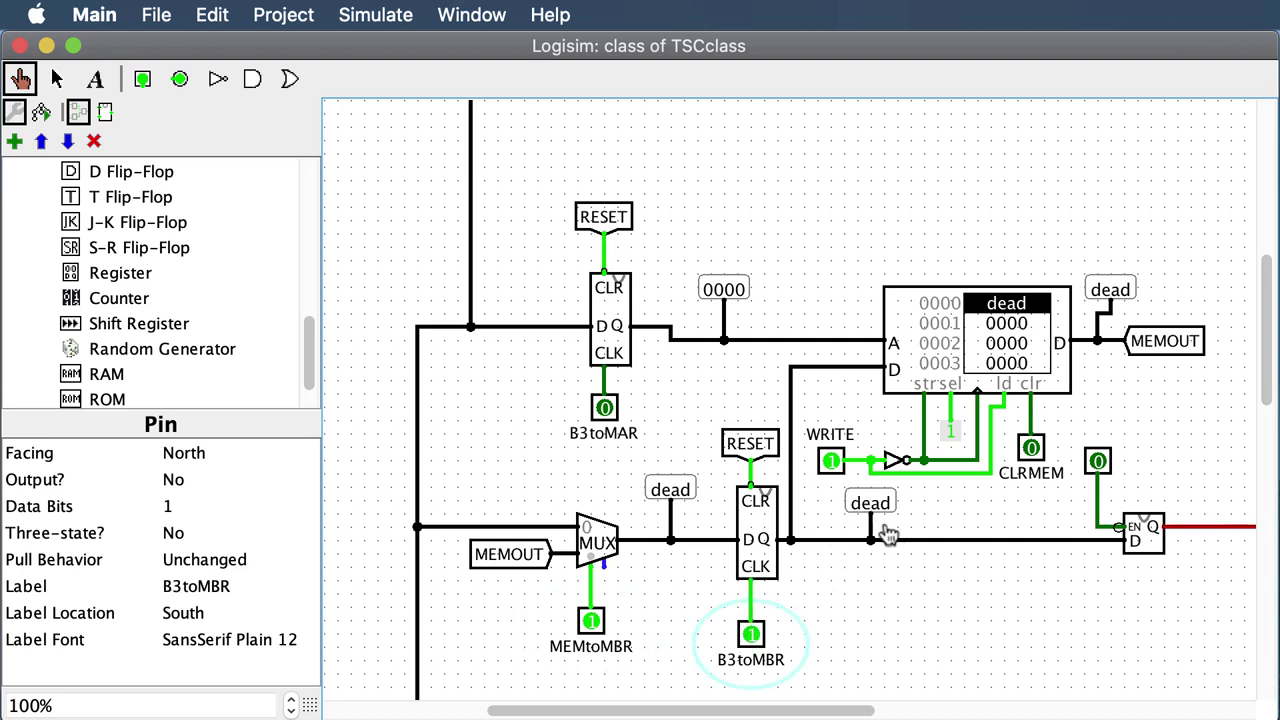
left_click(1098, 462)
left_click_drag(838, 712, 898, 710)
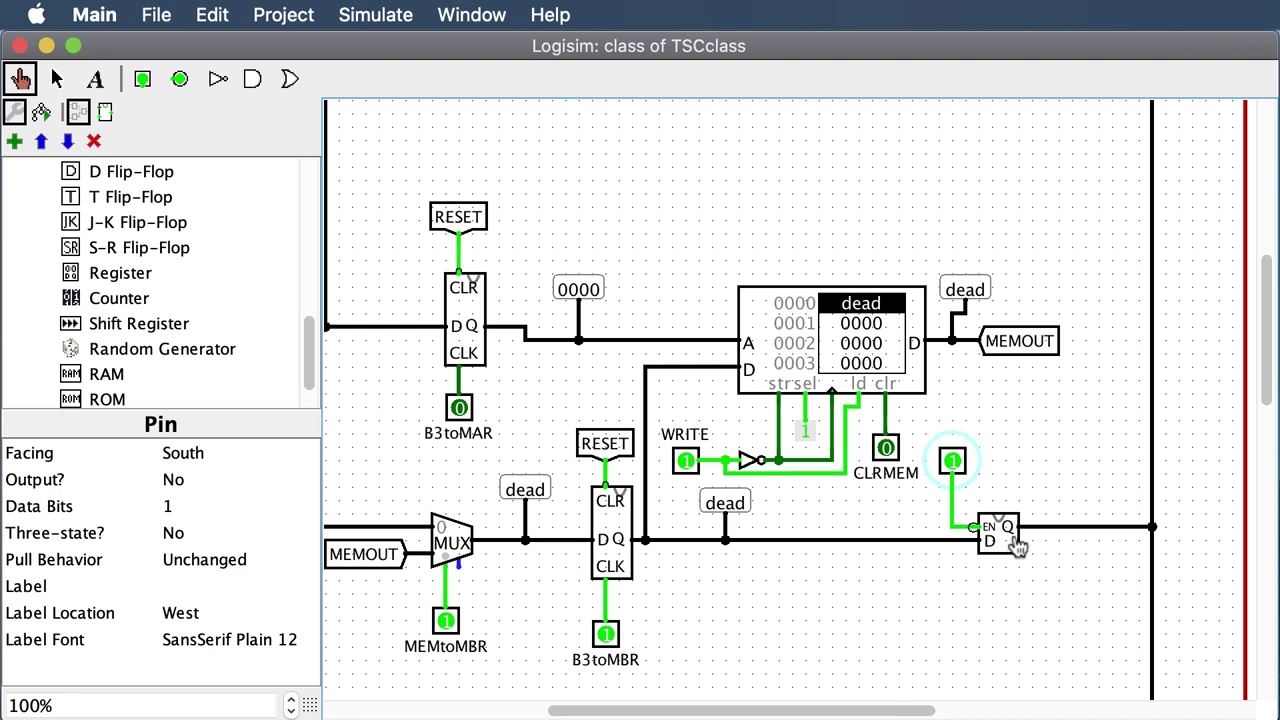
Examine the other connections to Bus 1: the PC section, the INPUTtoB1 buffer and the ALU
scroll(990, 550, "up", 10)
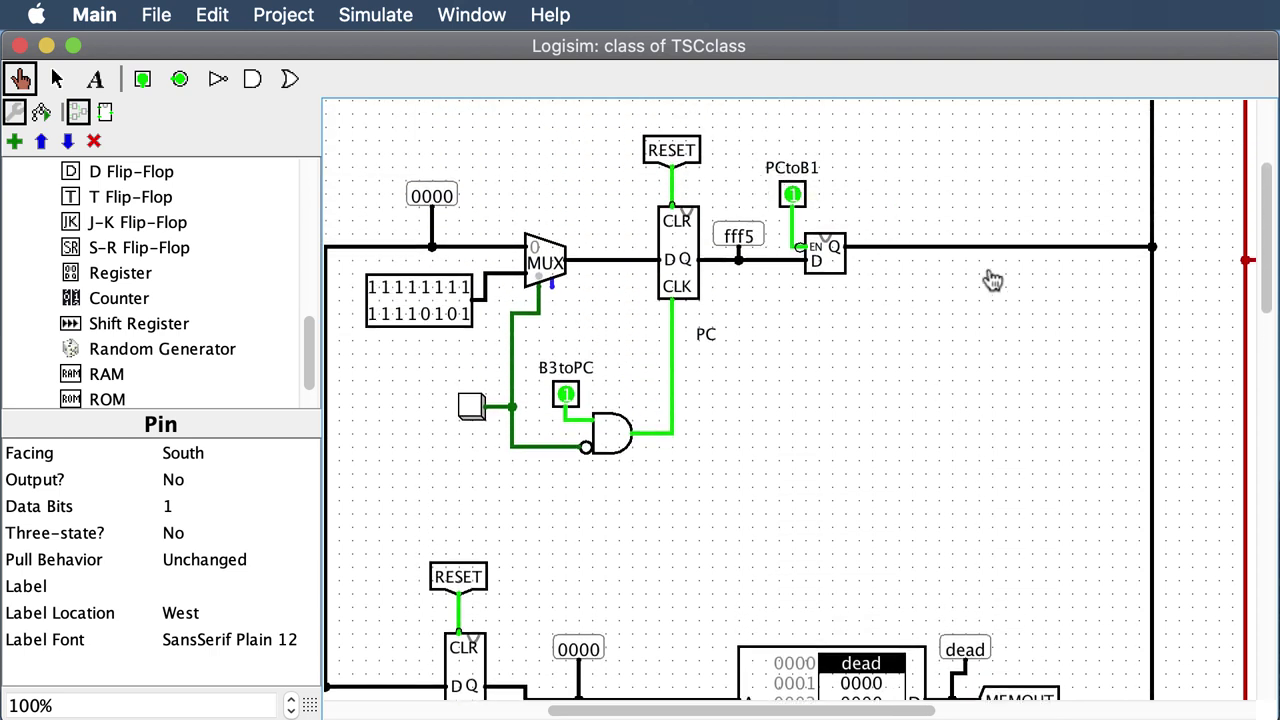
scroll(1006, 294, "up", 7)
scroll(1094, 394, "down", 8)
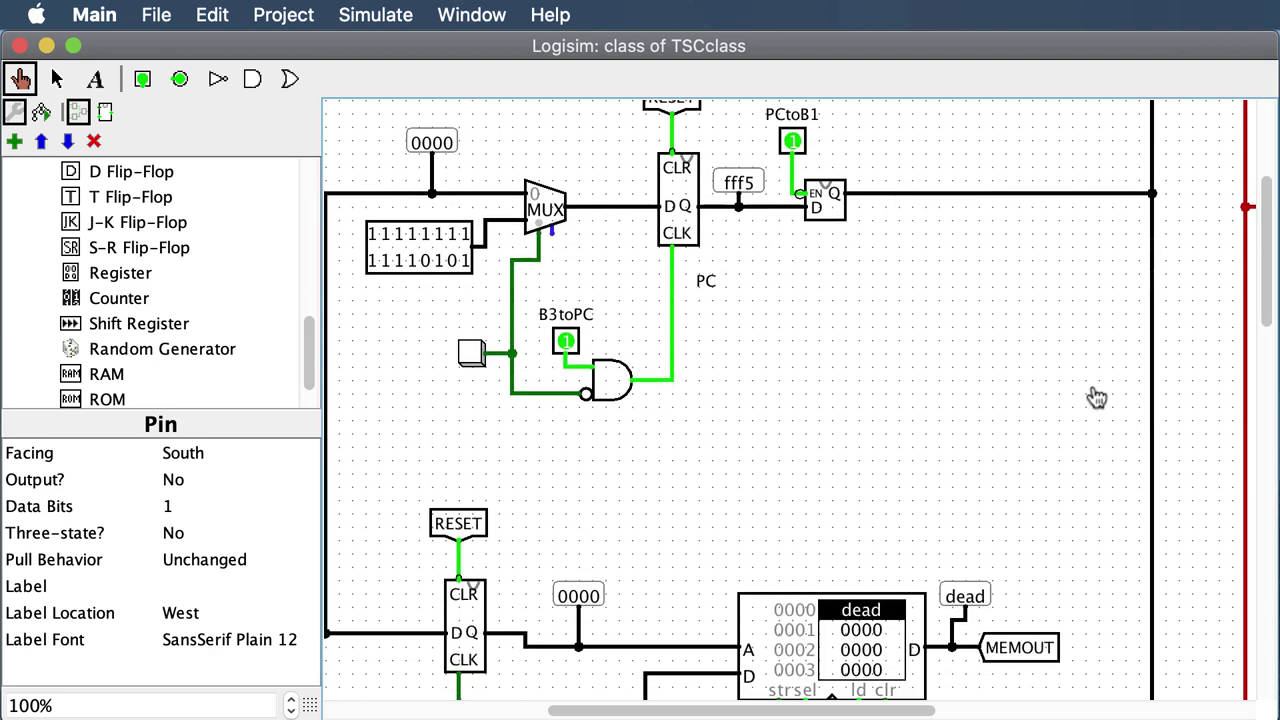
scroll(1096, 397, "down", 20)
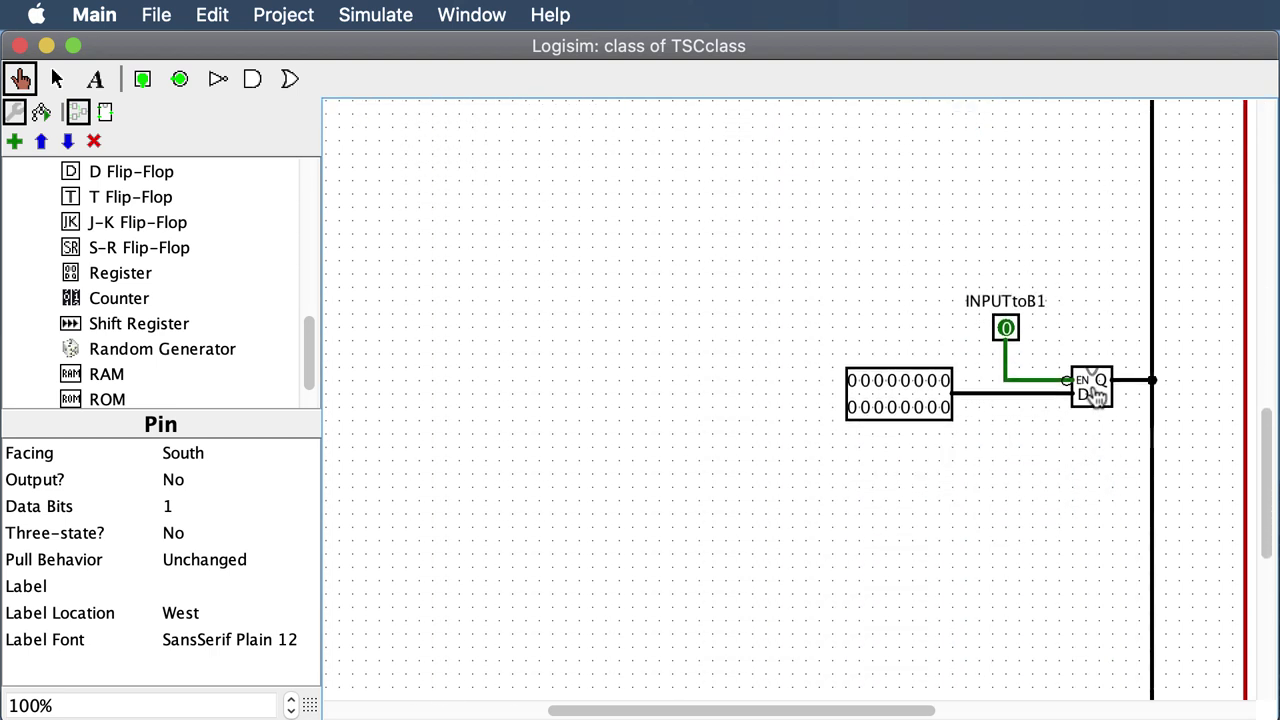
scroll(1095, 397, "down", 12)
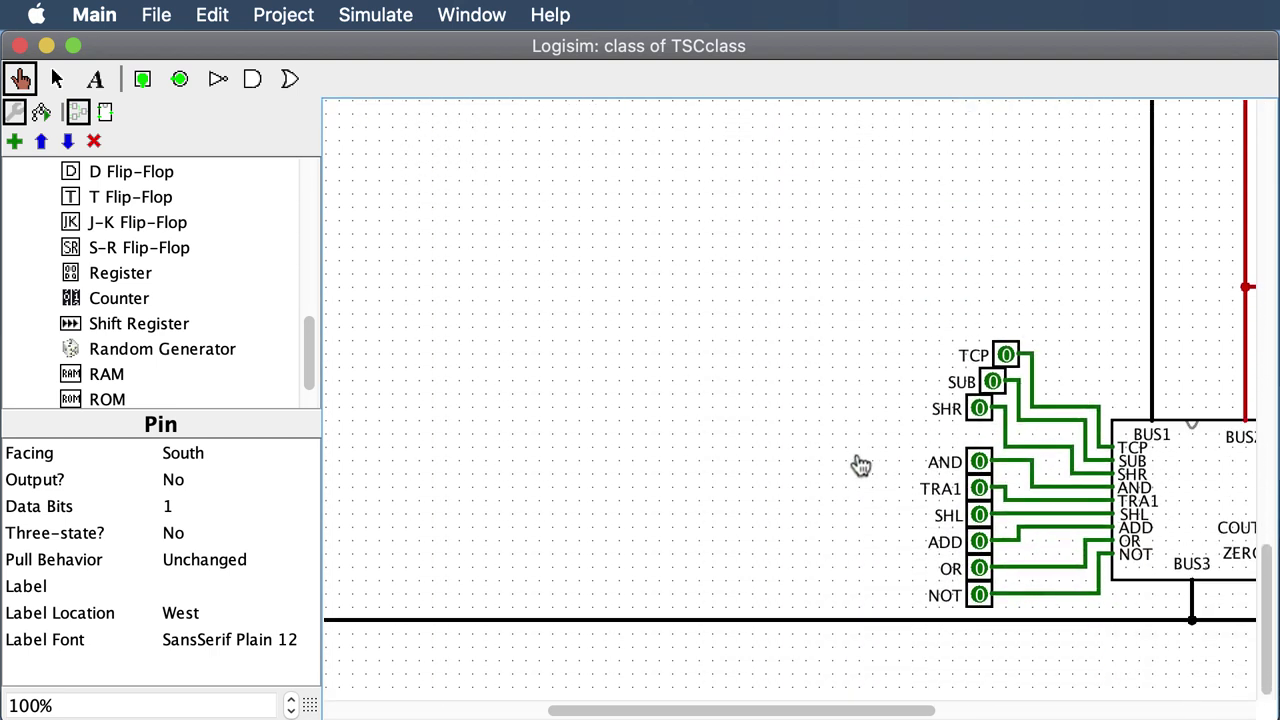
scroll(963, 512, "up", 3)
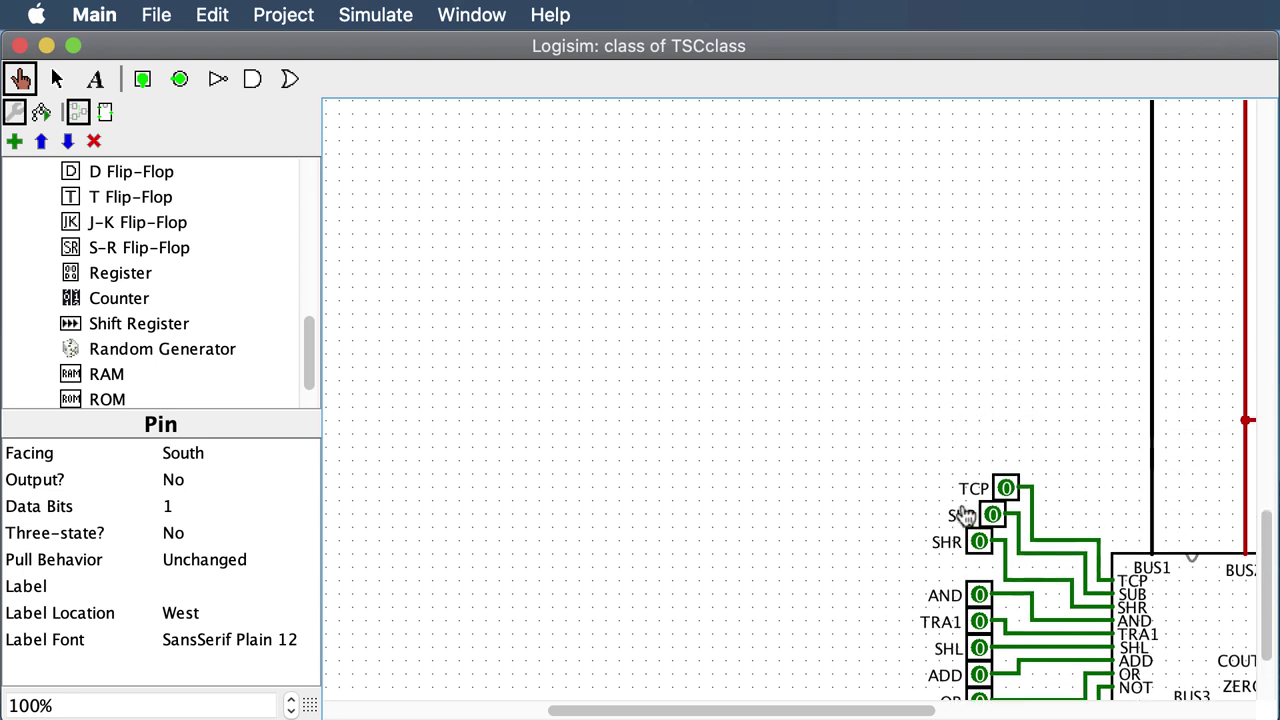
scroll(963, 512, "up", 8)
scroll(966, 514, "down", 3)
scroll(966, 514, "down", 1)
scroll(966, 514, "right", 1)
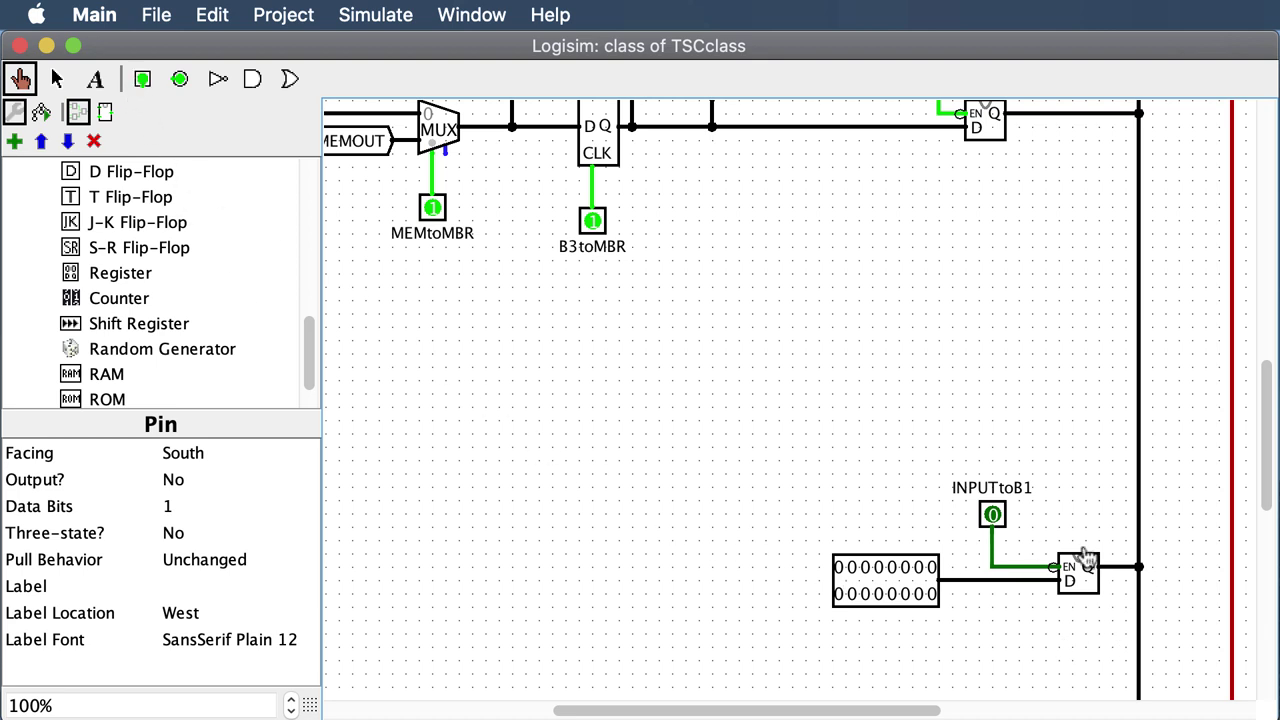
Toggle the INPUTtoB1 pin and return to the MAR, MBR and RAM section
left_click(991, 517)
scroll(740, 468, "up", 20)
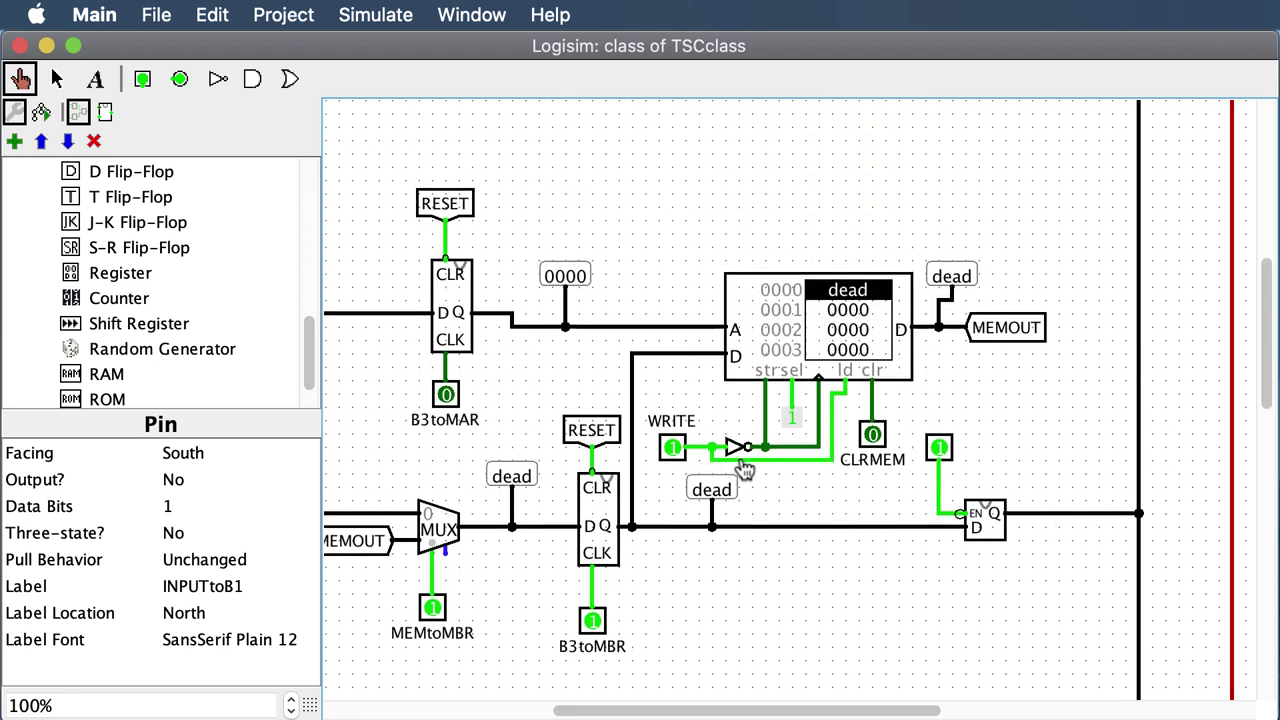
scroll(582, 498, "left", 5)
scroll(586, 492, "right", 6)
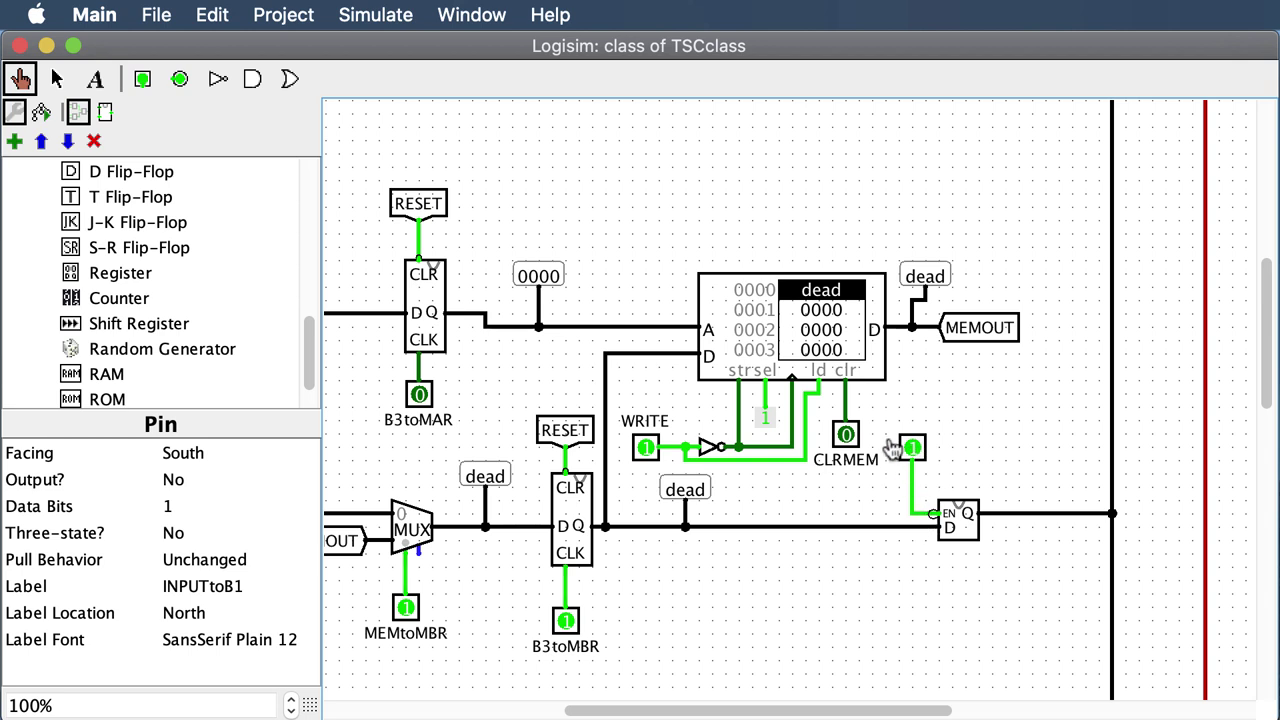
scroll(951, 571, "down", 1)
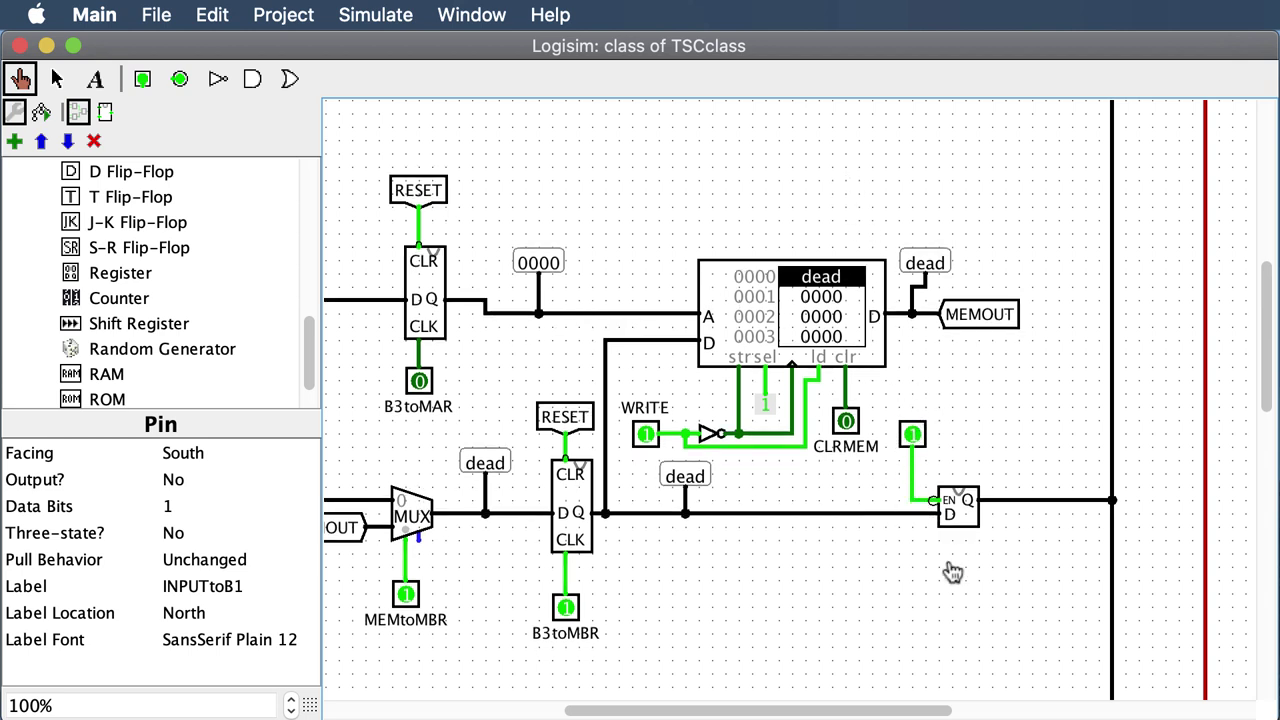
scroll(345, 472, "left", 2)
scroll(345, 472, "left", 4)
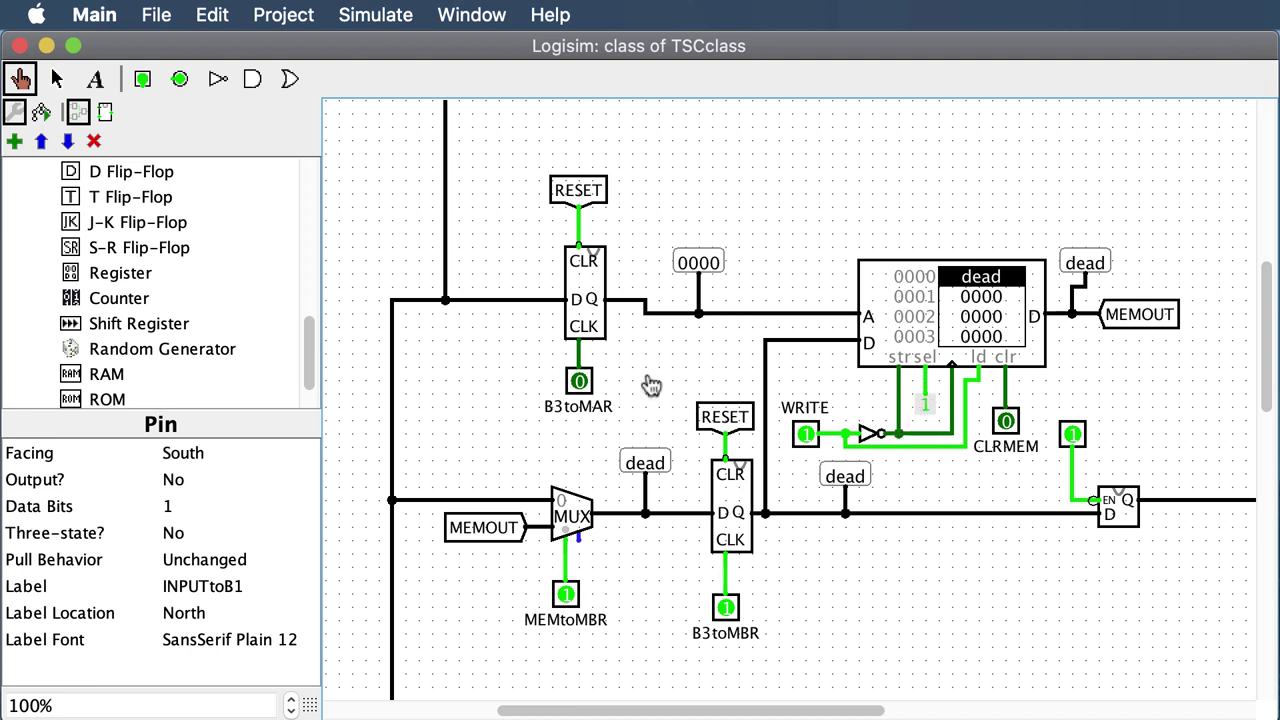
Place a Constant from the Wiring library in the empty area above the MAR-to-RAM line and set its value to 0x1
scroll(35, 268, "up", 5)
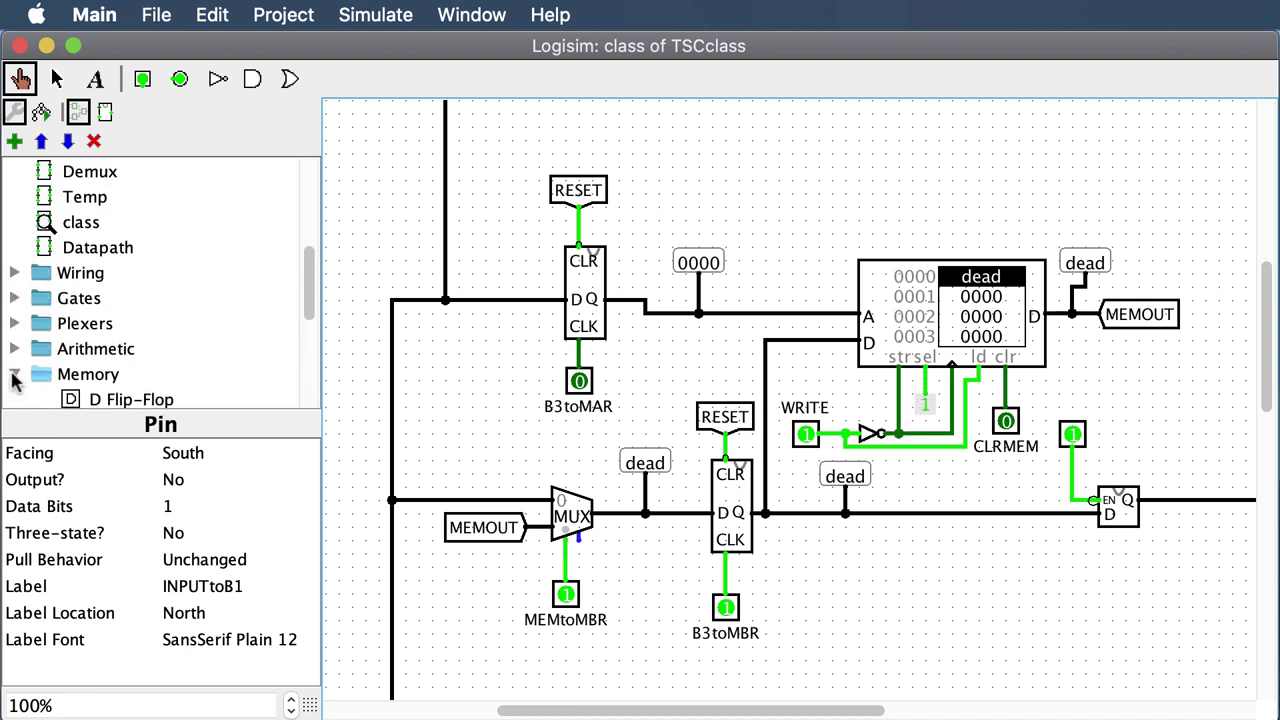
left_click(14, 376)
left_click(15, 276)
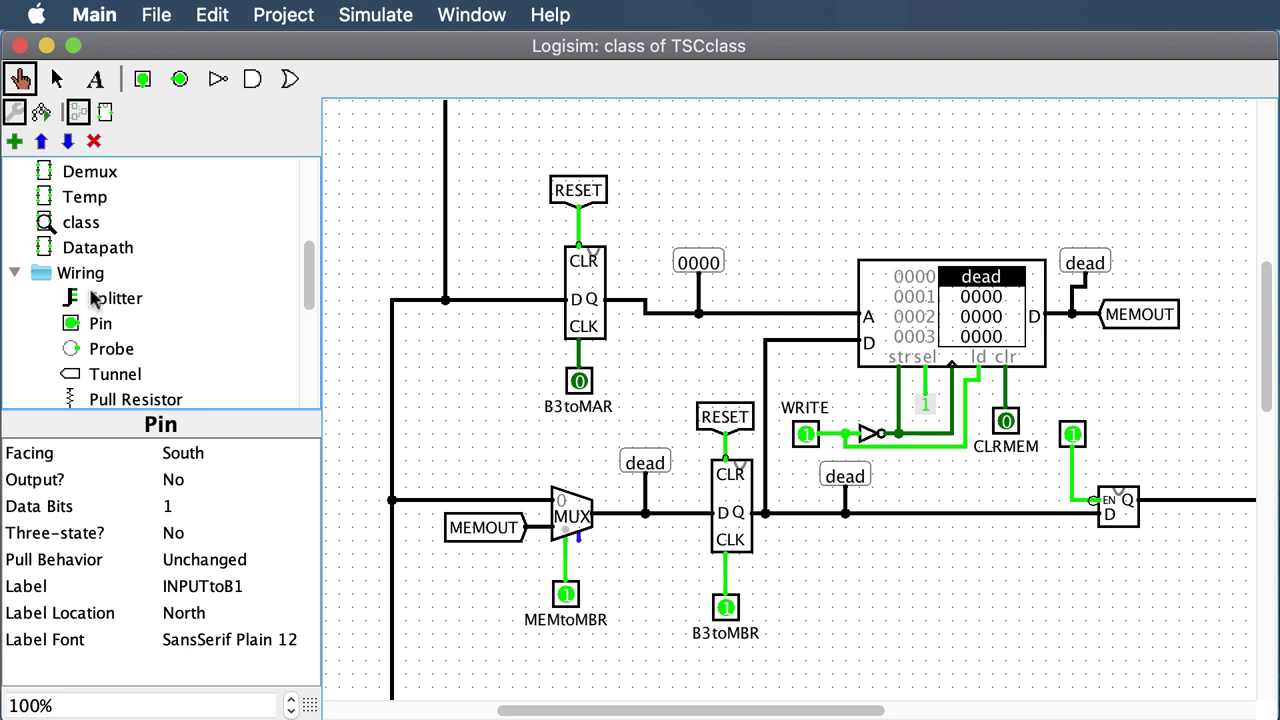
scroll(105, 347, "down", 5)
scroll(105, 347, "up", 2)
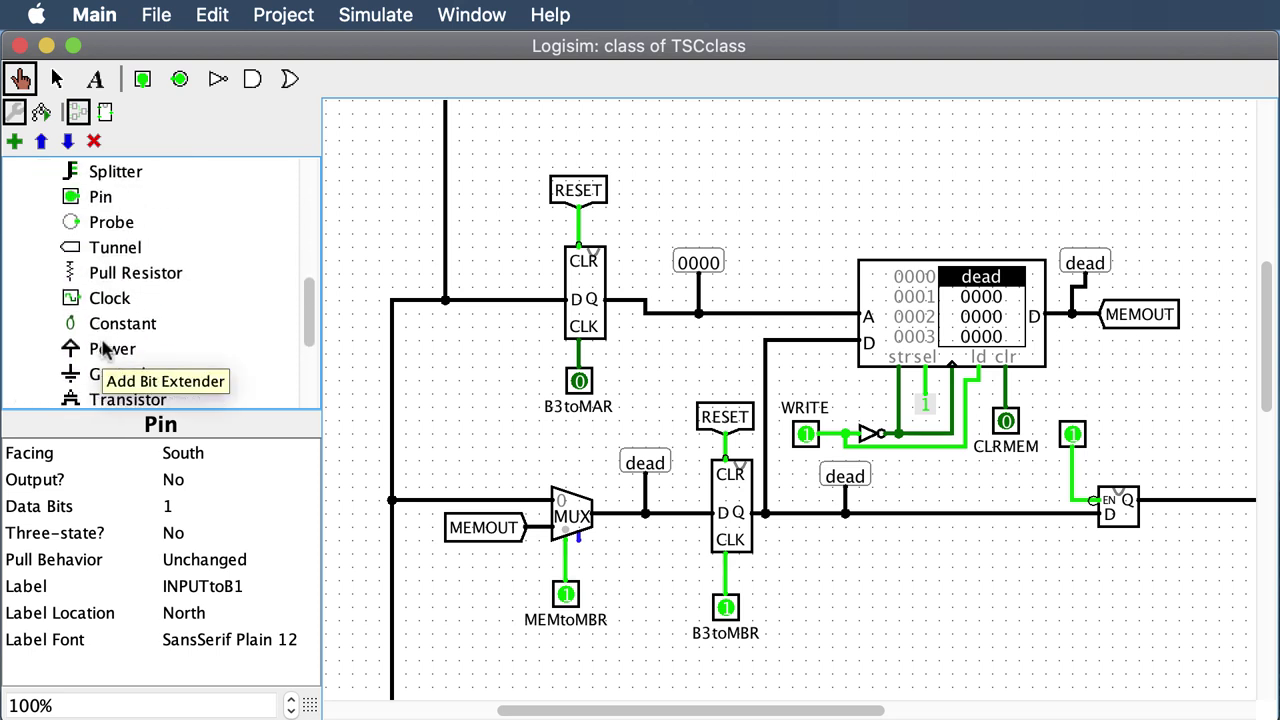
scroll(105, 347, "up", 1)
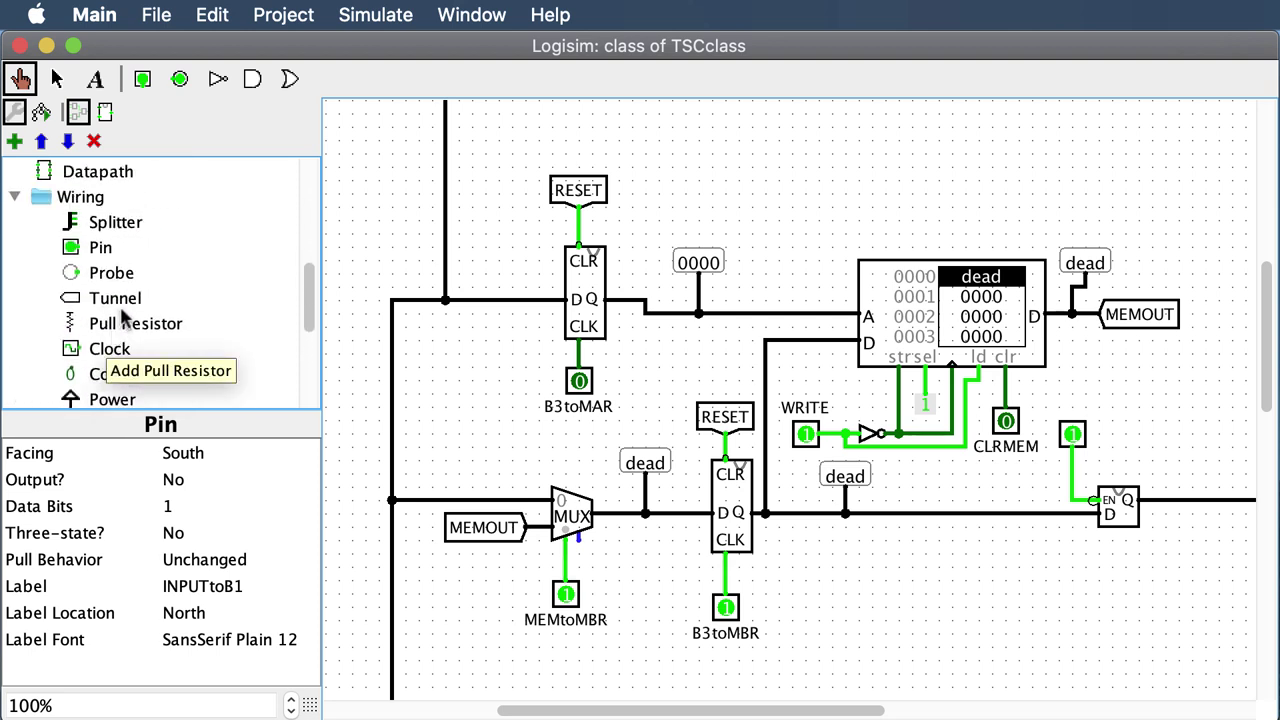
left_click(96, 374)
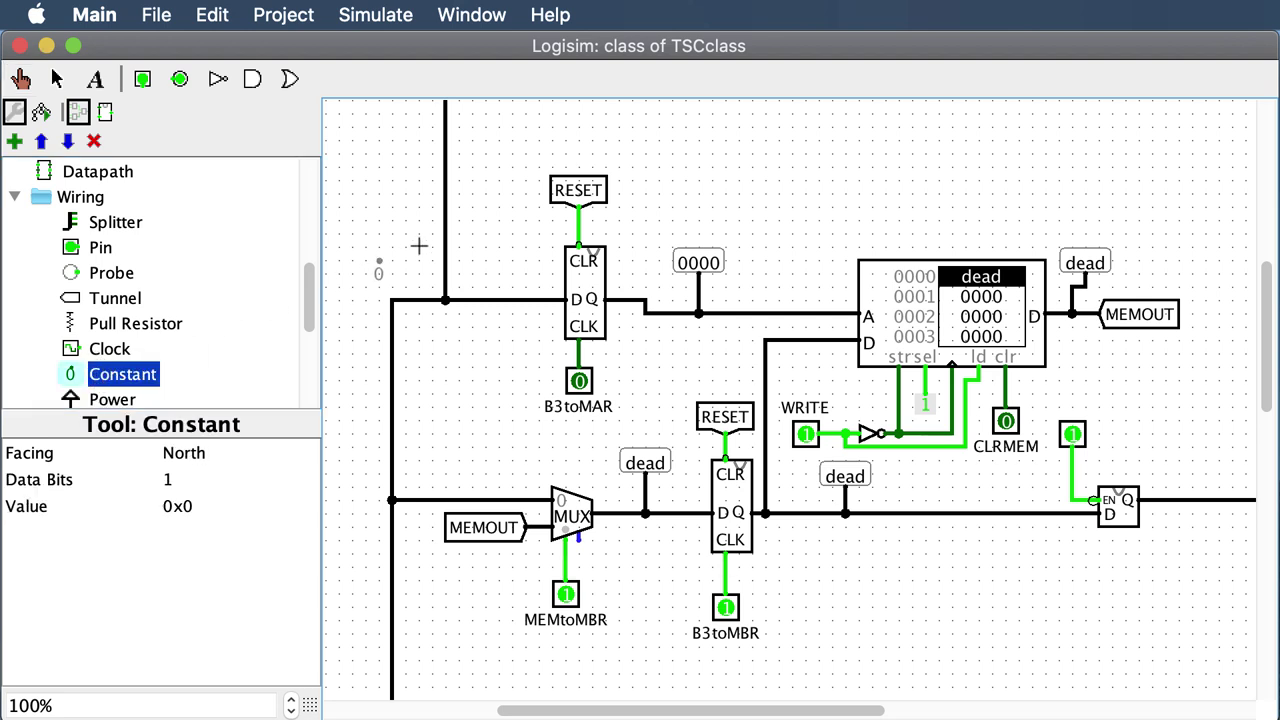
left_click(779, 191)
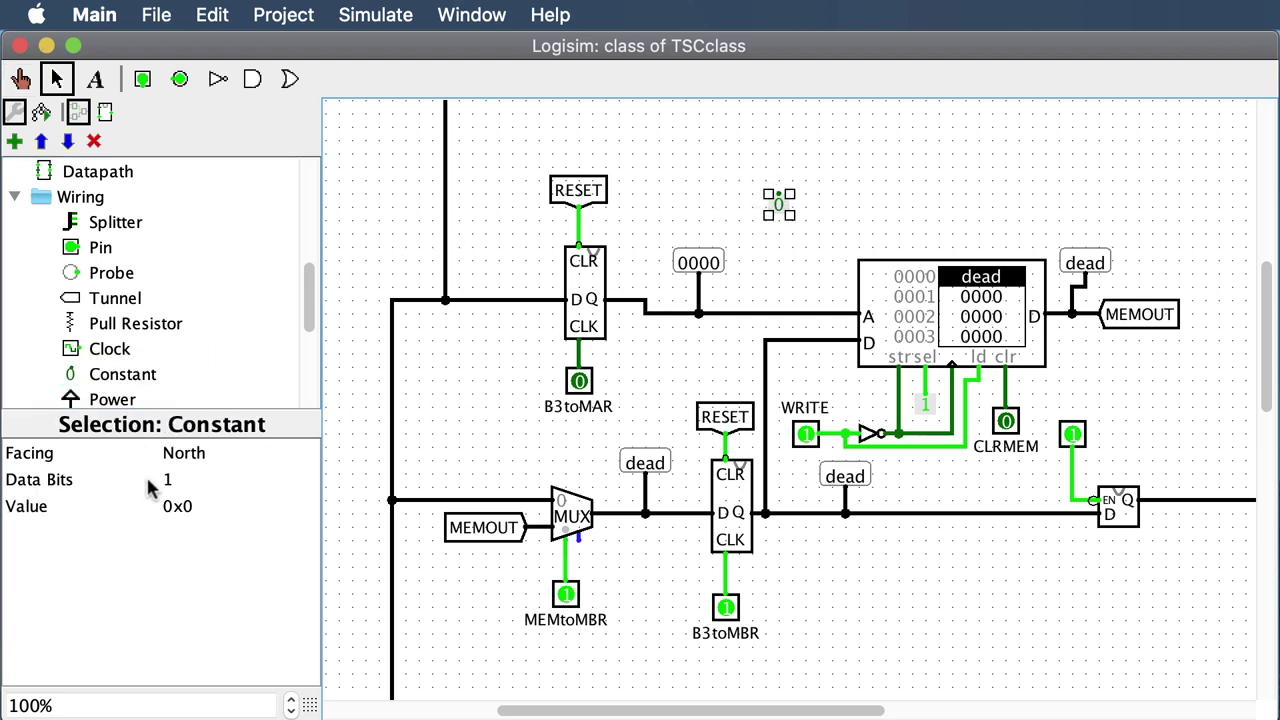
left_click(190, 503)
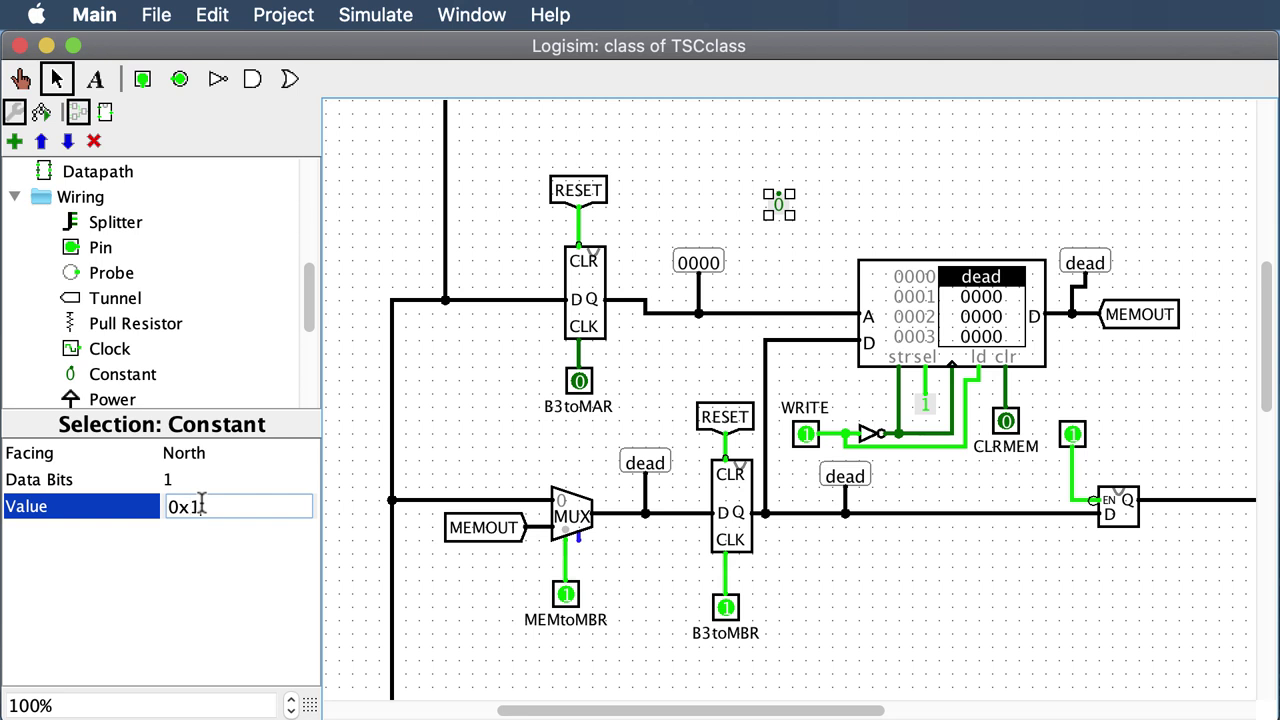
type("1")
key("Return")
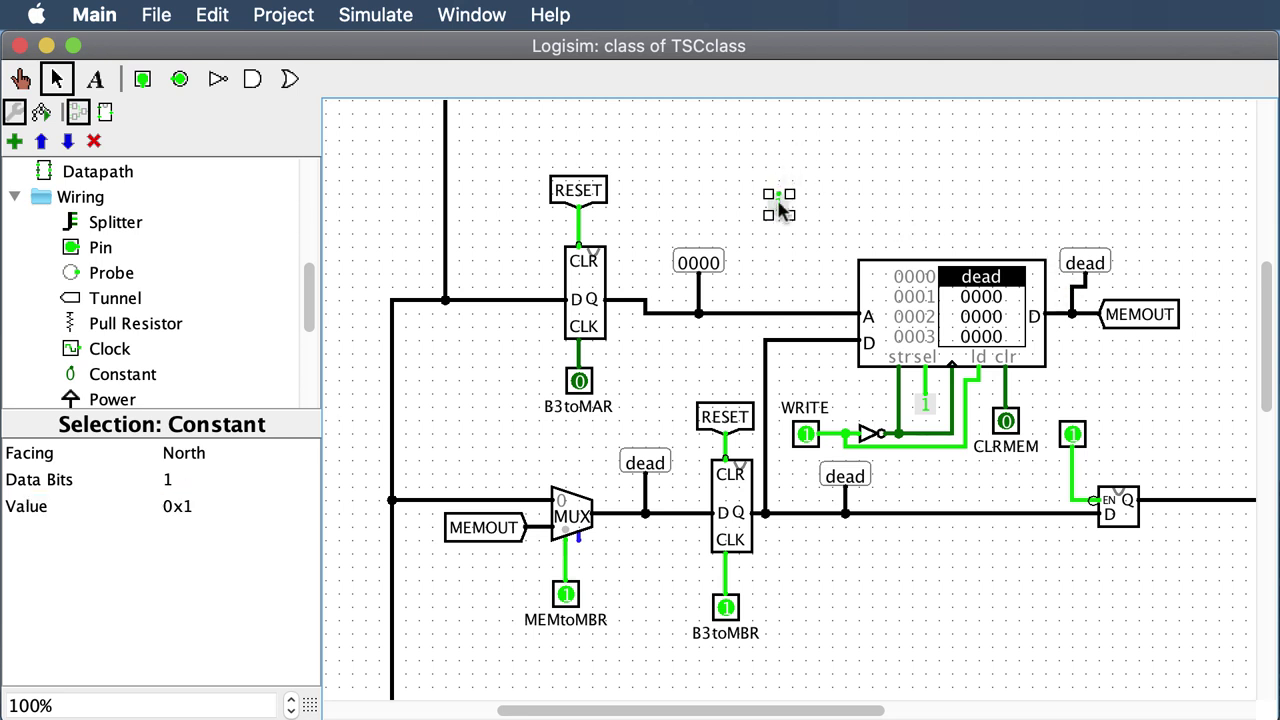
Draw an example wire from the constant, and delete the wire together with the constant
left_click_drag(779, 196, 847, 166)
left_click_drag(718, 146, 869, 229)
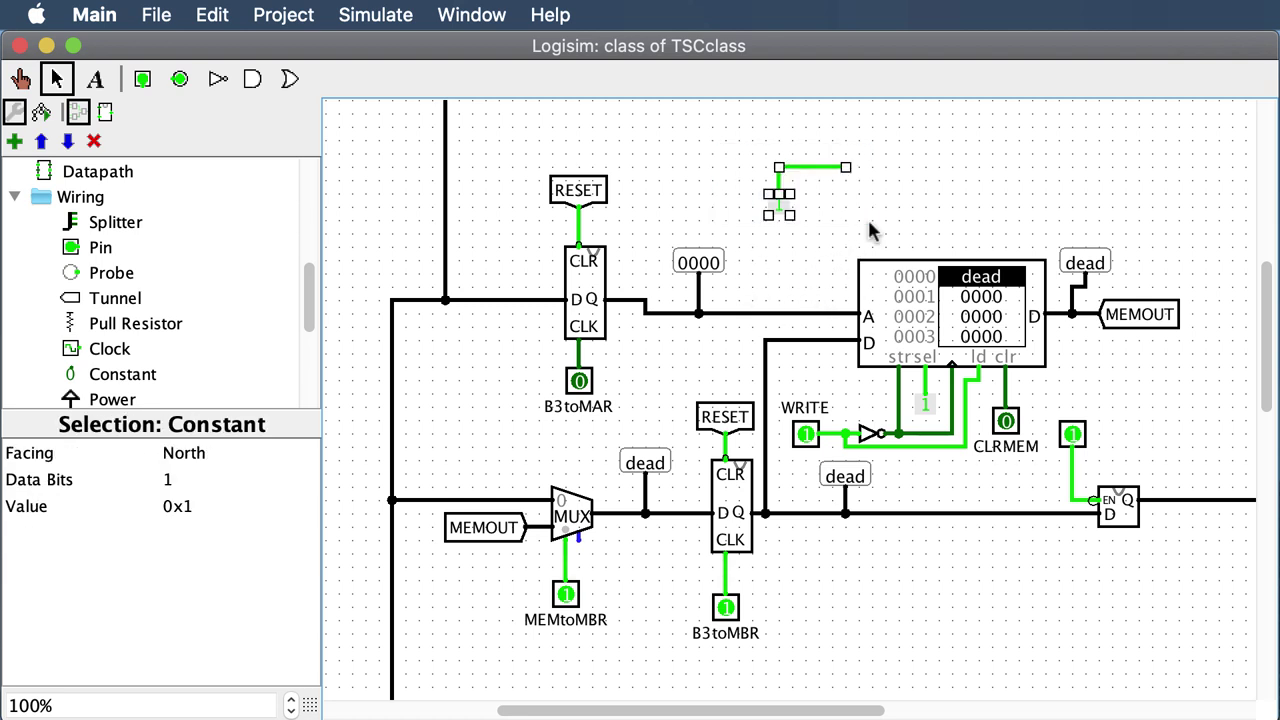
key("Delete")
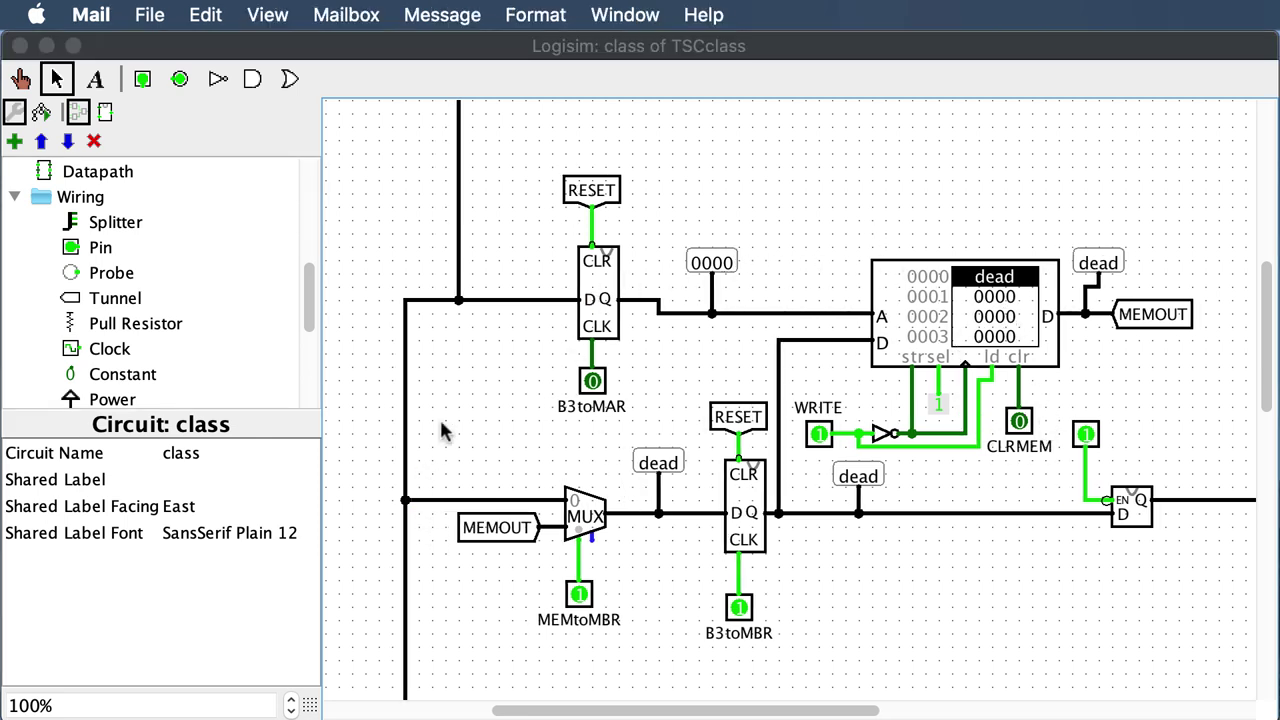
Examine how Bus 3 runs from the ALU output to the PC, MAR and MBR inputs, and review the INPUTtoB1 buffer
scroll(458, 430, "up", 5)
scroll(458, 430, "up", 9)
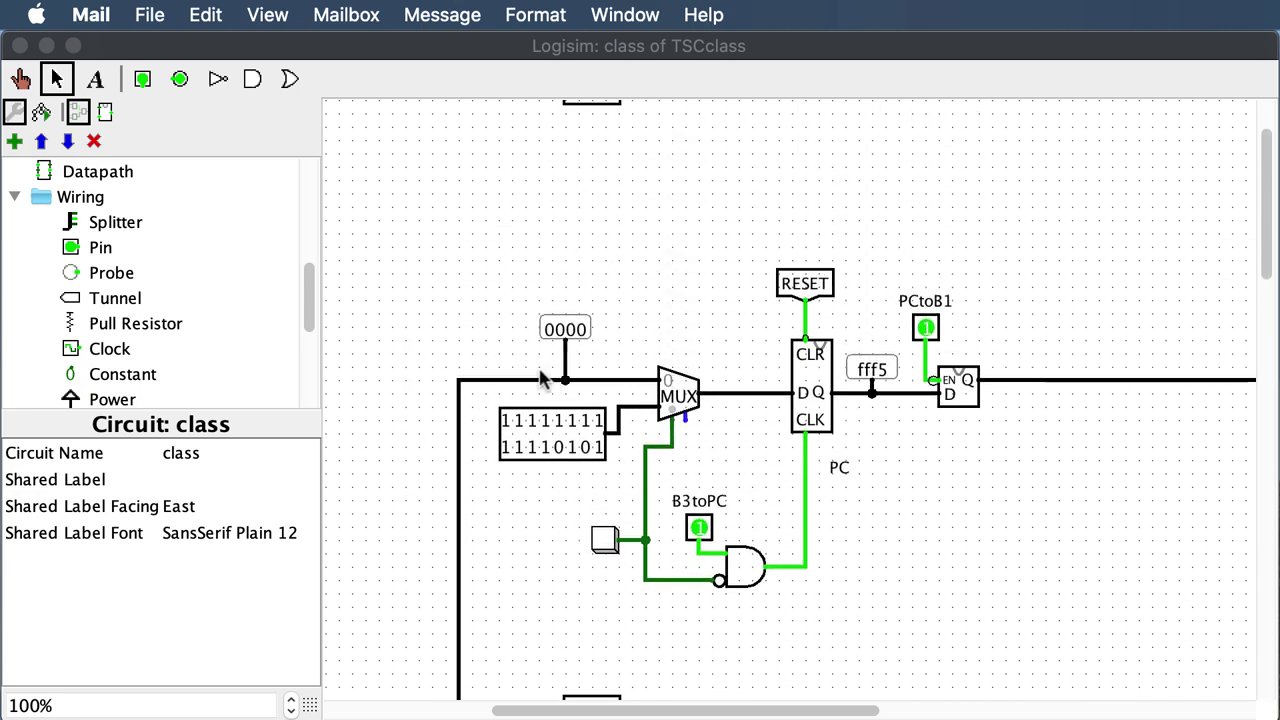
scroll(455, 437, "down", 19)
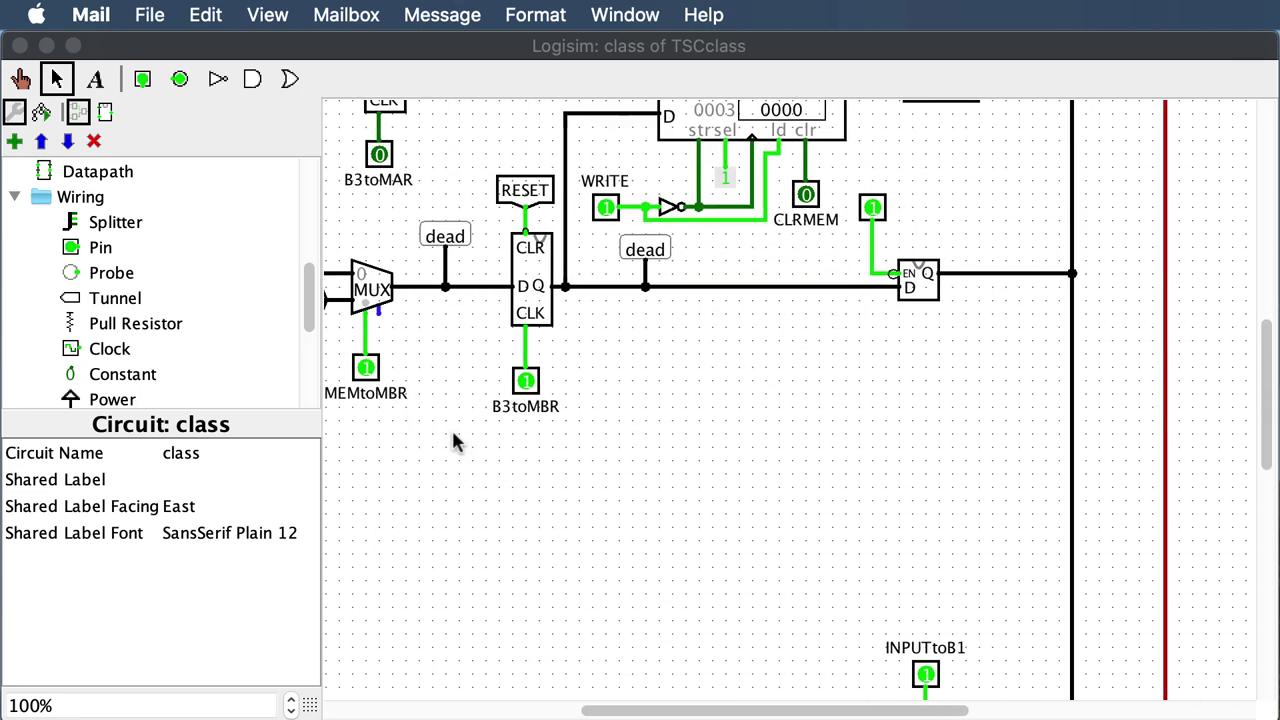
scroll(460, 441, "down", 20)
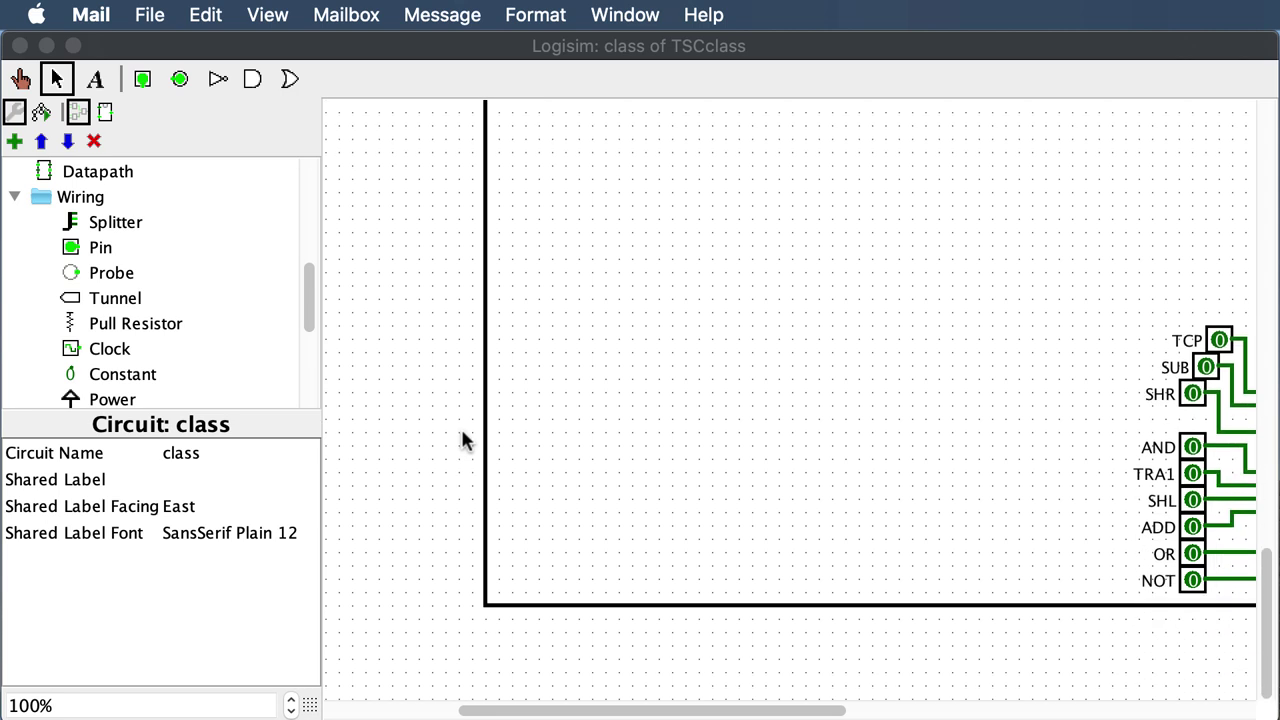
scroll(950, 525, "right", 8)
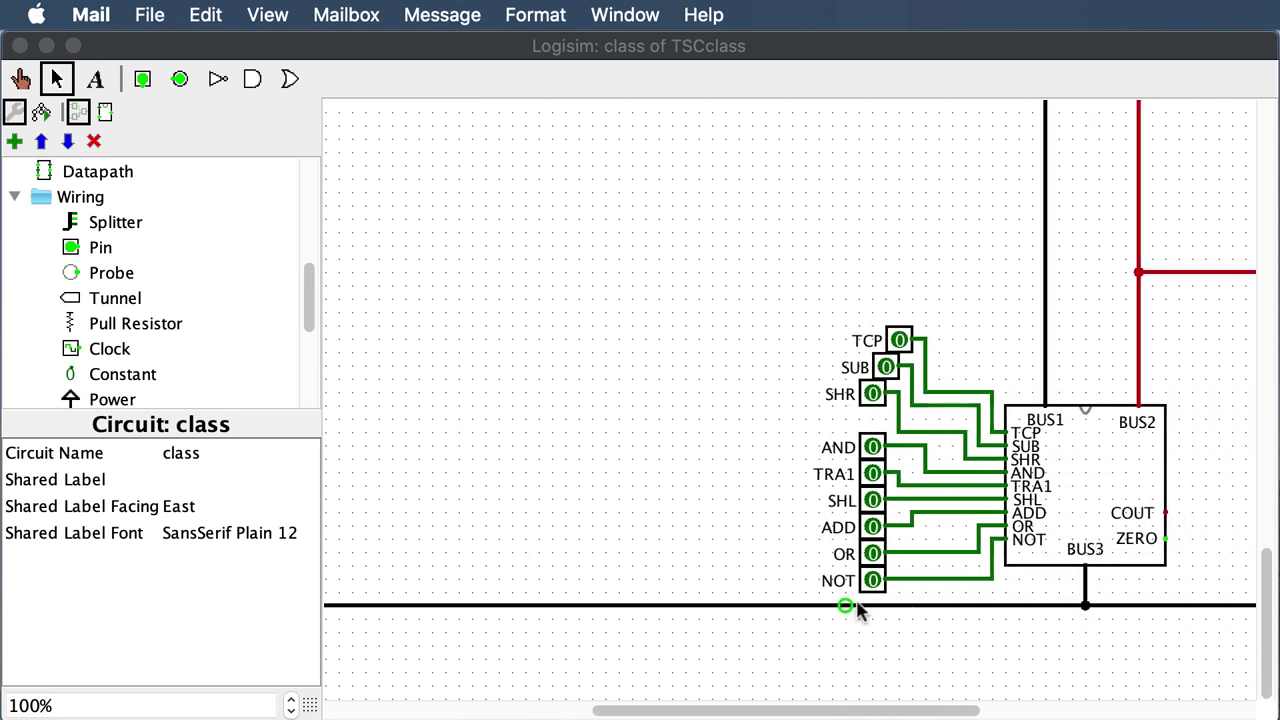
scroll(437, 423, "left", 12)
scroll(857, 363, "right", 3)
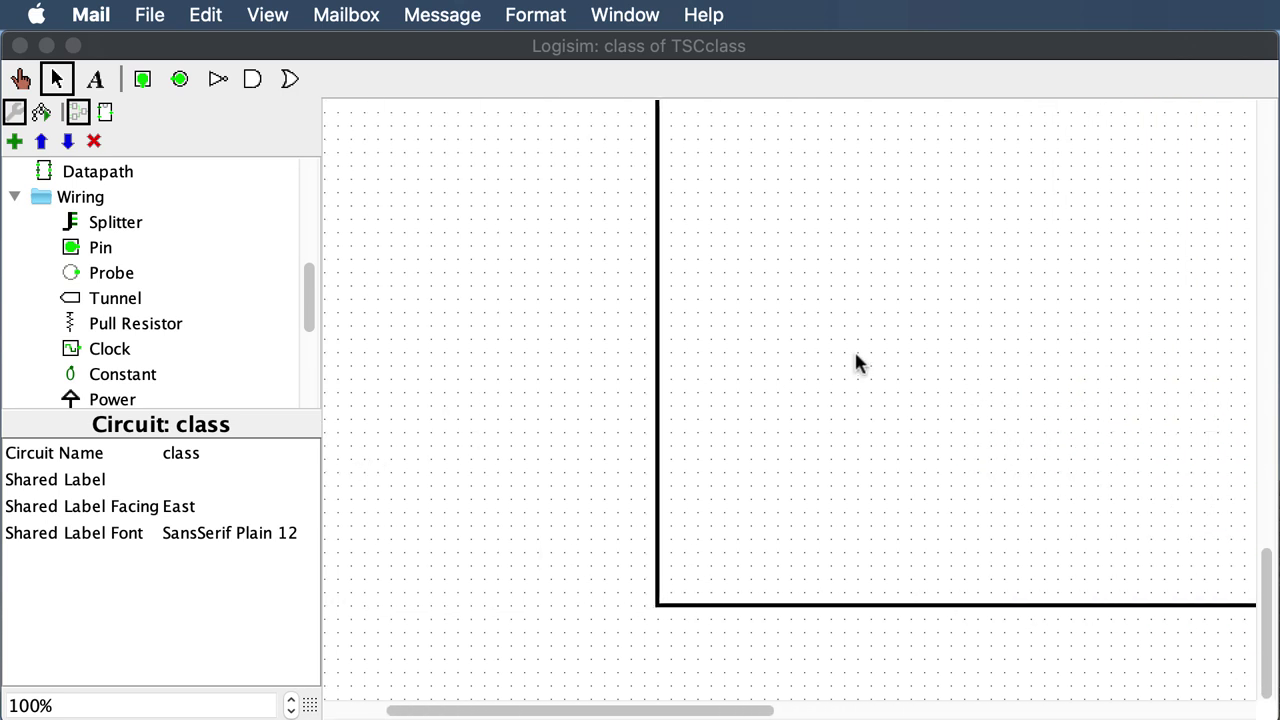
scroll(857, 363, "up", 6)
scroll(857, 363, "up", 8)
scroll(880, 366, "right", 10)
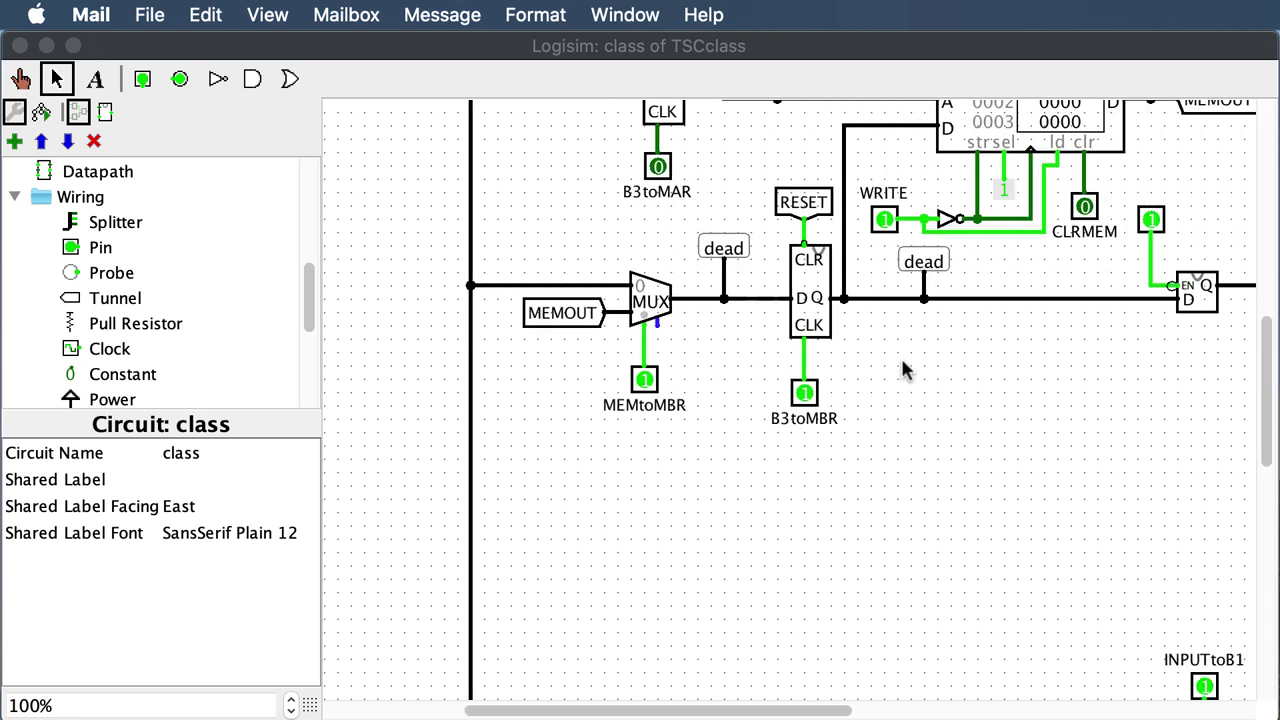
scroll(903, 370, "down", 8)
scroll(903, 370, "right", 1)
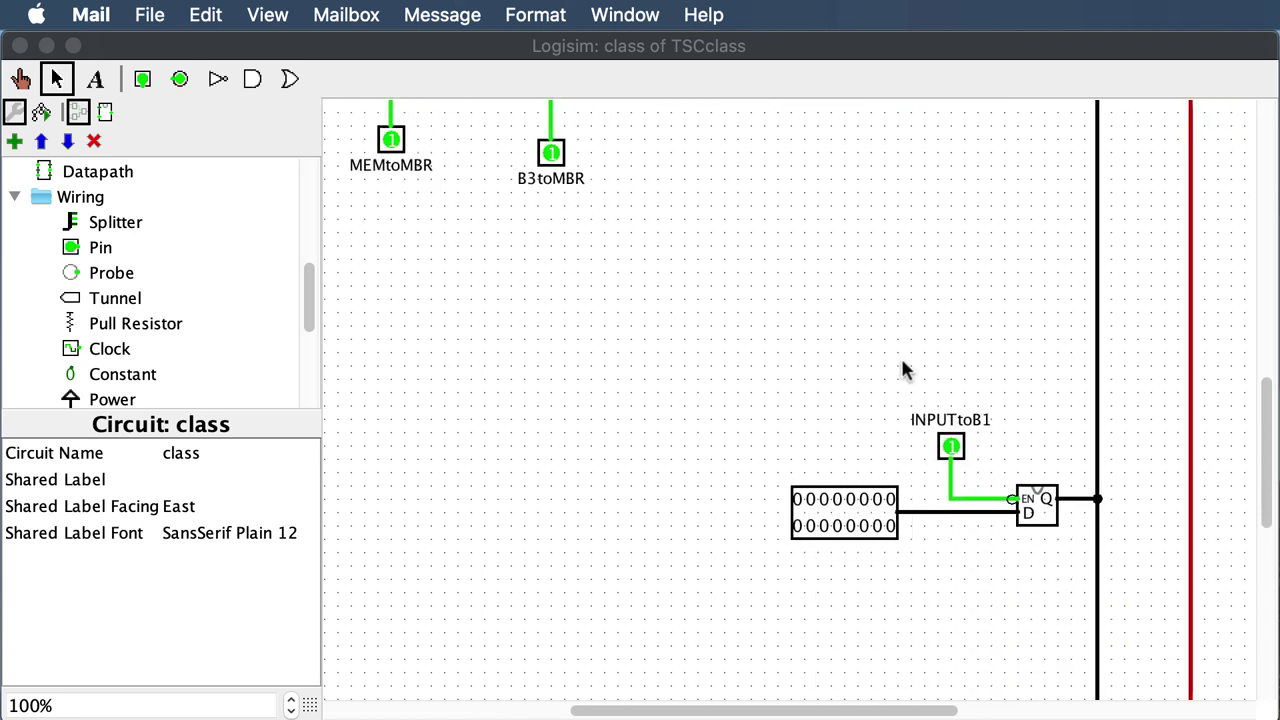
key("super+Tab")
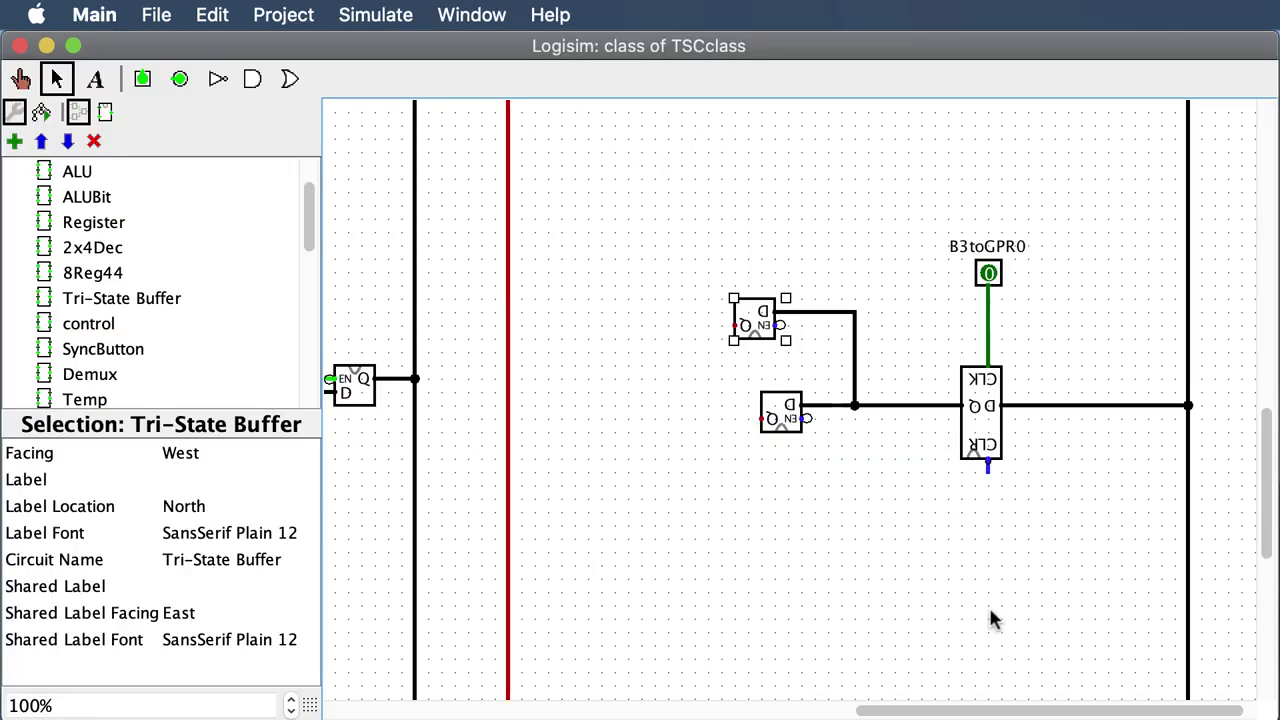
Trace the GPR0 register's input to Bus 3 at the ALU, and compare with the RESET tunnels on the MBR, MAR and PC registers
scroll(988, 604, "down", 10)
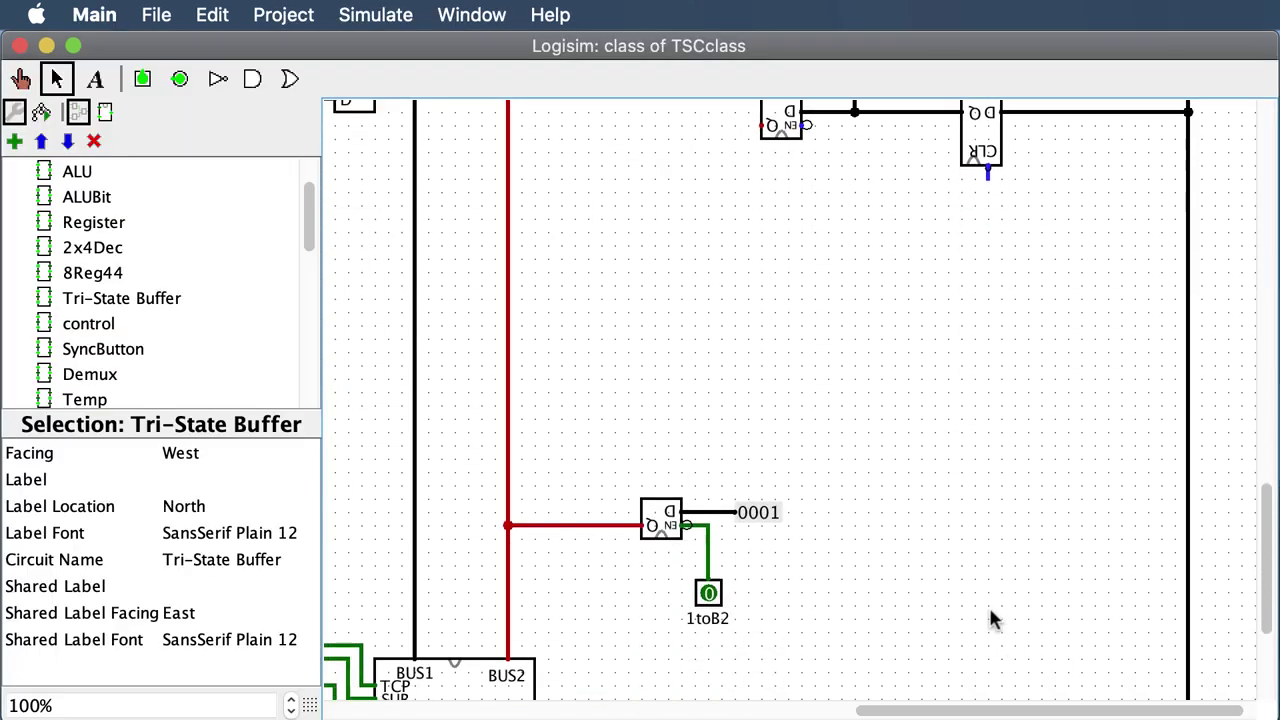
scroll(990, 618, "down", 1)
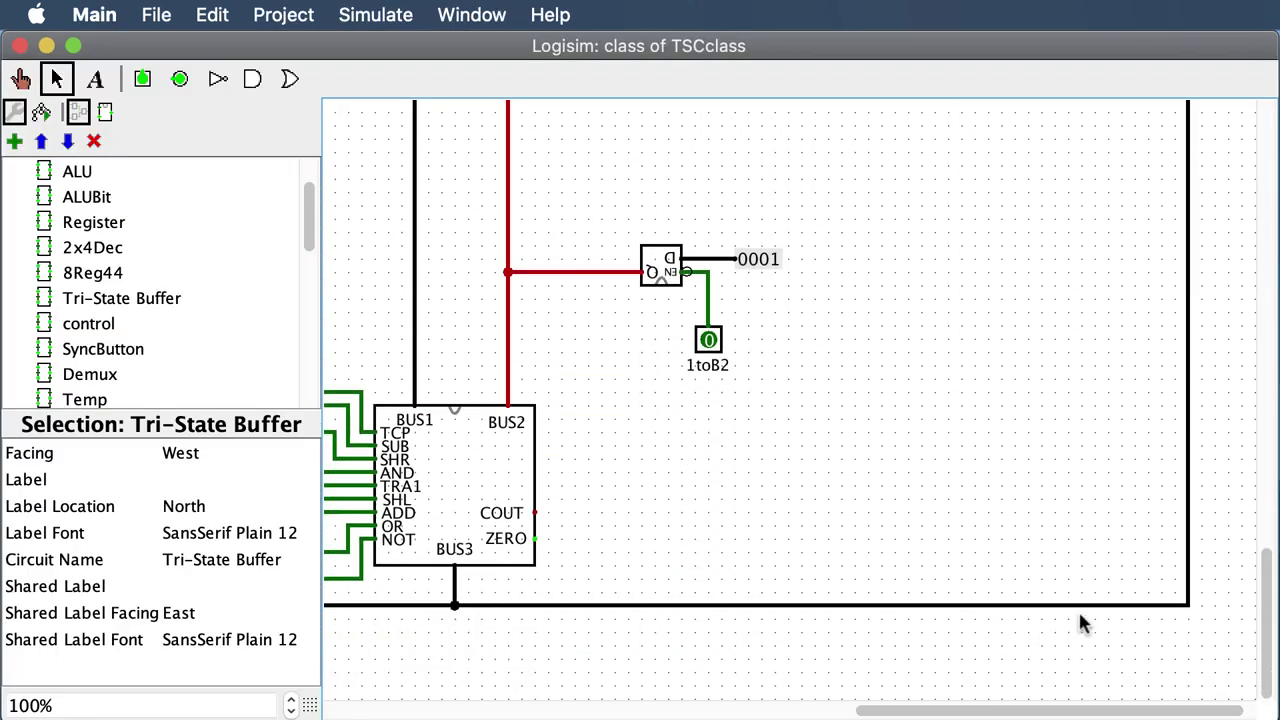
scroll(1186, 570, "up", 15)
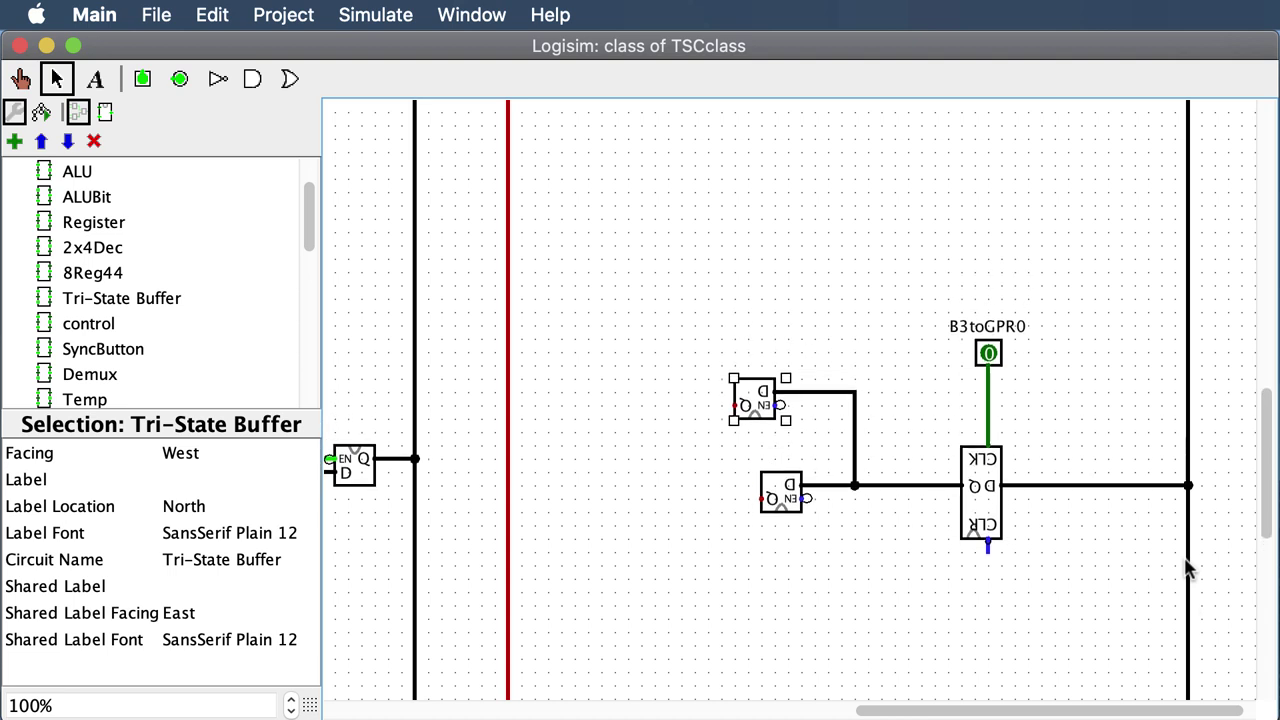
scroll(1186, 570, "up", 1)
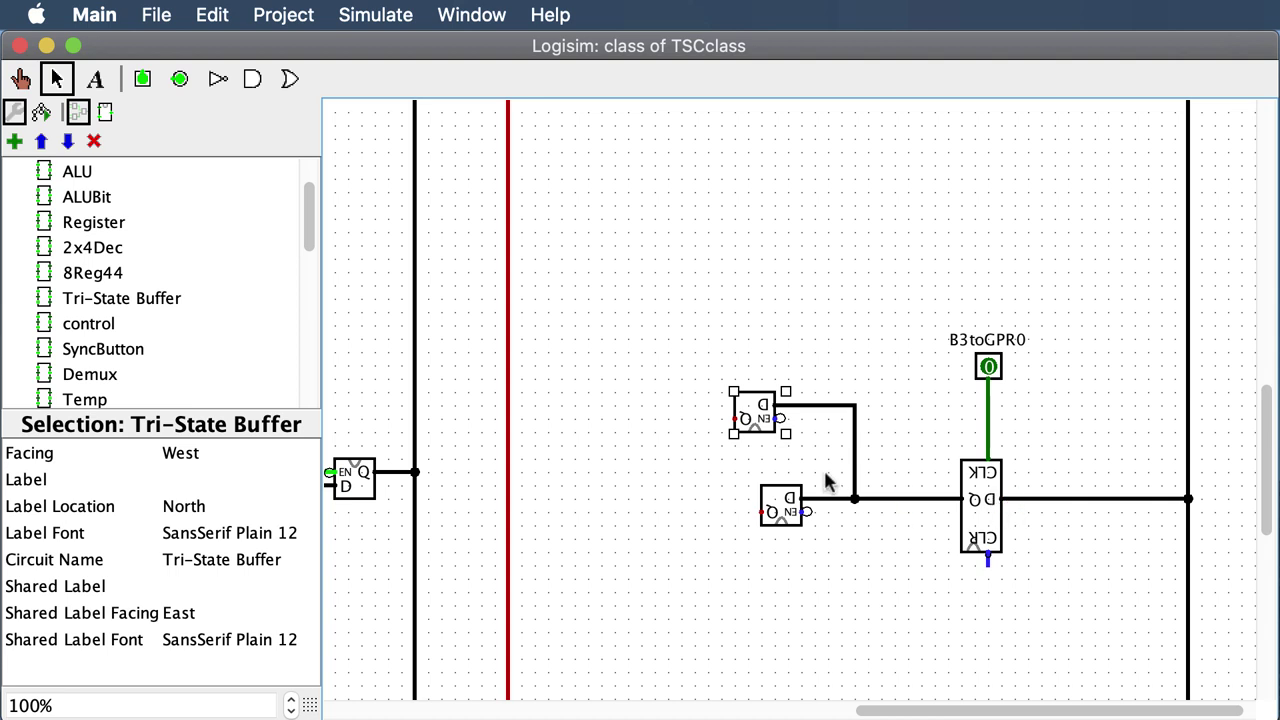
scroll(834, 480, "left", 10)
scroll(676, 456, "left", 3)
scroll(676, 456, "up", 4)
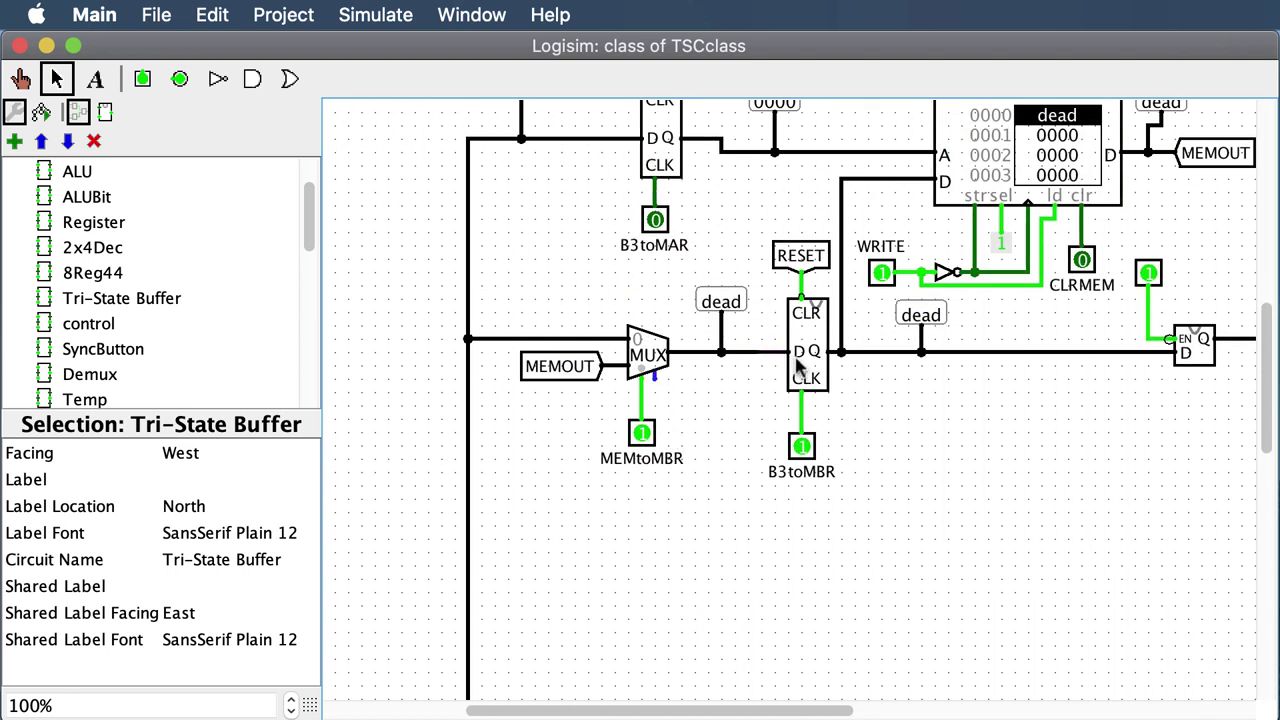
scroll(762, 312, "up", 6)
scroll(762, 312, "up", 1)
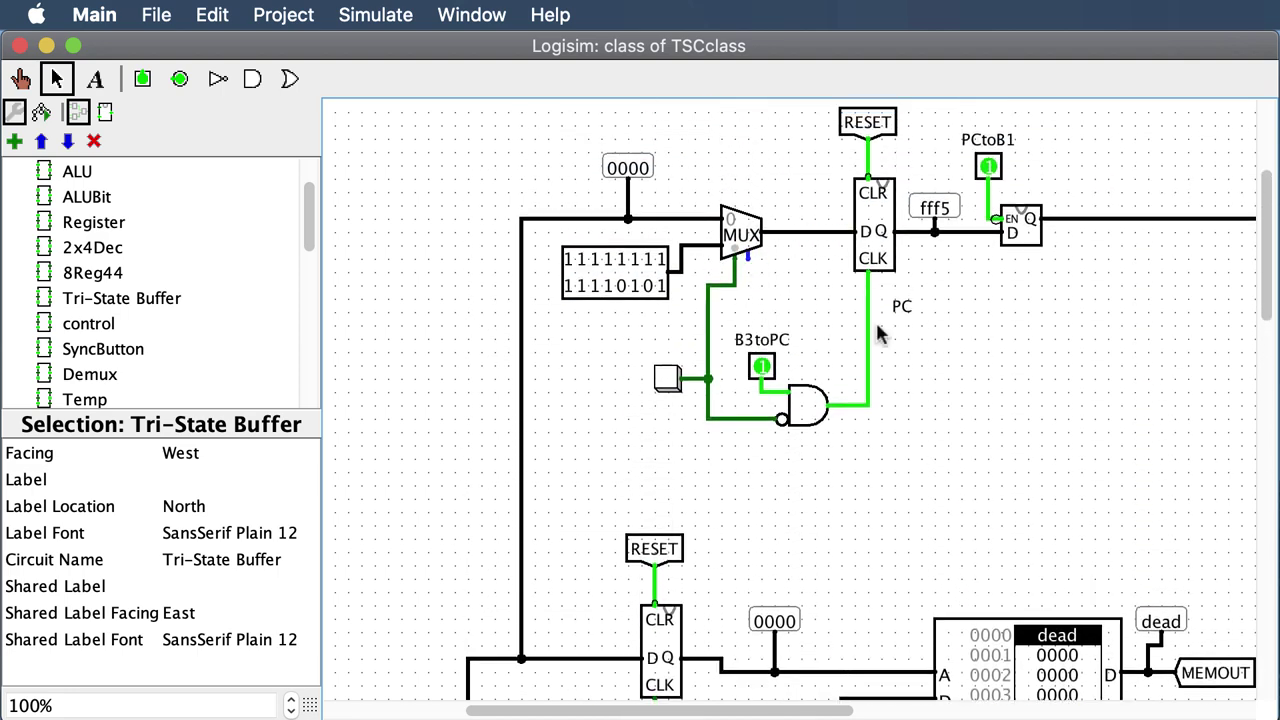
scroll(861, 276, "down", 8)
scroll(938, 430, "right", 12)
scroll(938, 430, "down", 4)
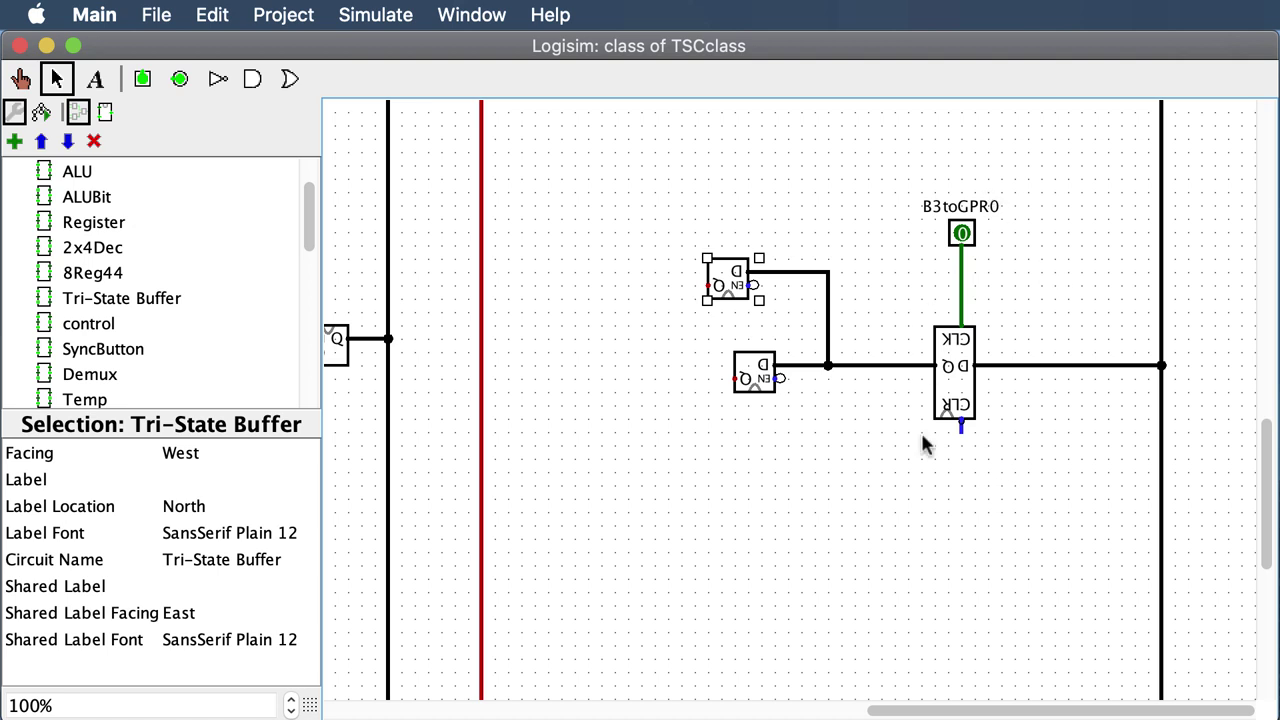
scroll(143, 307, "up", 3)
Place a north-facing Tunnel from the Wiring library below the GPR0 register's CLR input and move it slightly down
scroll(115, 304, "down", 10)
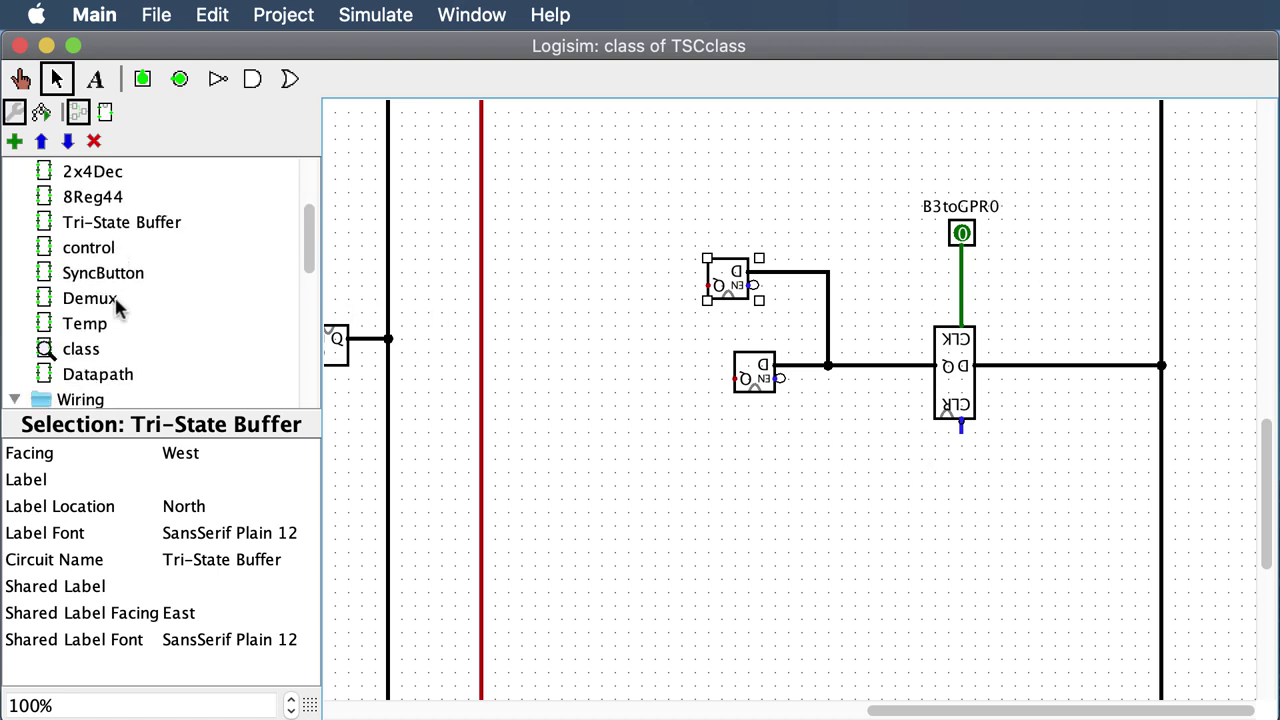
left_click(124, 373)
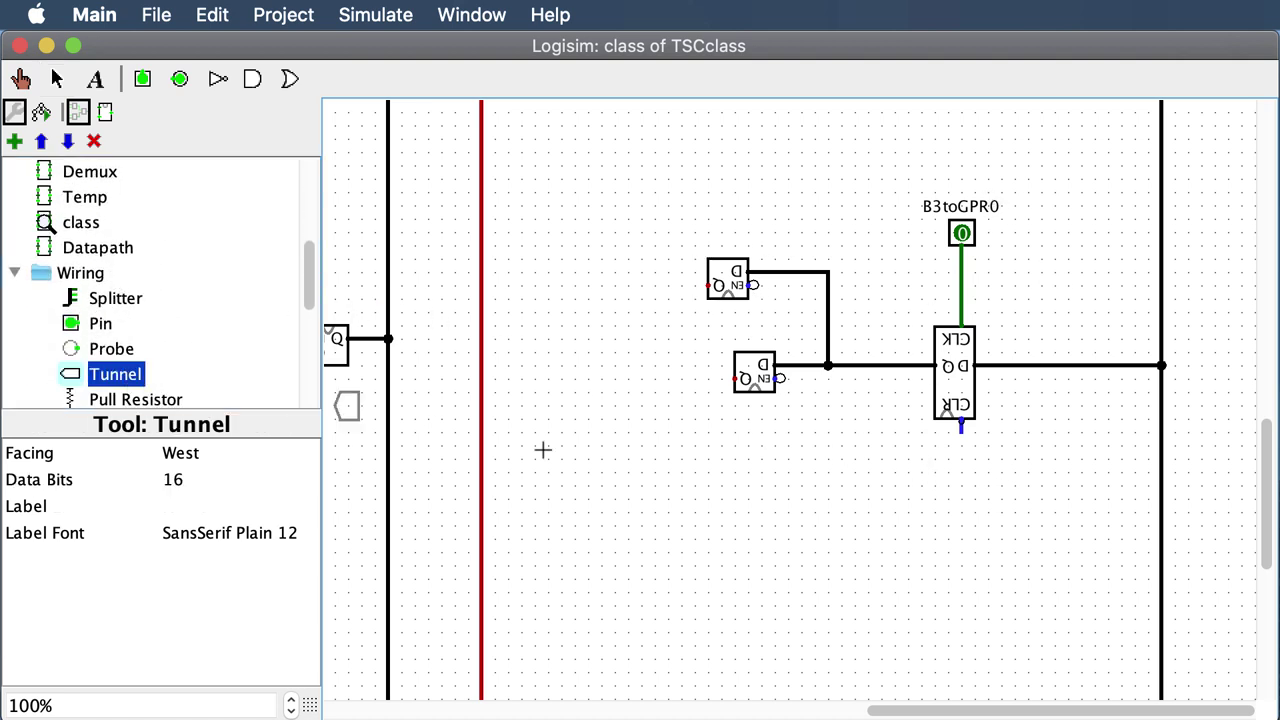
key("Up")
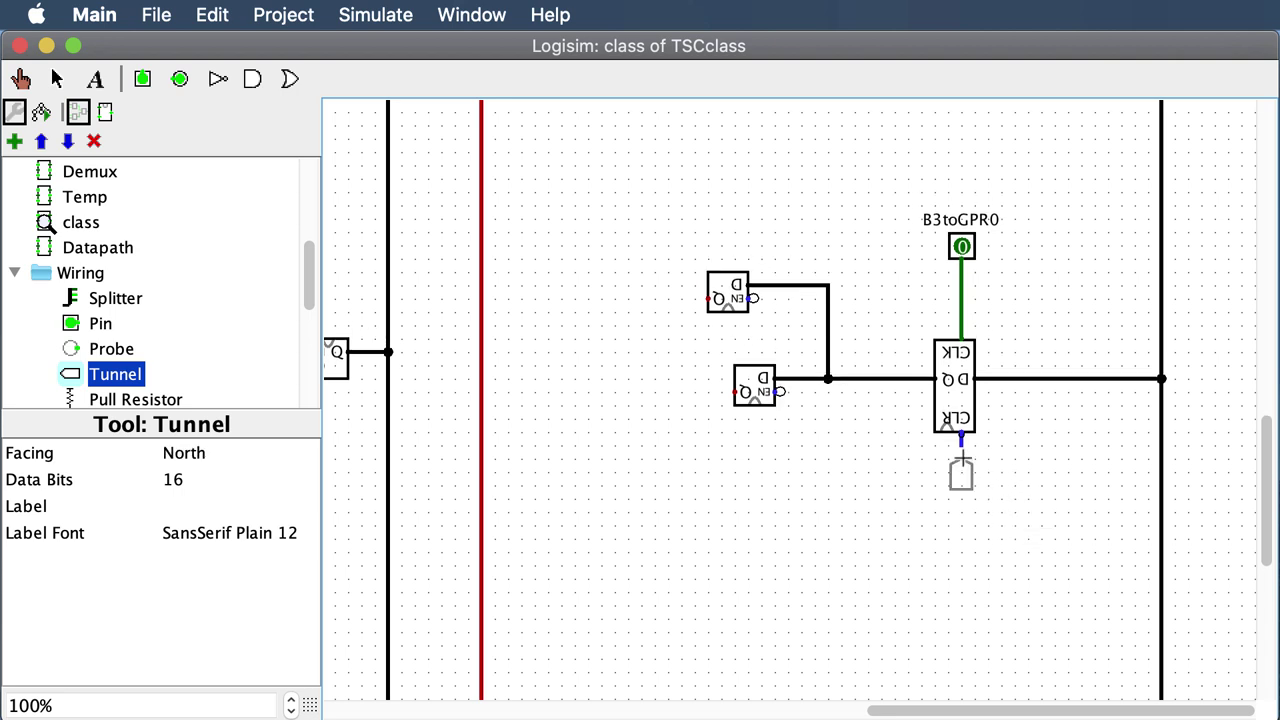
left_click(961, 472)
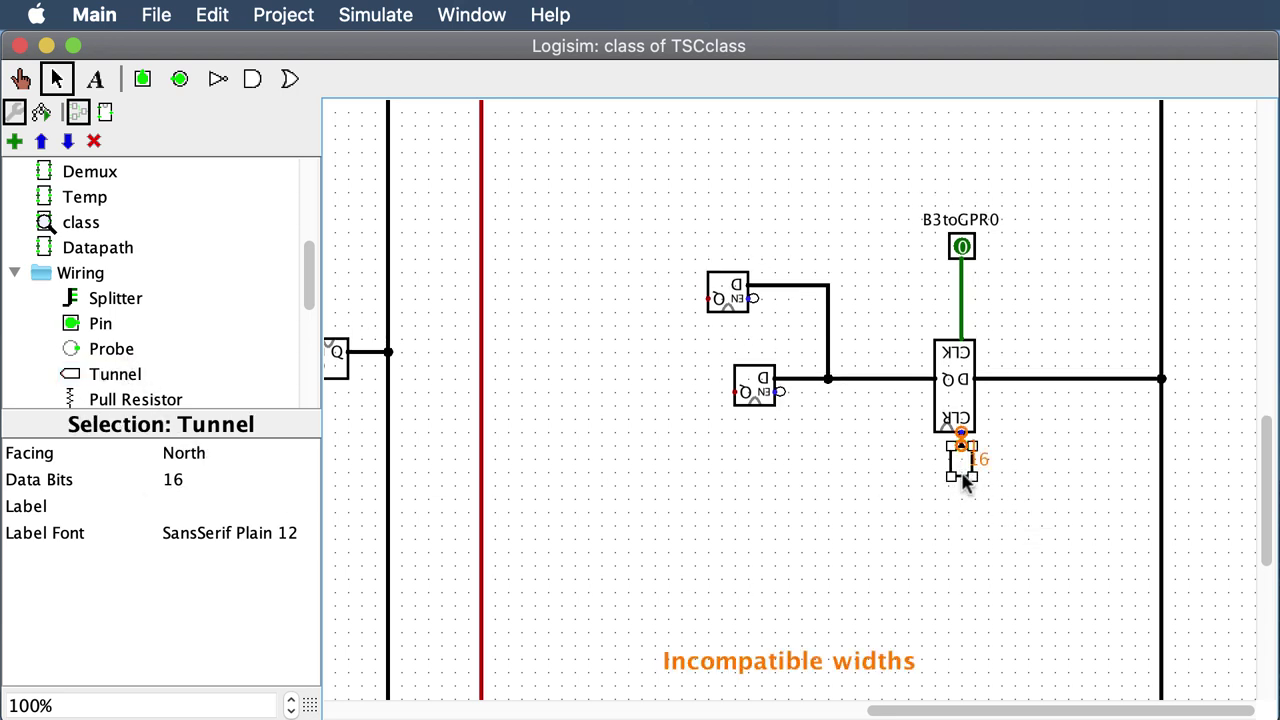
left_click(950, 556)
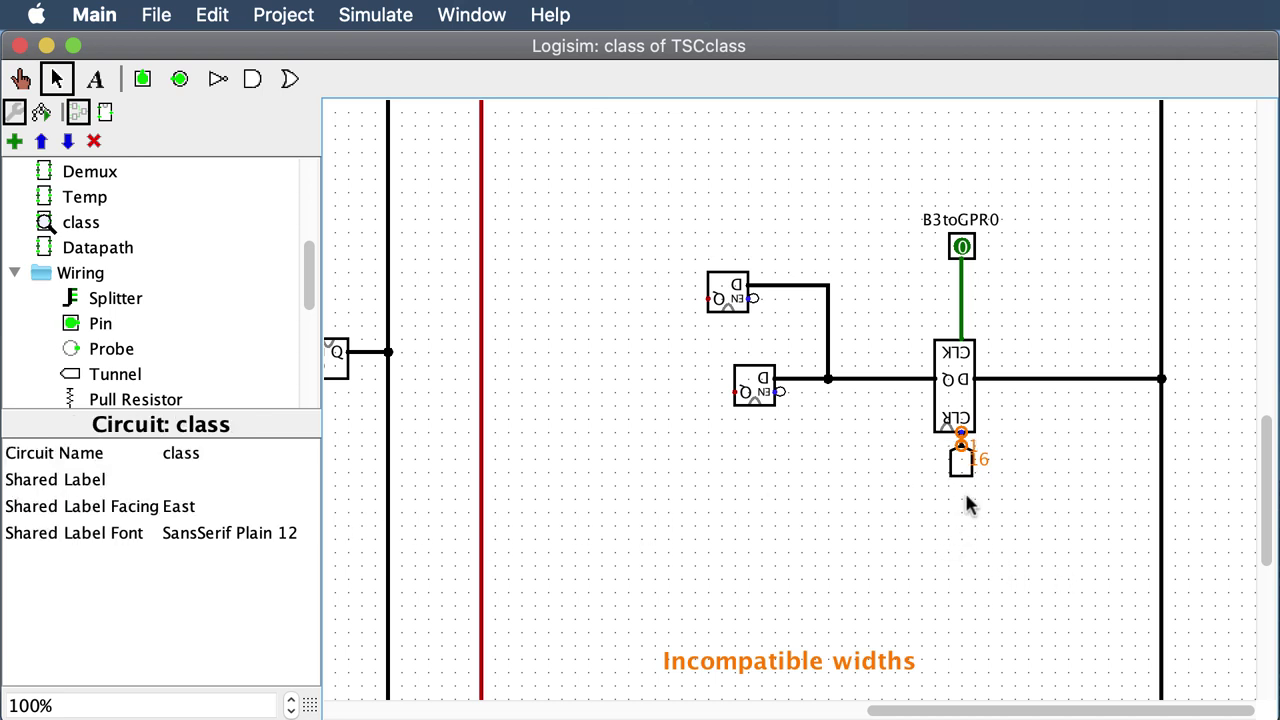
left_click(961, 463)
left_click_drag(961, 463, 961, 489)
Set the new tunnel's data bits to 1 and its label to RESET
left_click(177, 485)
scroll(214, 520, "up", 5)
left_click(204, 505)
left_click(183, 508)
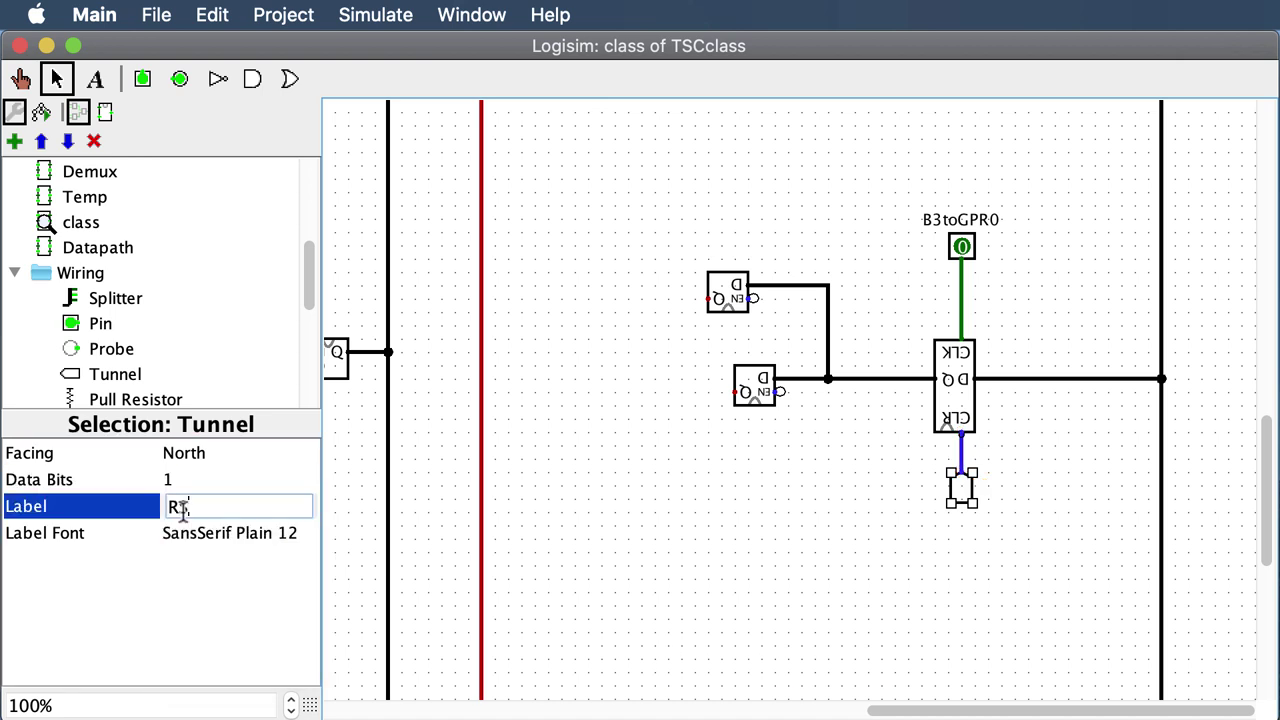
type("RESET")
key("Return")
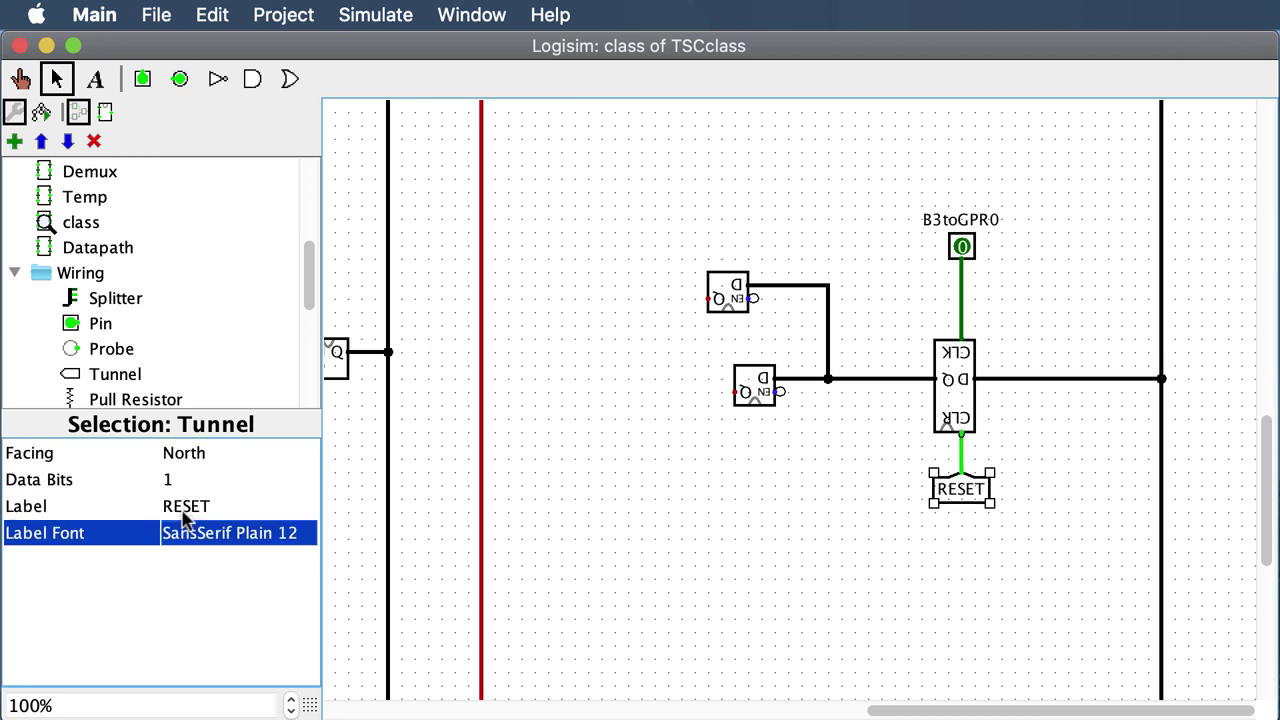
Wire the lower GPR0 tri-state buffer's Q output to Bus 2 and the upper buffer's Q output to Bus 1
scroll(843, 506, "up", 1)
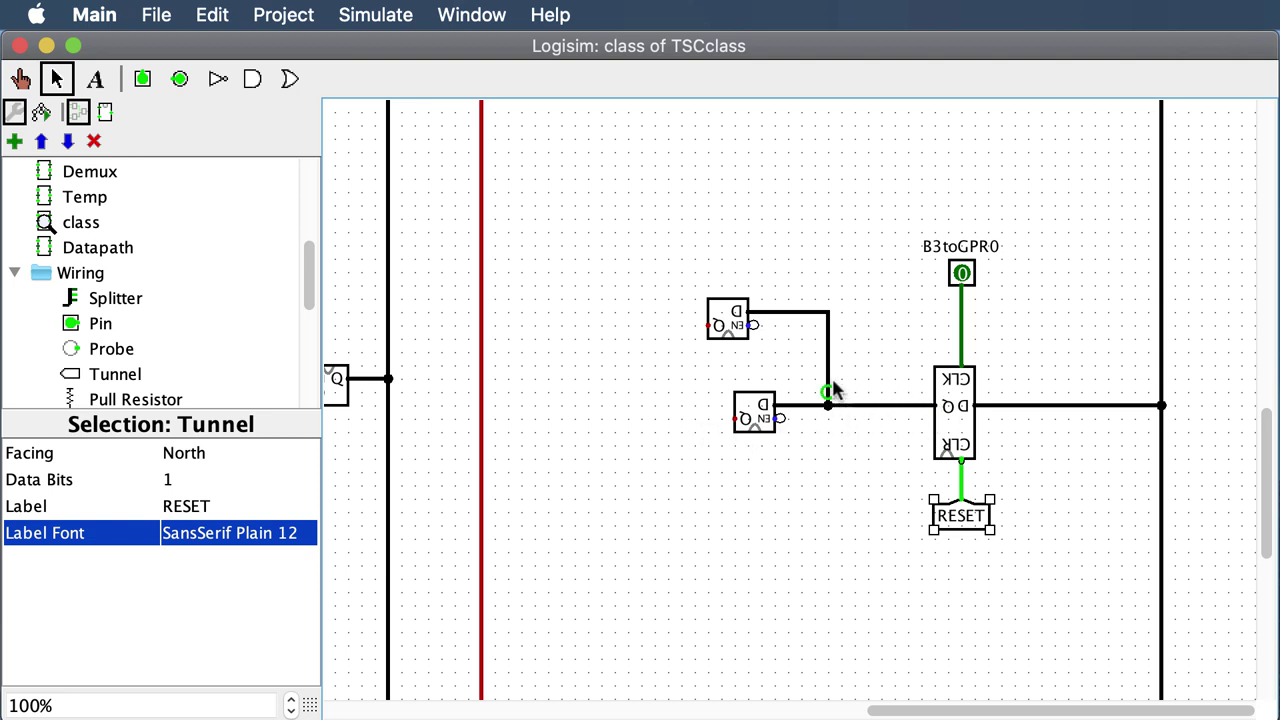
left_click_drag(735, 418, 676, 421)
left_click_drag(485, 428, 484, 424)
left_click_drag(705, 325, 388, 325)
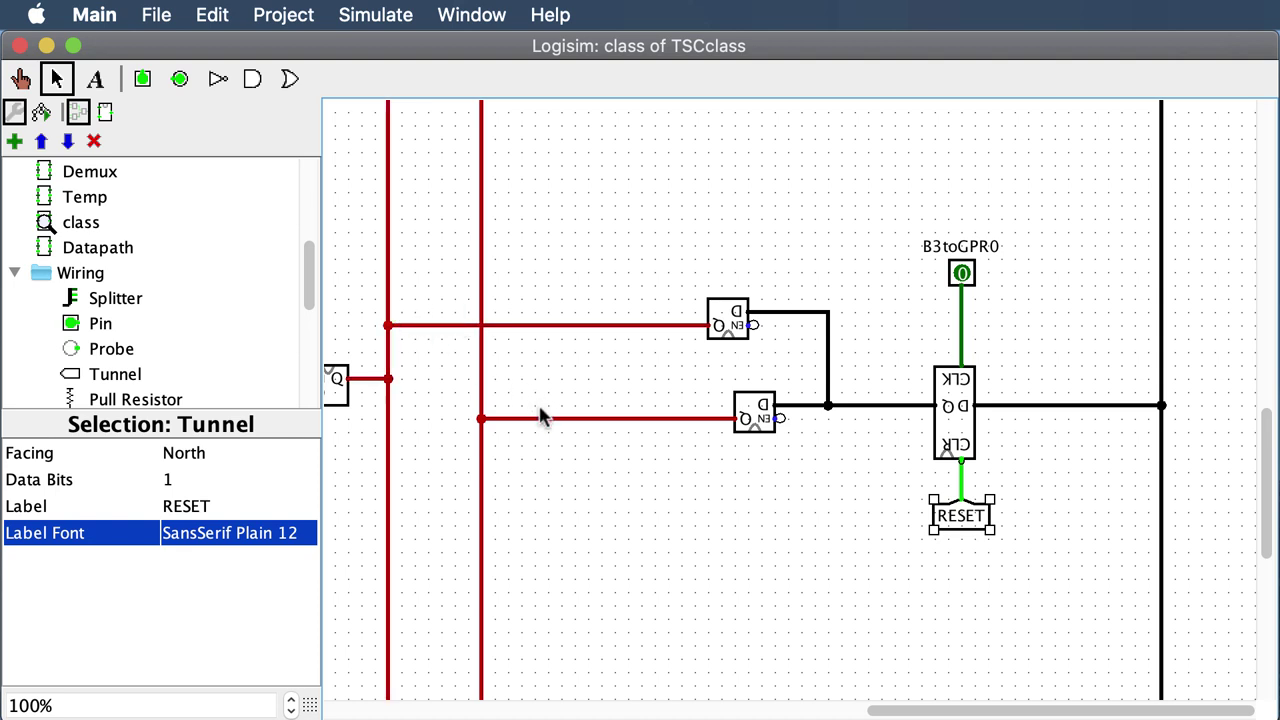
scroll(540, 410, "down", 10)
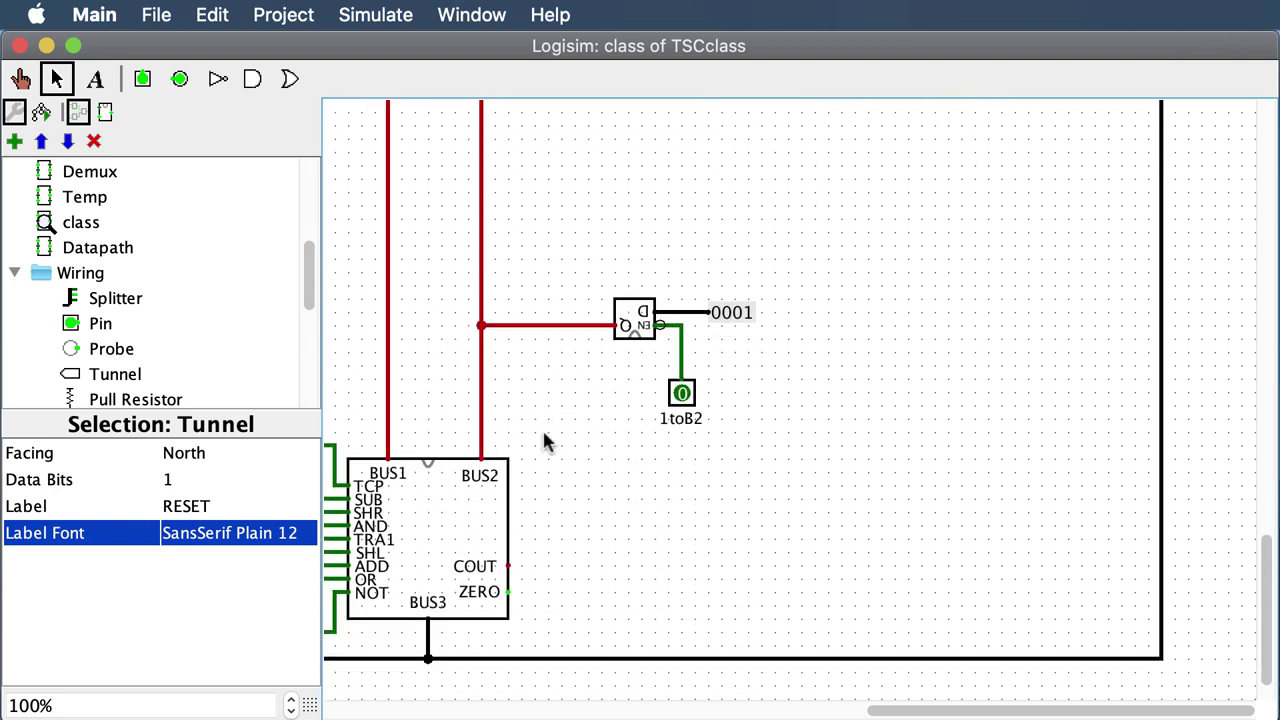
Draw a short wire from the lower tri-state buffer's EN input and attach a north-facing 1-bit input pin to it
scroll(530, 440, "up", 10)
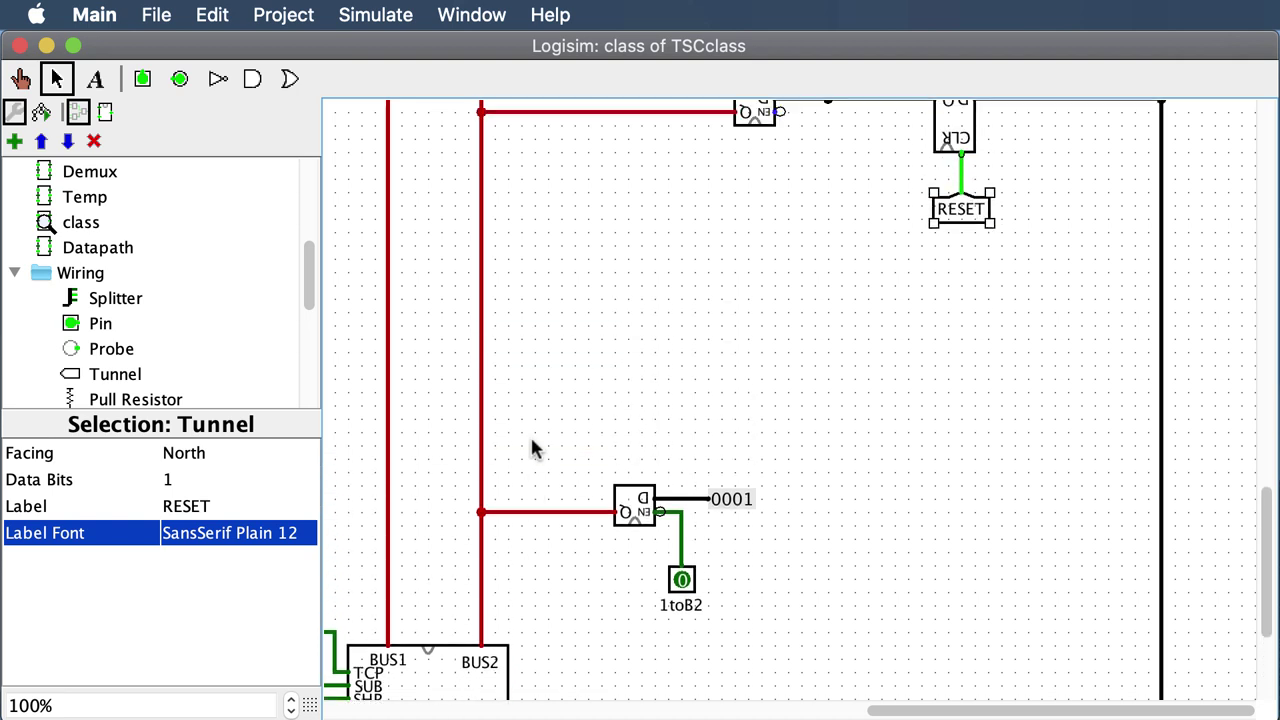
left_click_drag(780, 378, 787, 405)
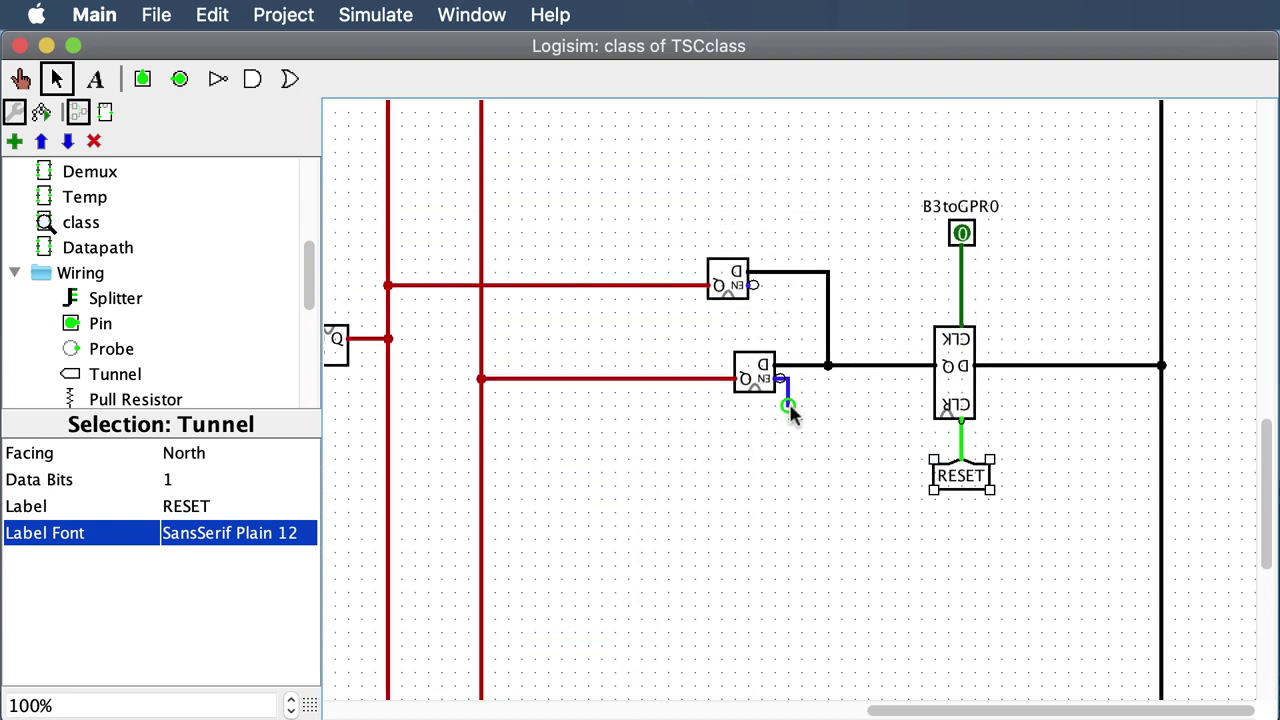
left_click(145, 87)
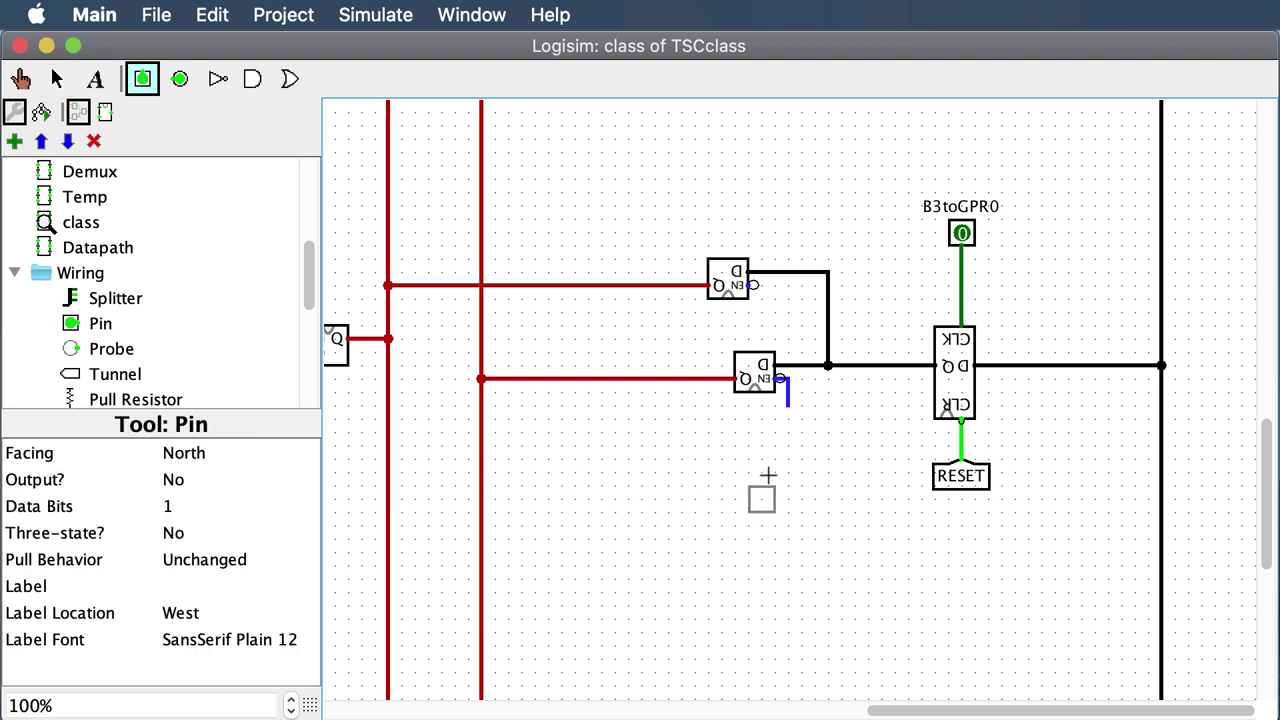
left_click(787, 408)
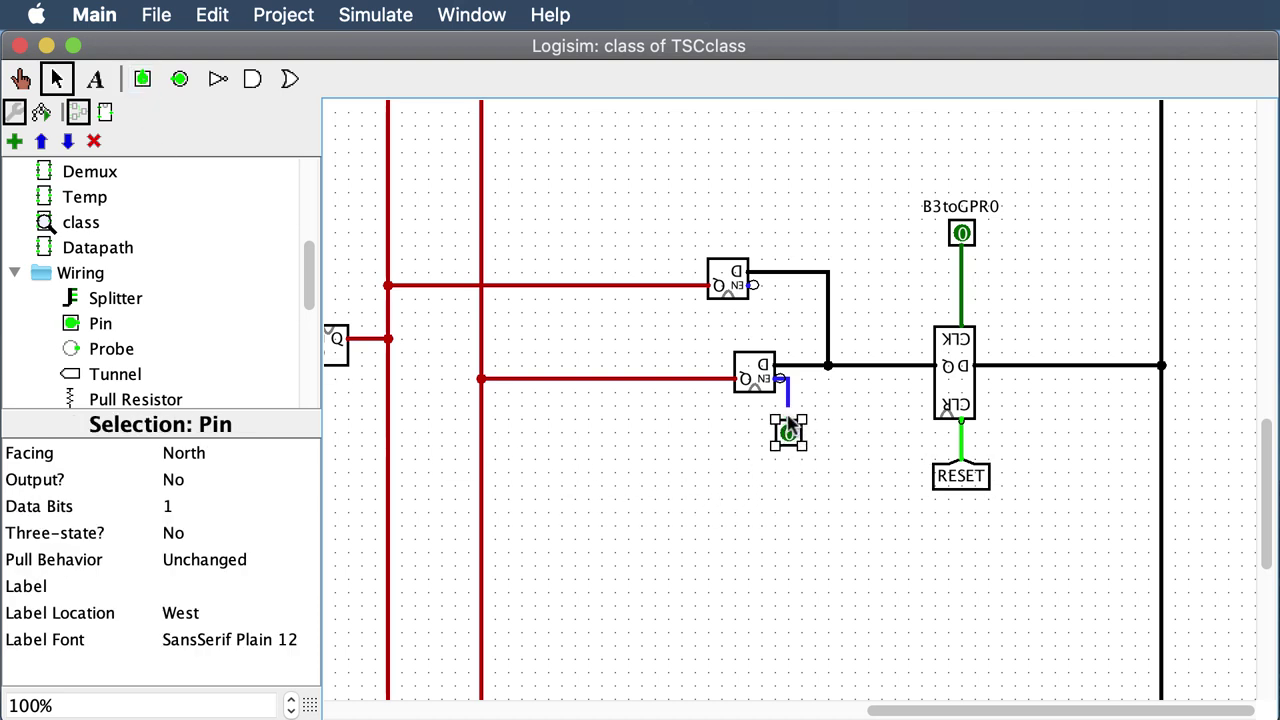
left_click_drag(788, 432, 787, 420)
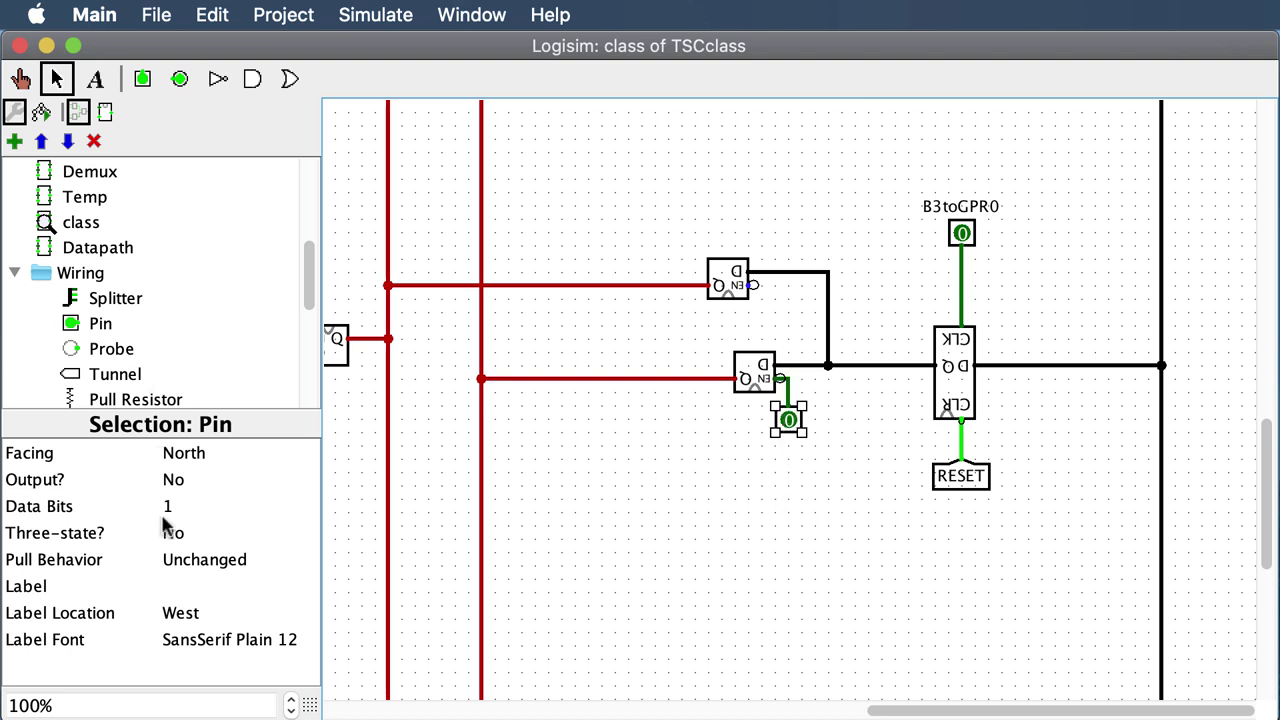
Label the lower buffer's enable pin GPR0toB2 and set its label location to South
left_click(170, 587)
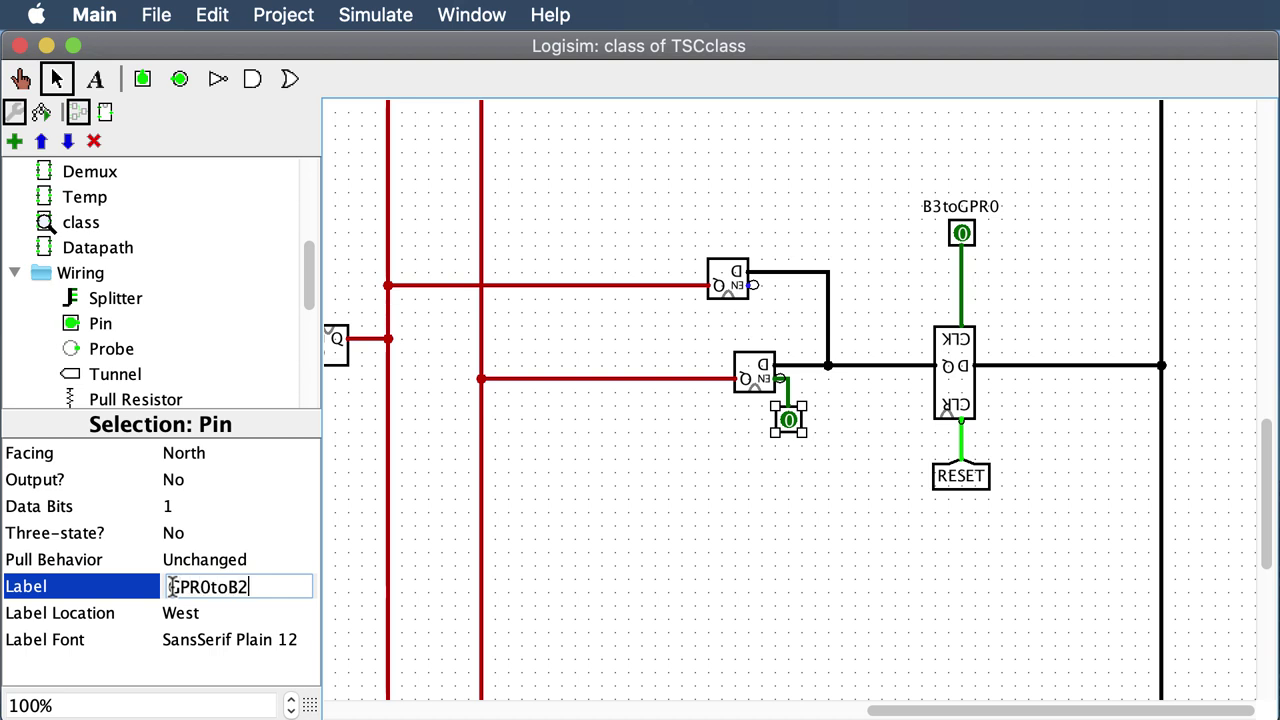
key("Return")
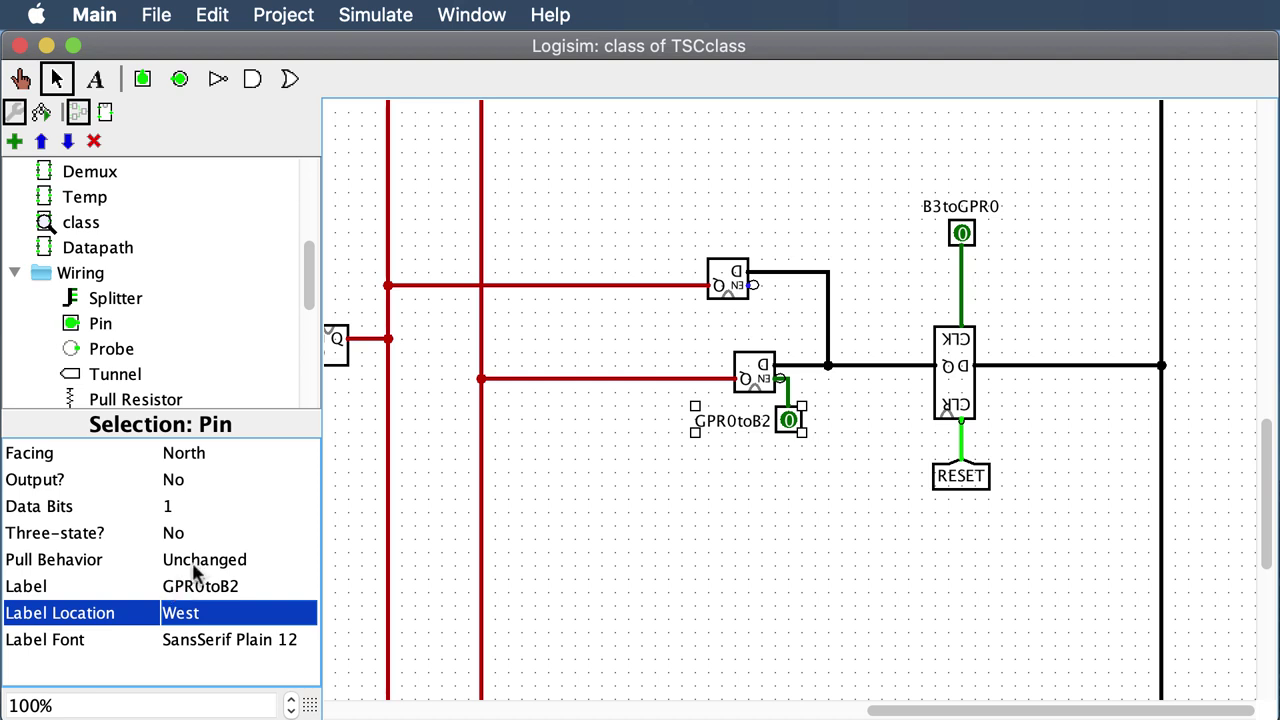
left_click(174, 612)
left_click(180, 564)
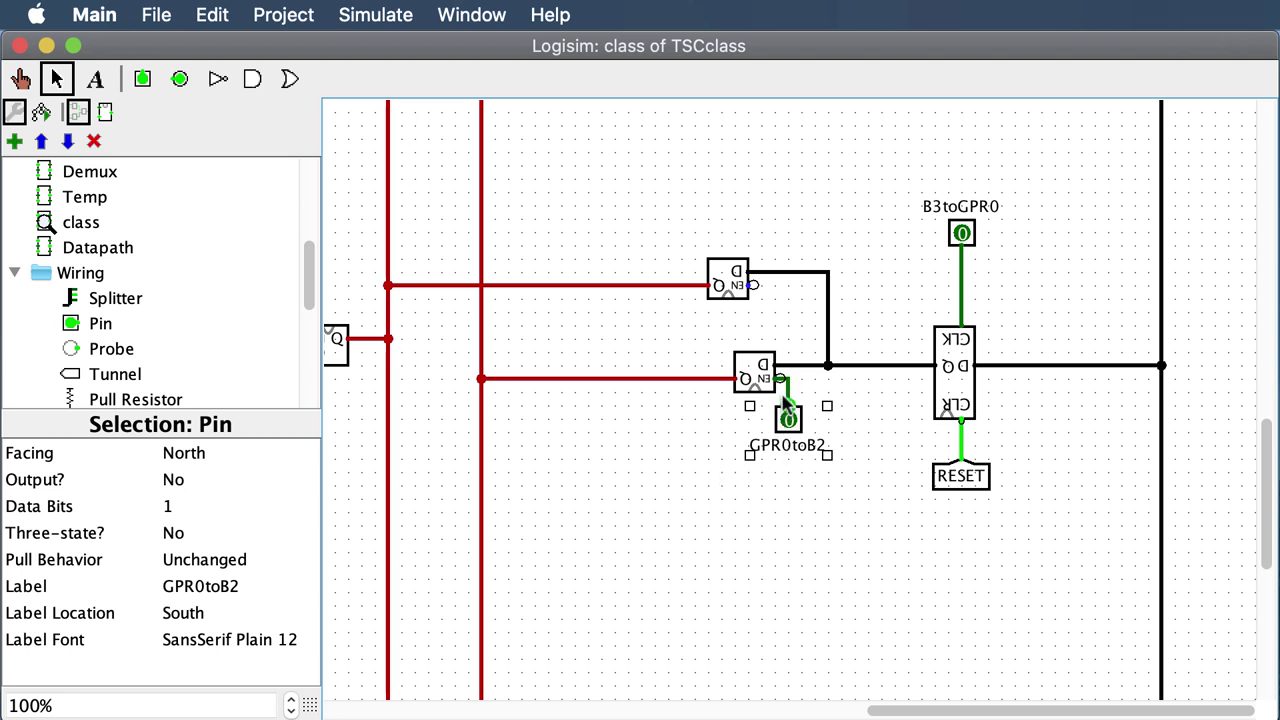
Place a south-facing 1-bit input pin above the upper GPR0 tri-state buffer and wire it to the buffer's EN input
left_click(142, 78)
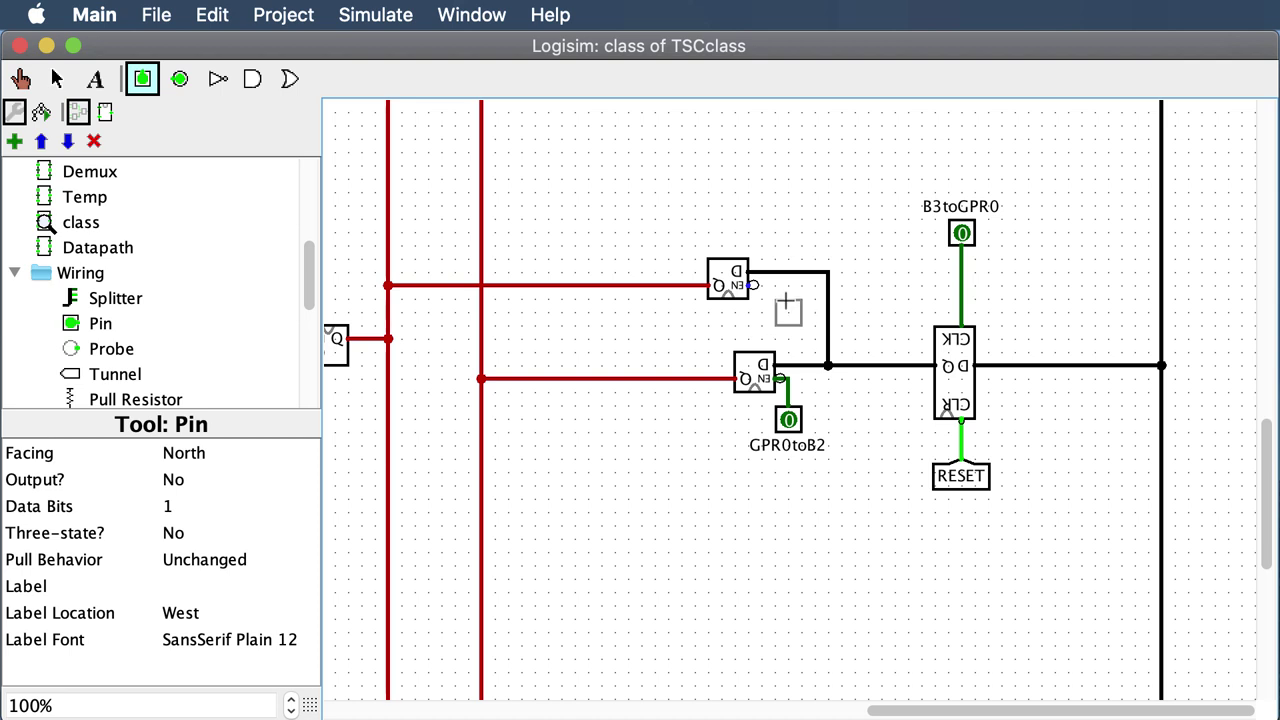
key("Down")
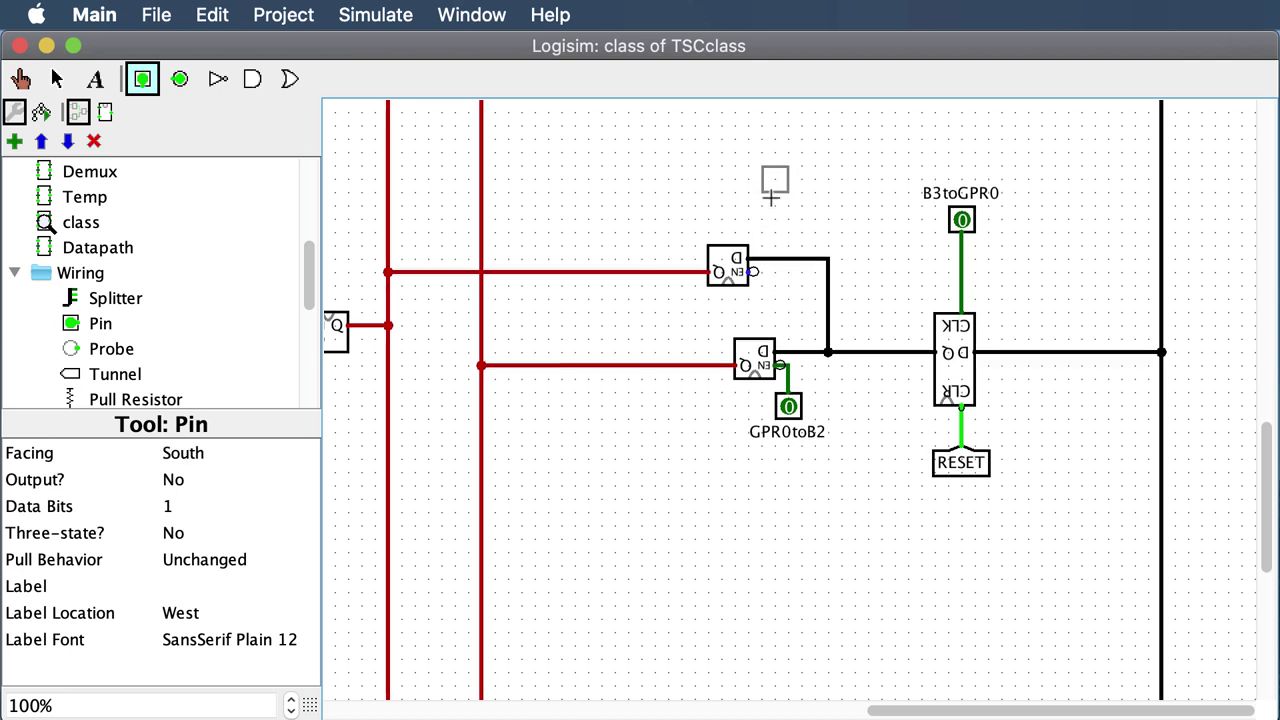
left_click(775, 193)
left_click_drag(777, 195, 726, 268)
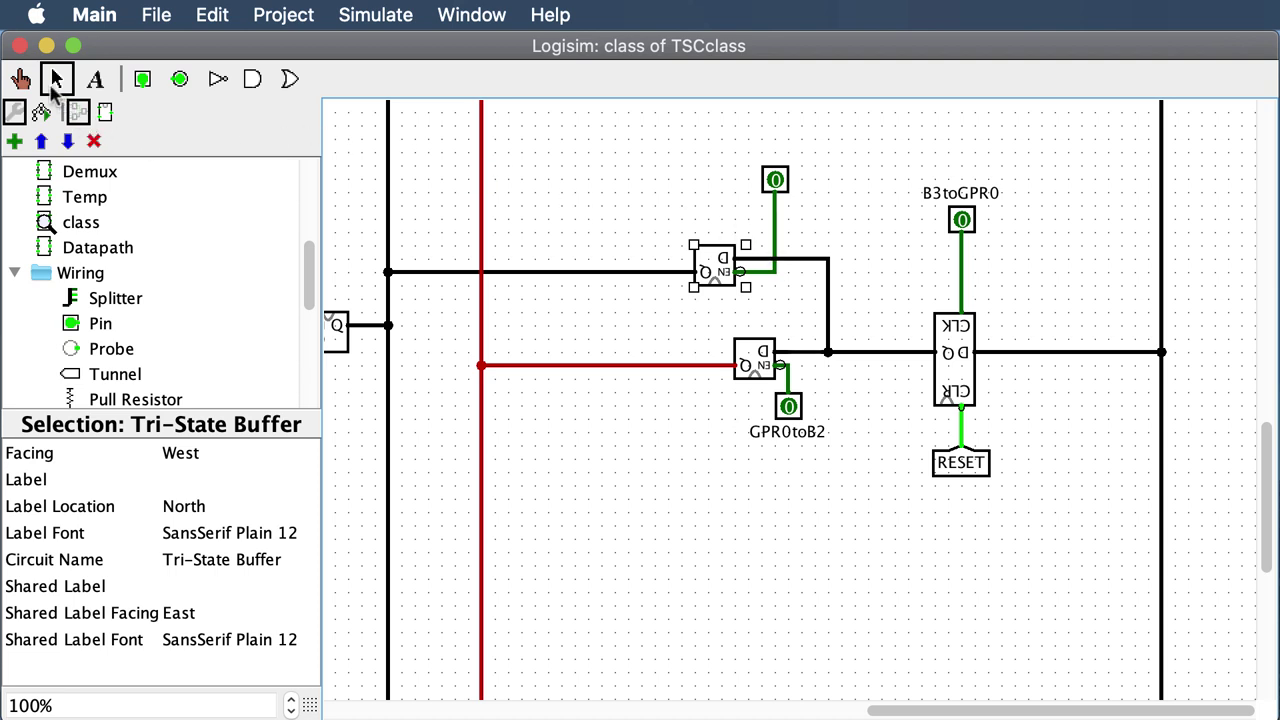
Label the upper buffer's enable pin GPR0toB1
left_click(773, 178)
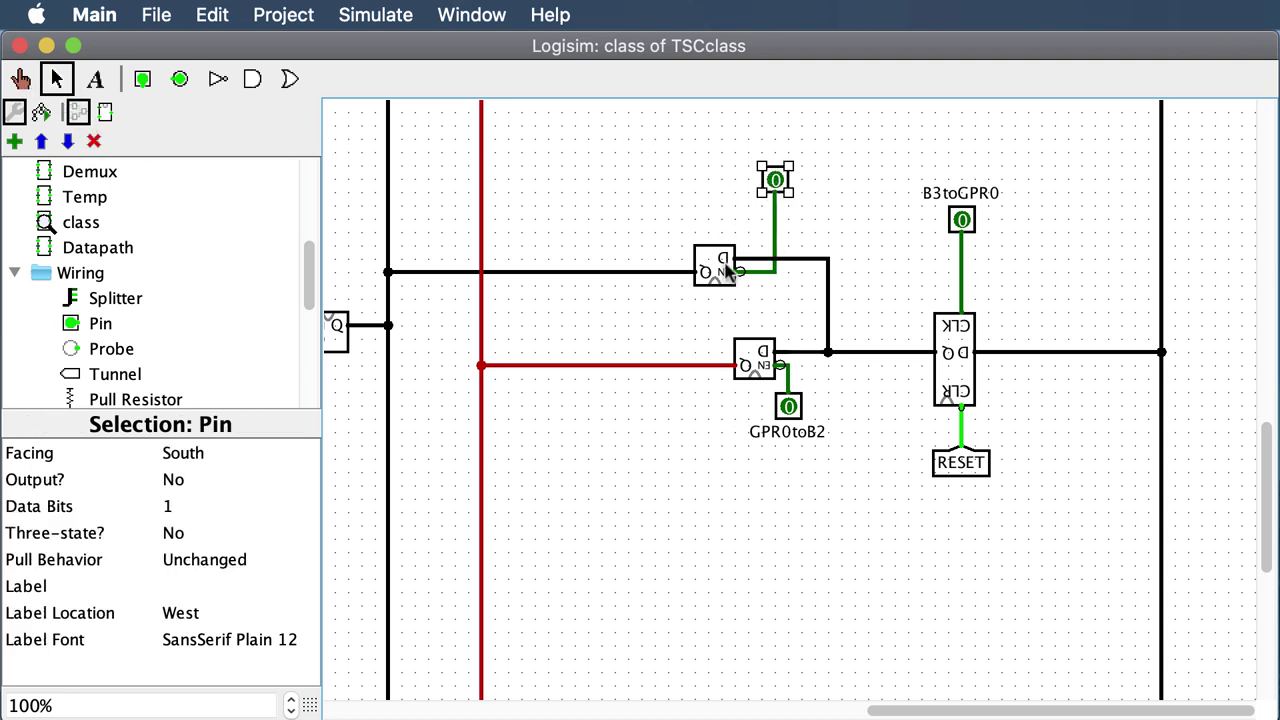
left_click(232, 586)
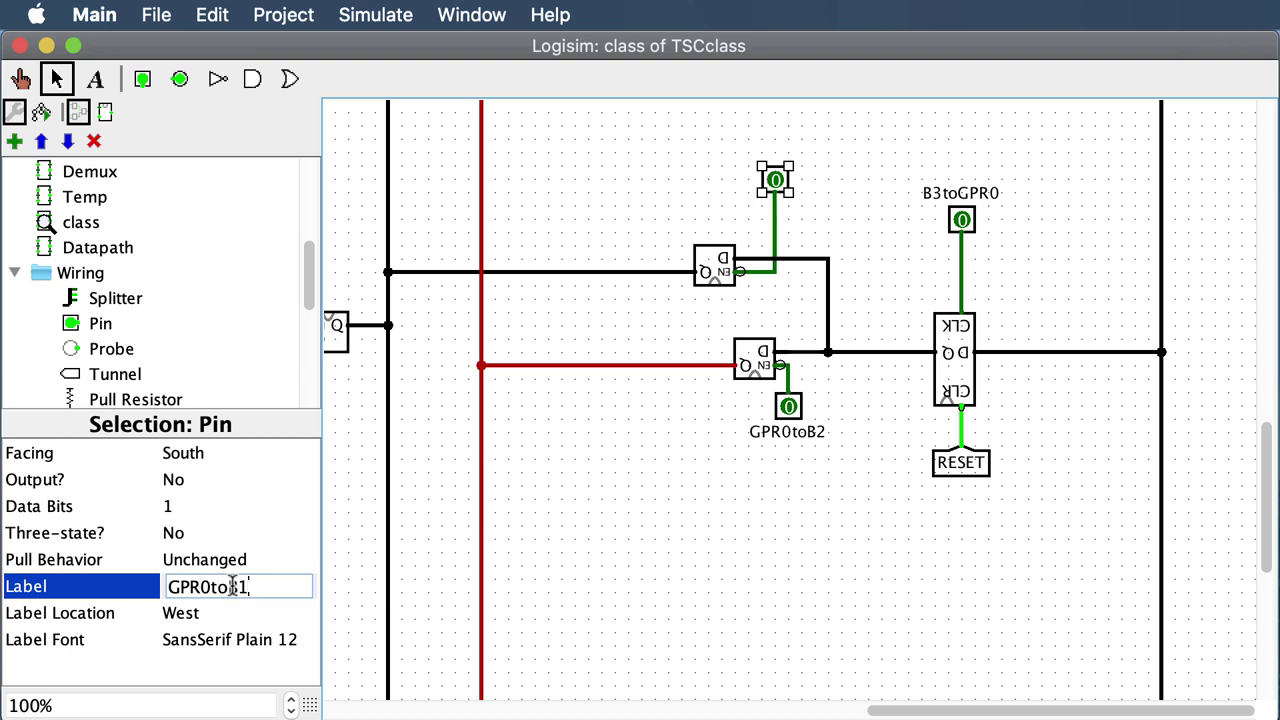
type("GPR0toB1")
key("Return")
Attach a north-facing probe to the wire at the GPR0 register's Q output and set its radix to Hexadecimal
scroll(698, 385, "left", 3)
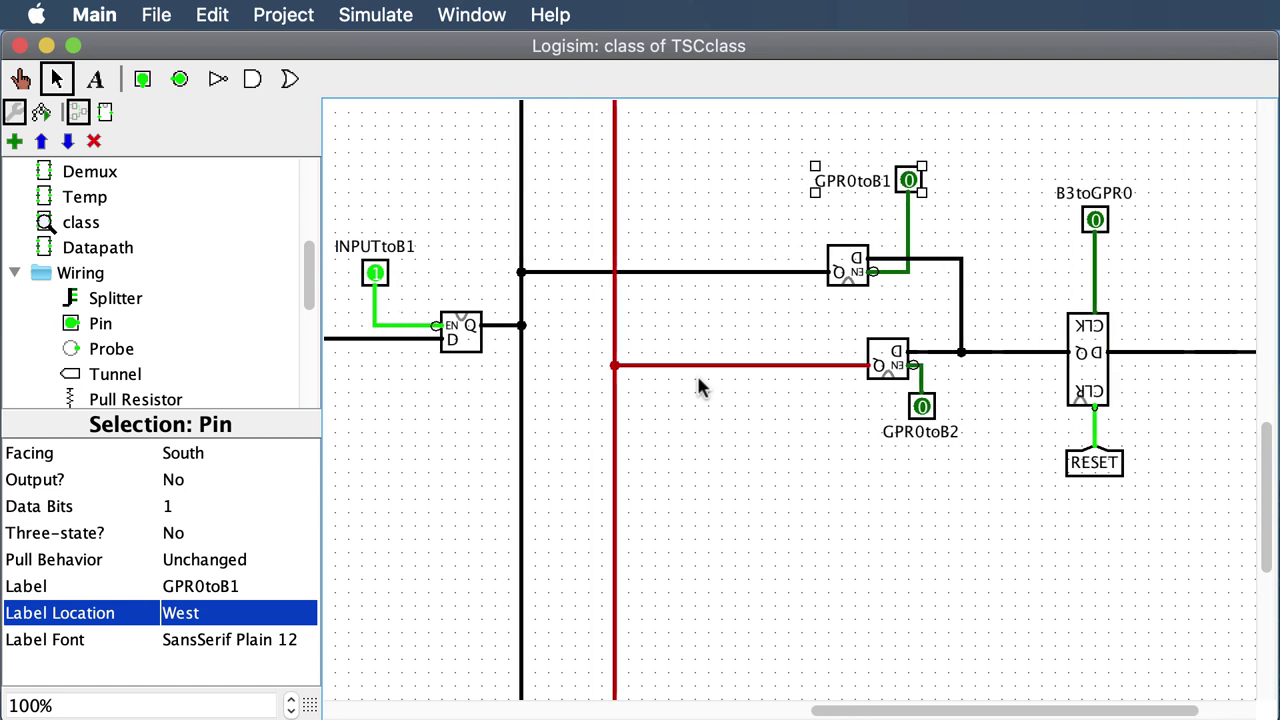
scroll(130, 318, "up", 2)
scroll(130, 318, "down", 2)
left_click(111, 349)
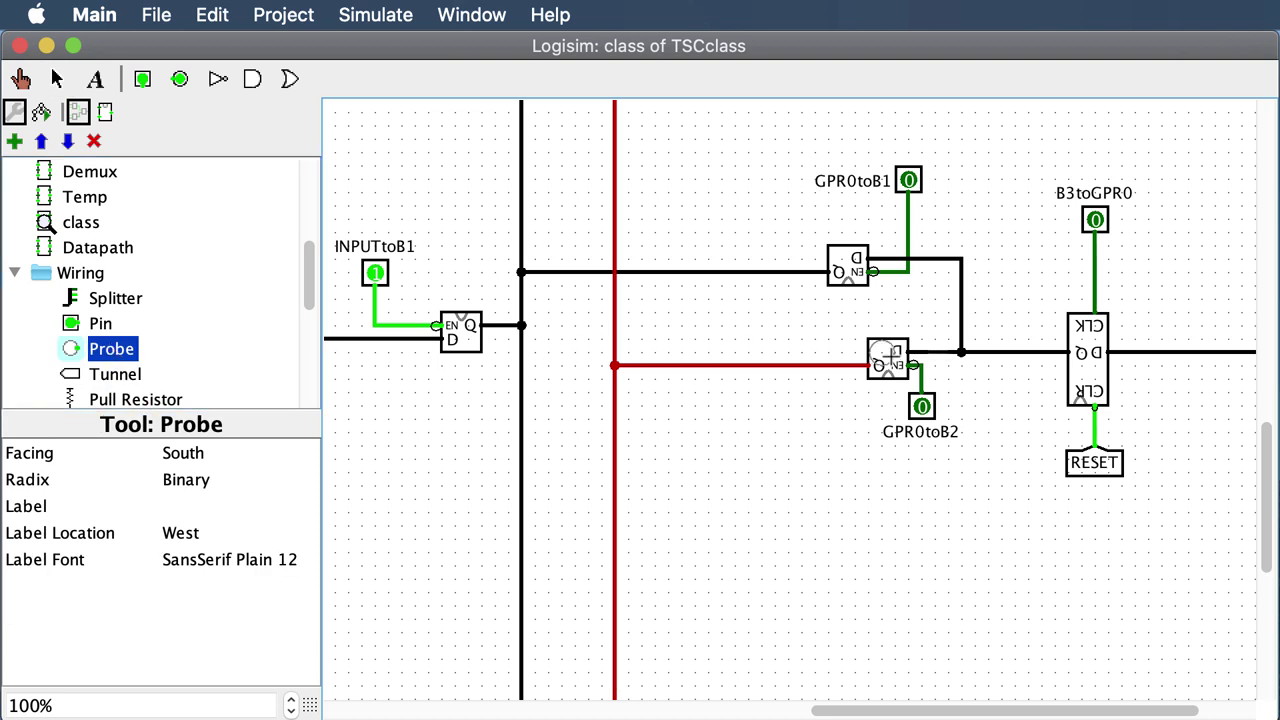
scroll(1015, 370, "up", 1)
key("Up")
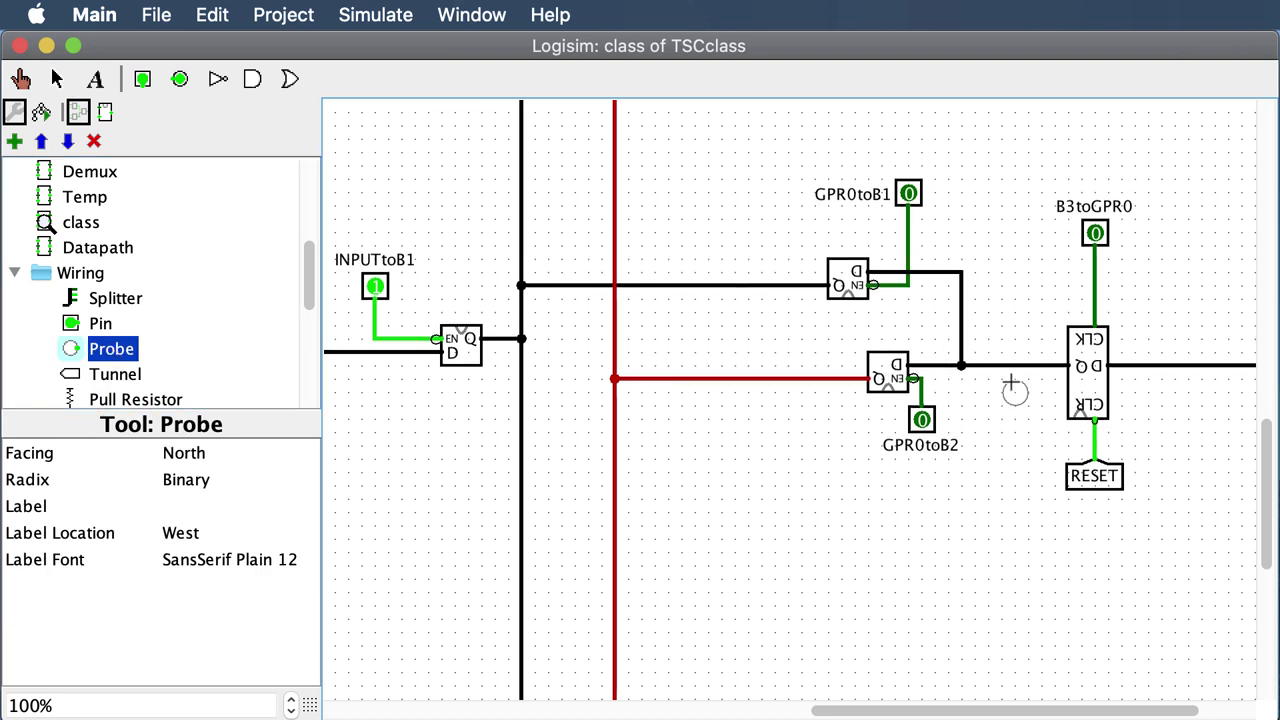
left_click(1015, 379)
left_click_drag(1015, 366, 1015, 379)
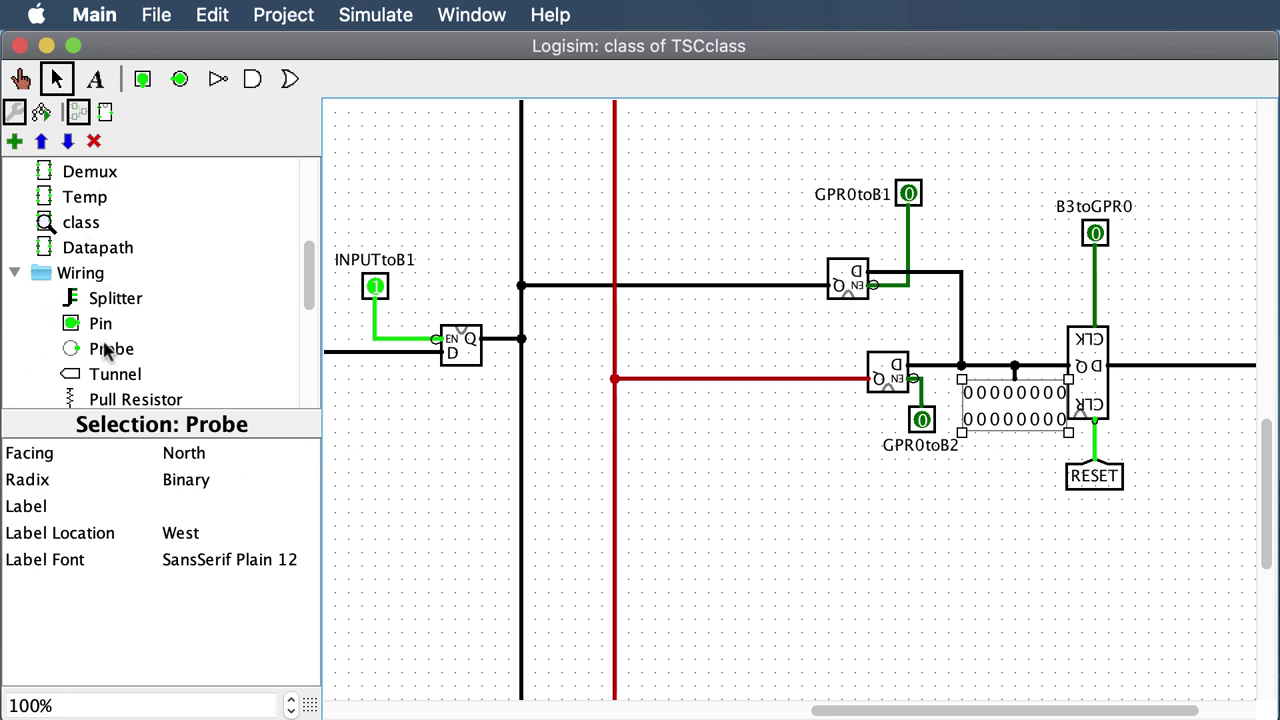
left_click(168, 486)
left_click(205, 574)
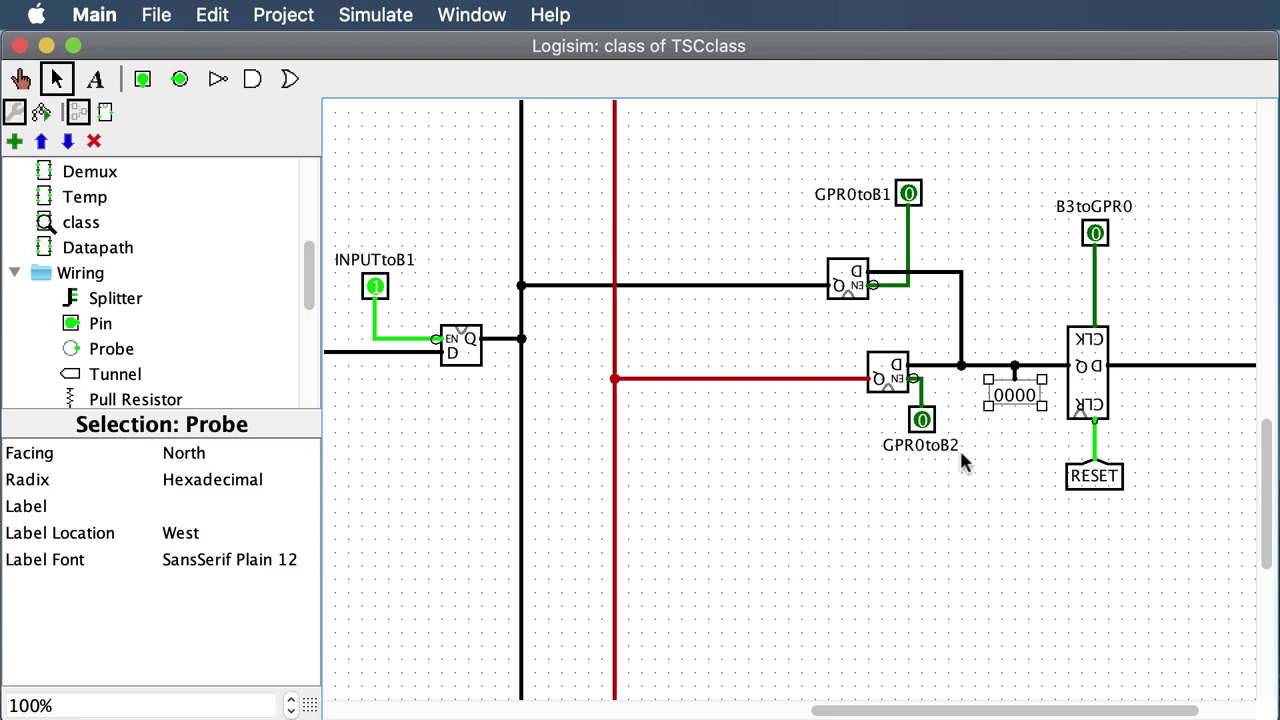
left_click(980, 527)
Toggle the 1toB2 input pin to 1 to drive the constant 0001 onto Bus 2
scroll(957, 540, "left", 2)
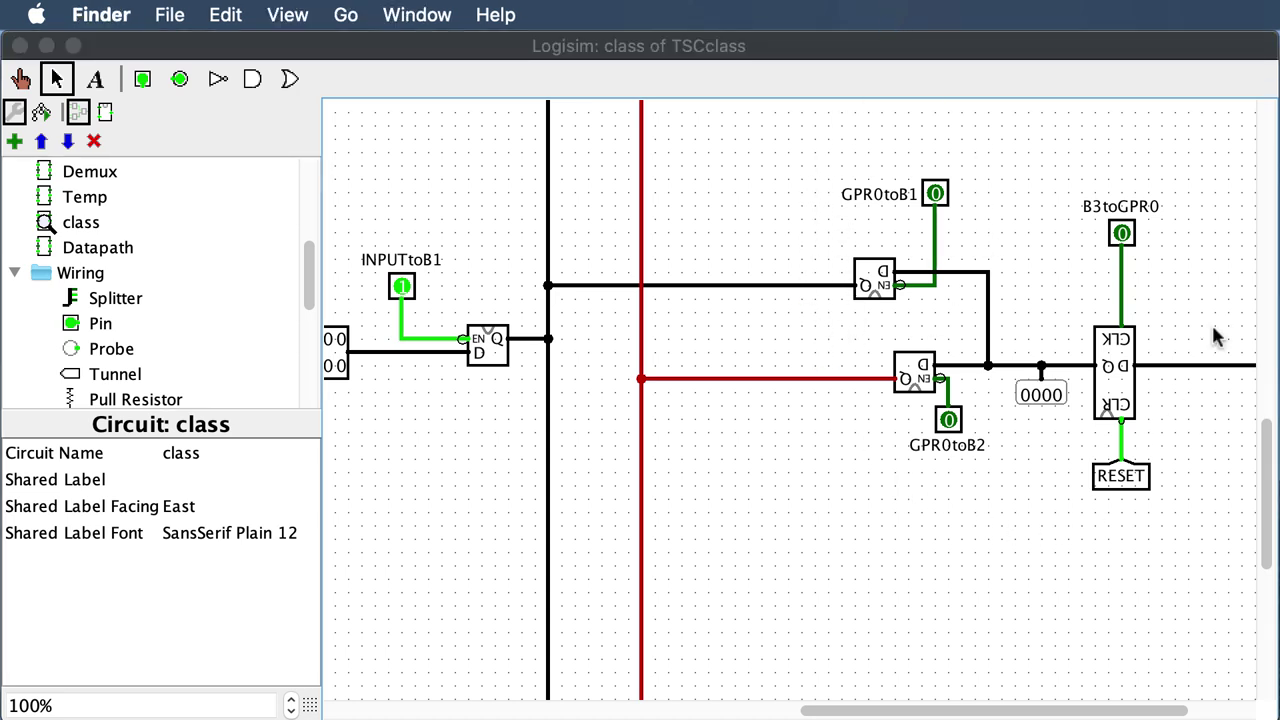
scroll(1034, 222, "up", 3)
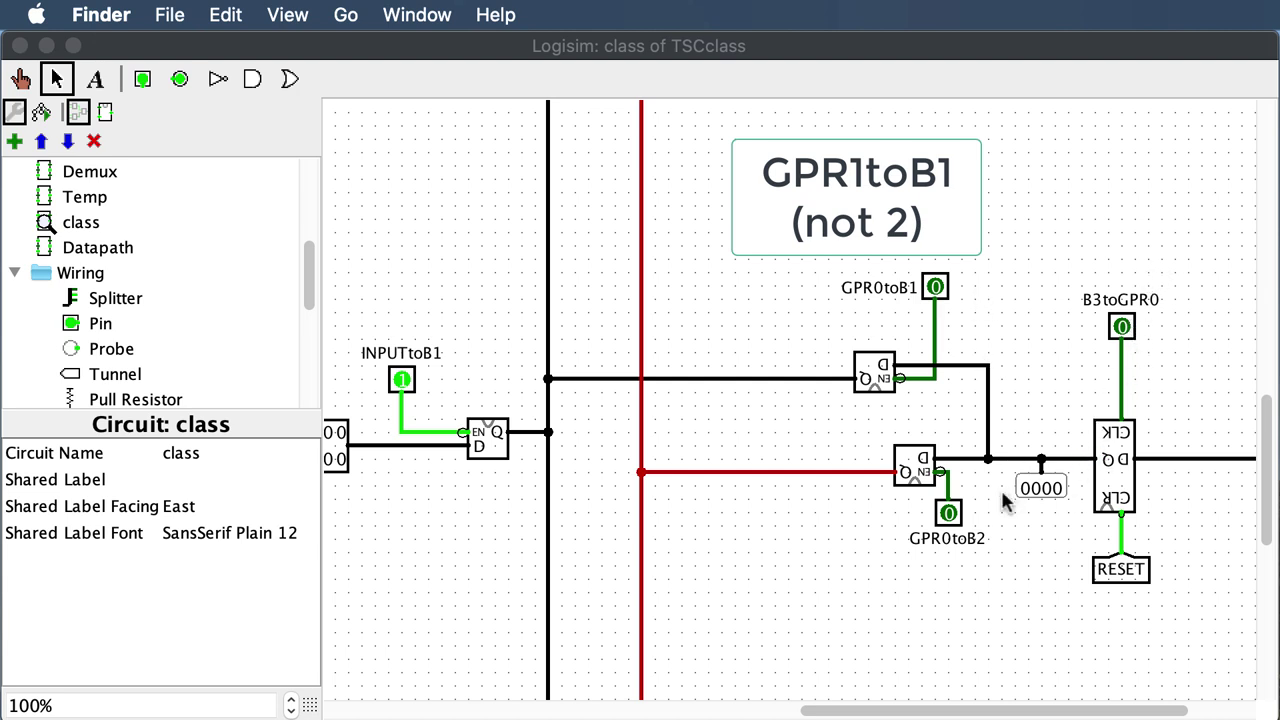
scroll(1003, 500, "down", 3)
scroll(1003, 500, "down", 4)
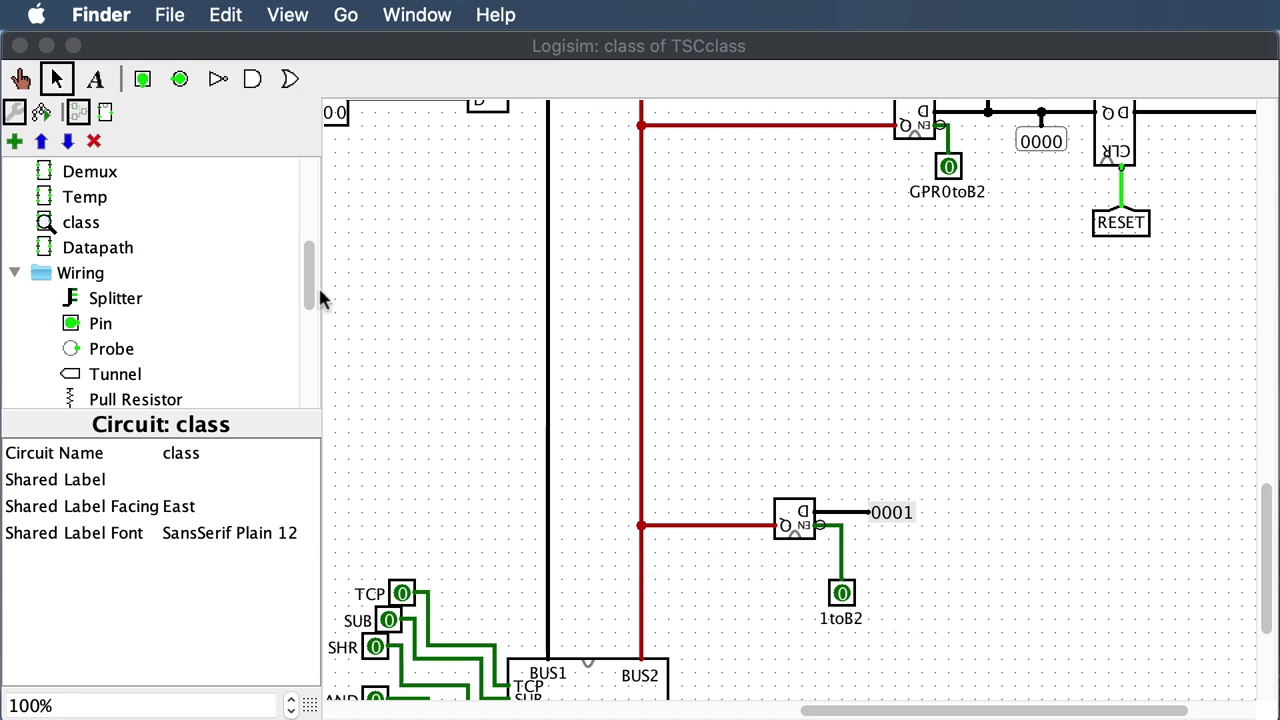
left_click(21, 80)
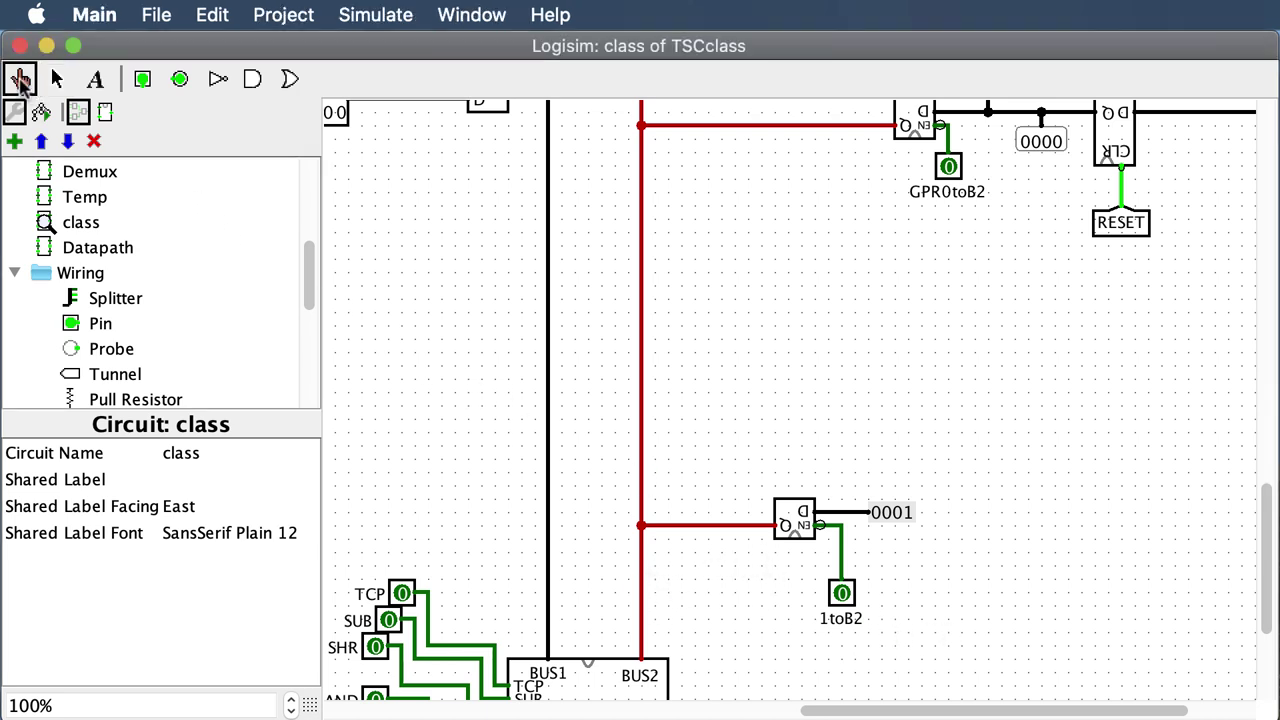
left_click(843, 595)
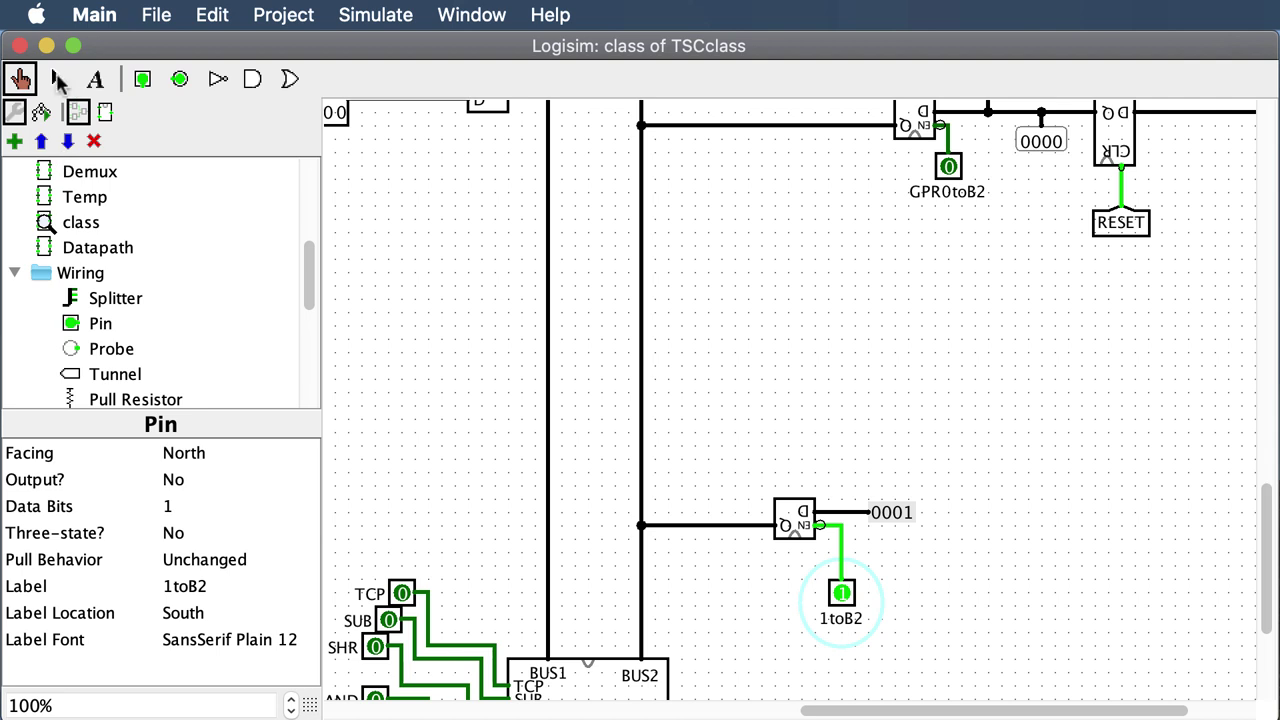
left_click(58, 80)
Place a south-facing 16-bit constant above the 1toB2 buffer and draw a bent wire from its output toward the buffer
scroll(128, 334, "down", 5)
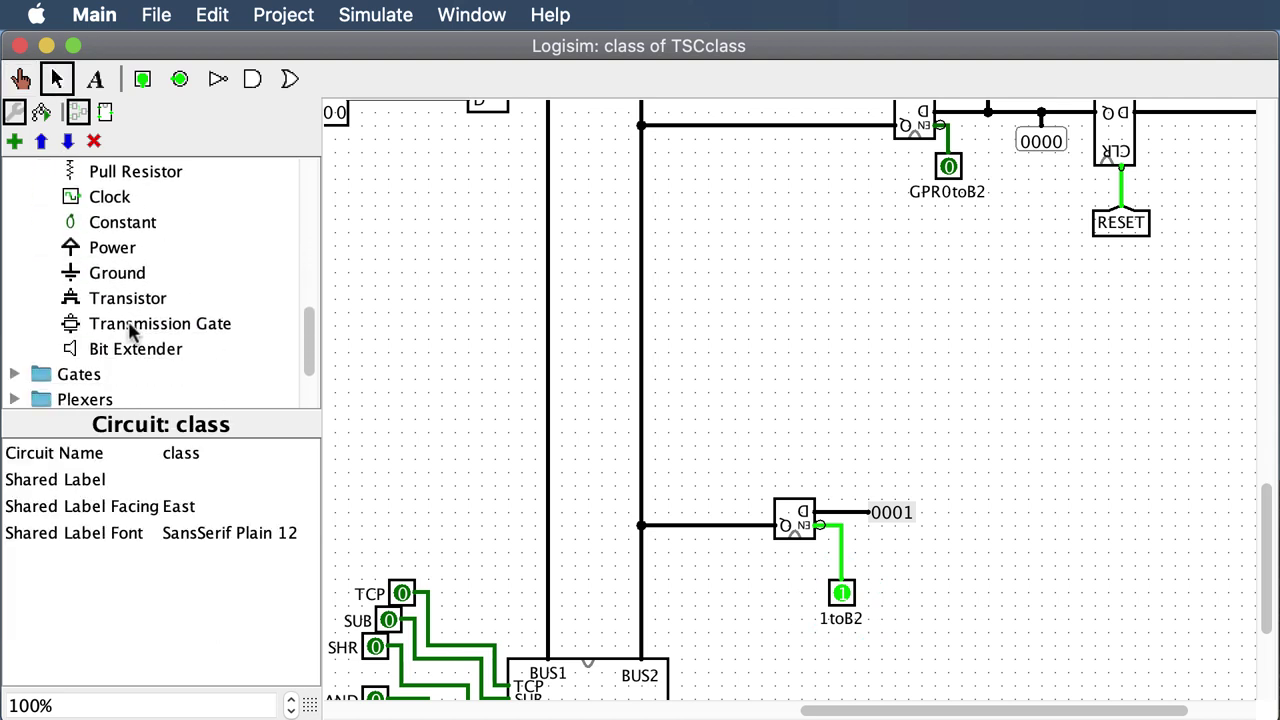
left_click(128, 224)
left_click(920, 410)
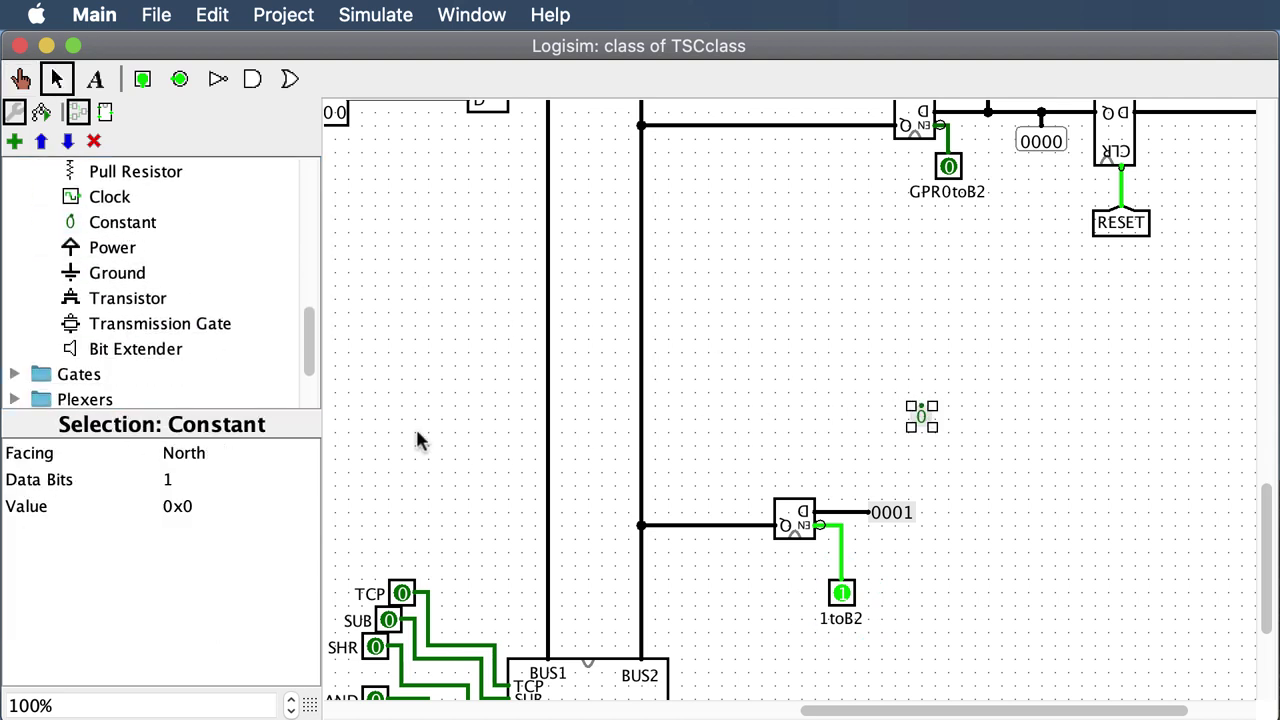
left_click(211, 483)
scroll(227, 552, "down", 4)
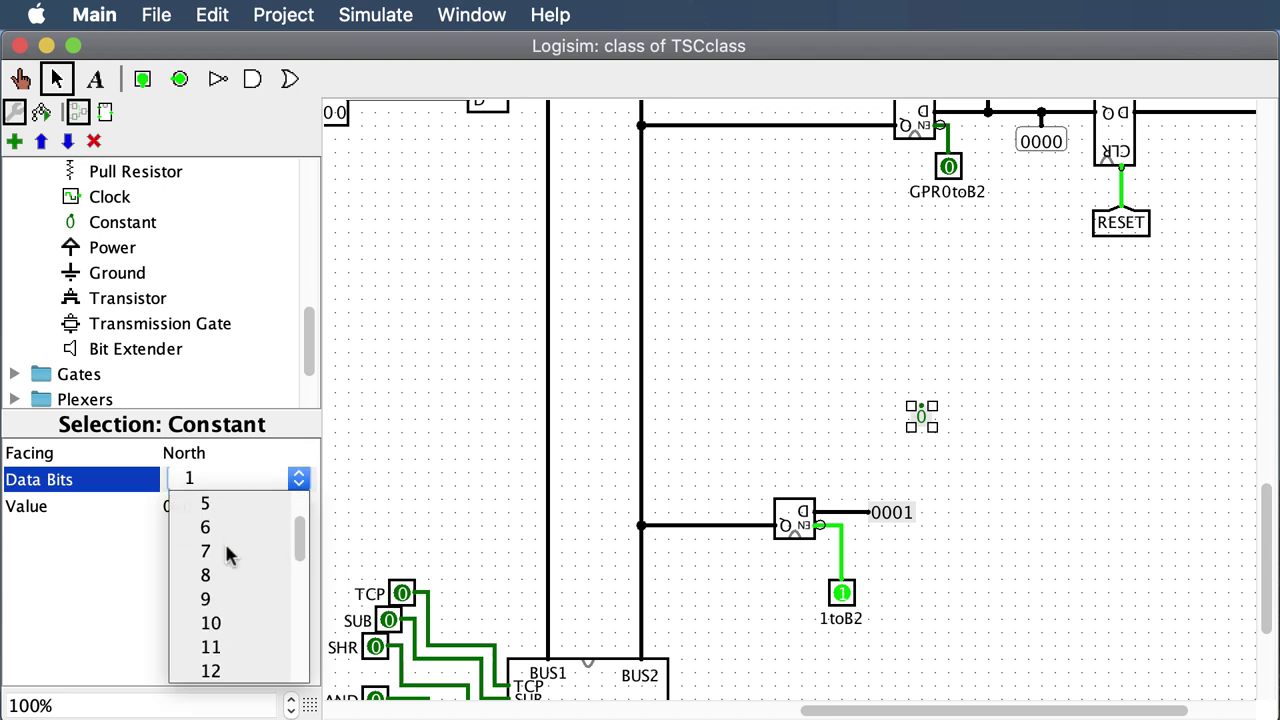
left_click(227, 573)
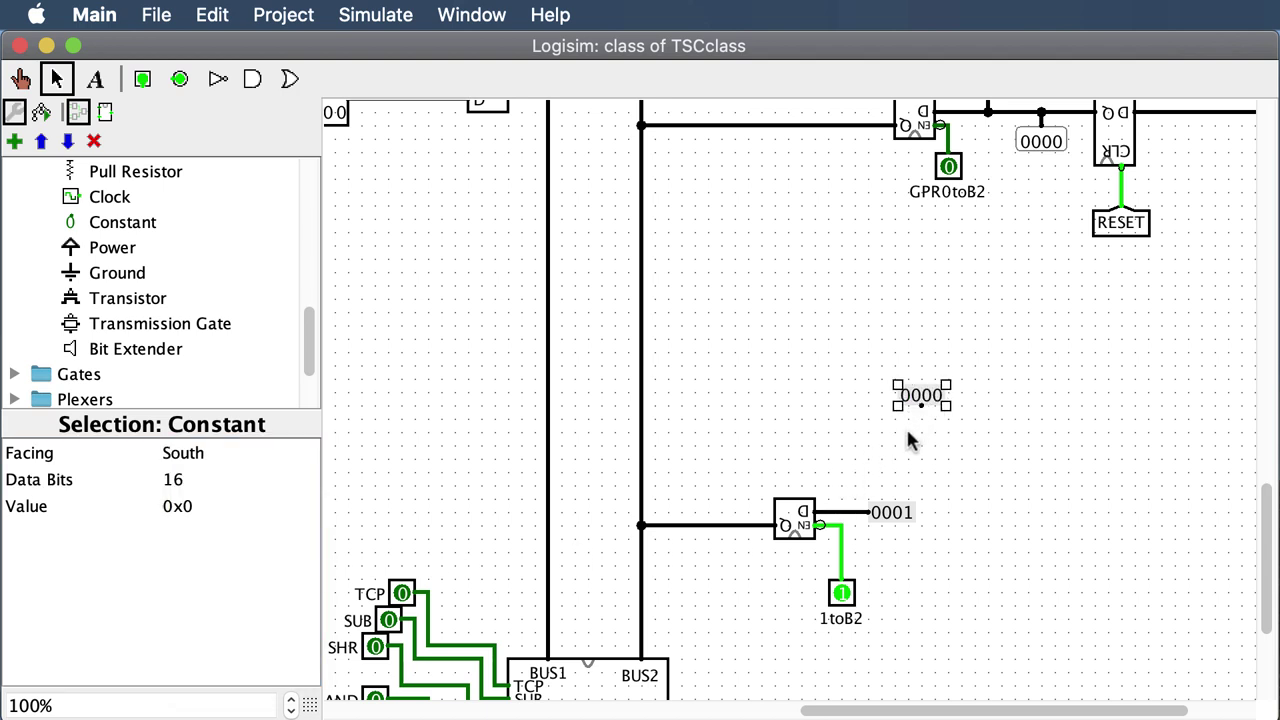
left_click_drag(920, 410, 840, 470)
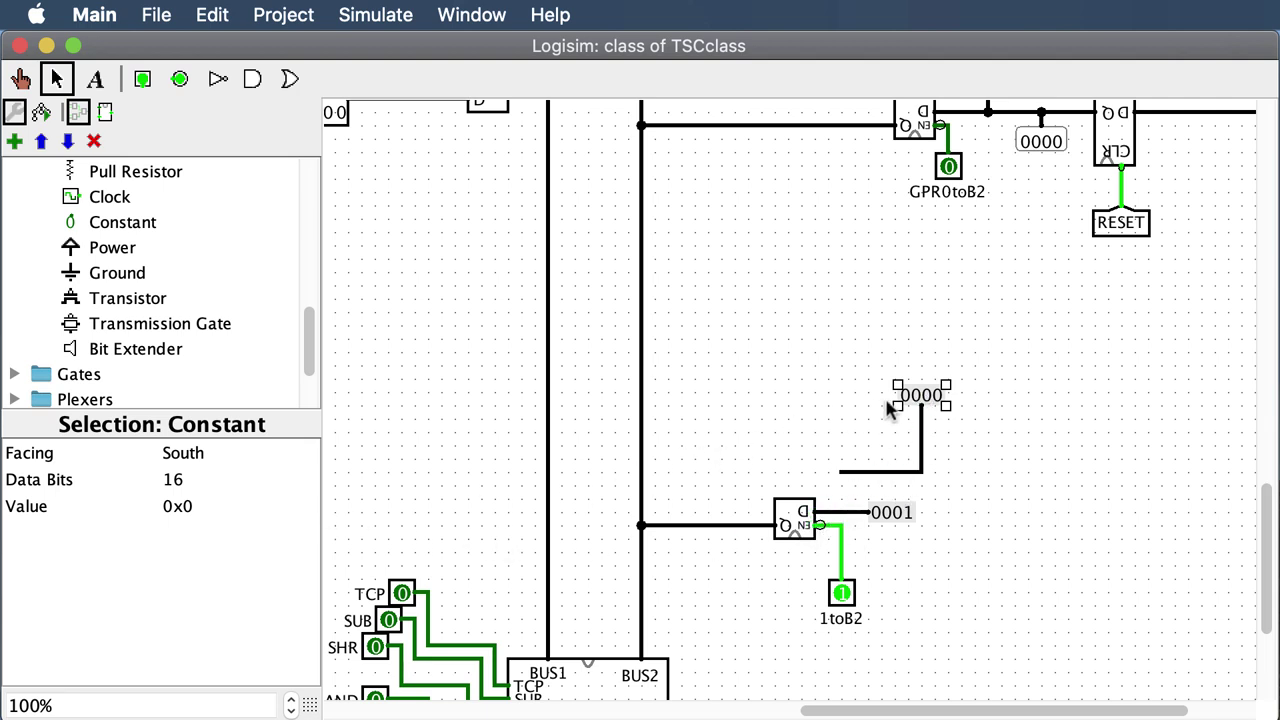
Set the new constant's value to 0x0001 and select the constant together with its wire
left_click(252, 509)
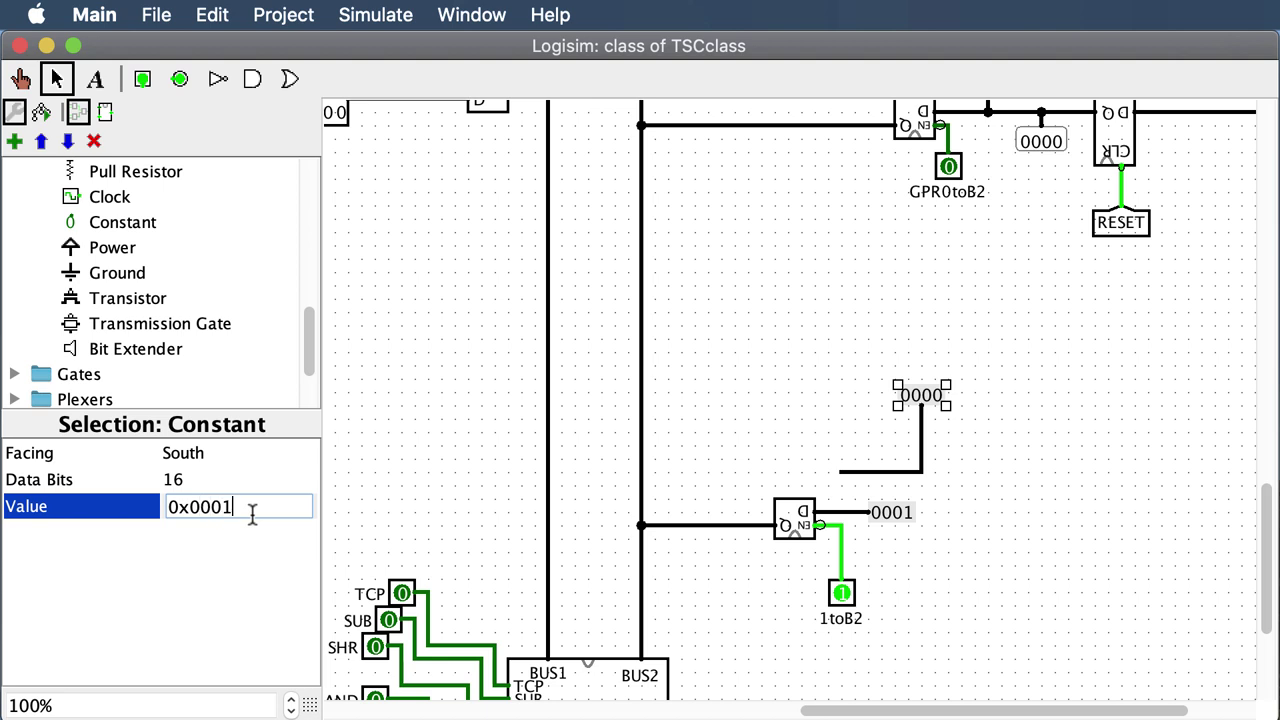
left_click(386, 455)
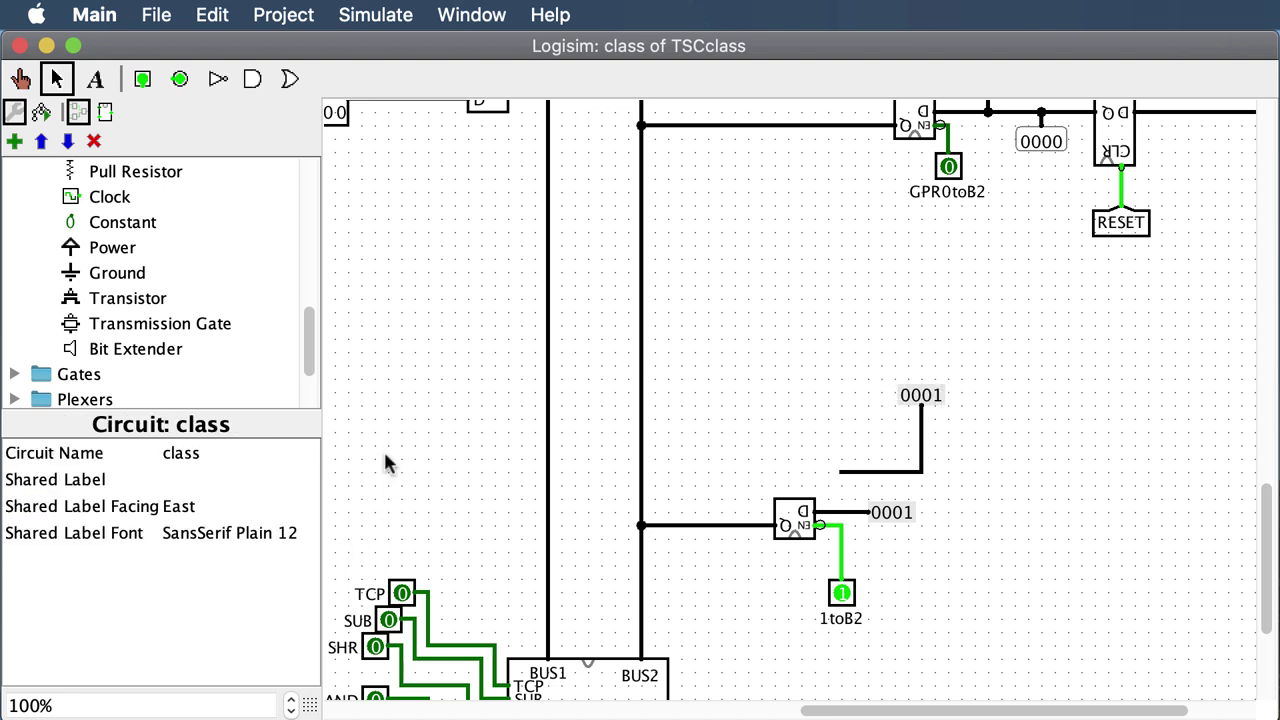
left_click_drag(798, 358, 985, 484)
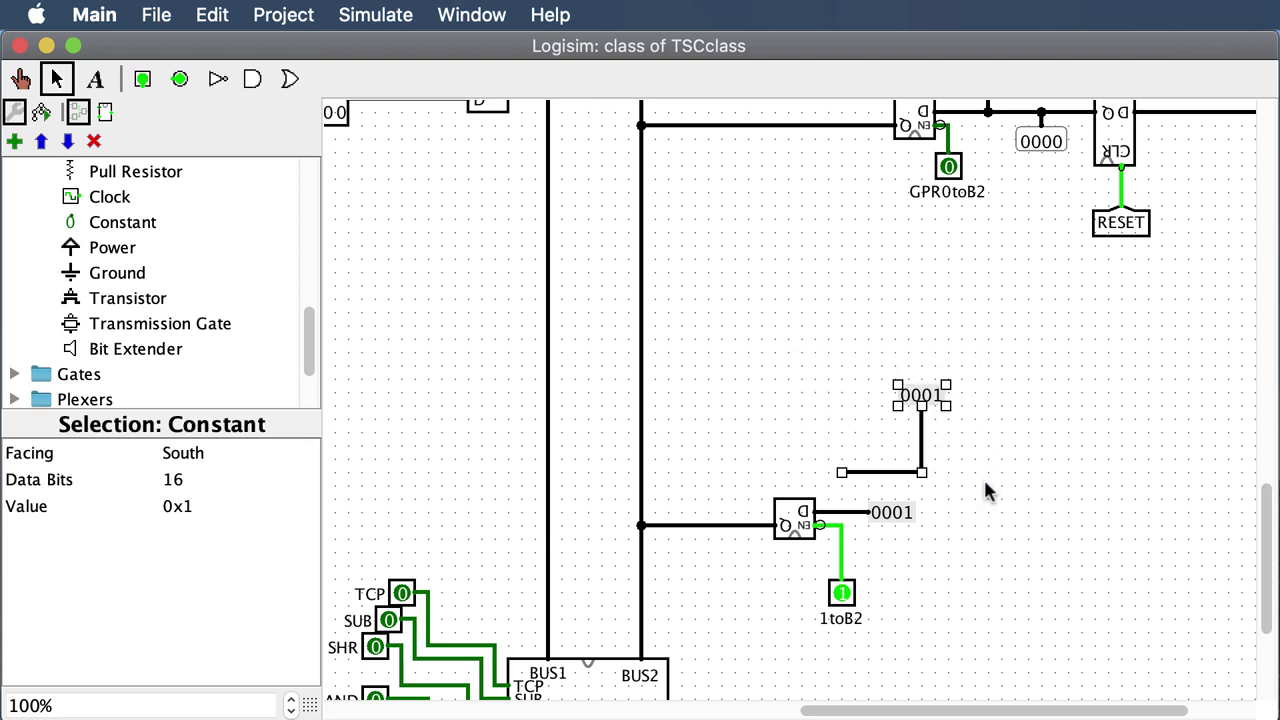
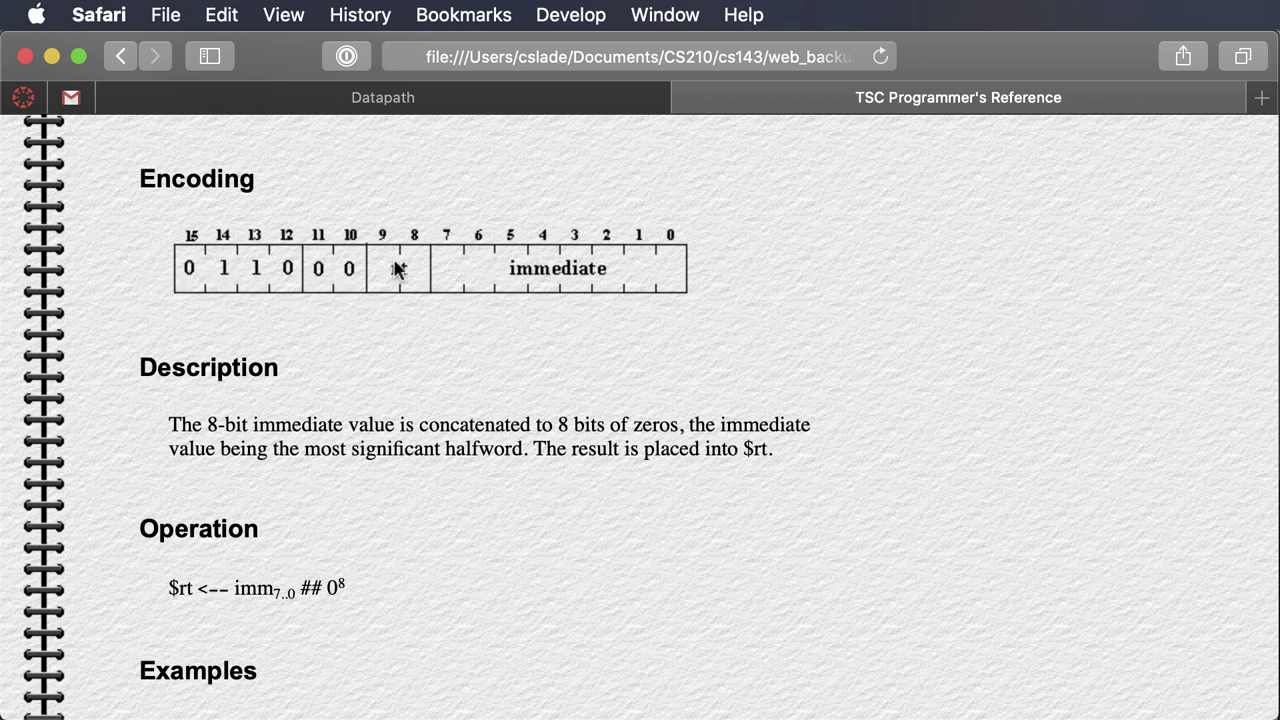
Switch to Logisim and place a west-facing splitter between the tri-state buffers and the IR register
key("super+Tab")
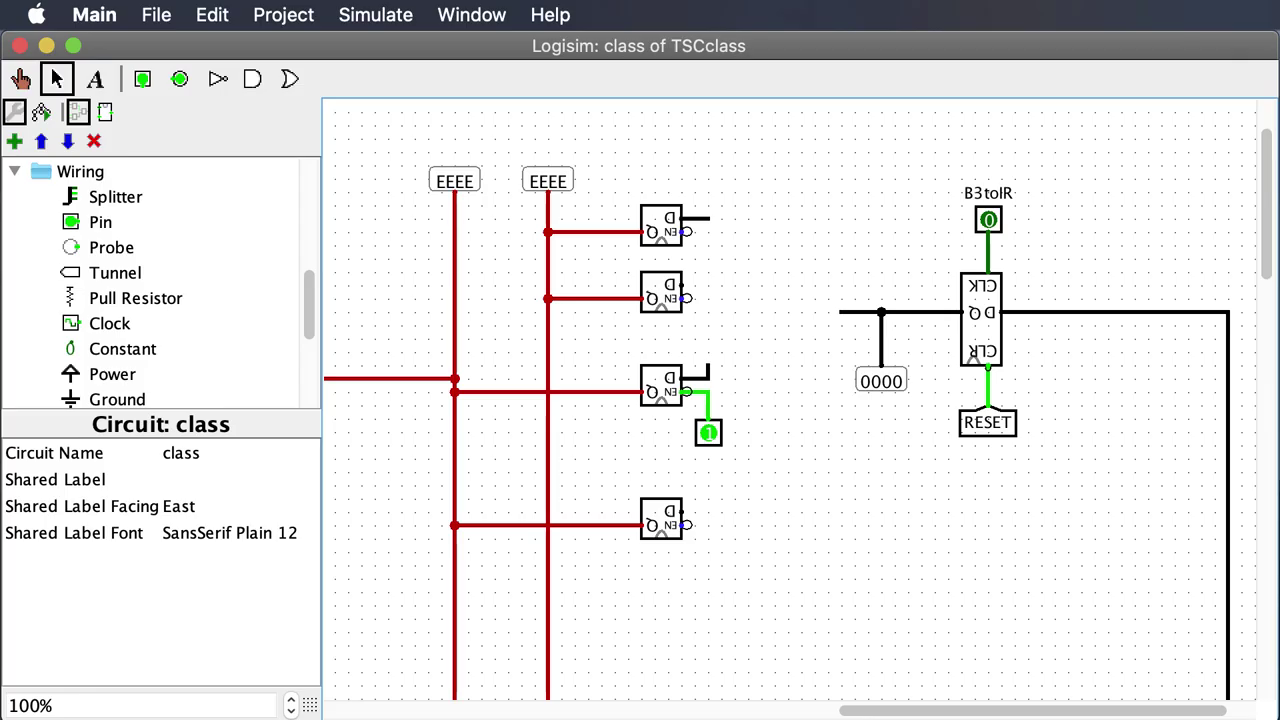
left_click(70, 200)
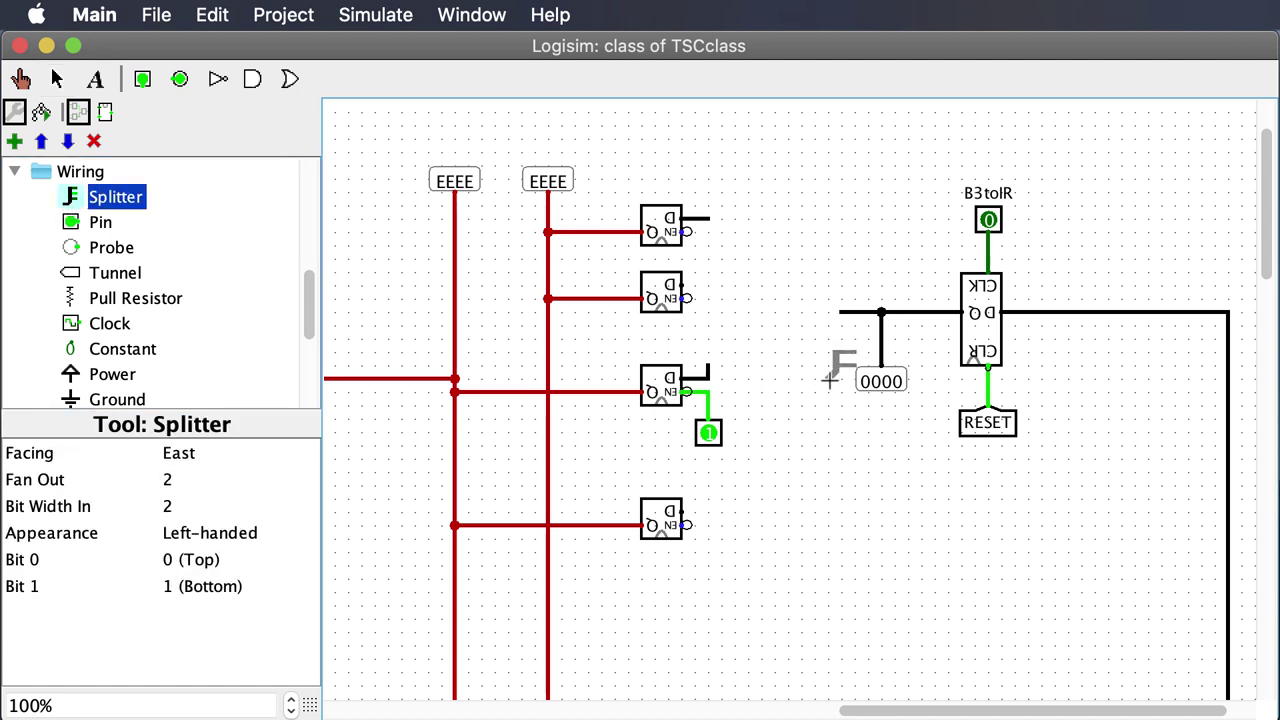
key("Left")
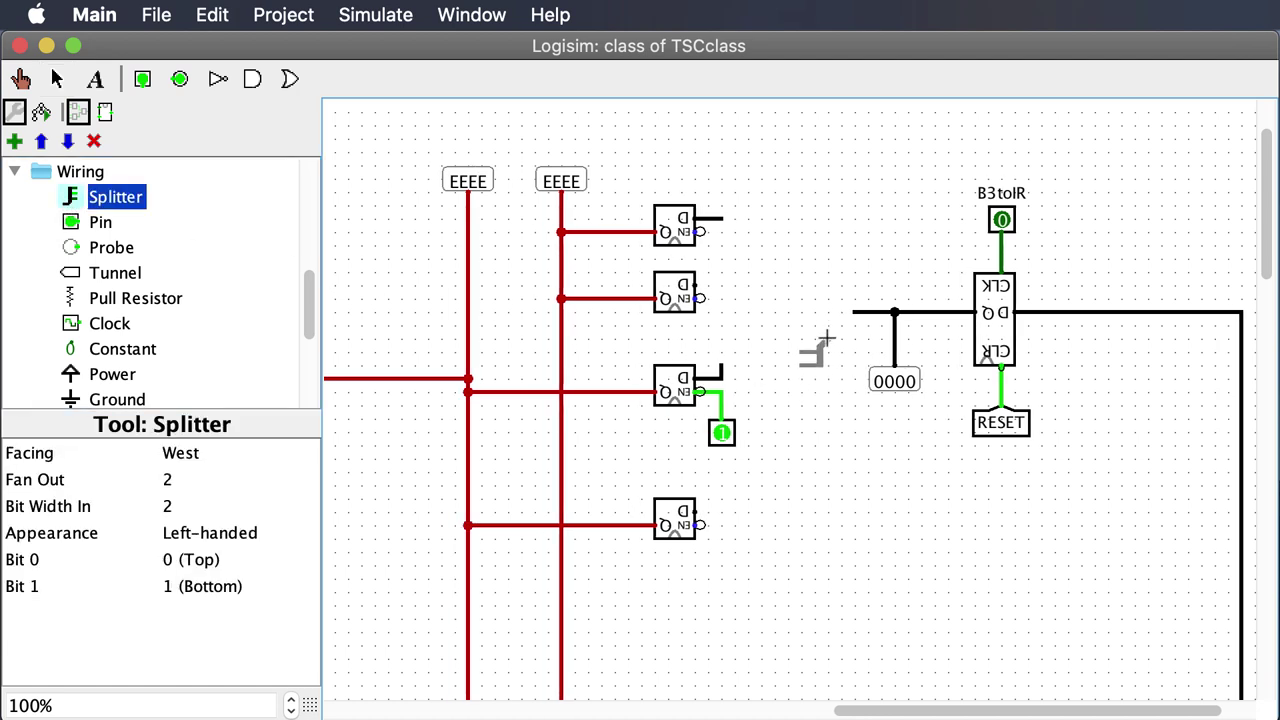
left_click(808, 342)
Draw three branch wires from the IR register's Q output toward the two upper buffers and the lowest buffer
left_click_drag(851, 316, 840, 219)
left_click_drag(854, 259, 800, 262)
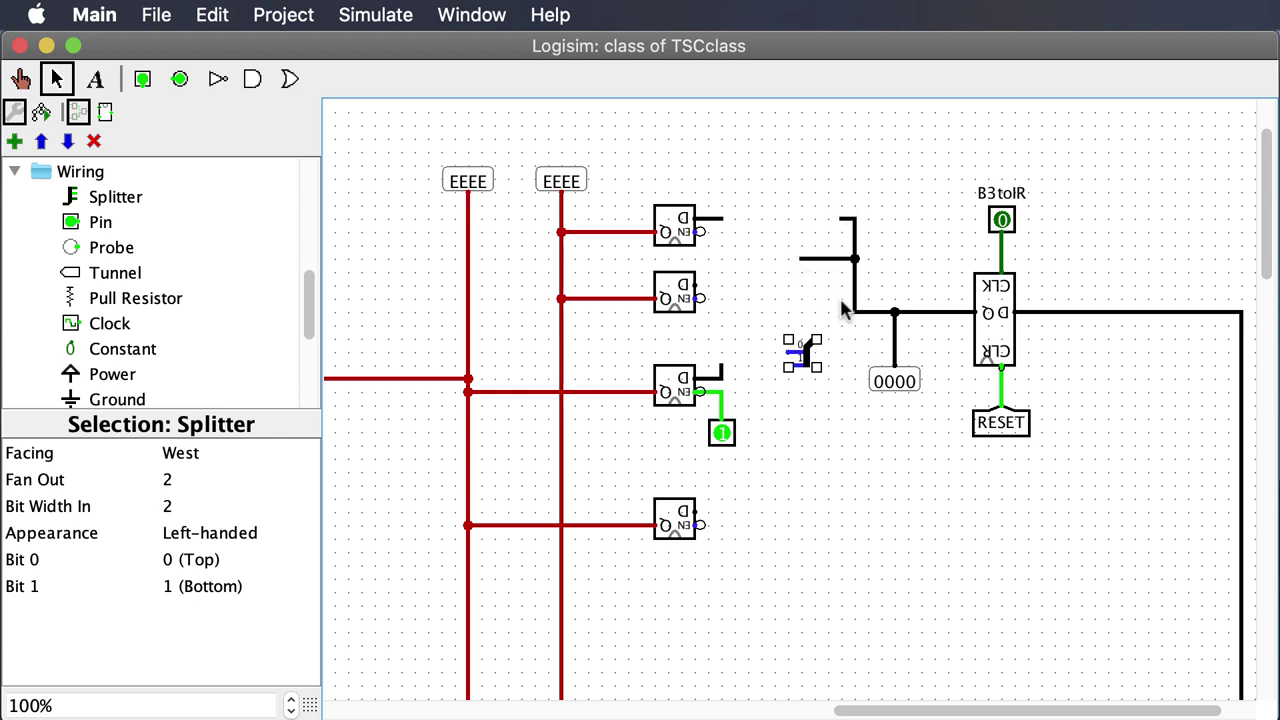
left_click_drag(855, 316, 757, 540)
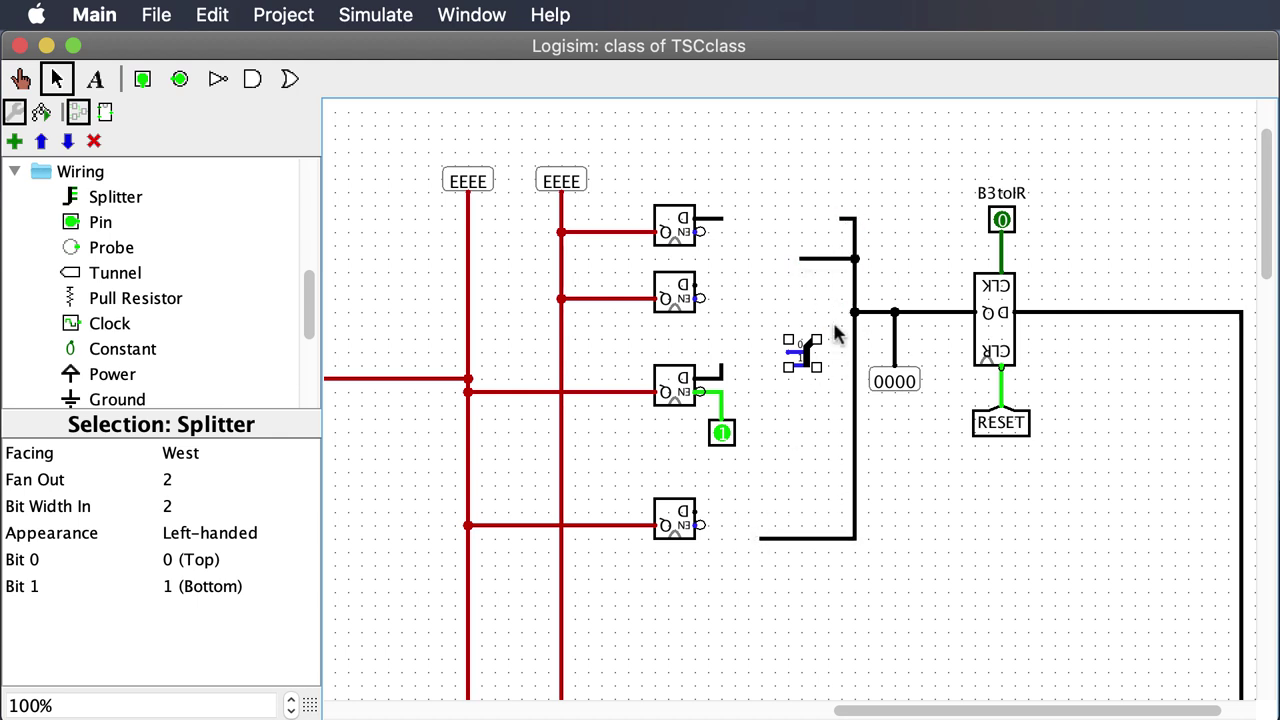
Wire the splitter's combined end to the IR output line and set its Bit Width In to 16
left_click_drag(854, 325, 815, 337)
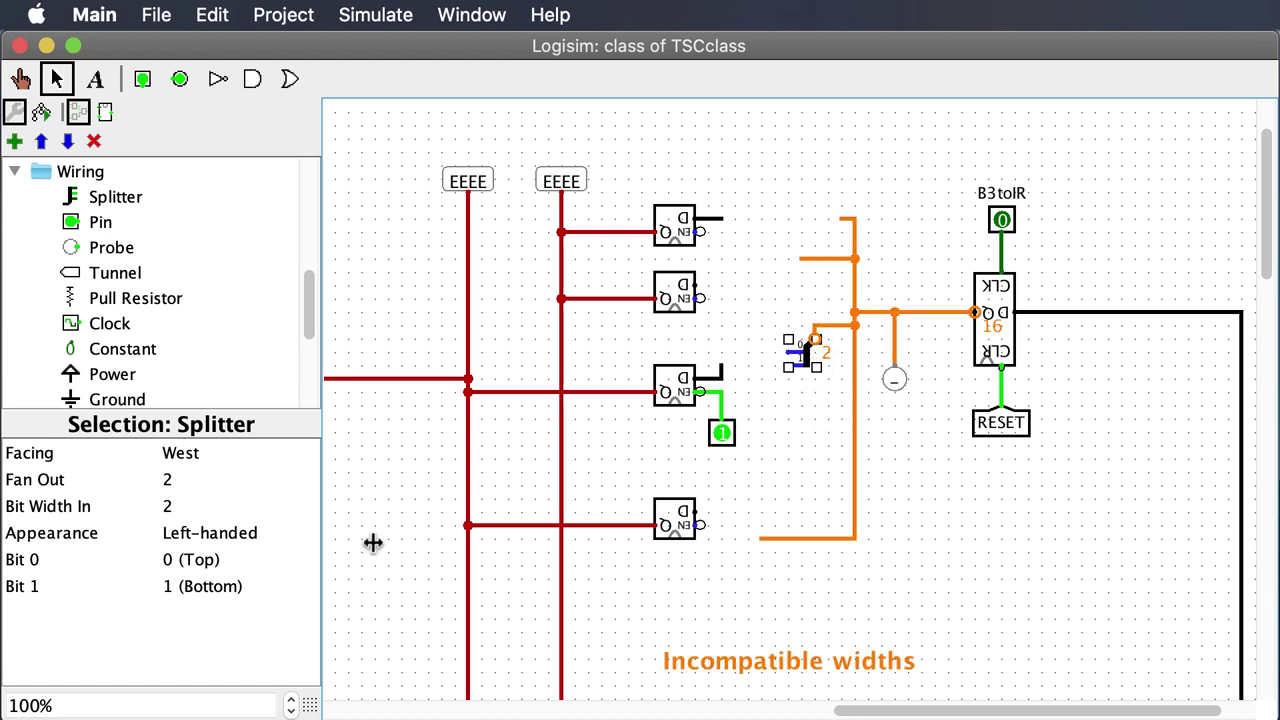
left_click(167, 506)
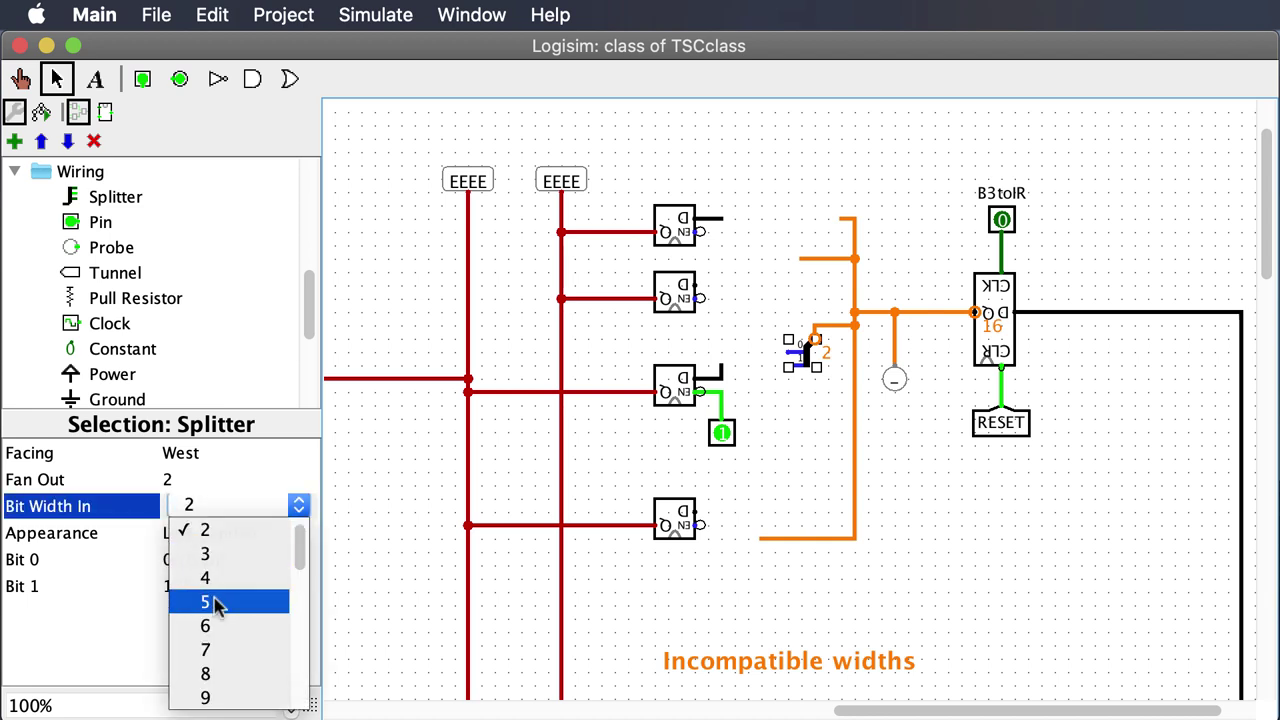
scroll(210, 600, "down", 4)
left_click(212, 673)
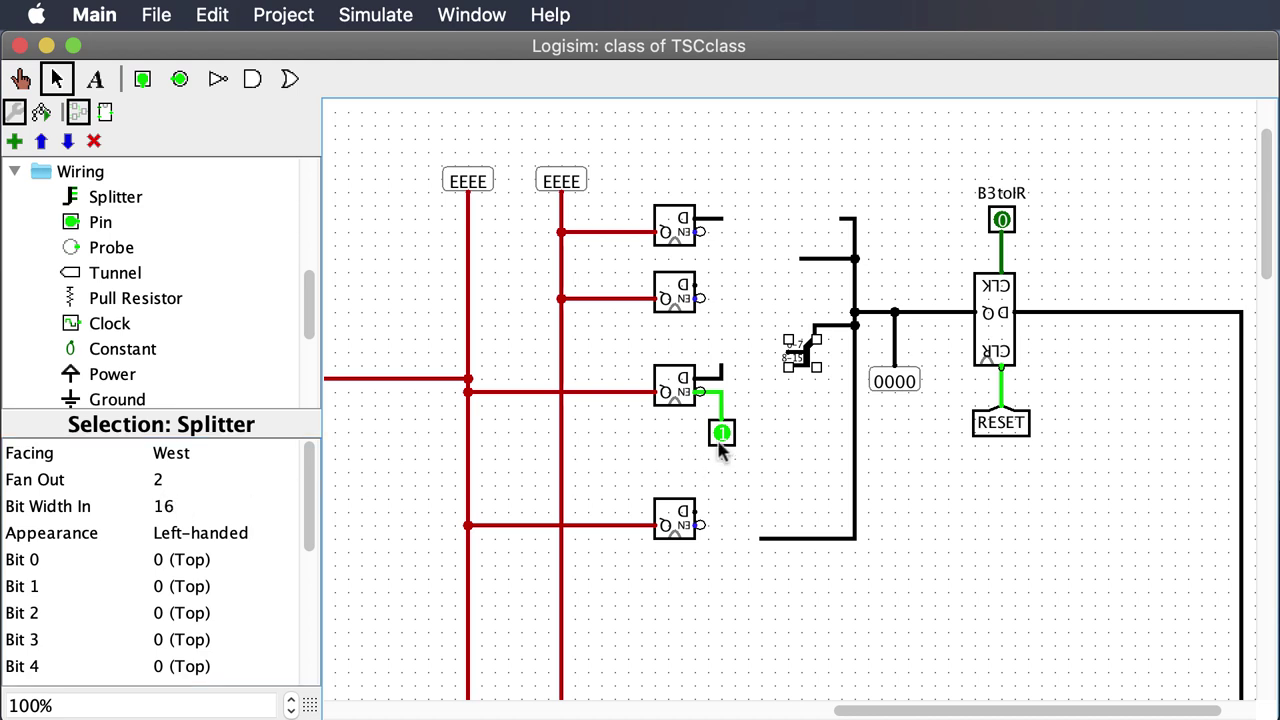
Draw a short wire out of the 16-bit splitter's bits 0-7 output toward the third tri-state buffer
left_click(291, 700)
scroll(778, 577, "right", 8)
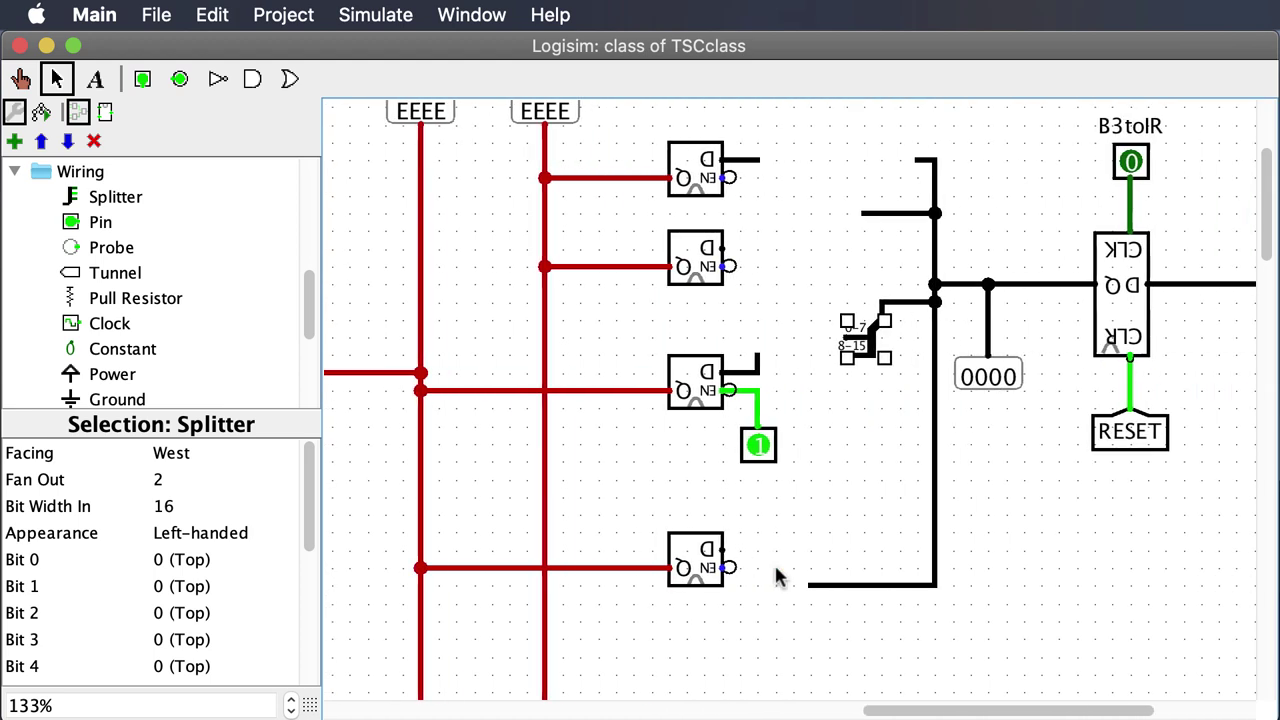
left_click(1068, 538)
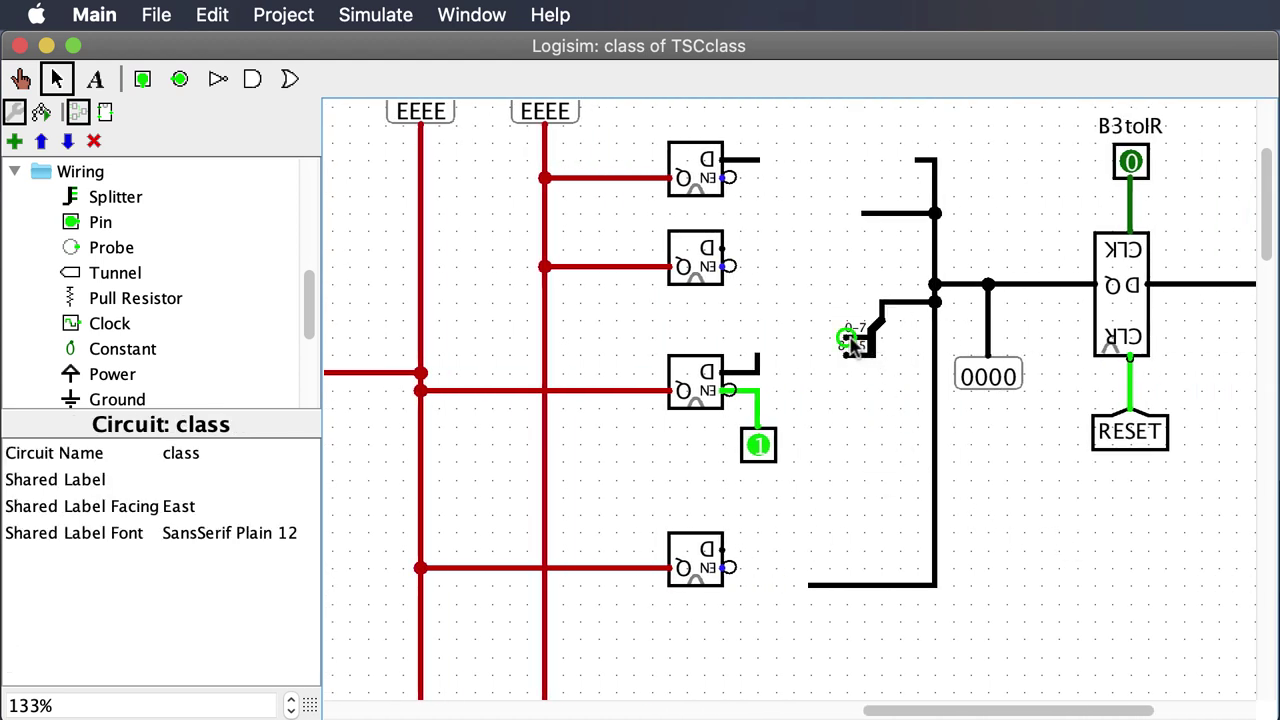
mouse_move(851, 342)
Try to place an east-facing duplicate of the 16-bit splitter between the existing splitter and the third tri-state buffer
left_click(118, 198)
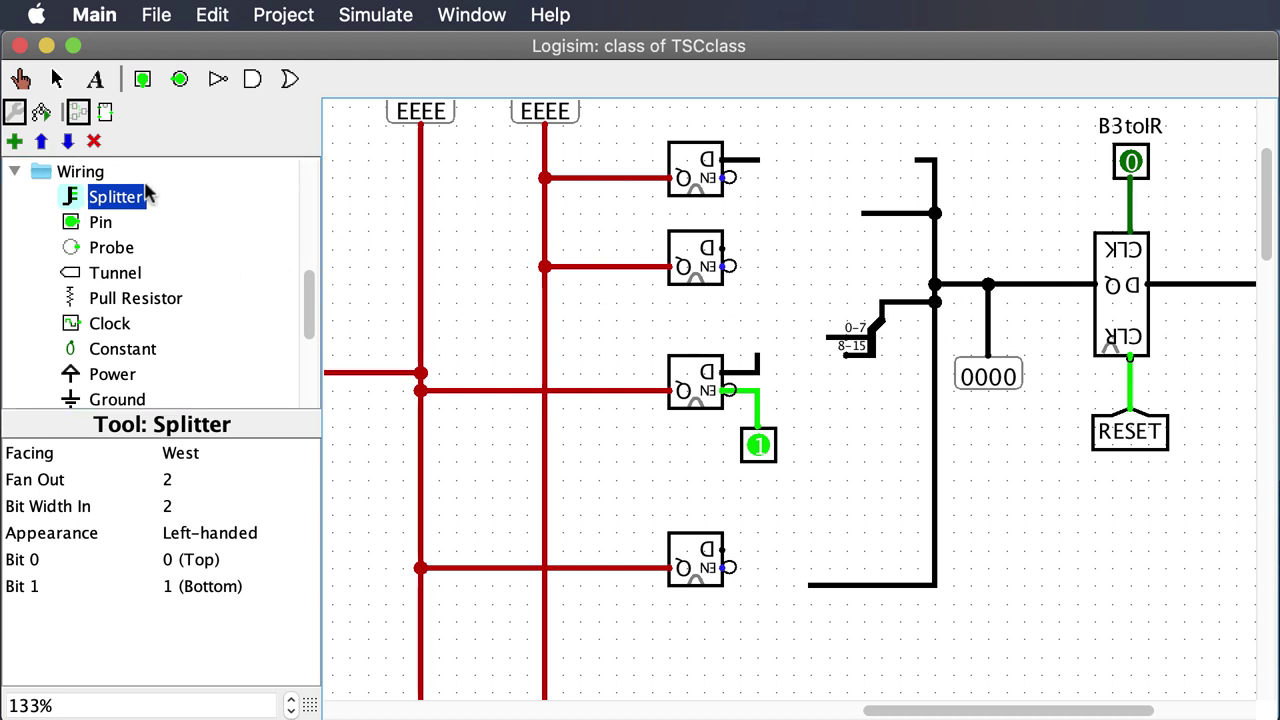
left_click(57, 79)
left_click(867, 338)
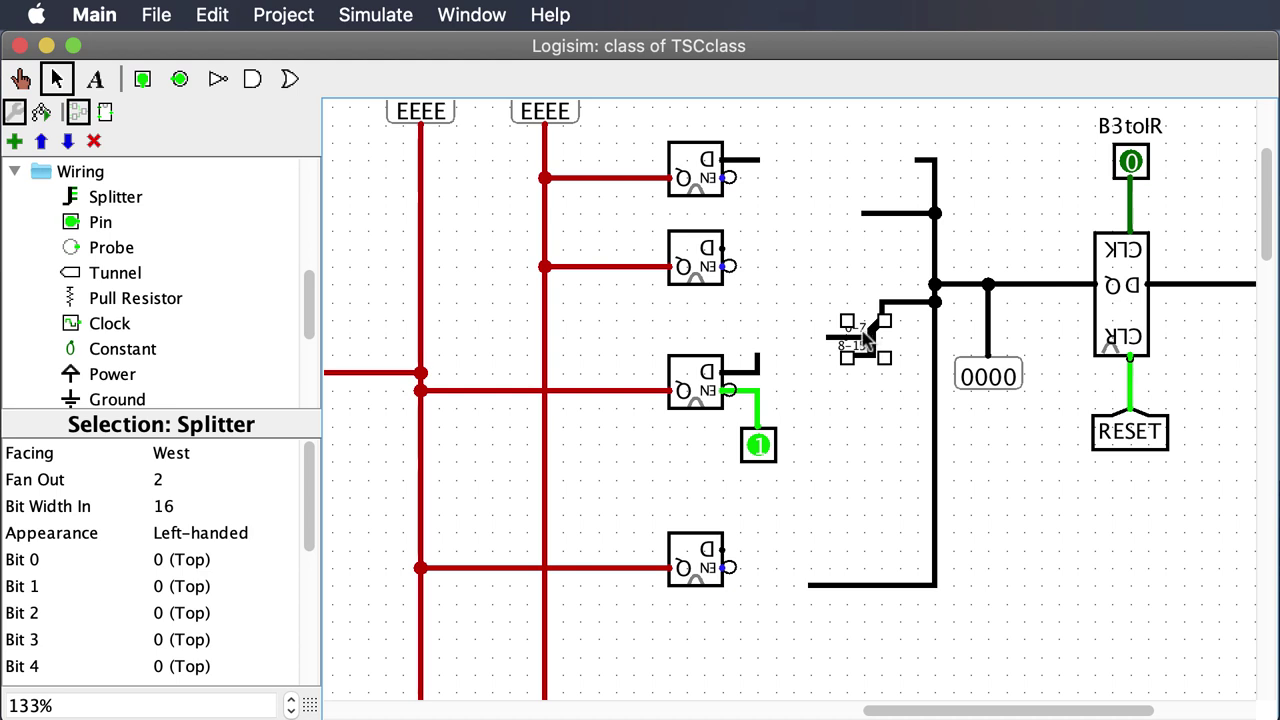
key("super+d")
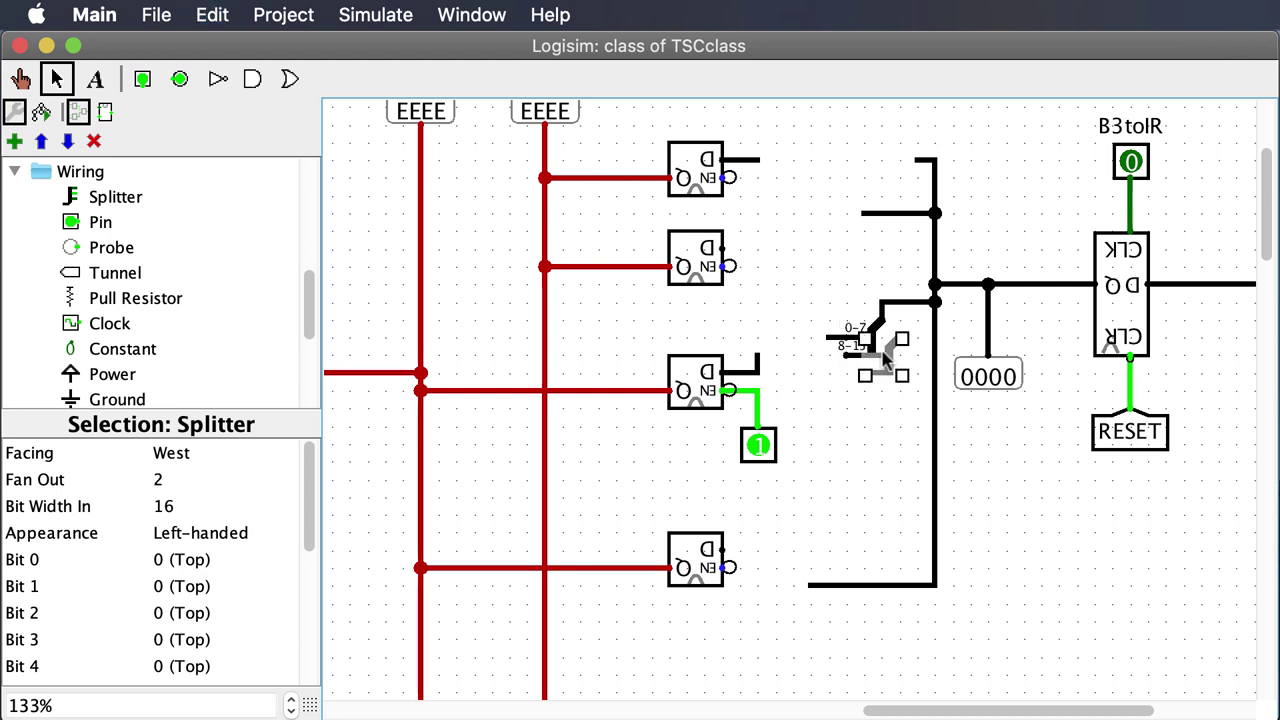
left_click_drag(893, 360, 843, 397)
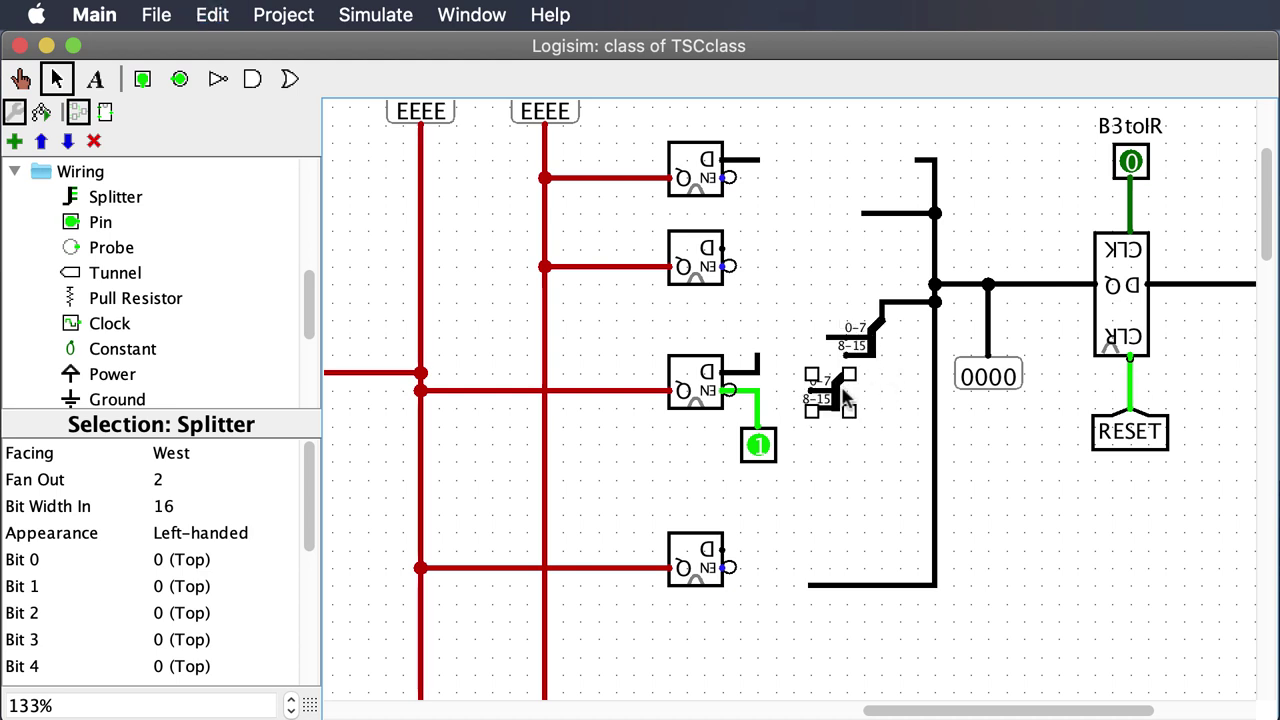
key("Up")
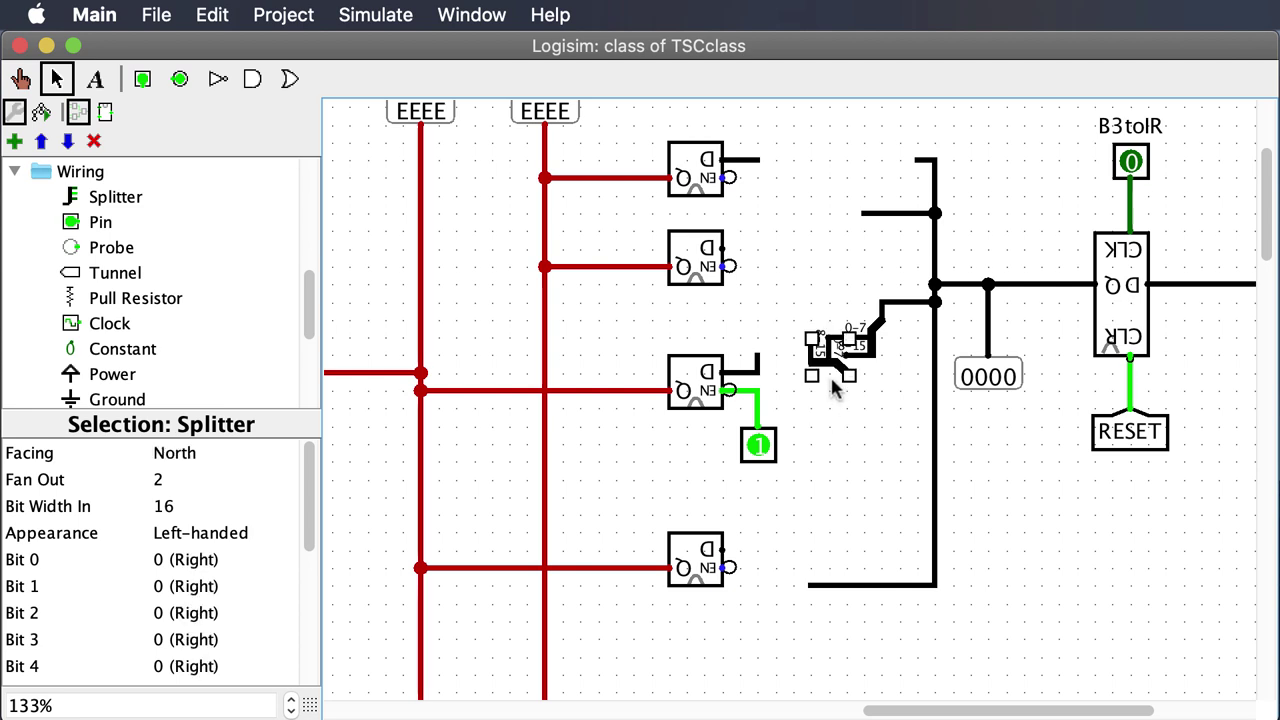
key("Right")
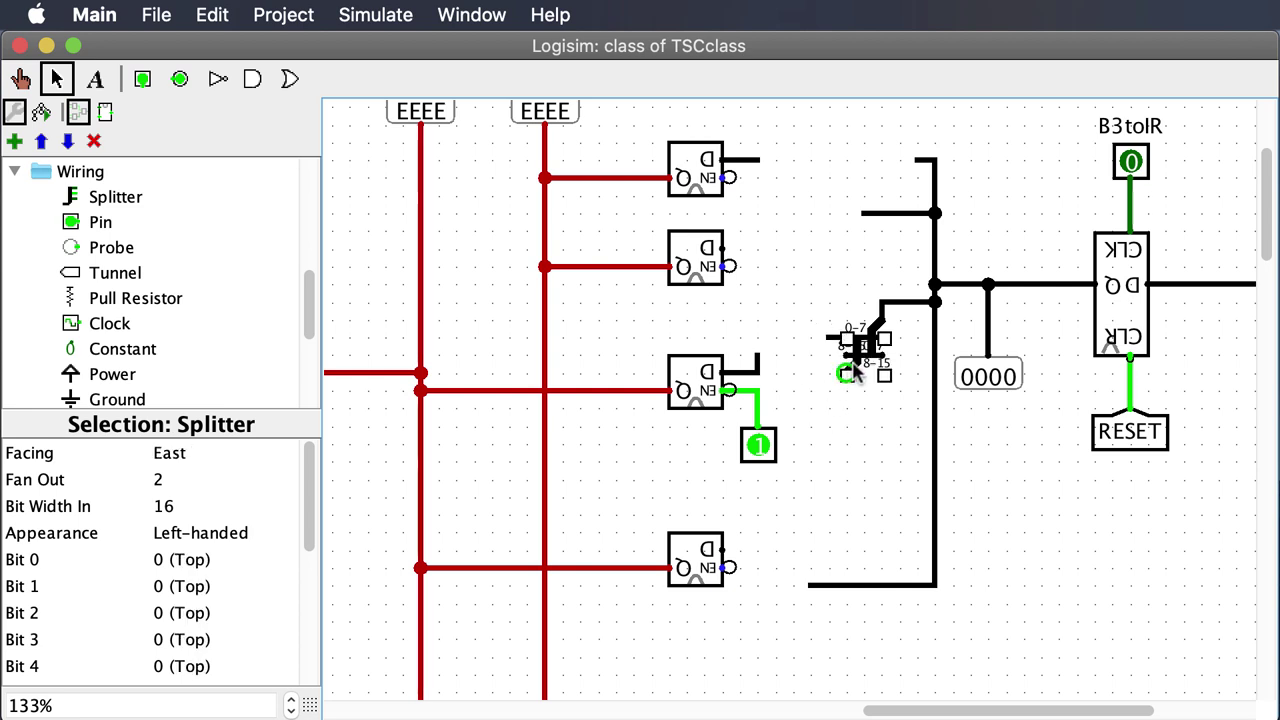
mouse_move(855, 370)
left_mouse_down()
mouse_move(810, 362)
mouse_move(830, 400)
left_mouse_up()
left_click(837, 402)
left_click(838, 405)
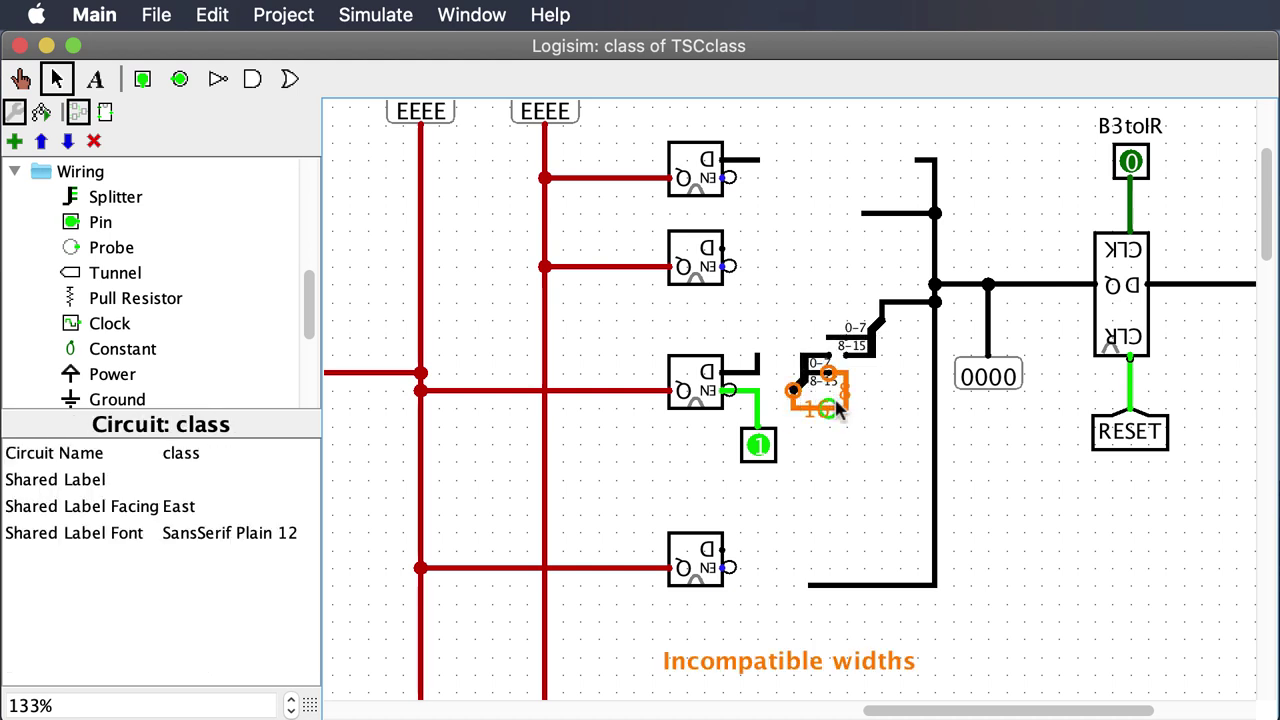
Delete the duplicate splitter and the stray wires around it
left_click(846, 395)
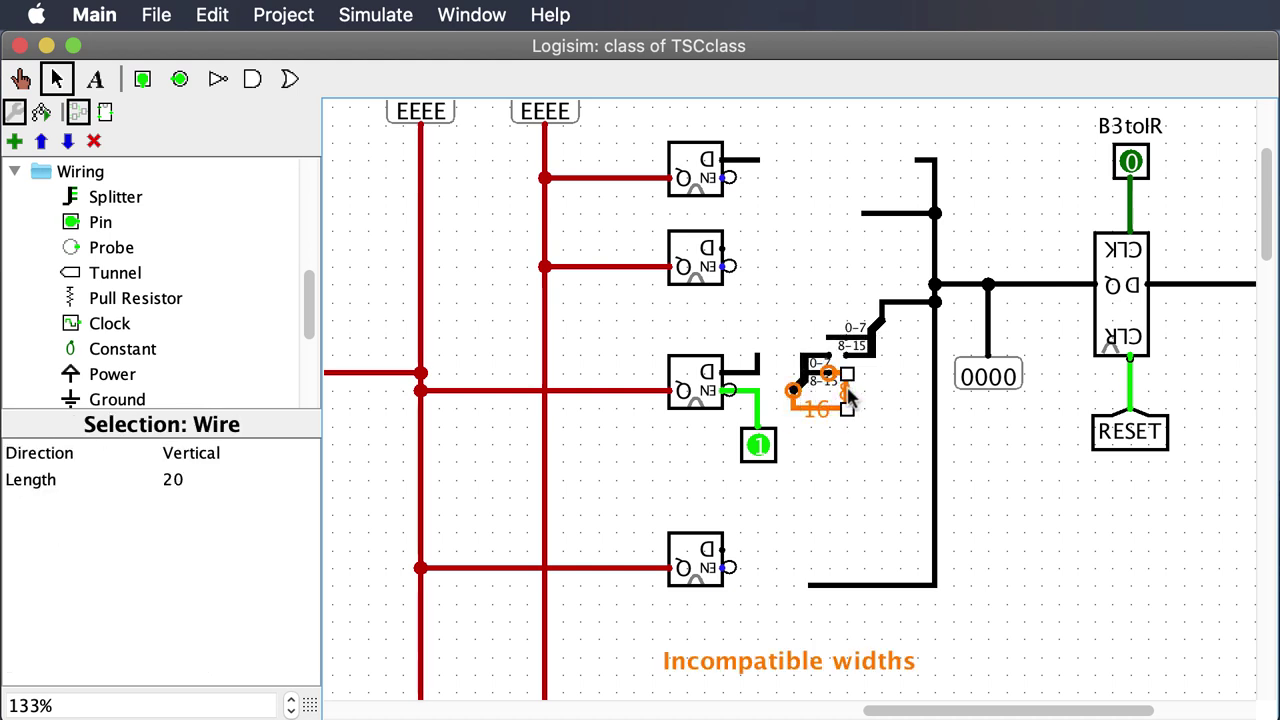
key("Delete")
left_click(830, 409)
left_click(834, 391)
left_click(836, 370)
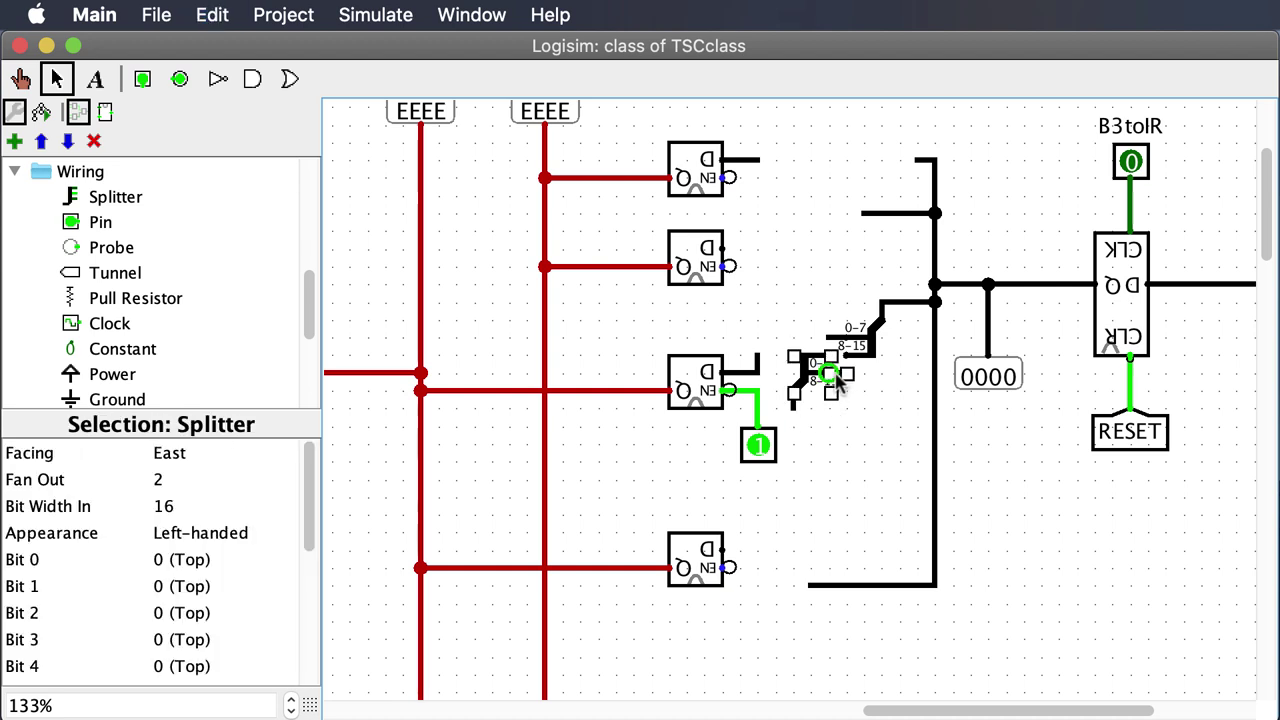
key("Delete")
left_click(794, 400)
key("Delete")
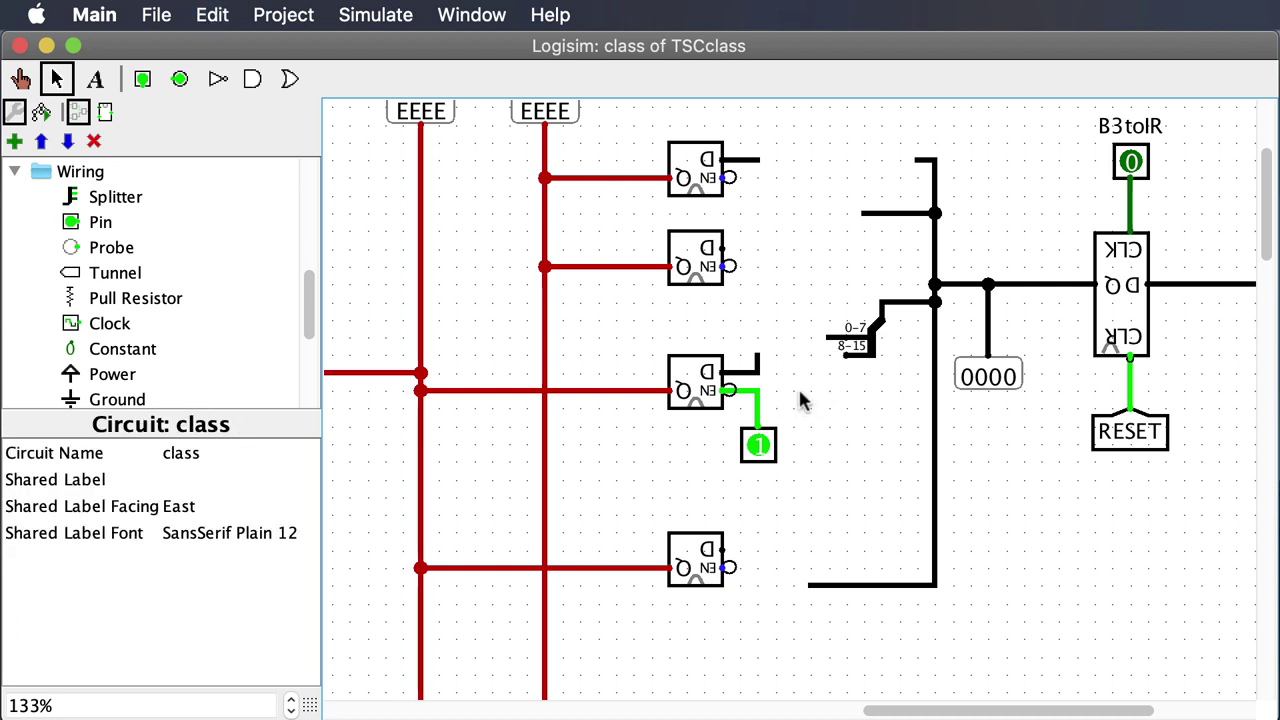
Duplicate the splitter facing east onto the third buffer's D wire and connect the original's bits 0-7 to the duplicate's bits 8-15
left_click(873, 336)
key("super+d")
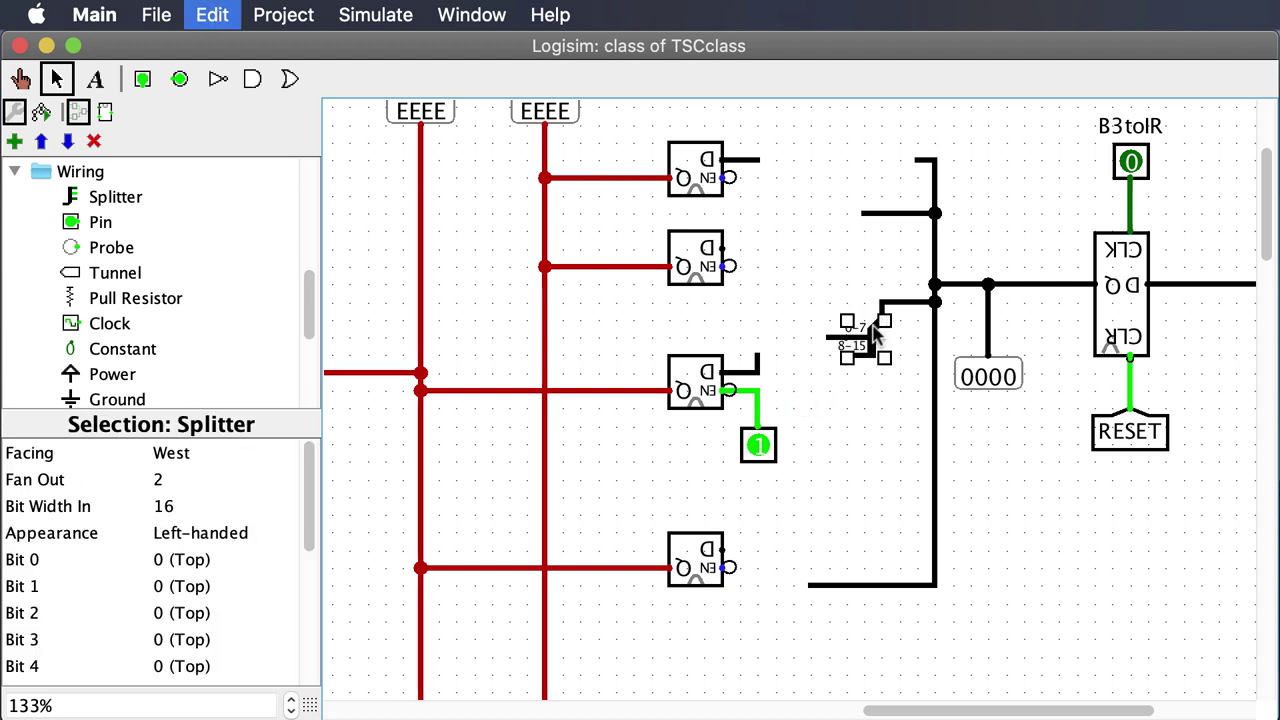
left_click_drag(898, 360, 770, 338)
key("Right")
left_click(833, 445)
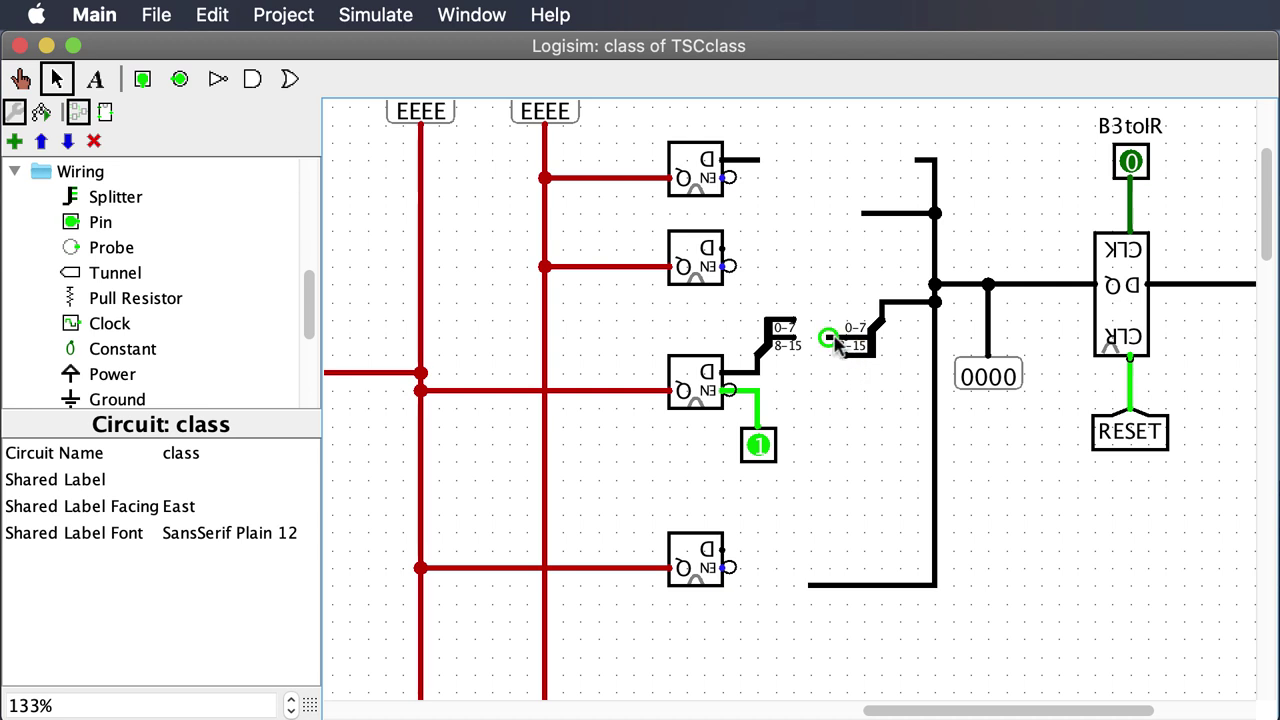
left_click_drag(828, 339, 804, 339)
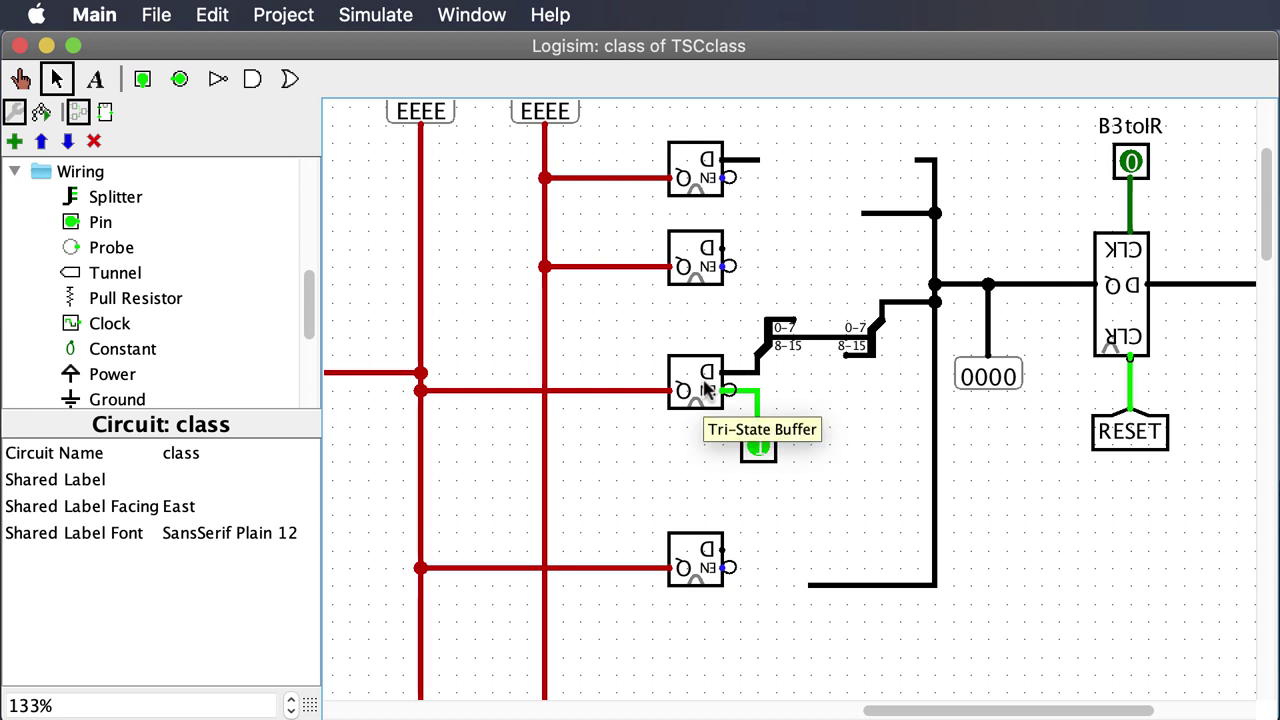
Label the third buffer's enable pin UPtoB1 and set its label location to South
left_click(759, 448)
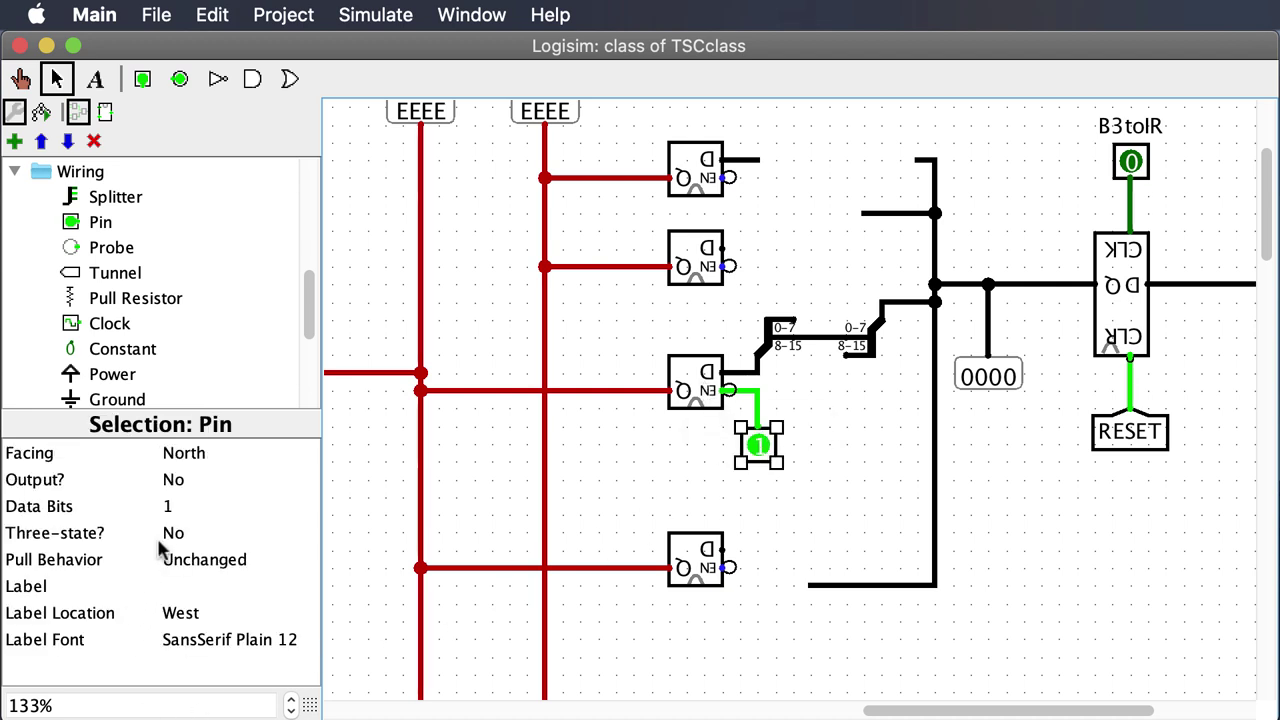
left_click(172, 584)
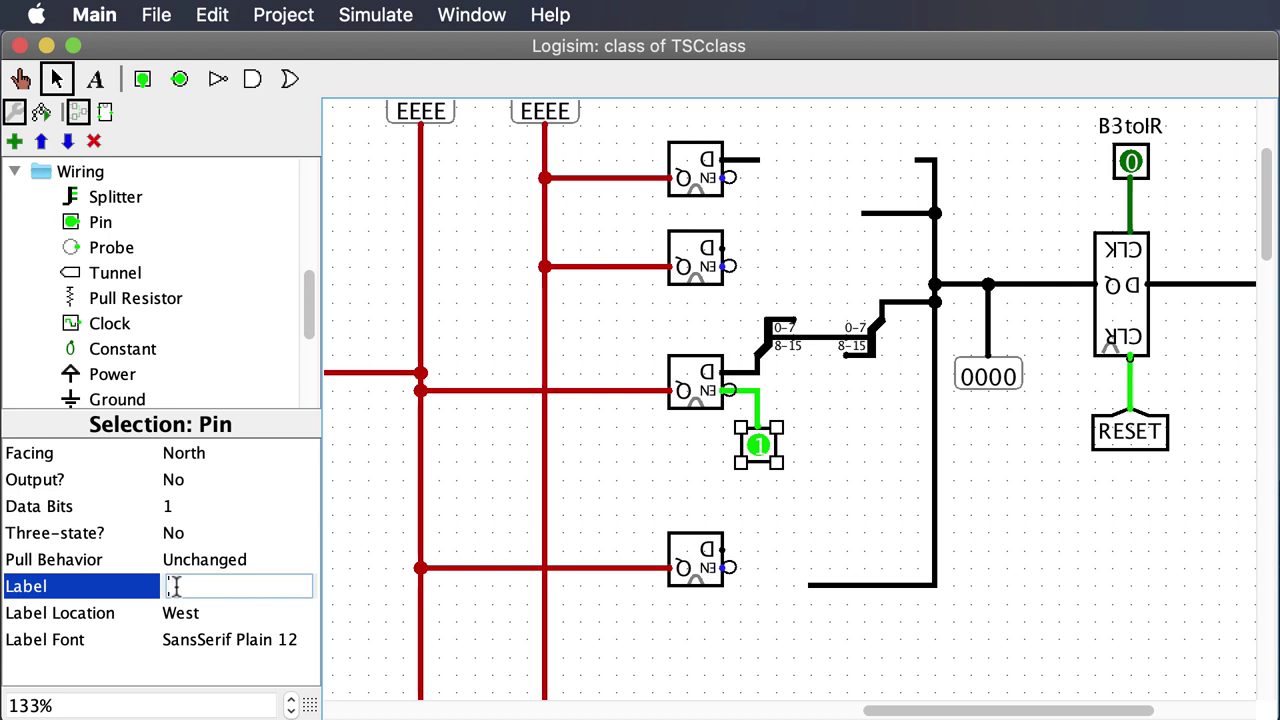
type("UPtoB1")
key("Return")
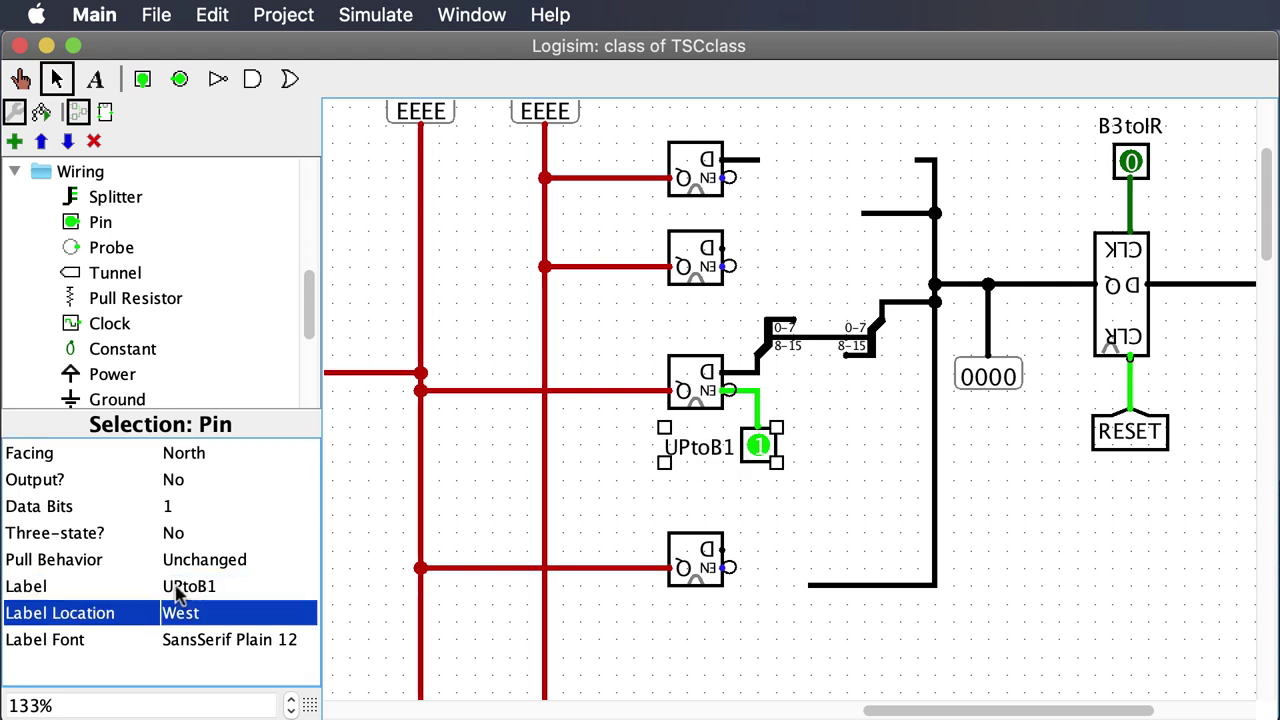
left_click(185, 614)
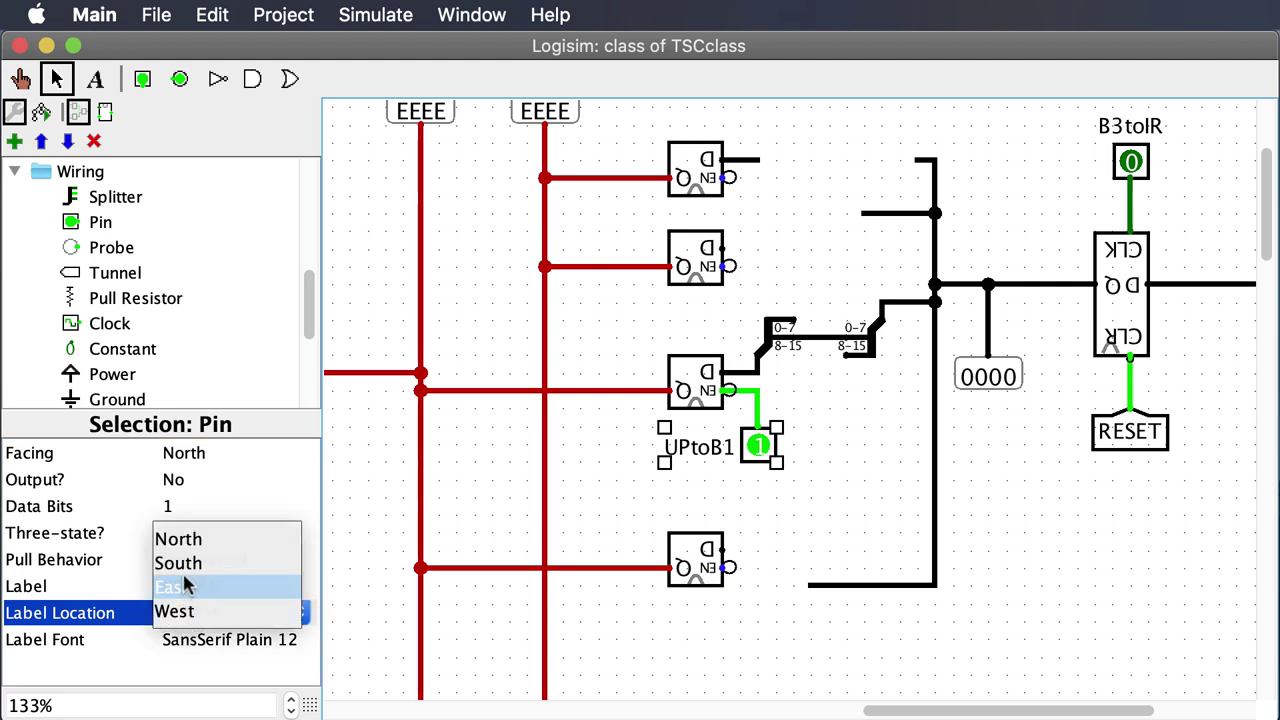
left_click(182, 483)
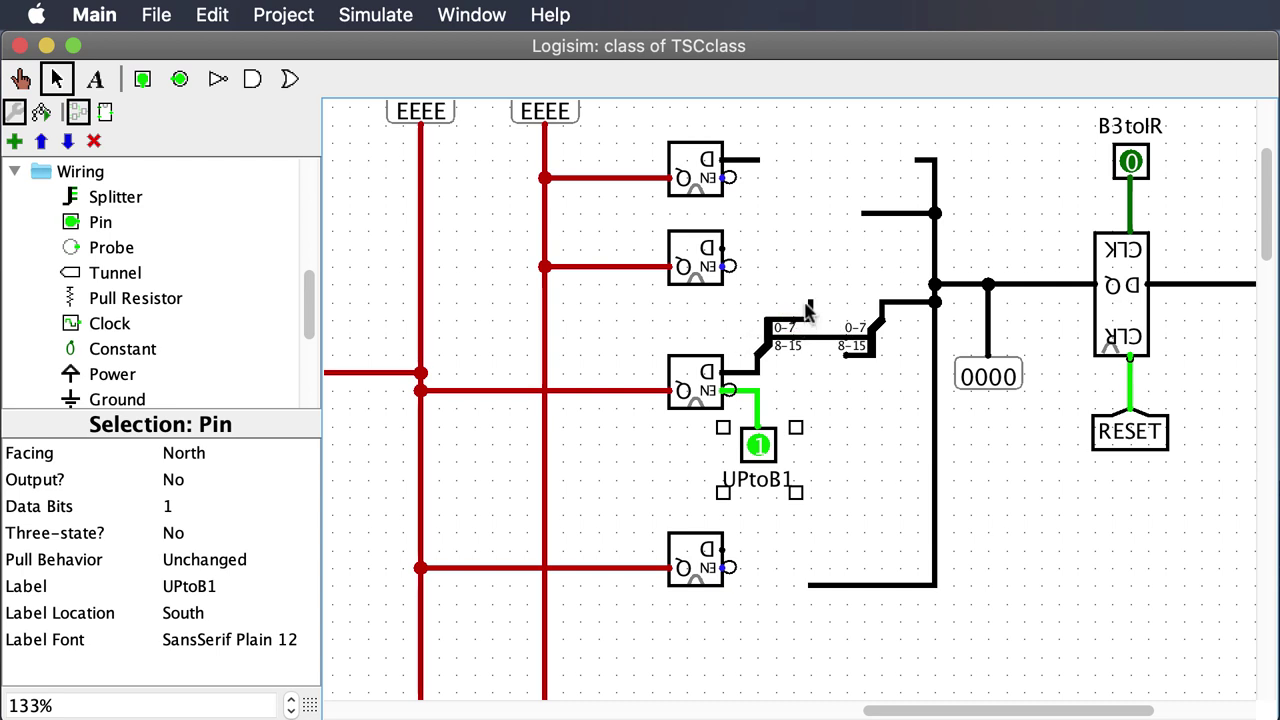
Wire the east-facing splitter's bits 0-7 upward and place a south-facing 8-bit constant of 0x0 above that wire
left_click_drag(806, 303, 811, 300)
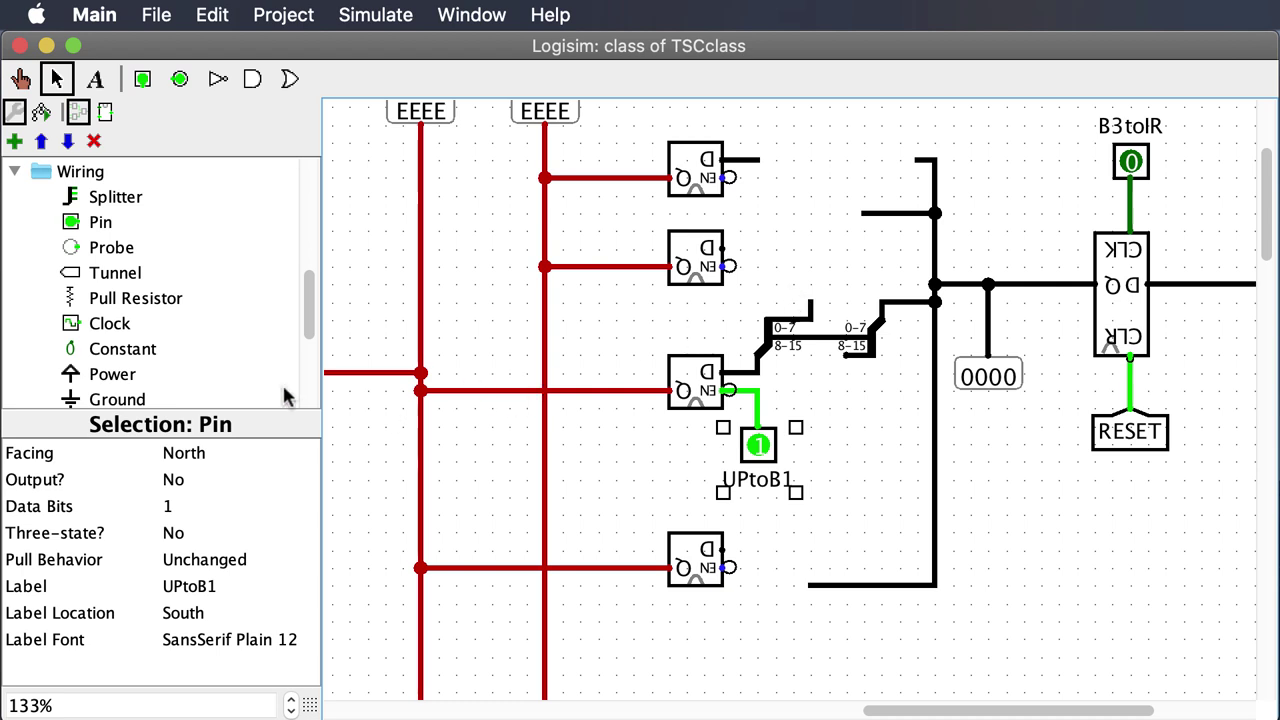
left_click(118, 349)
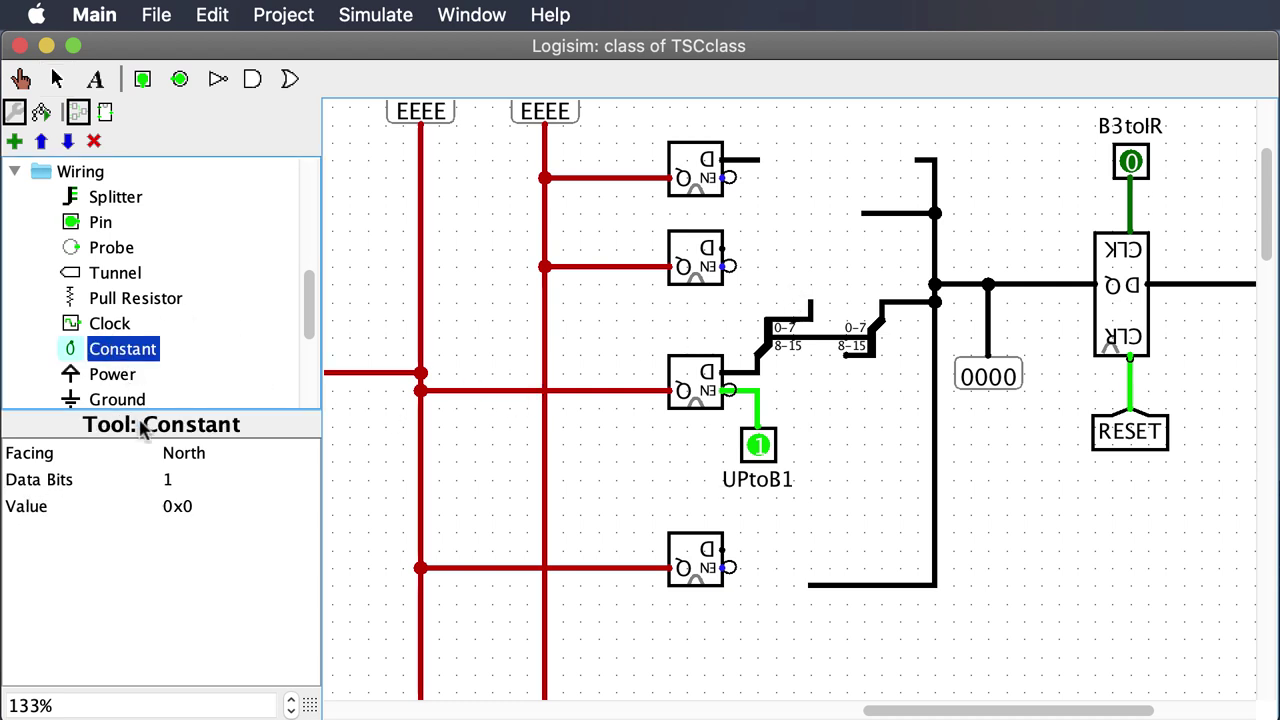
left_click(167, 483)
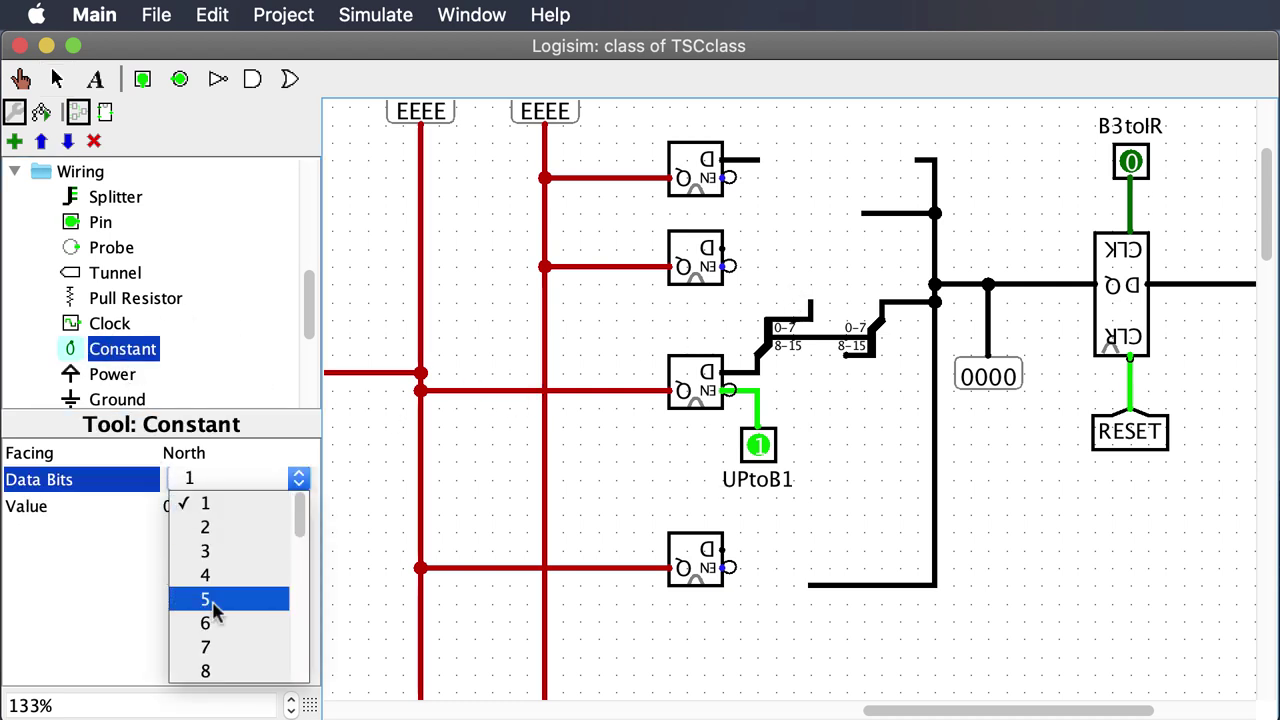
left_click(226, 667)
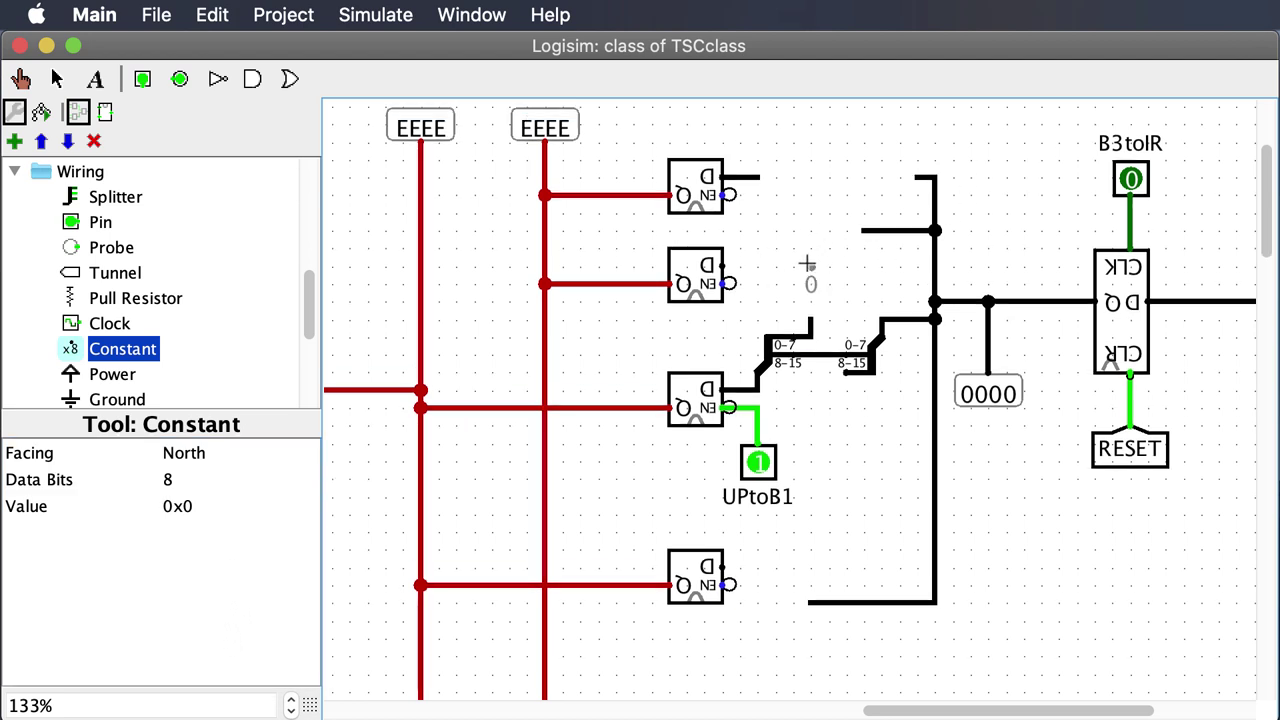
key("Down")
left_click(807, 287)
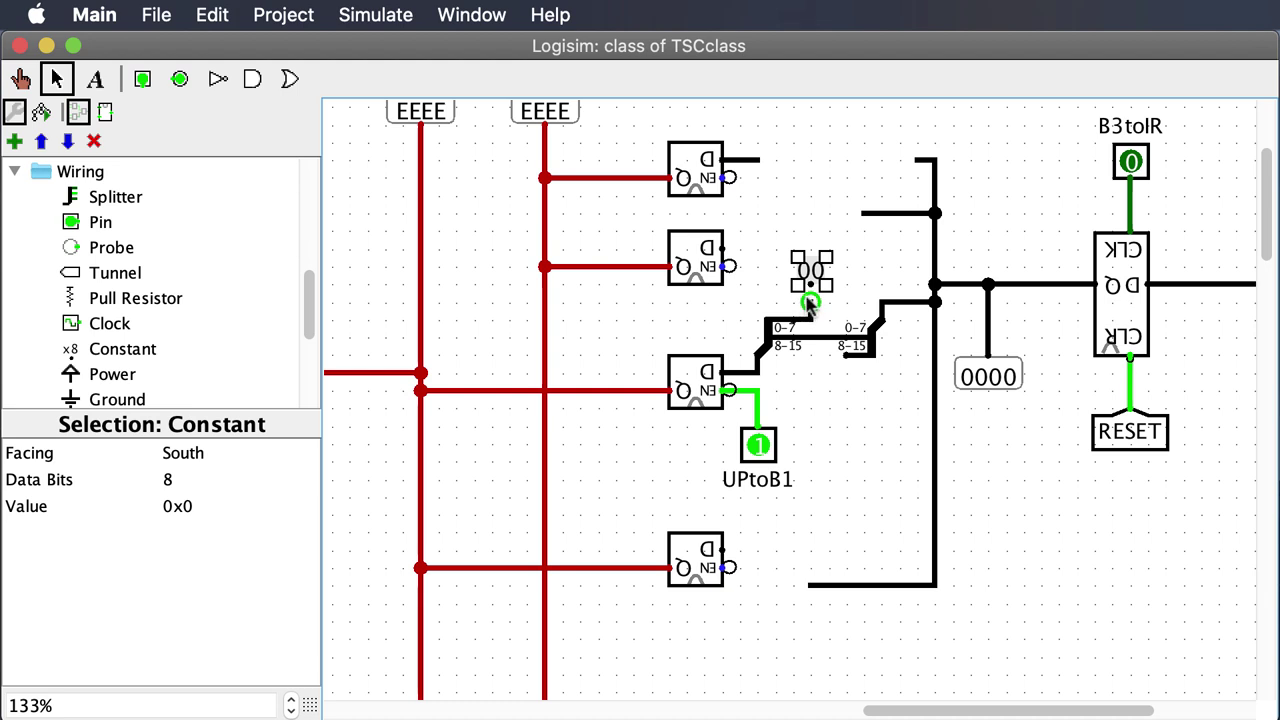
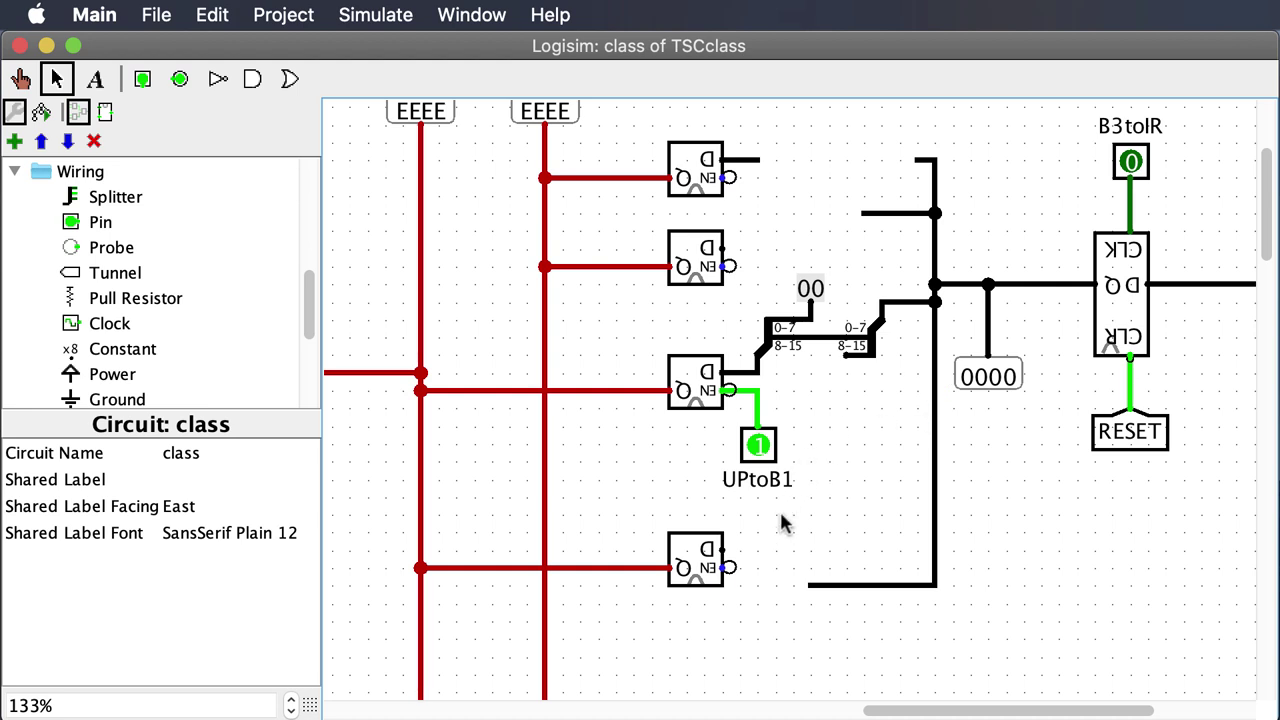
Review the circuit from GPR0's bus buffers across to the PC register, its multiplexer and the RESET input
scroll(868, 523, "up", 2)
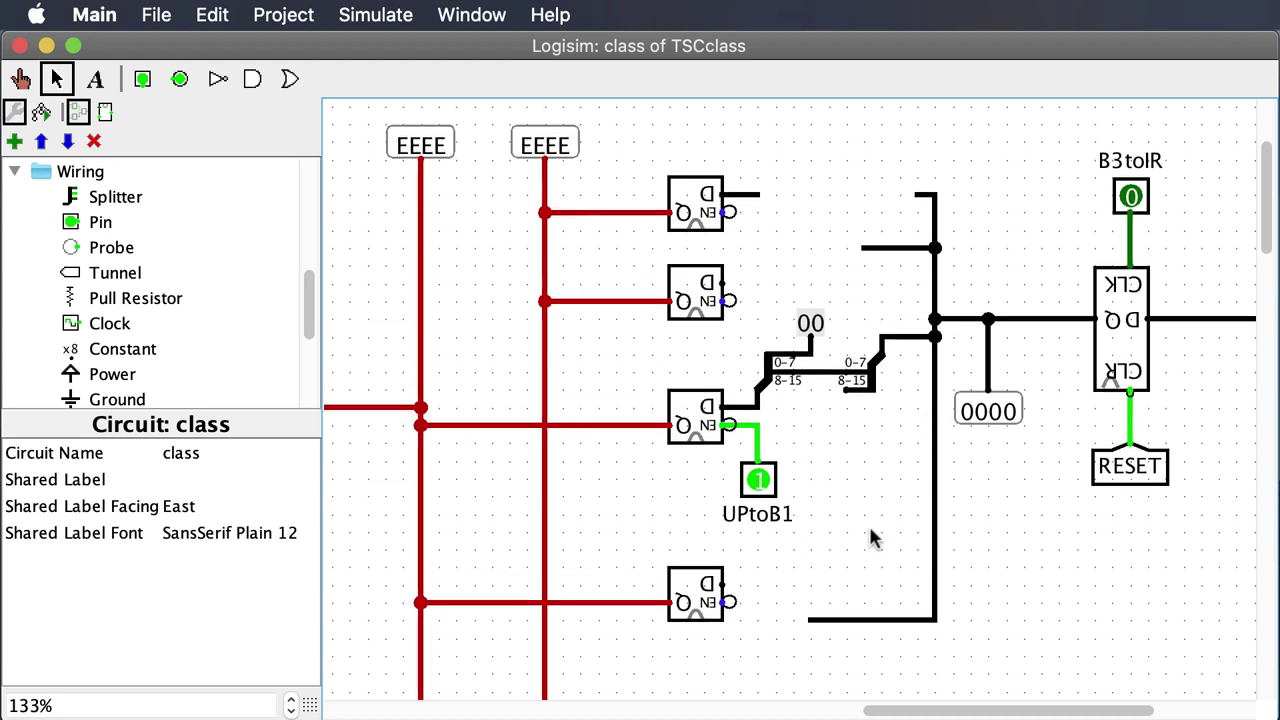
scroll(868, 523, "left", 2)
scroll(862, 581, "down", 10)
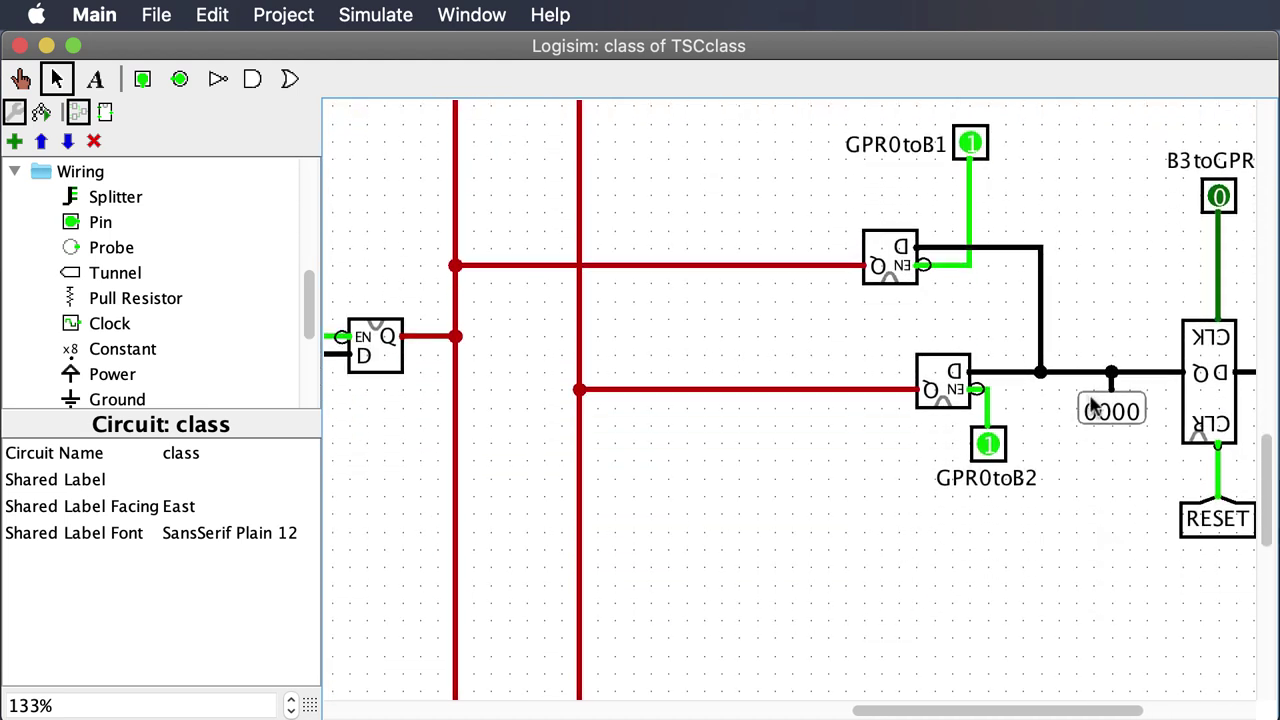
scroll(1077, 480, "down", 3)
scroll(1077, 480, "right", 3)
scroll(1074, 471, "left", 10)
scroll(1074, 471, "up", 10)
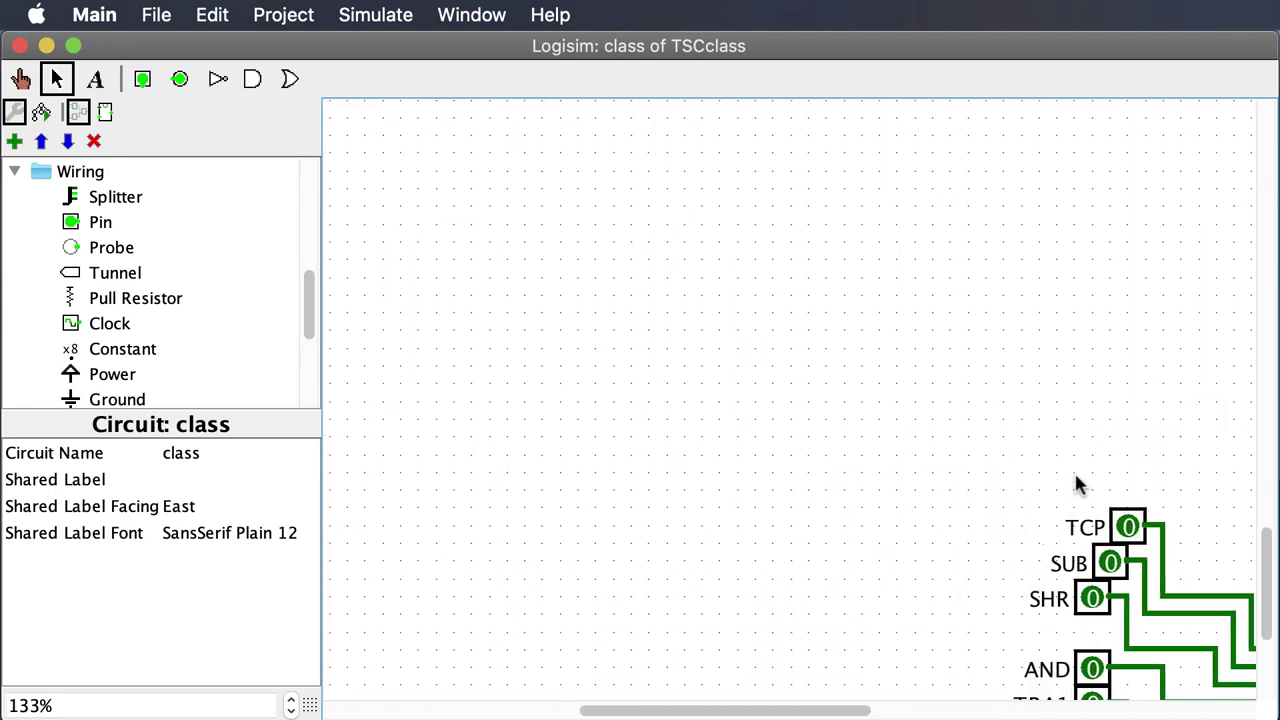
scroll(1074, 470, "up", 10)
scroll(1074, 471, "left", 5)
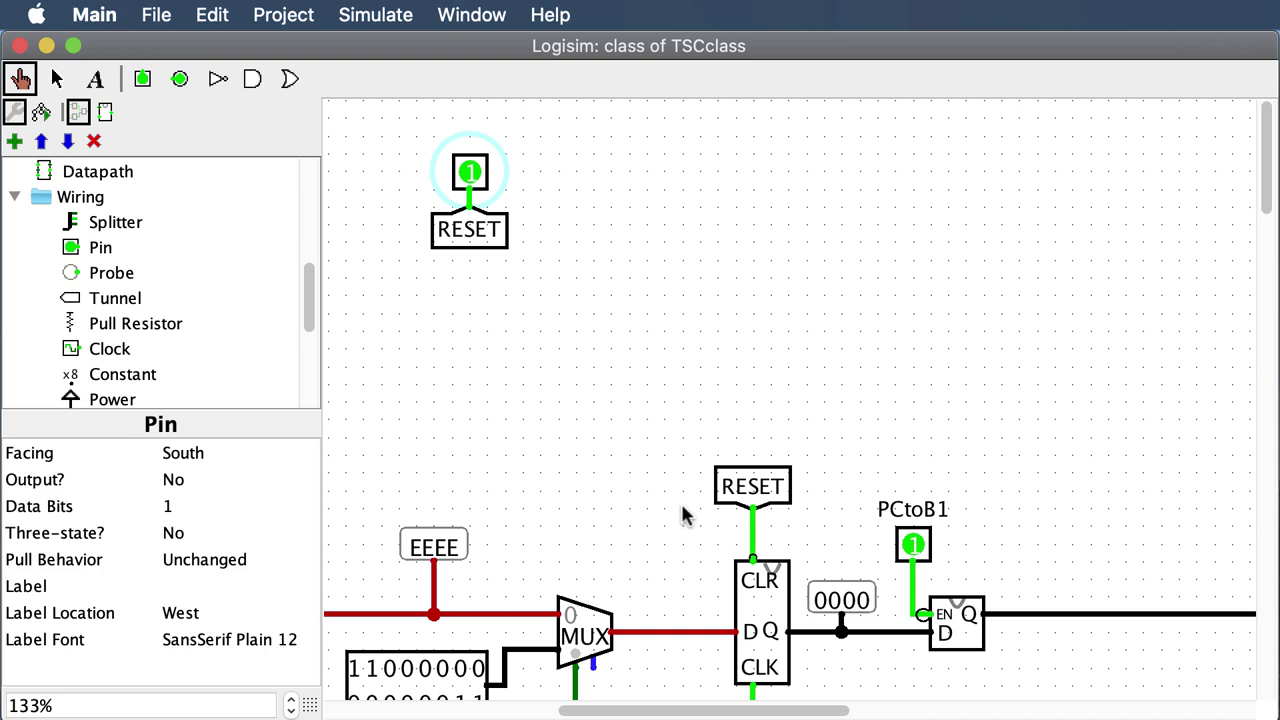
scroll(680, 500, "left", 3)
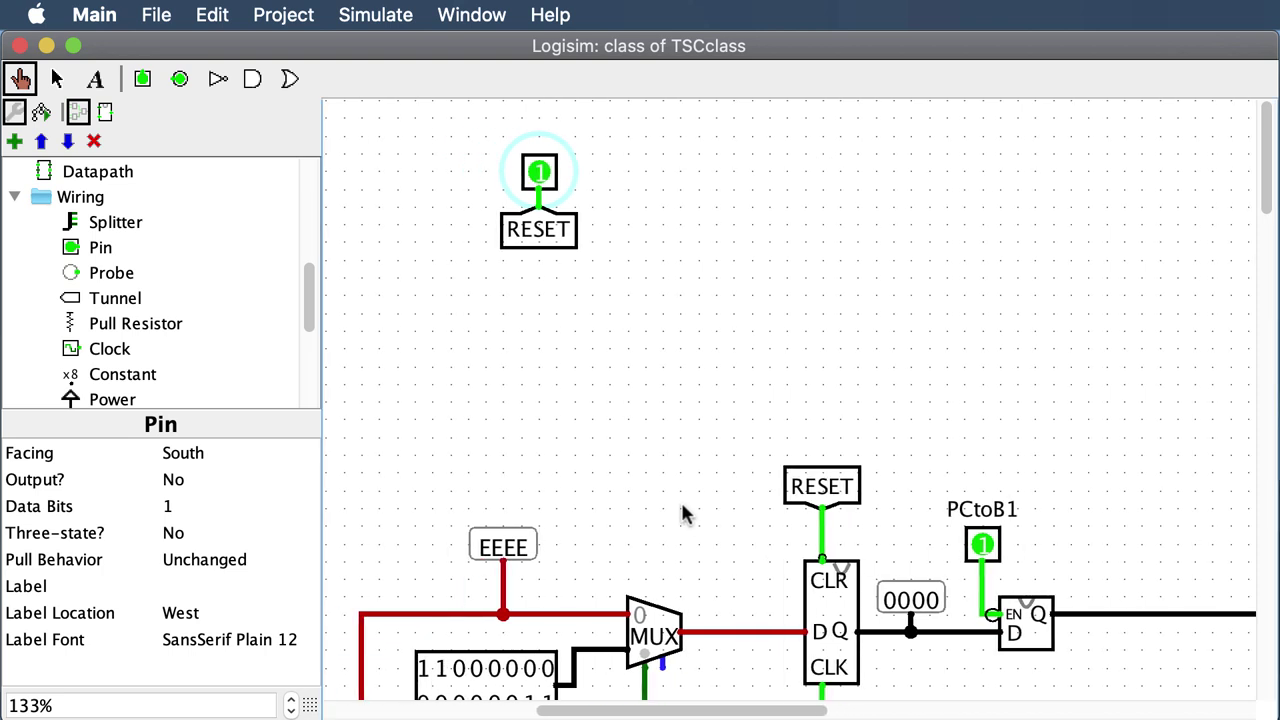
scroll(680, 499, "down", 3)
scroll(684, 511, "down", 3)
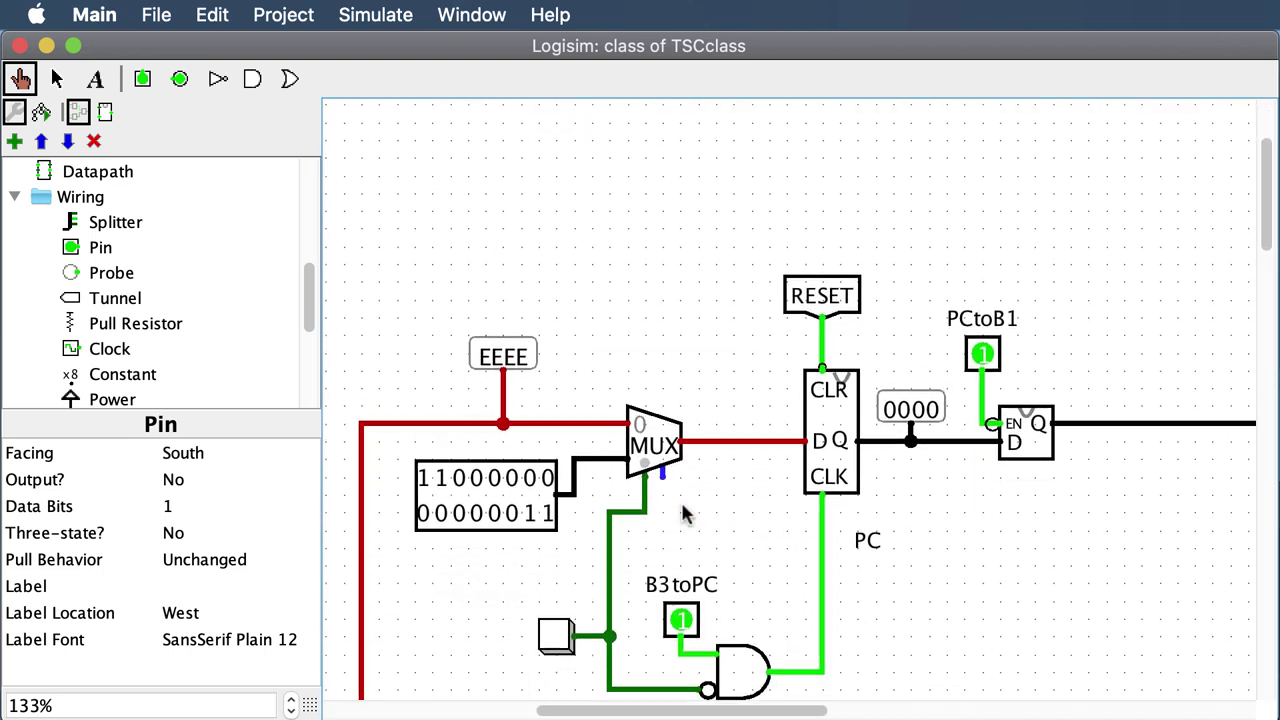
scroll(684, 512, "up", 5)
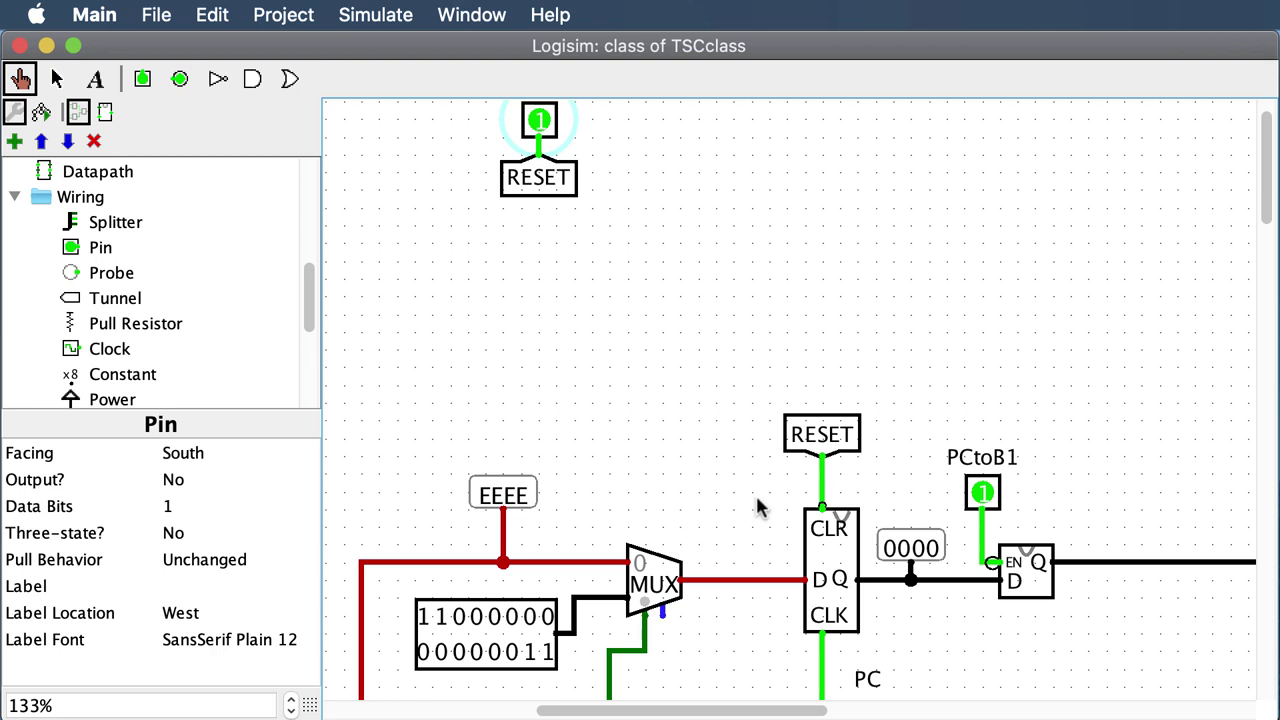
Examine the RAM's contents in the hex editor, especially the word stored at address 0003
scroll(757, 507, "down", 6)
scroll(757, 505, "down", 6)
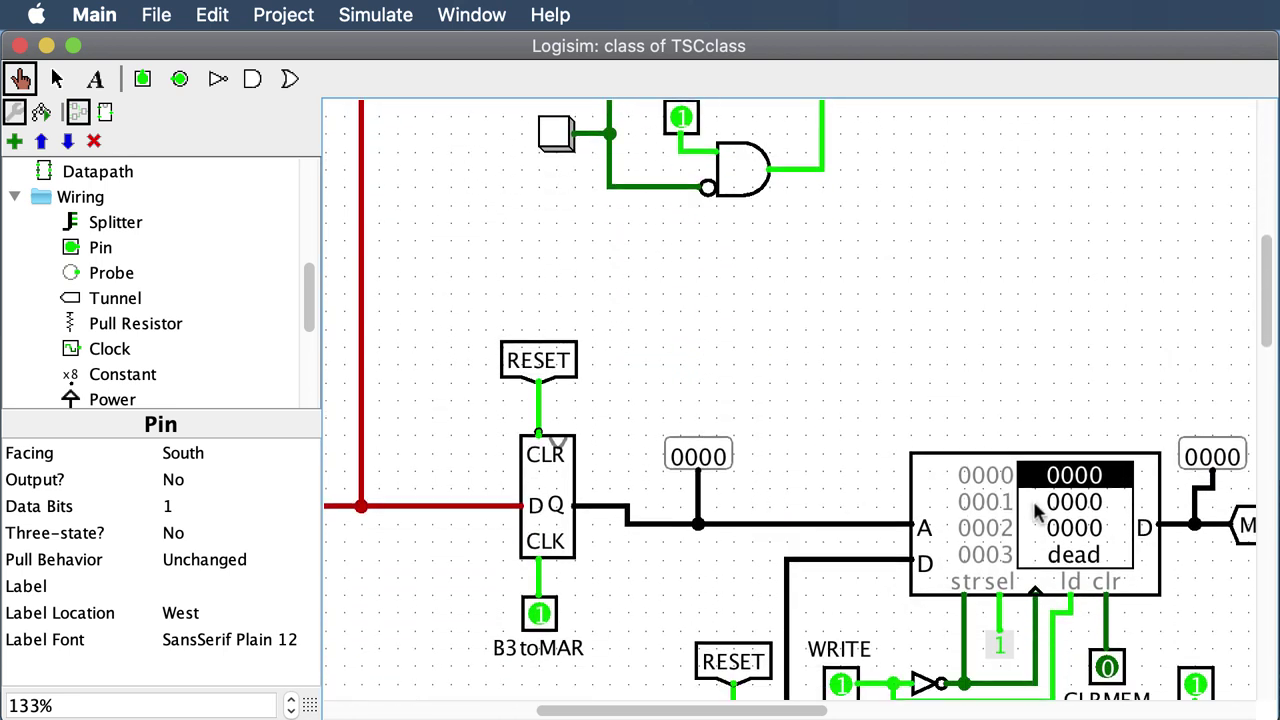
right_click(1068, 518)
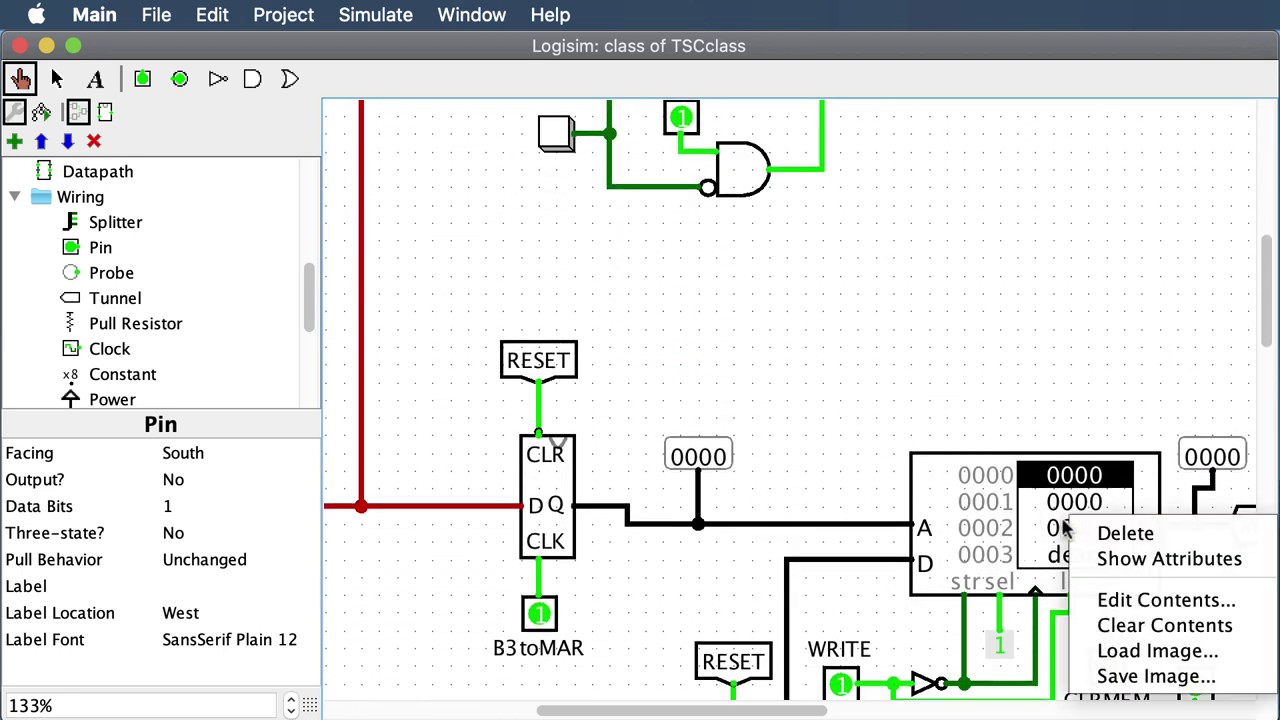
left_click(1085, 597)
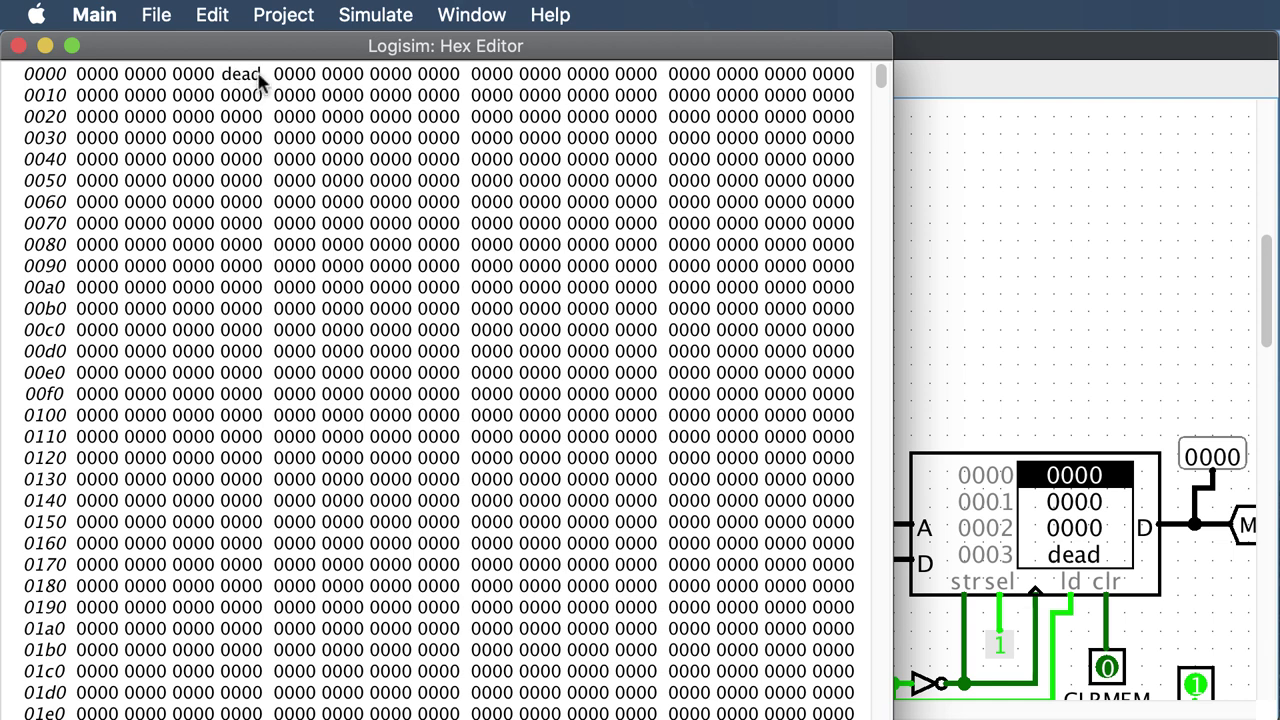
left_click(18, 45)
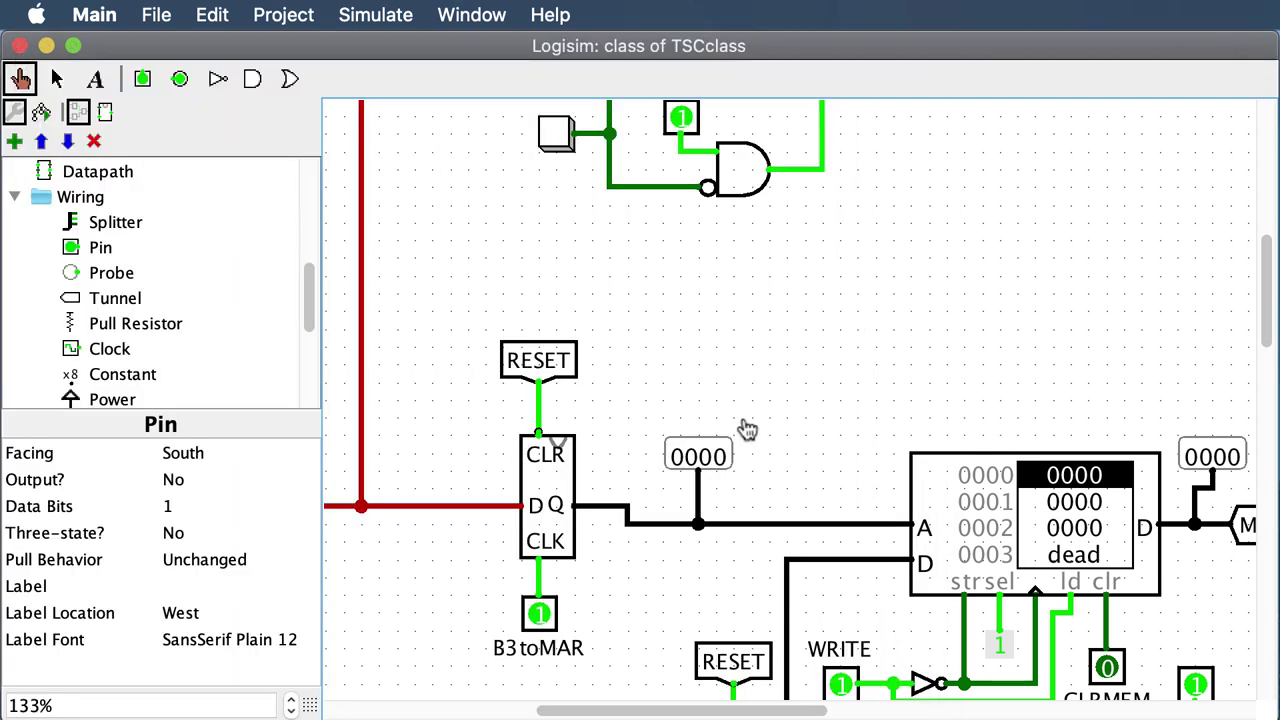
scroll(748, 430, "up", 10)
left_click(423, 356)
left_click(441, 356)
scroll(916, 483, "down", 2)
scroll(916, 483, "up", 1)
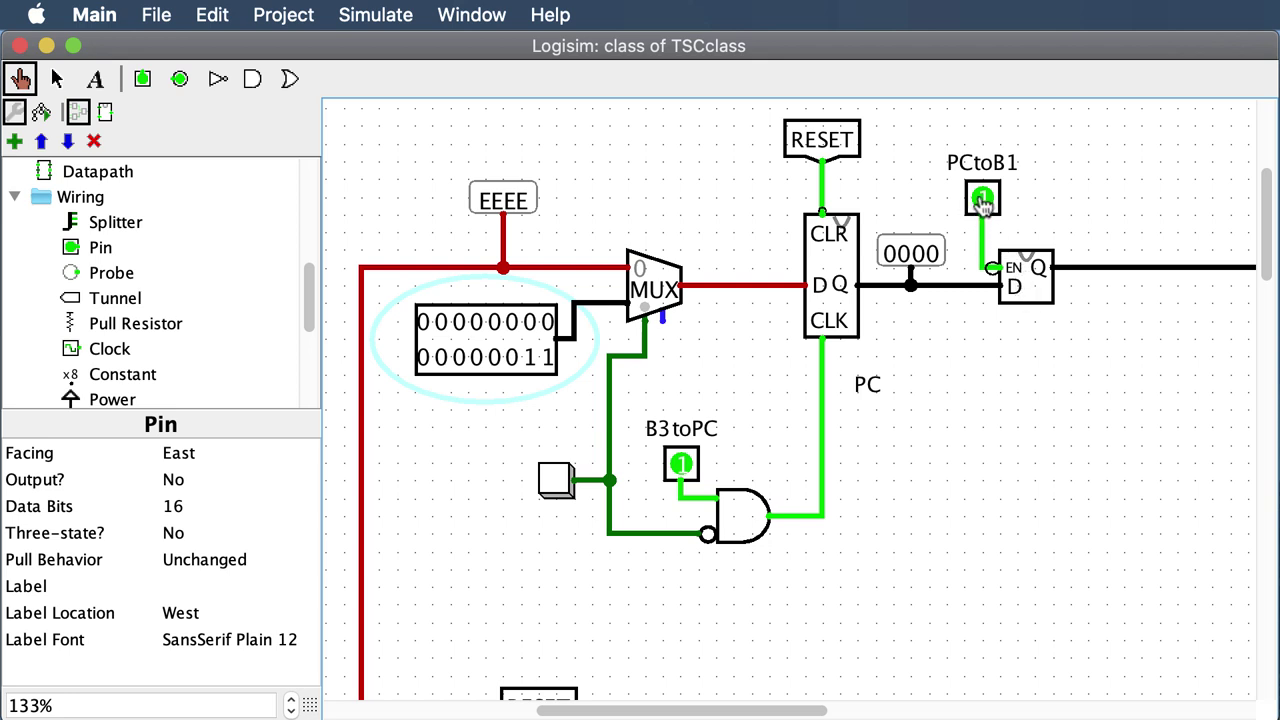
Switch the ALU's TRA1 control to 0 and load the 16-bit pin's value into the PC register with its push button
scroll(1060, 328, "down", 12)
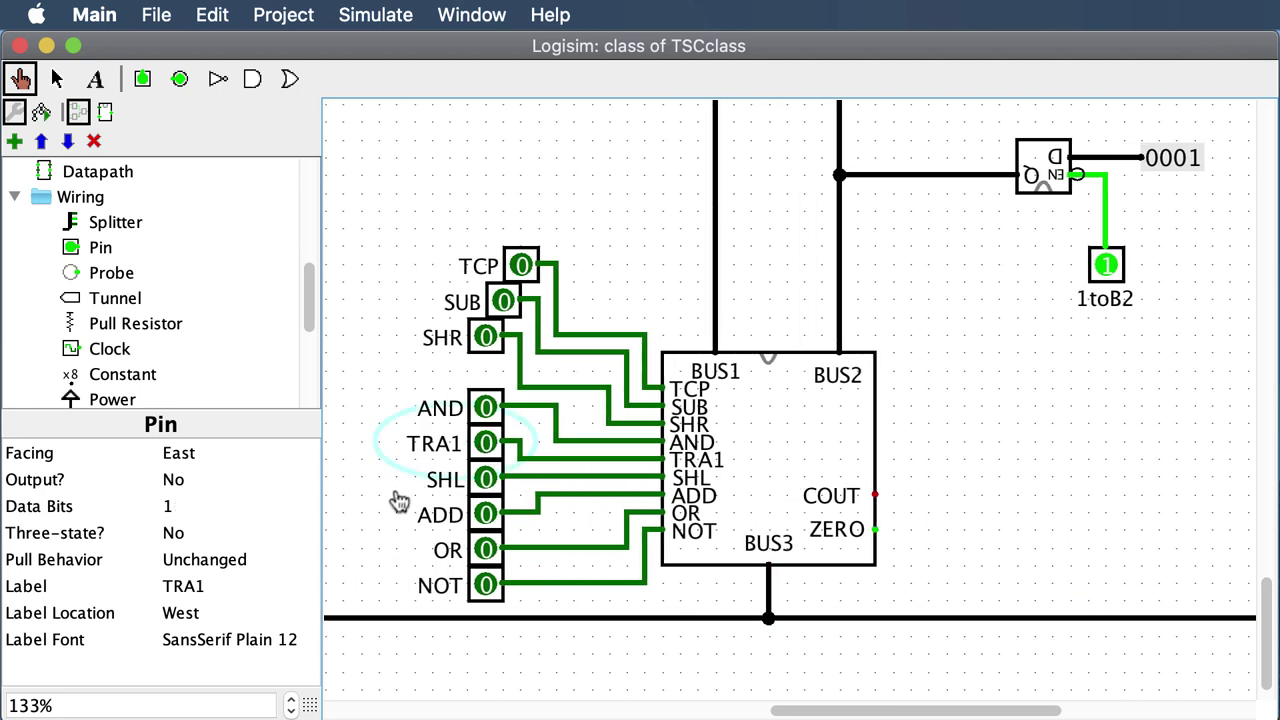
scroll(414, 374, "left", 15)
scroll(700, 370, "right", 2)
scroll(762, 378, "up", 12)
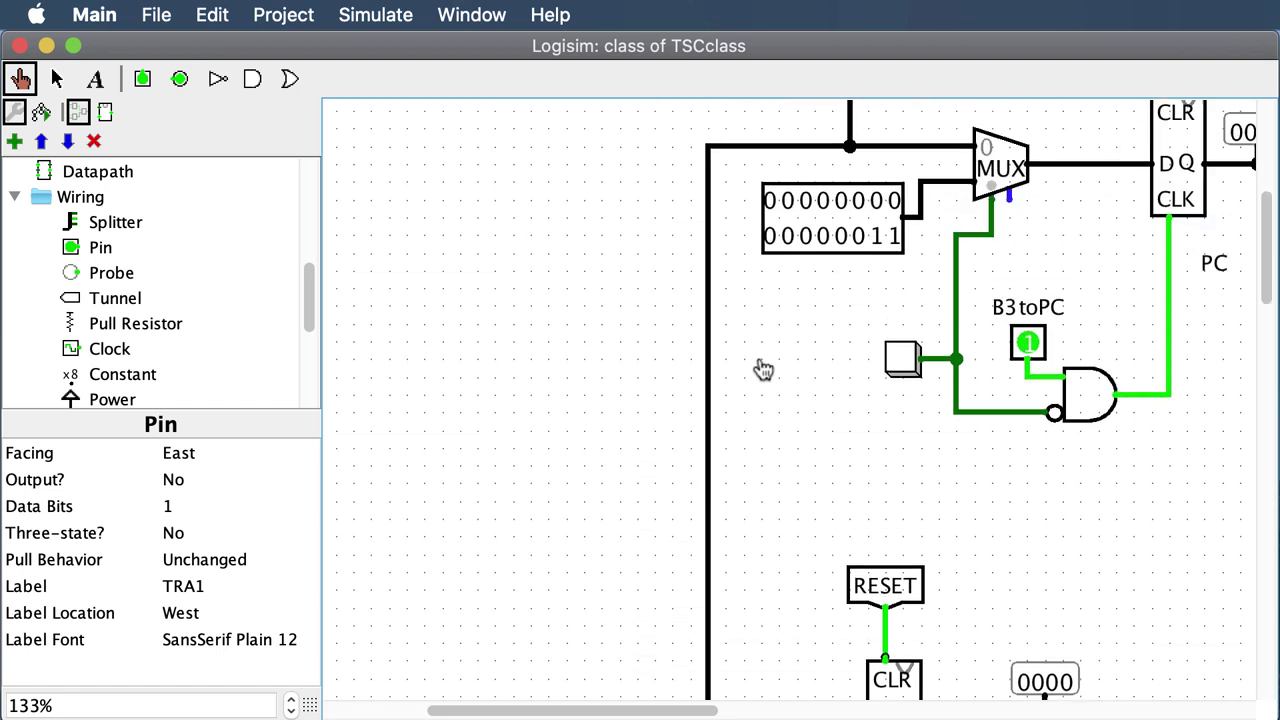
scroll(840, 370, "right", 5)
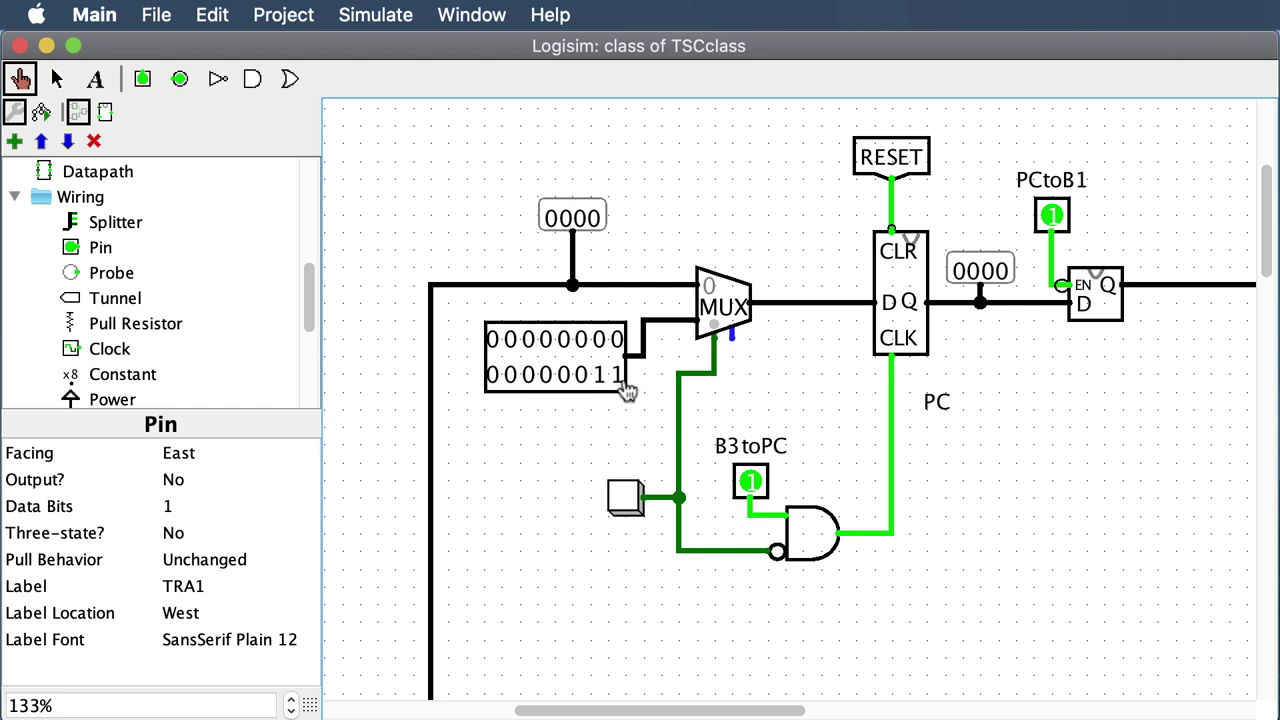
left_click(625, 505)
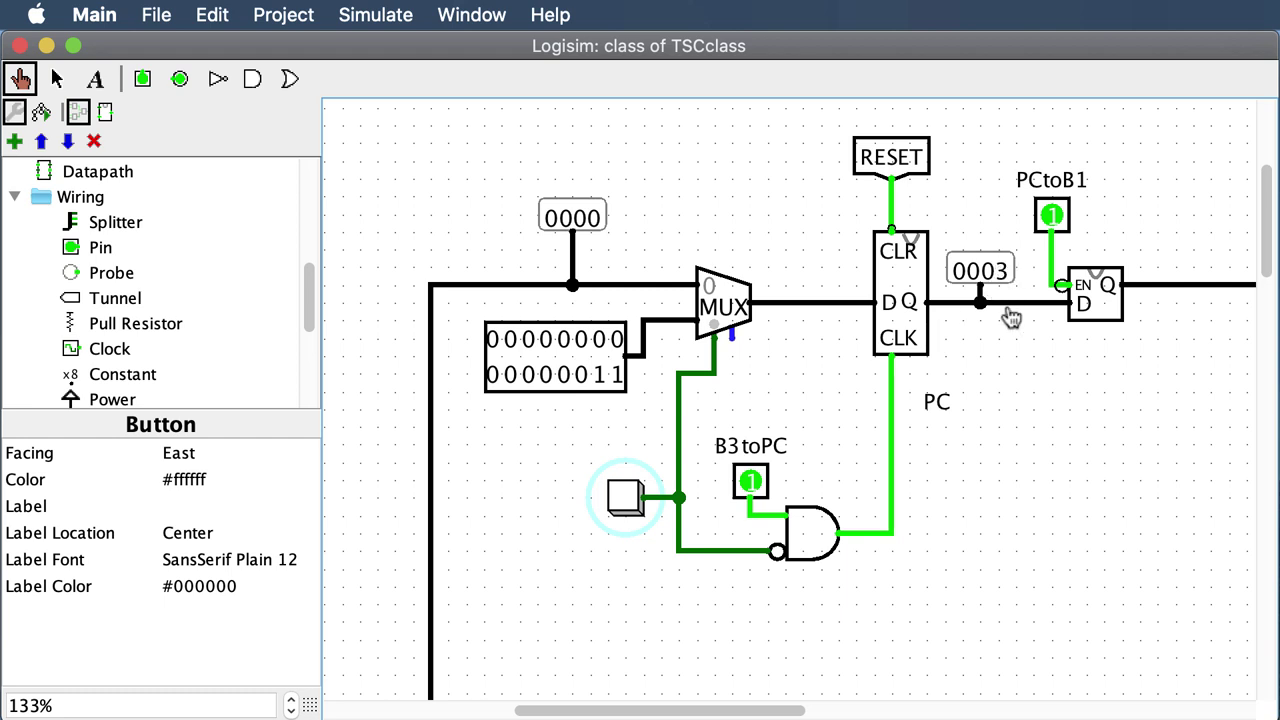
Set the ALU's TRA1 control pin to 1 so that bus 1 is passed through to bus 3
scroll(1027, 340, "right", 1)
scroll(1025, 338, "right", 5)
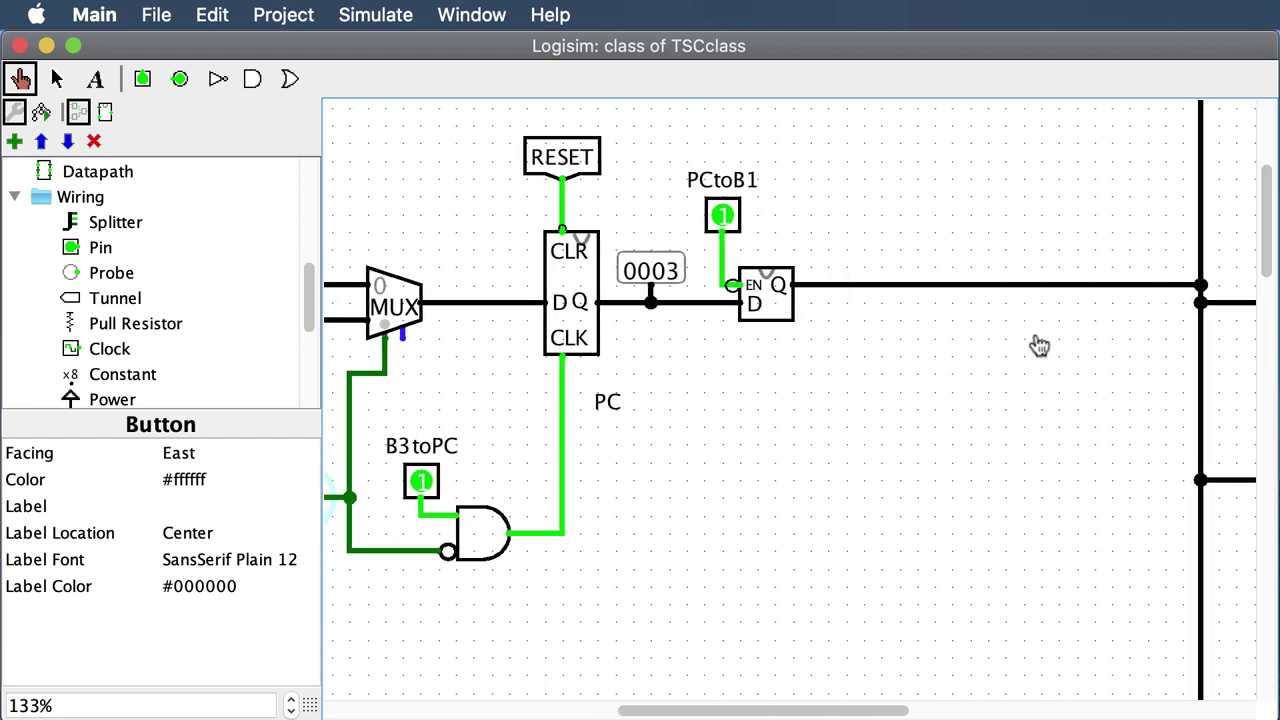
scroll(1060, 355, "down", 2)
scroll(1081, 366, "down", 20)
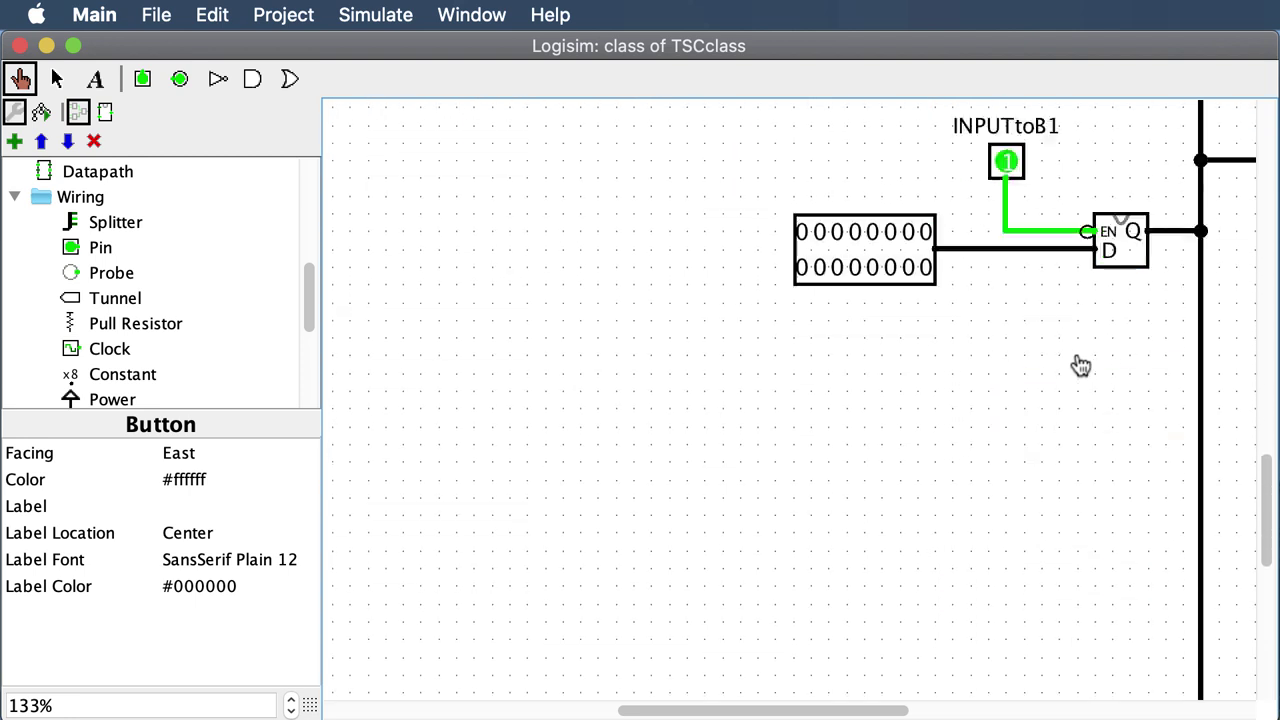
scroll(1081, 366, "down", 8)
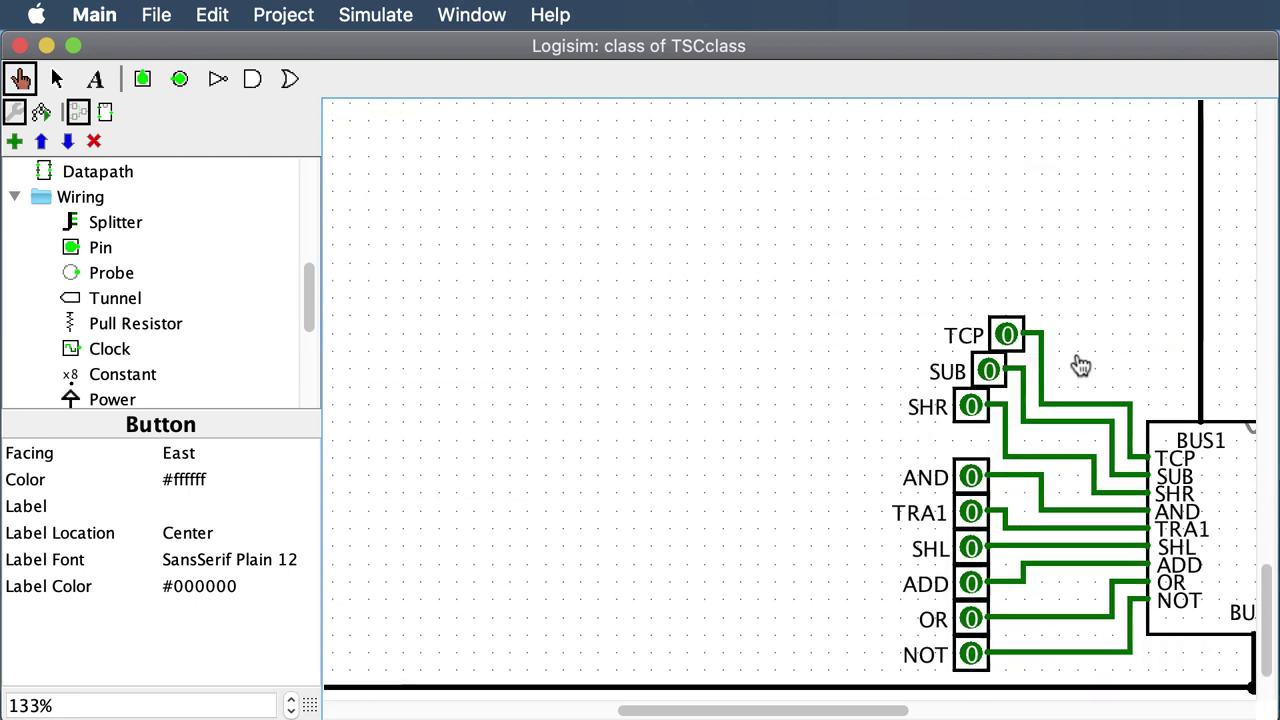
left_click(970, 512)
scroll(1138, 610, "down", 3)
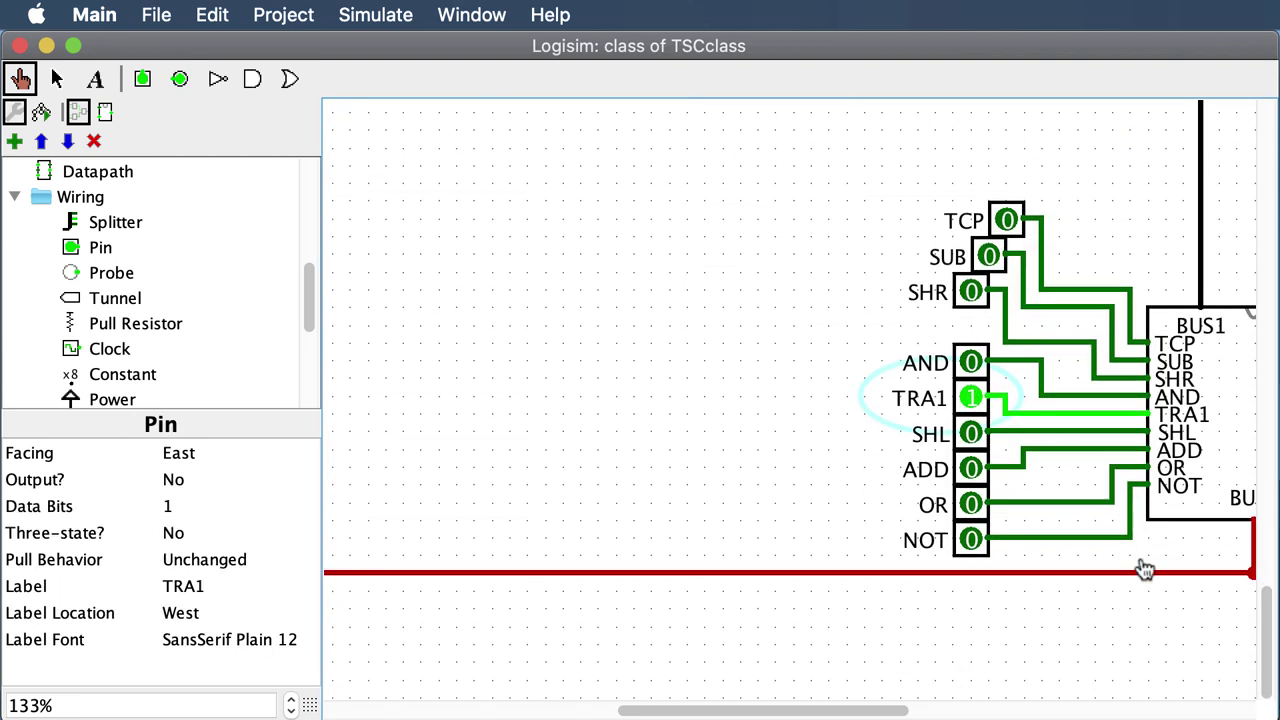
scroll(1140, 572, "right", 5)
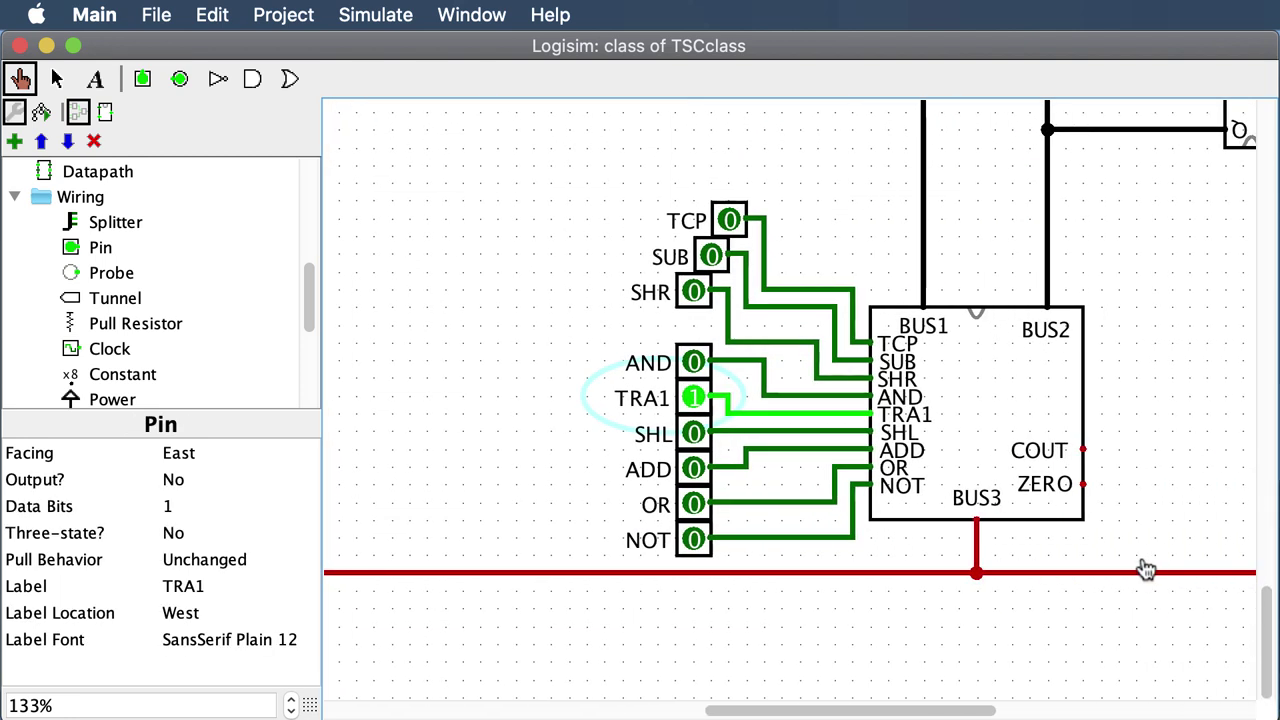
Set the PCtoB1 pin to 0 to drive the PC register's value onto bus 1
left_click(921, 263)
scroll(922, 268, "up", 20)
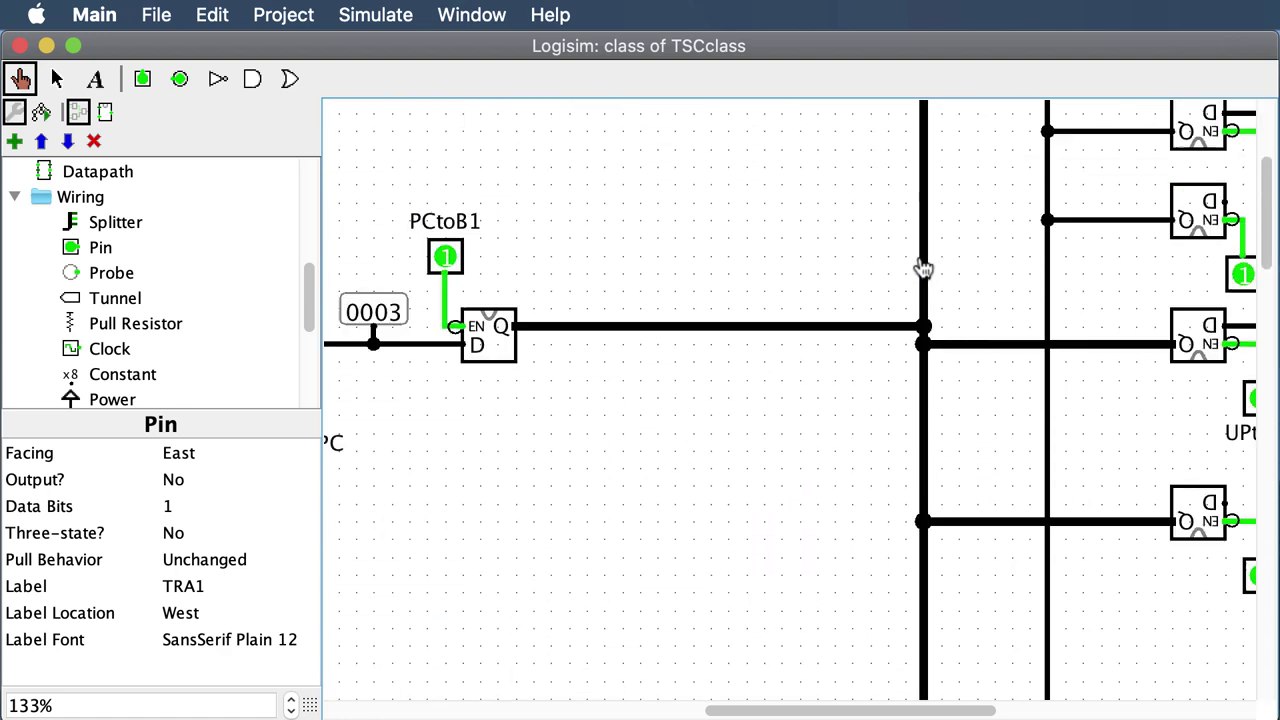
scroll(790, 556, "down", 3)
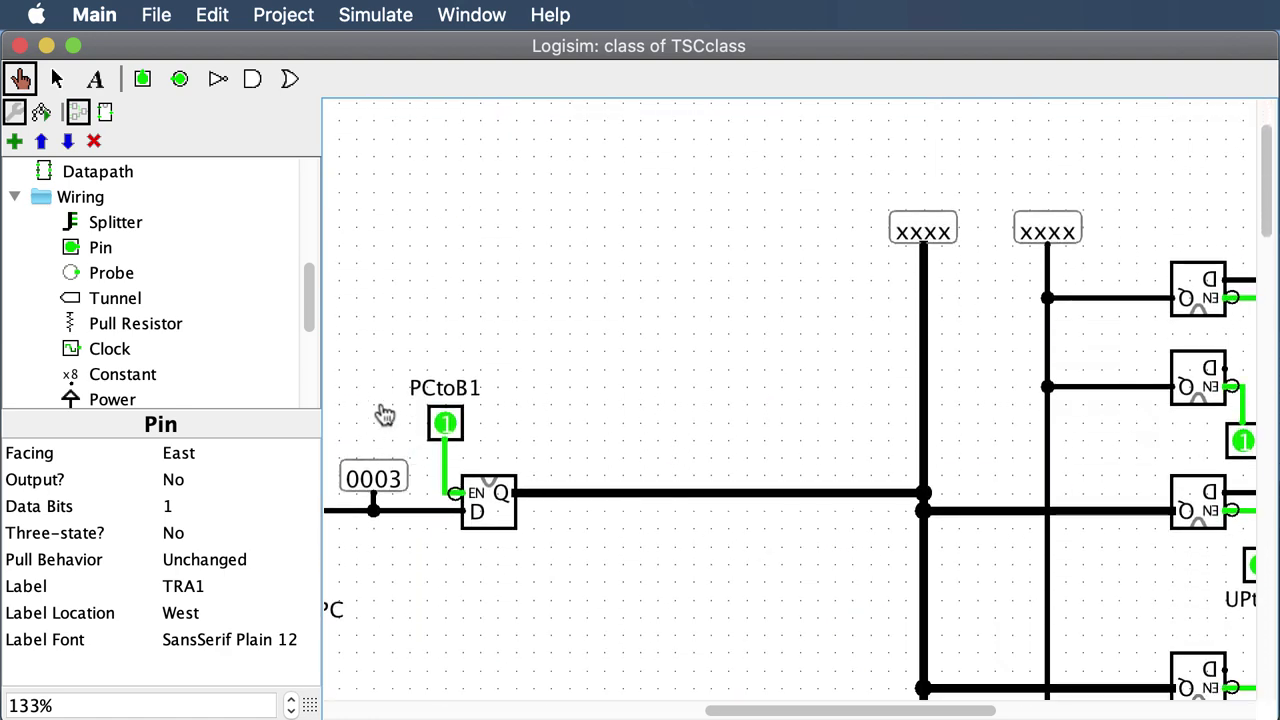
left_click(446, 426)
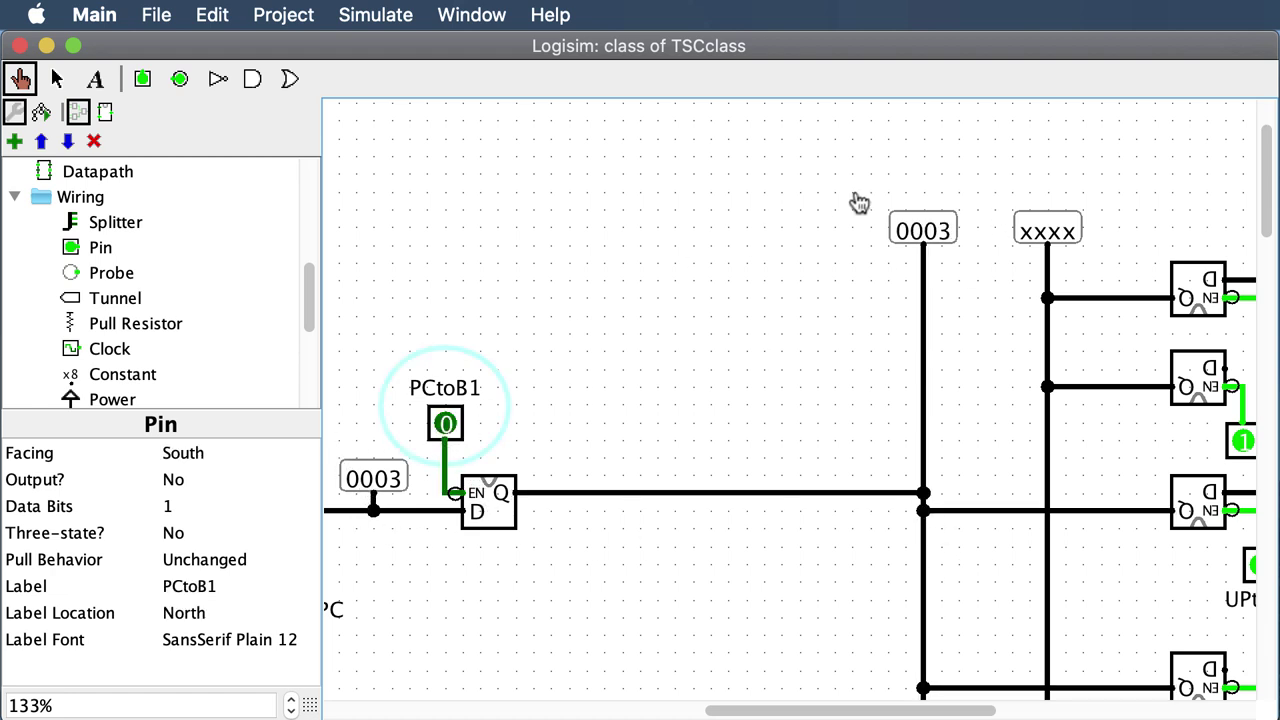
Toggle the B3toMAR pin to 0 and back to 1 to clock bus 3's value into the MAR
scroll(960, 530, "down", 8)
scroll(960, 530, "down", 20)
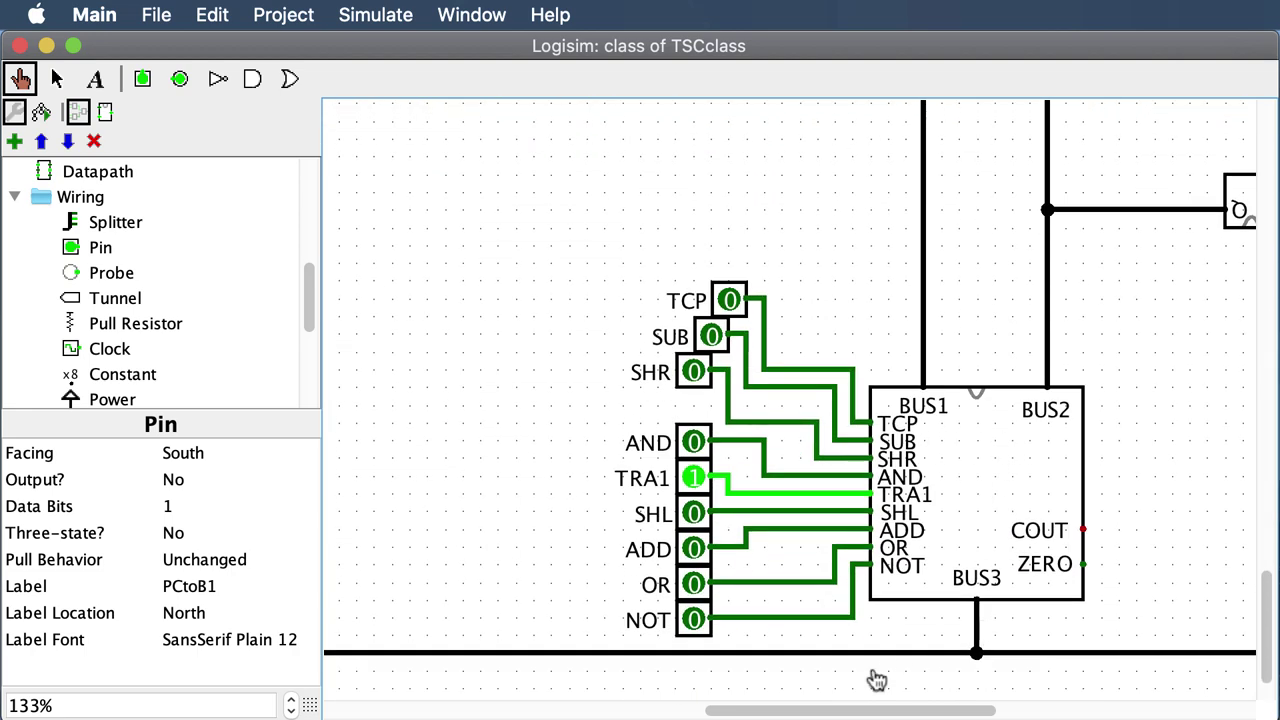
scroll(700, 640, "left", 15)
scroll(710, 503, "up", 20)
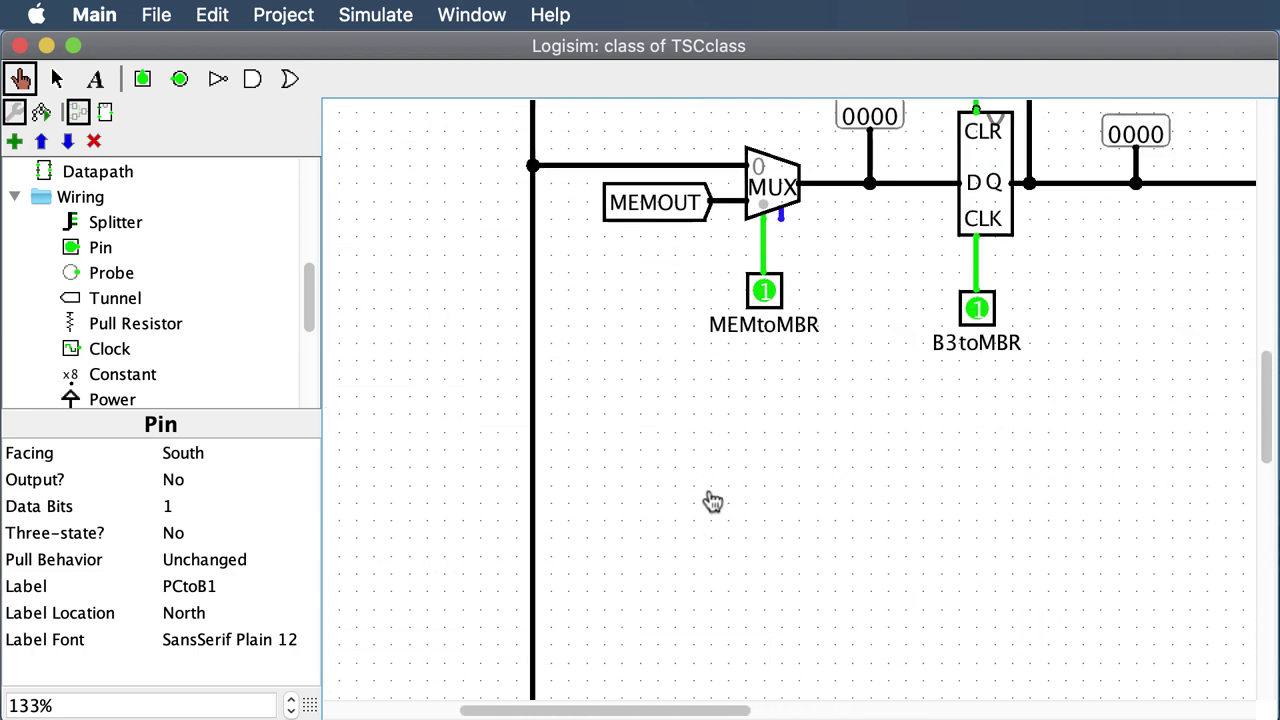
scroll(700, 508, "up", 1)
scroll(700, 508, "down", 5)
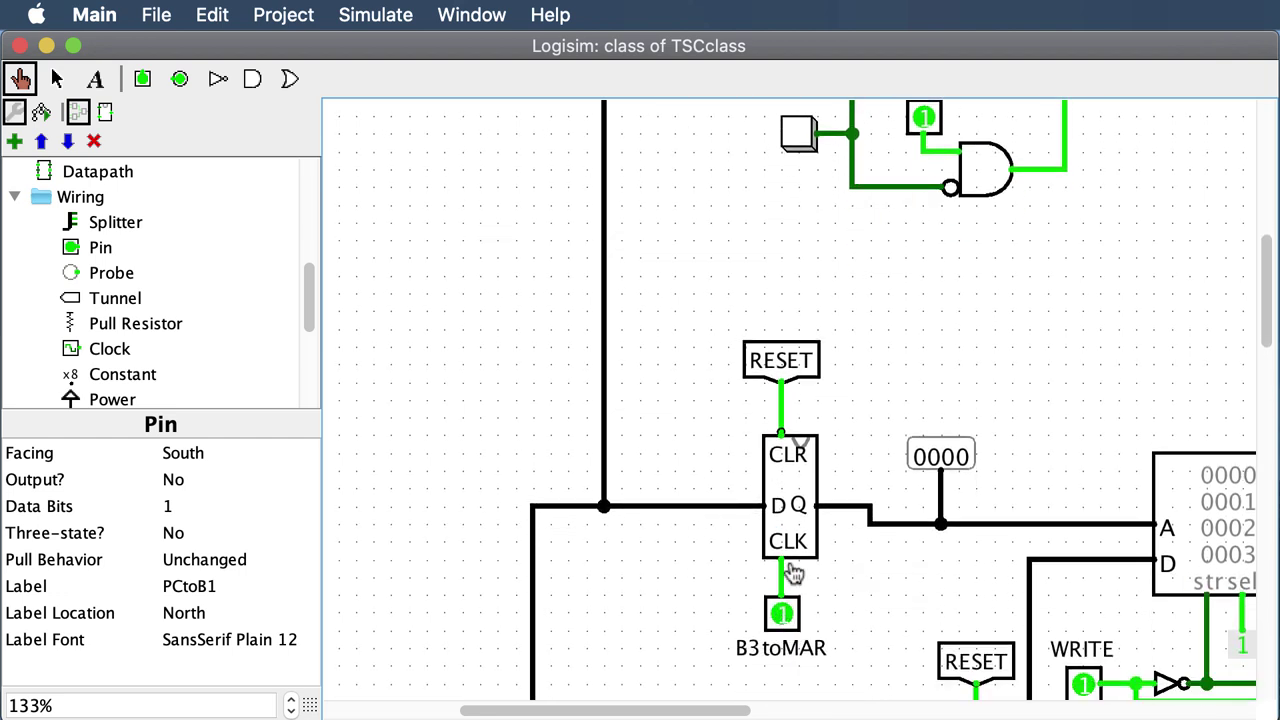
left_click(783, 616)
left_click(783, 616)
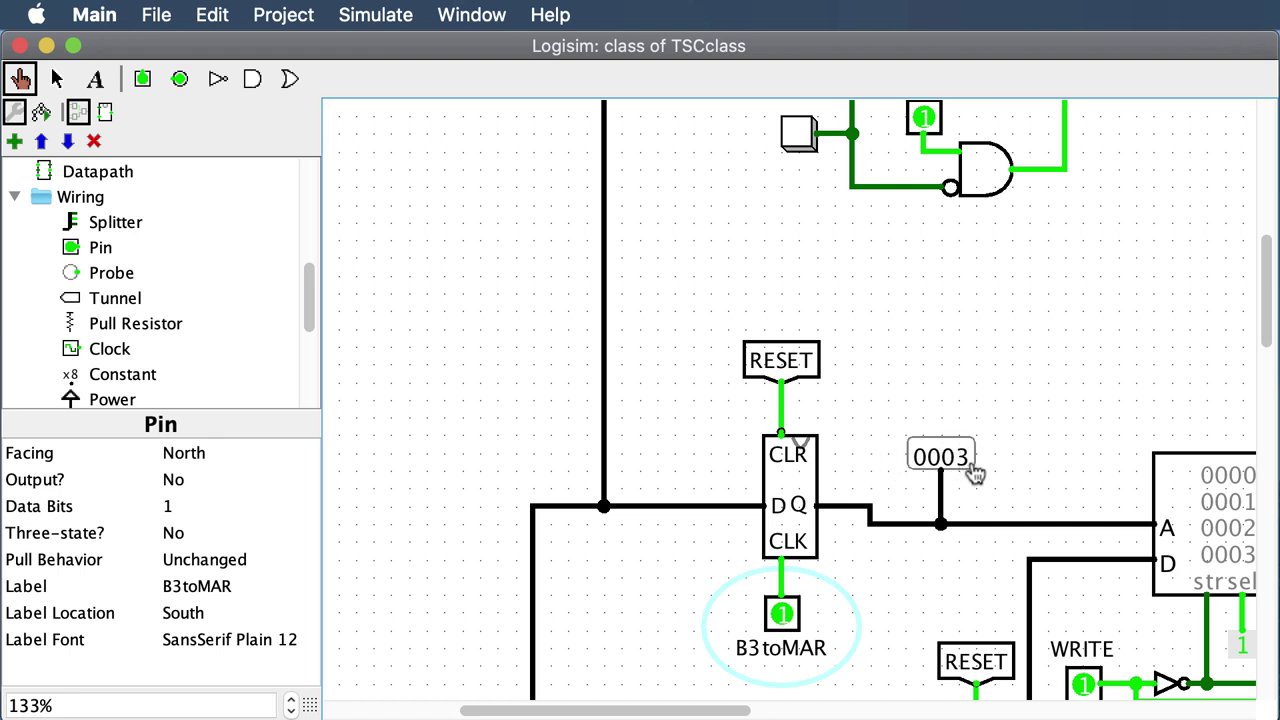
Trace the value from the PC register through the MAR to the memory's address input and its MEMOUT probe
scroll(972, 472, "up", 6)
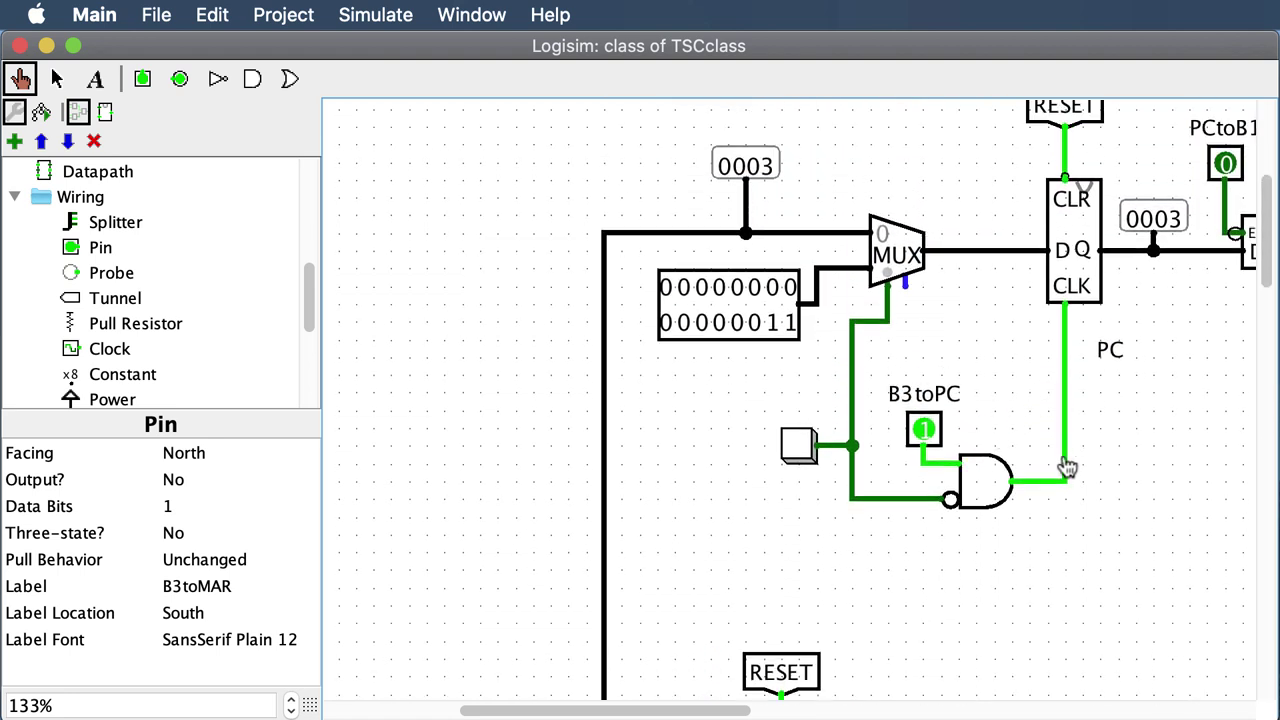
scroll(1063, 494, "up", 3)
scroll(1063, 494, "right", 2)
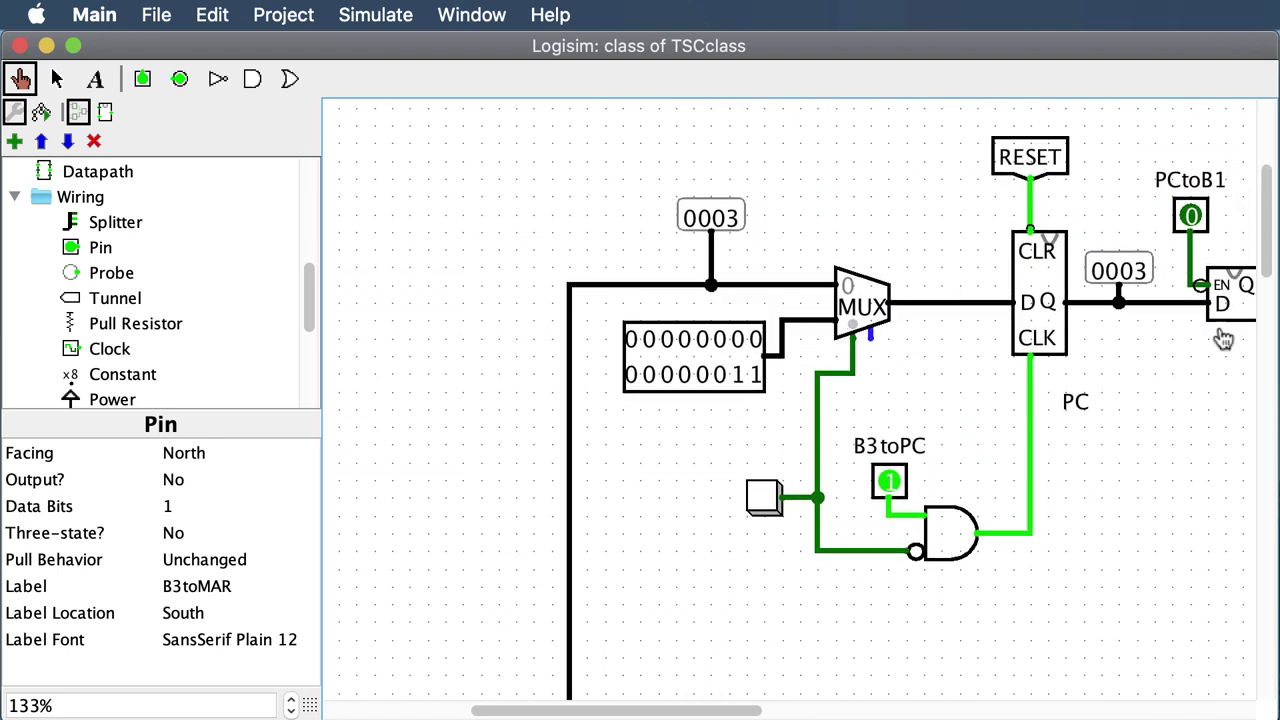
scroll(974, 531, "down", 12)
scroll(997, 527, "right", 5)
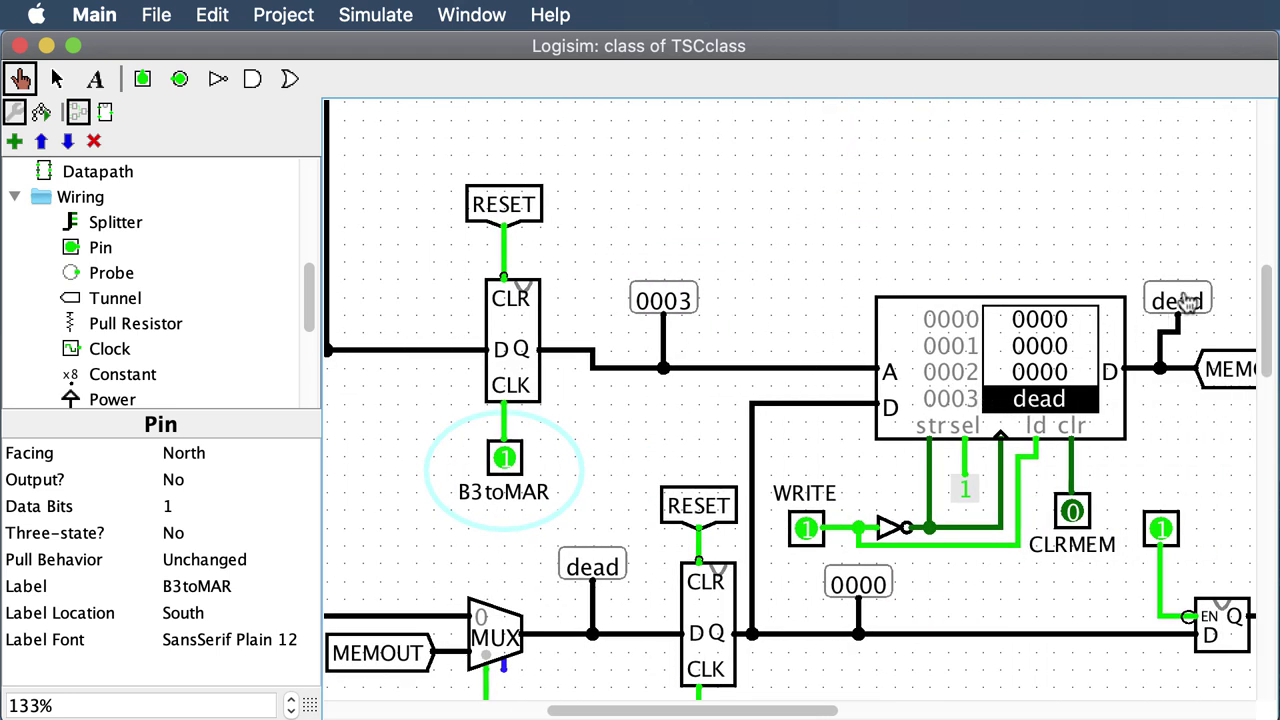
scroll(875, 380, "right", 3)
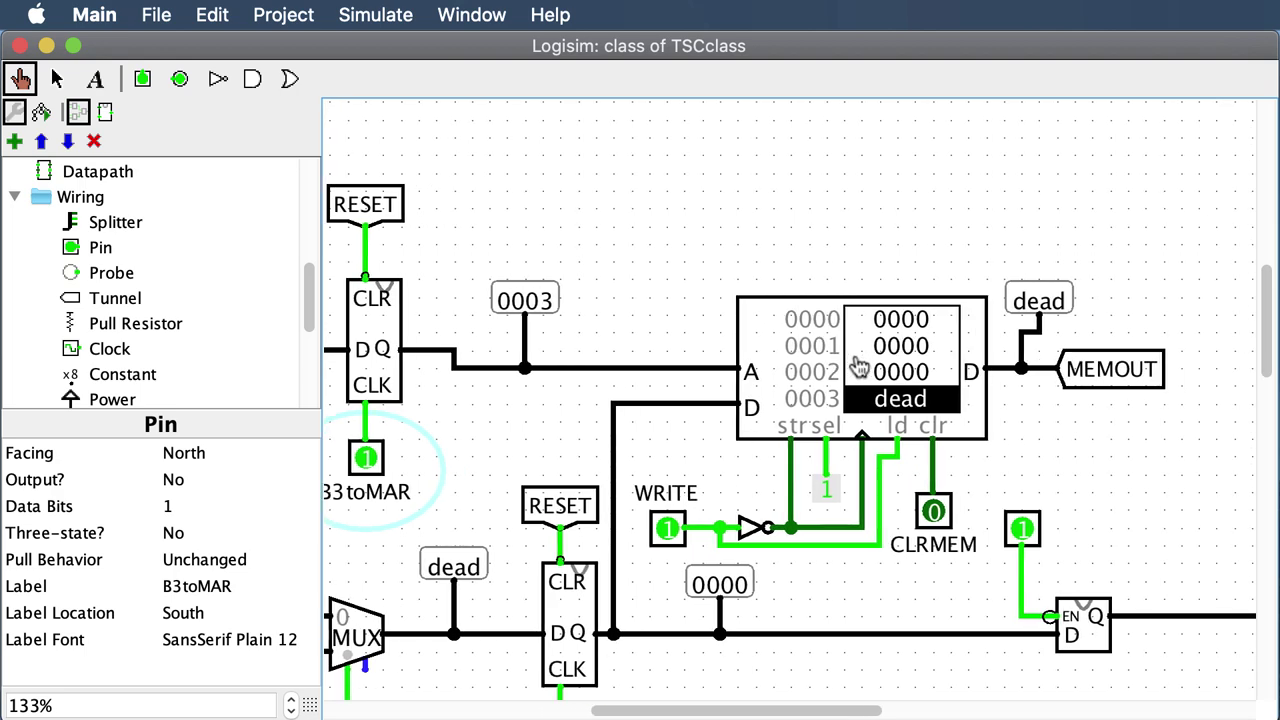
Set the 1toB2 pin to 0 to drive the constant 0001 onto bus 2
scroll(858, 366, "right", 3)
scroll(818, 308, "up", 4)
scroll(818, 308, "up", 6)
scroll(1077, 391, "right", 8)
scroll(1000, 430, "down", 4)
scroll(1014, 477, "up", 10)
scroll(1014, 477, "down", 1)
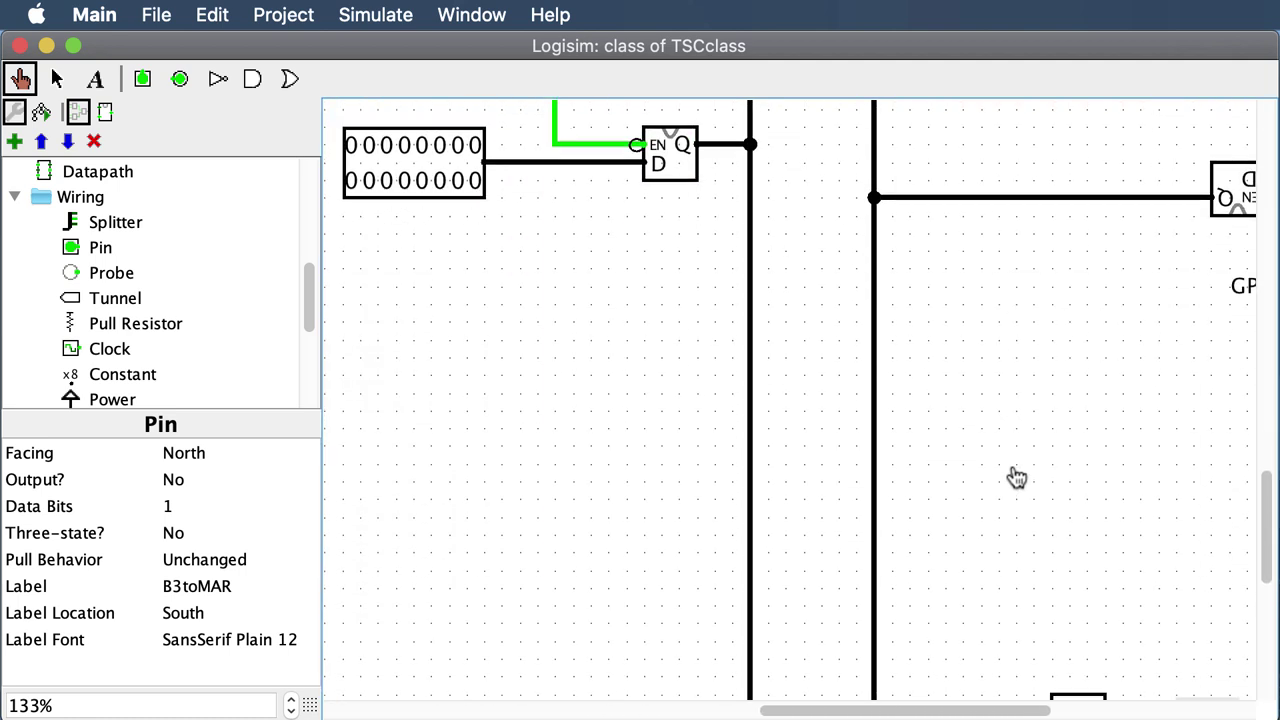
scroll(1016, 477, "down", 5)
left_click(1141, 497)
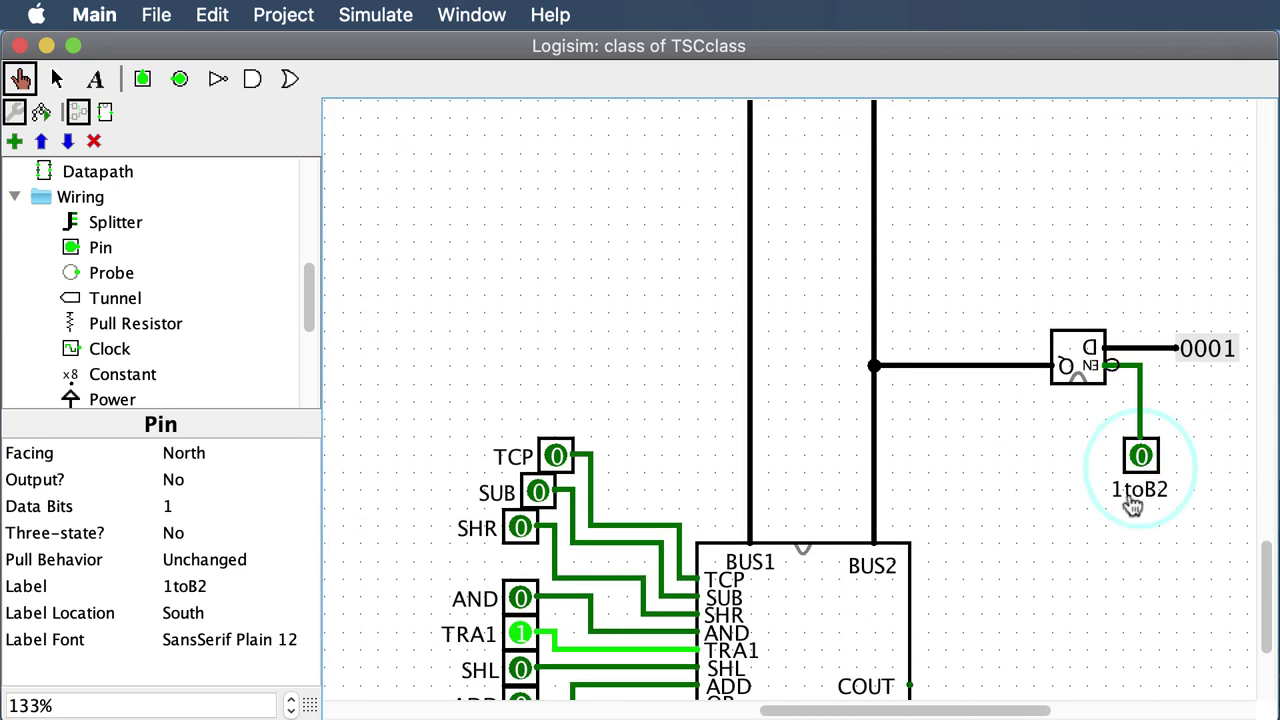
Switch the ALU operation from TRA1 to ADD by setting TRA1 to 0 and ADD to 1
left_click(519, 634)
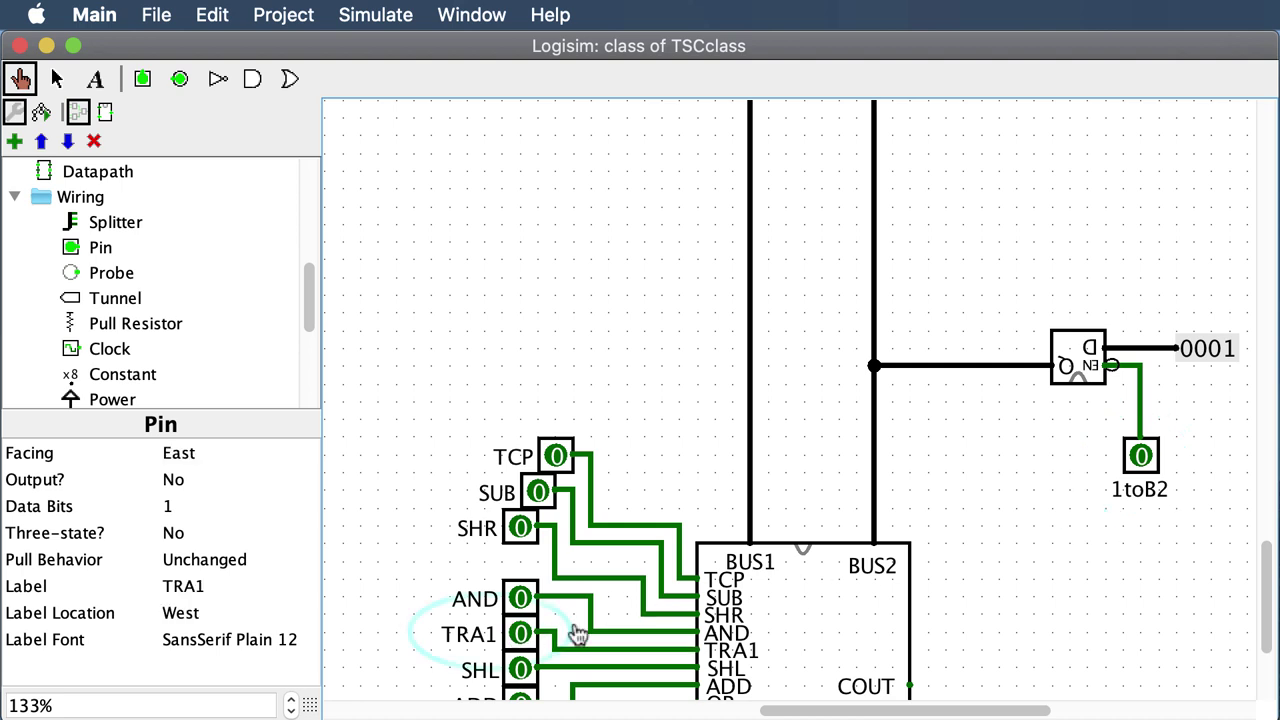
scroll(560, 580, "down", 4)
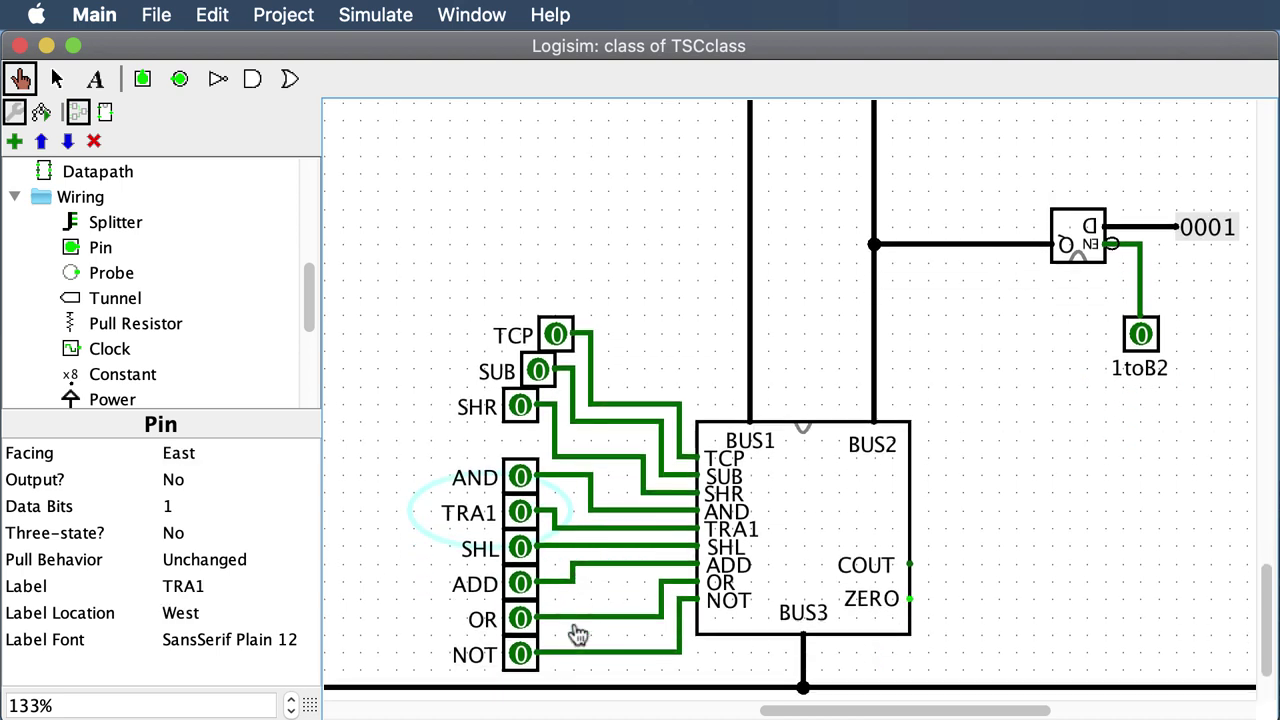
left_click(521, 567)
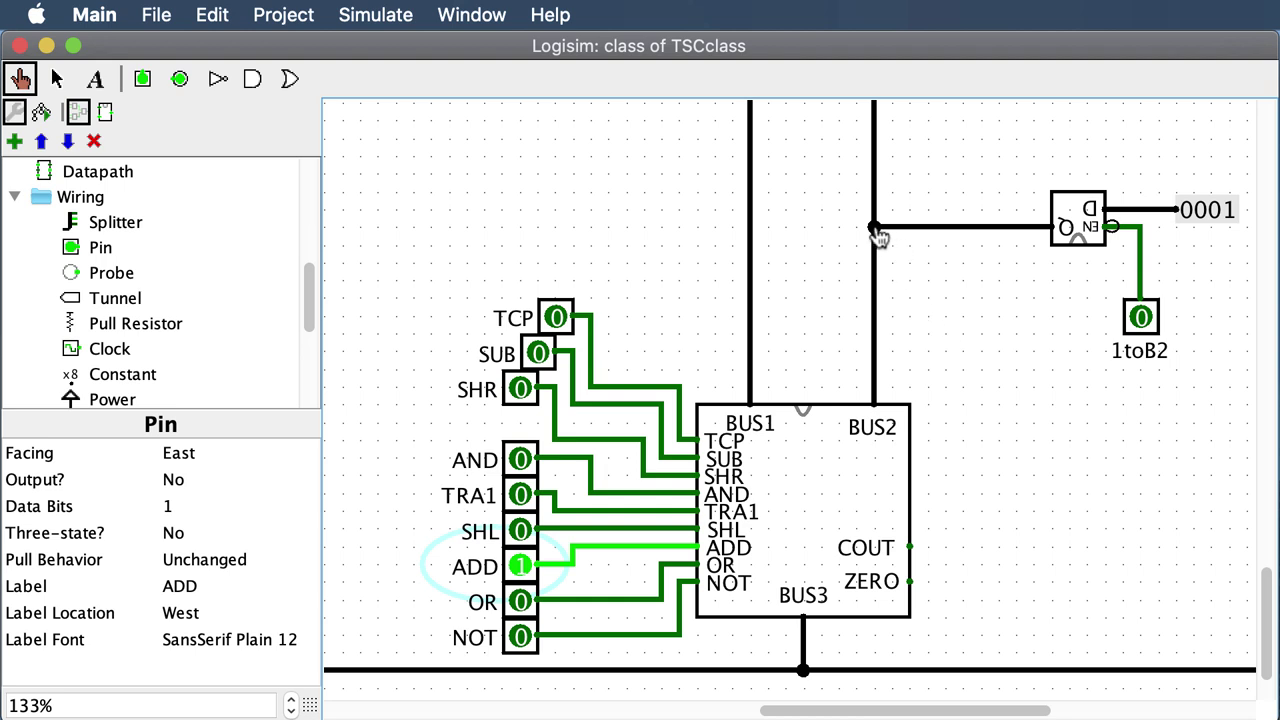
Read the values on bus 1, bus 2 and bus 3 at the ALU, and on bus 3's probe beside the PC multiplexer
left_click(749, 255)
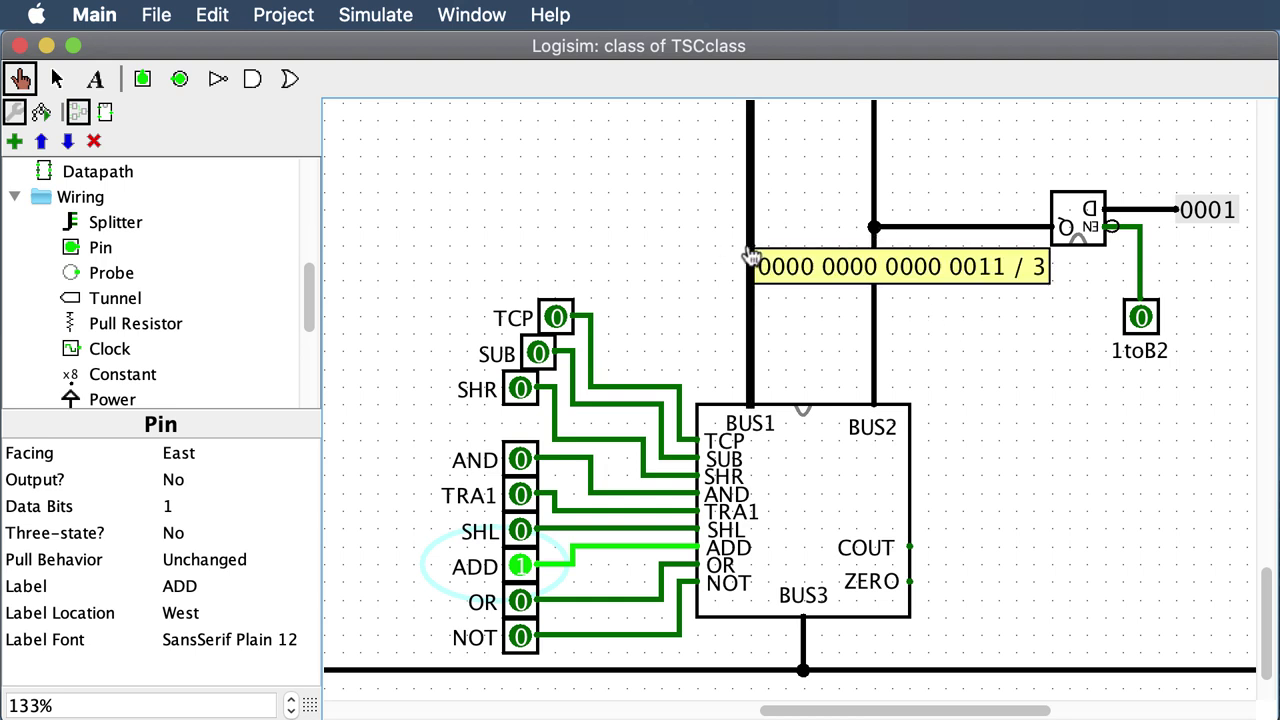
left_click(877, 230)
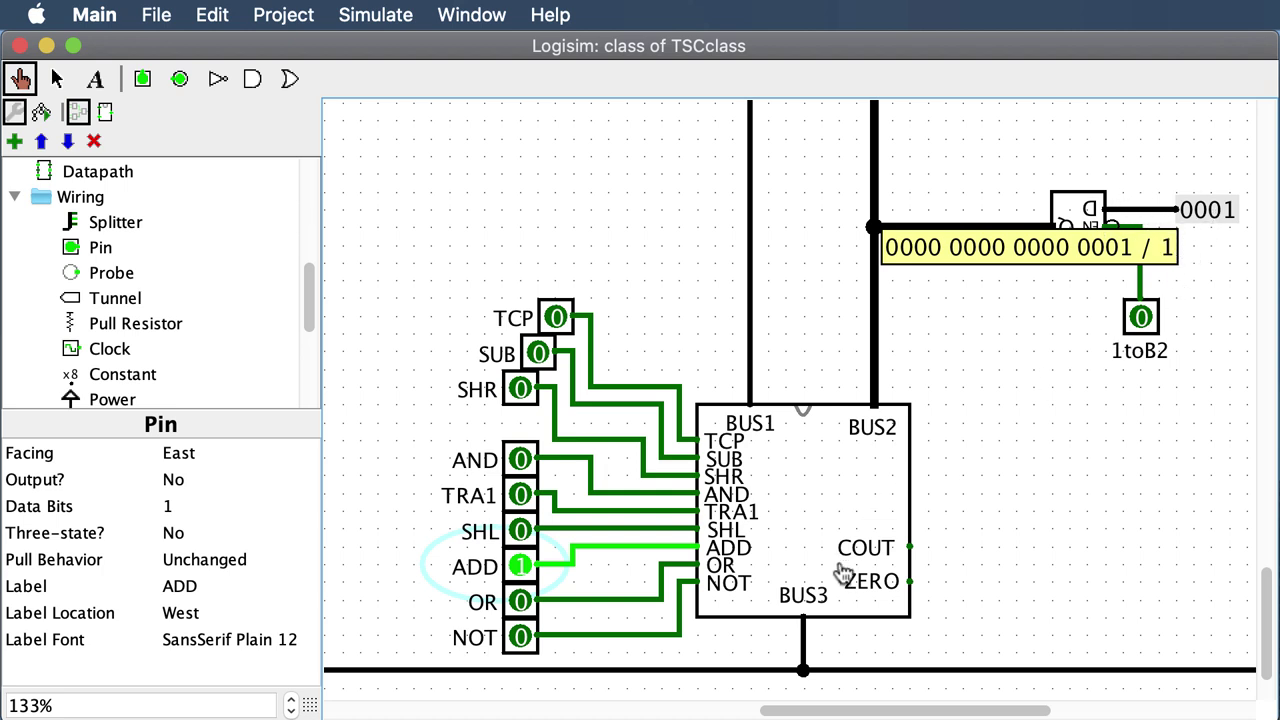
left_click(805, 672)
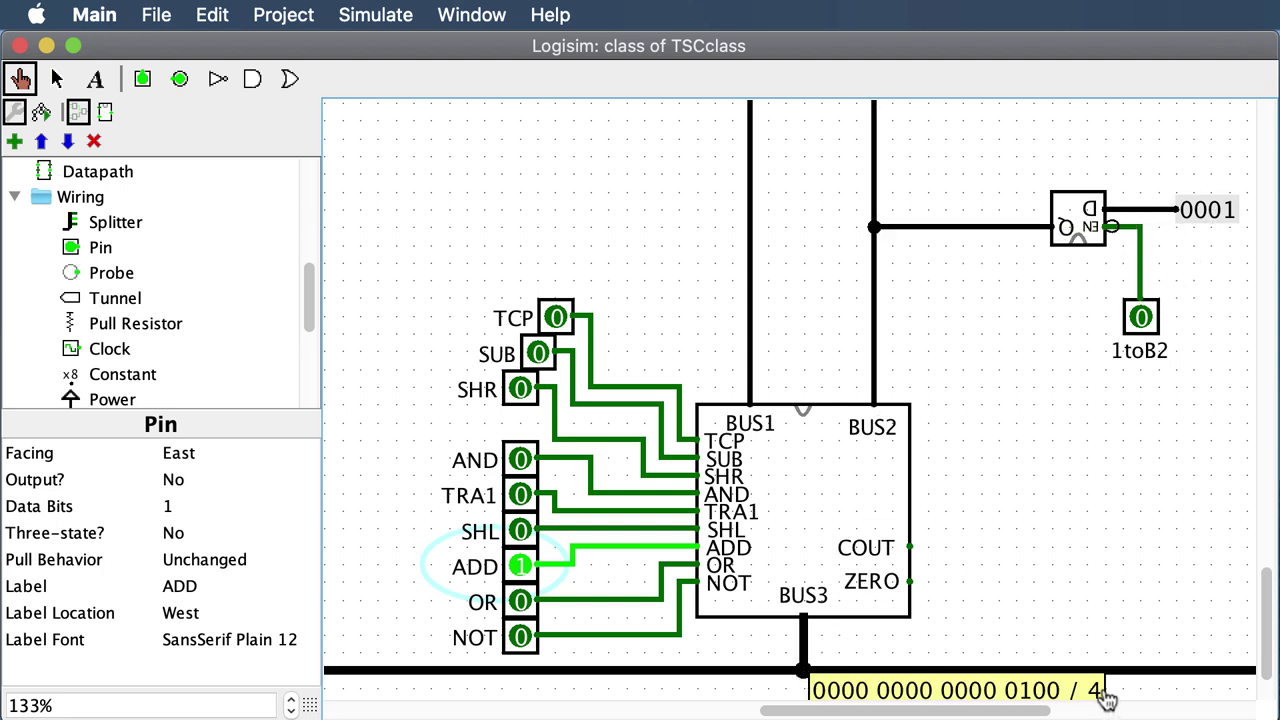
scroll(740, 595, "left", 10)
scroll(735, 575, "up", 6)
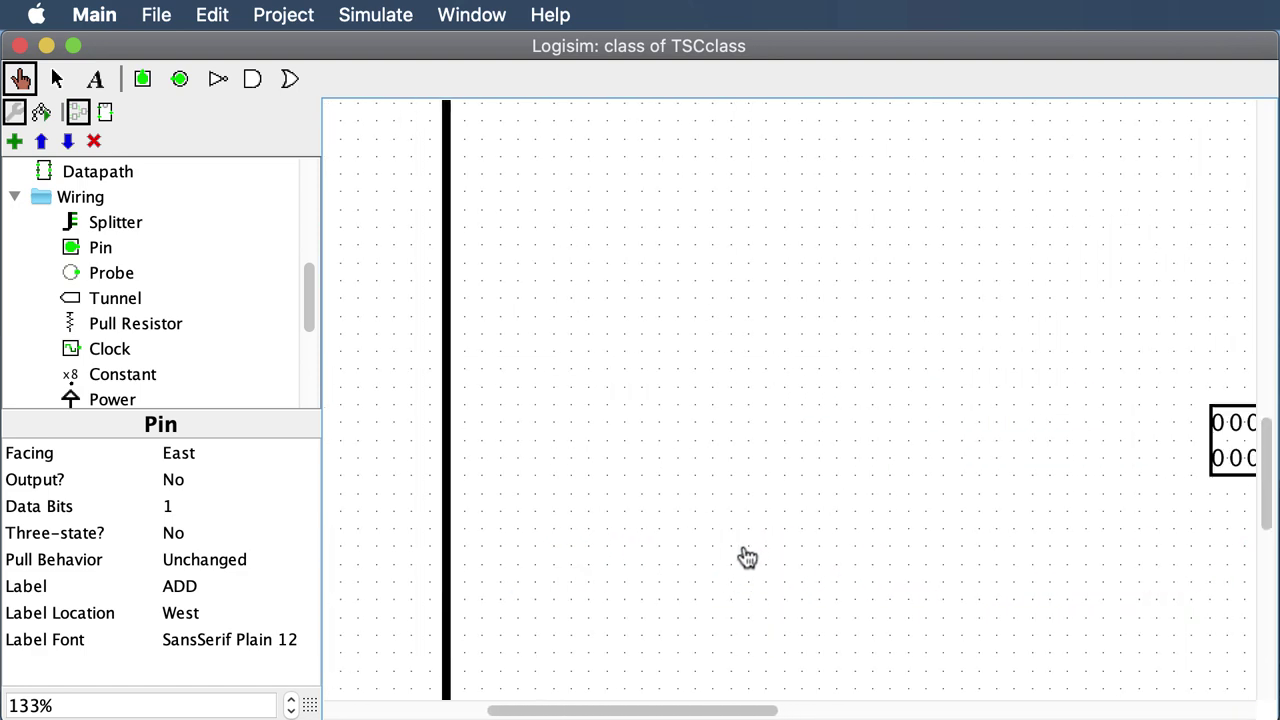
scroll(745, 557, "up", 8)
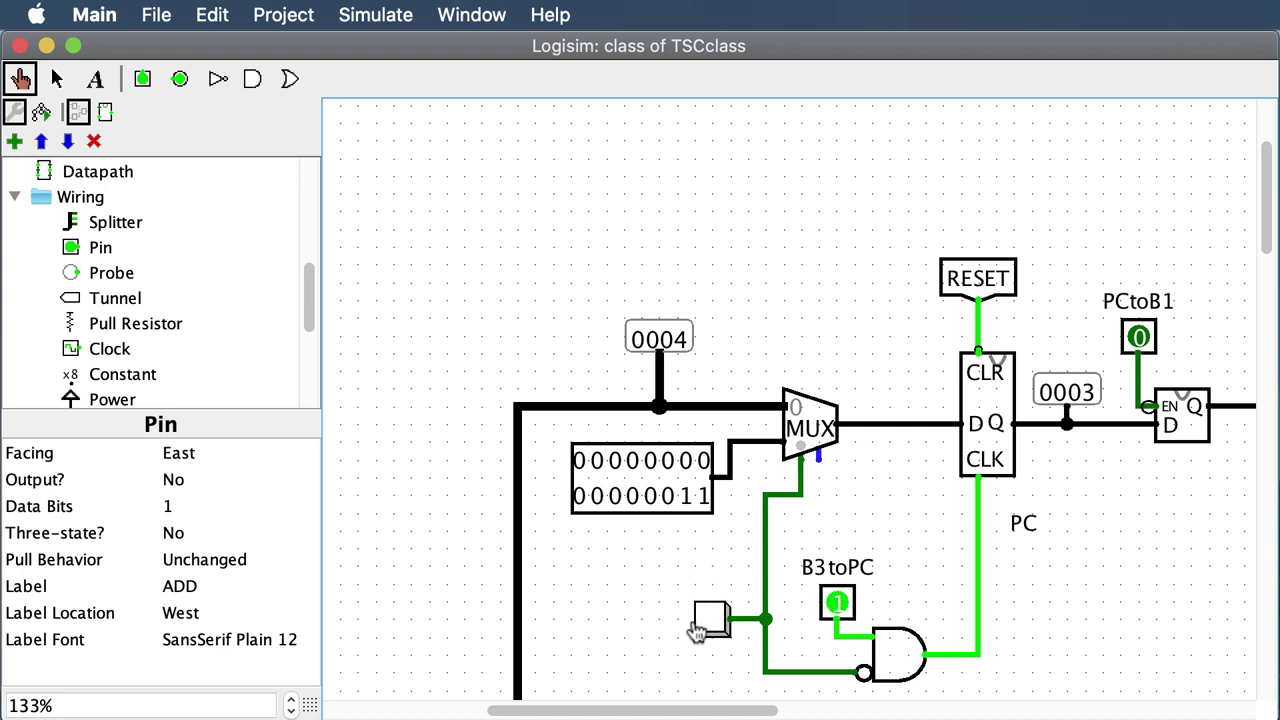
Pulse the B3toPC pin to 0 and back to 1 four times to clock the incremented value into the PC
left_click(838, 605)
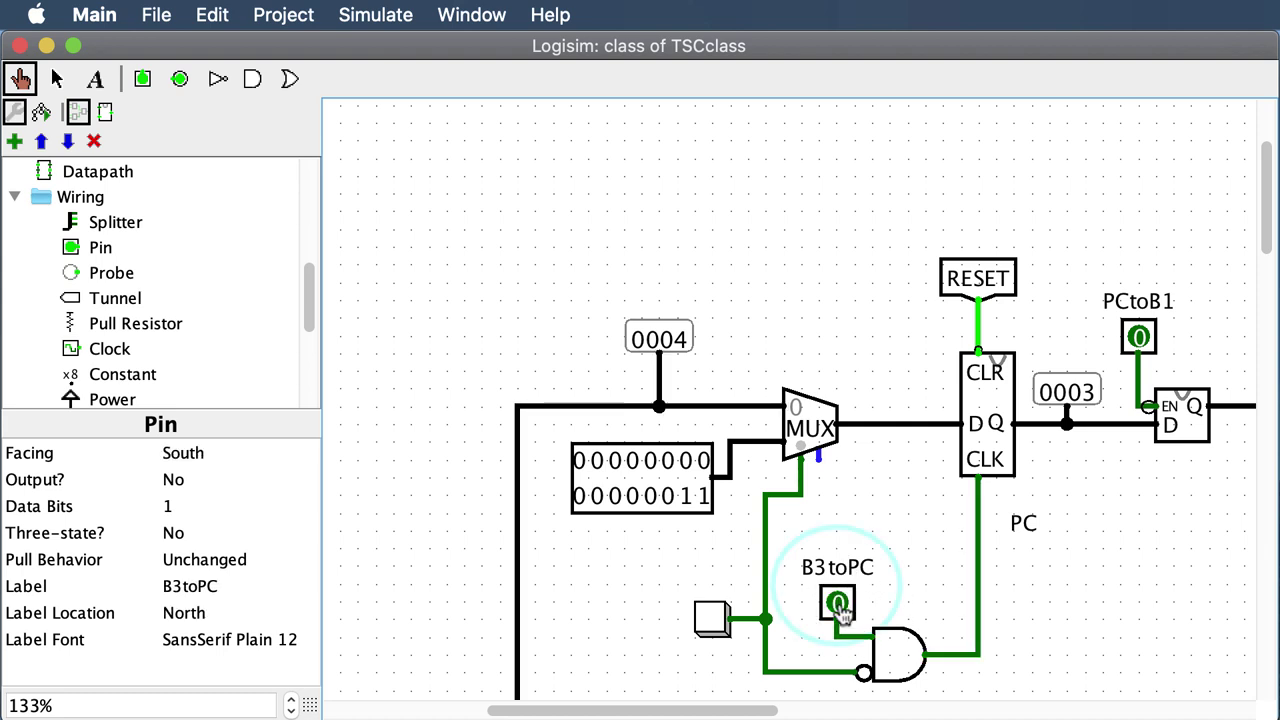
left_click(838, 604)
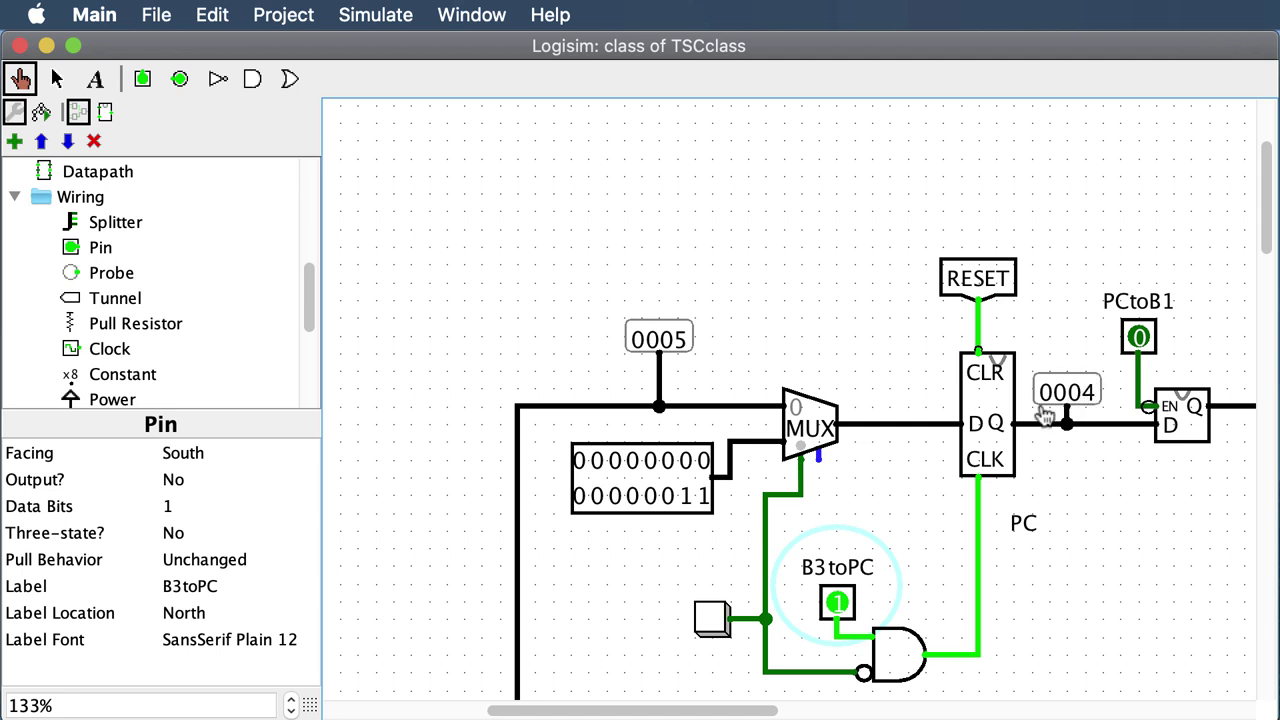
left_click(838, 604)
left_click(838, 604)
left_click(838, 604)
left_click(838, 604)
left_click(838, 604)
left_click(838, 604)
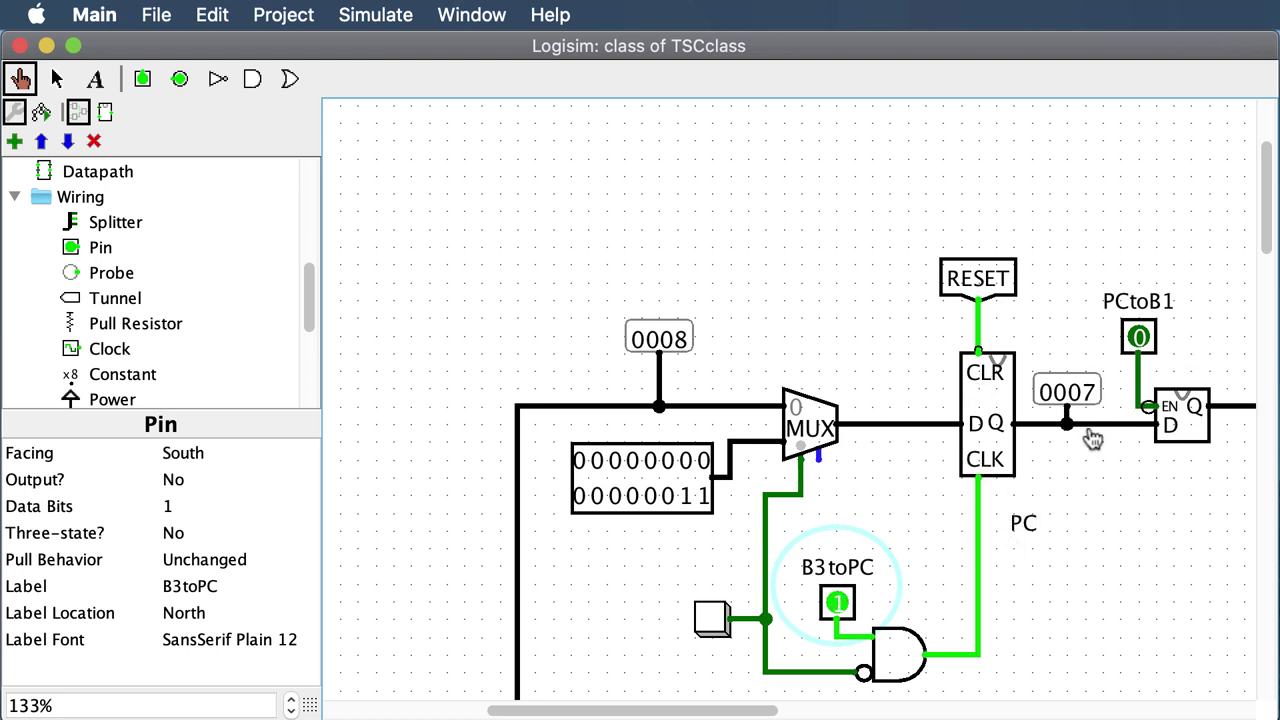
End the PC increment setup by setting PCtoB1 to 1, ADD to 0 and 1toB2 to 1
scroll(1079, 441, "down", 3)
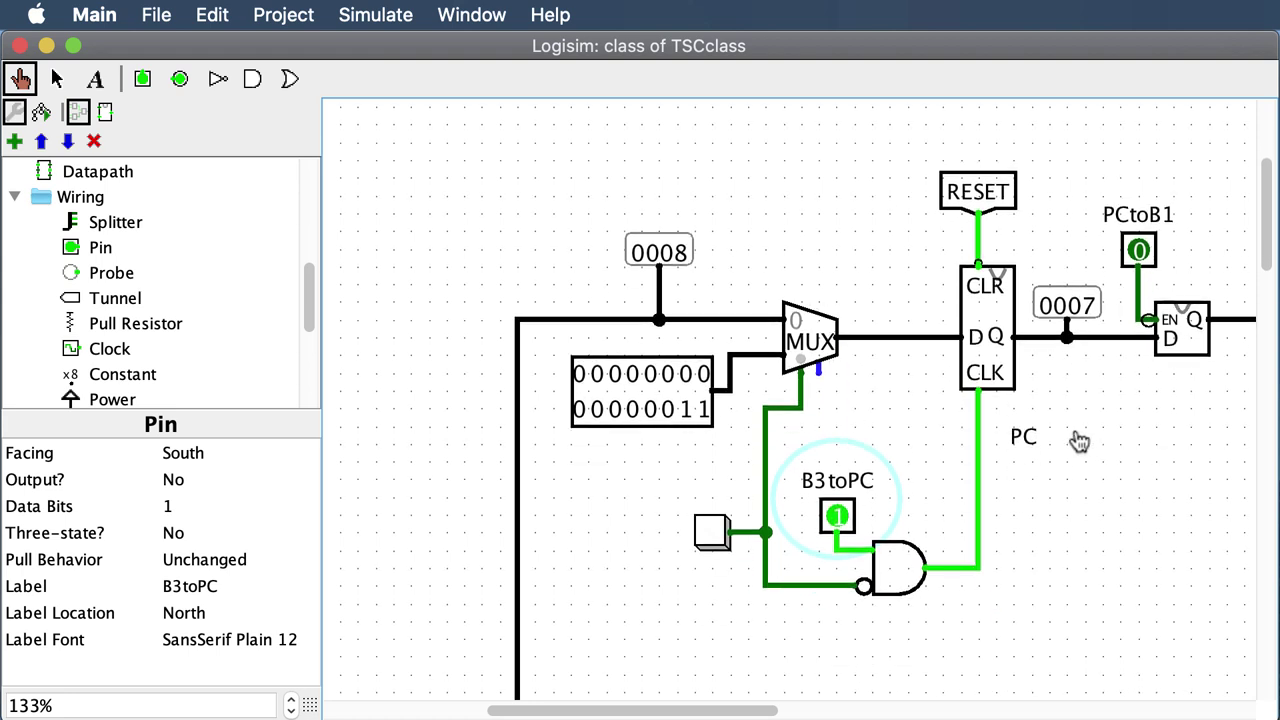
scroll(1079, 441, "up", 2)
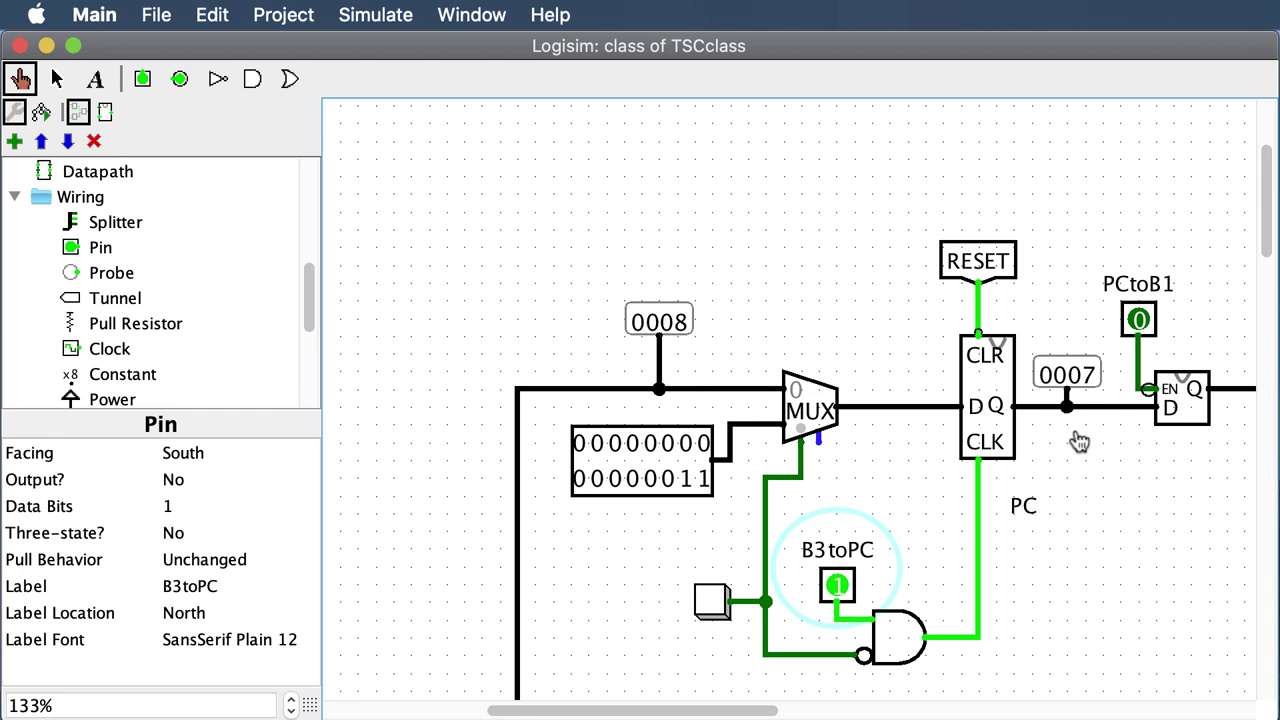
scroll(1079, 441, "down", 20)
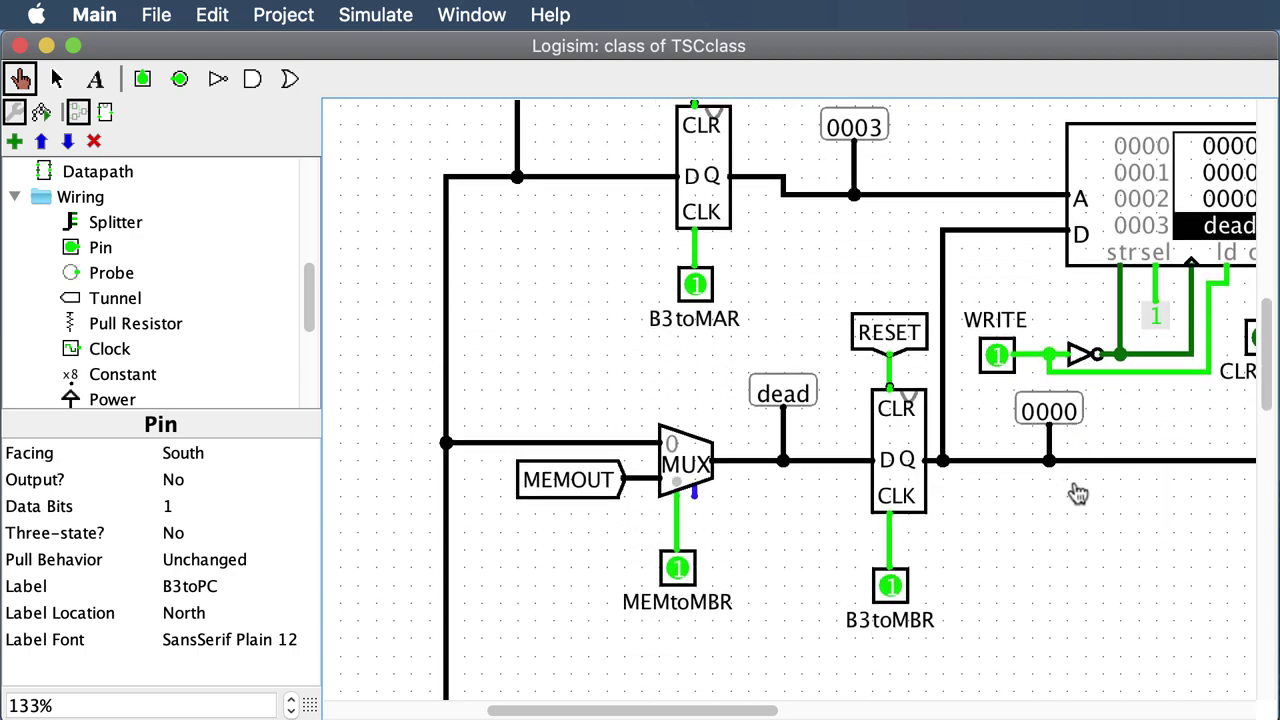
scroll(1079, 493, "up", 20)
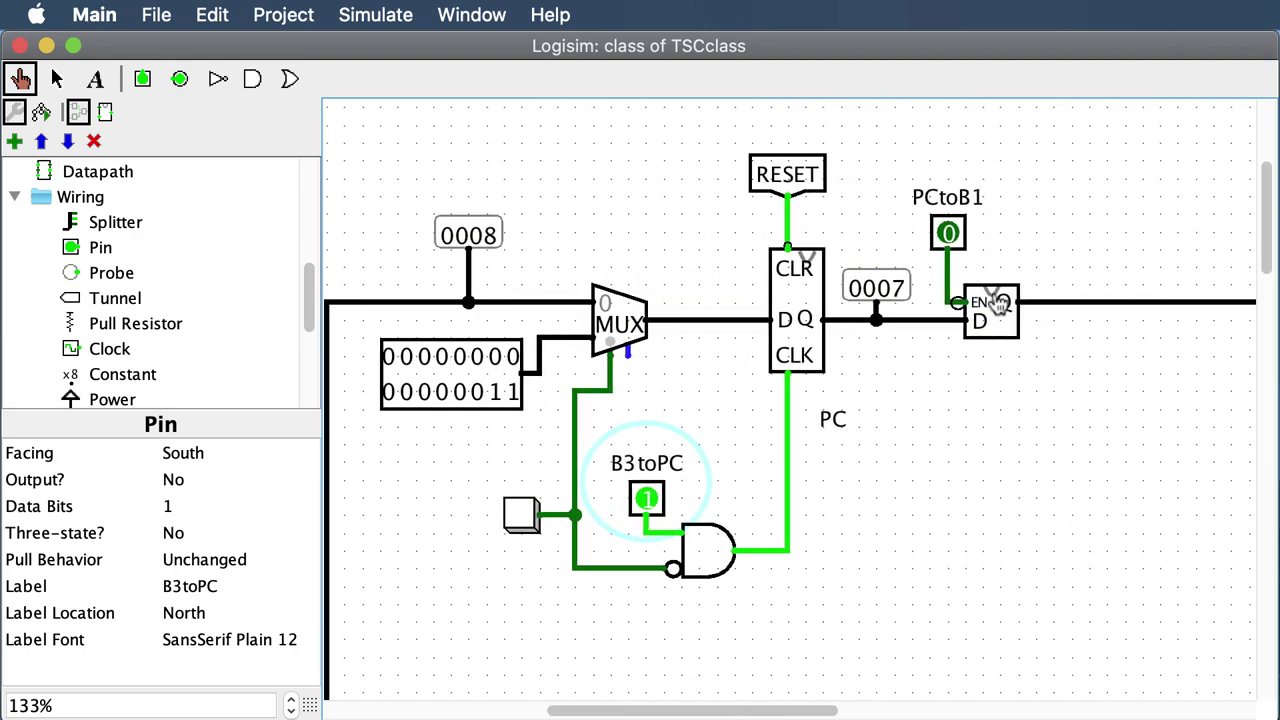
left_click(948, 233)
scroll(980, 450, "down", 20)
scroll(1043, 477, "down", 10)
scroll(1043, 470, "right", 5)
left_click(866, 617)
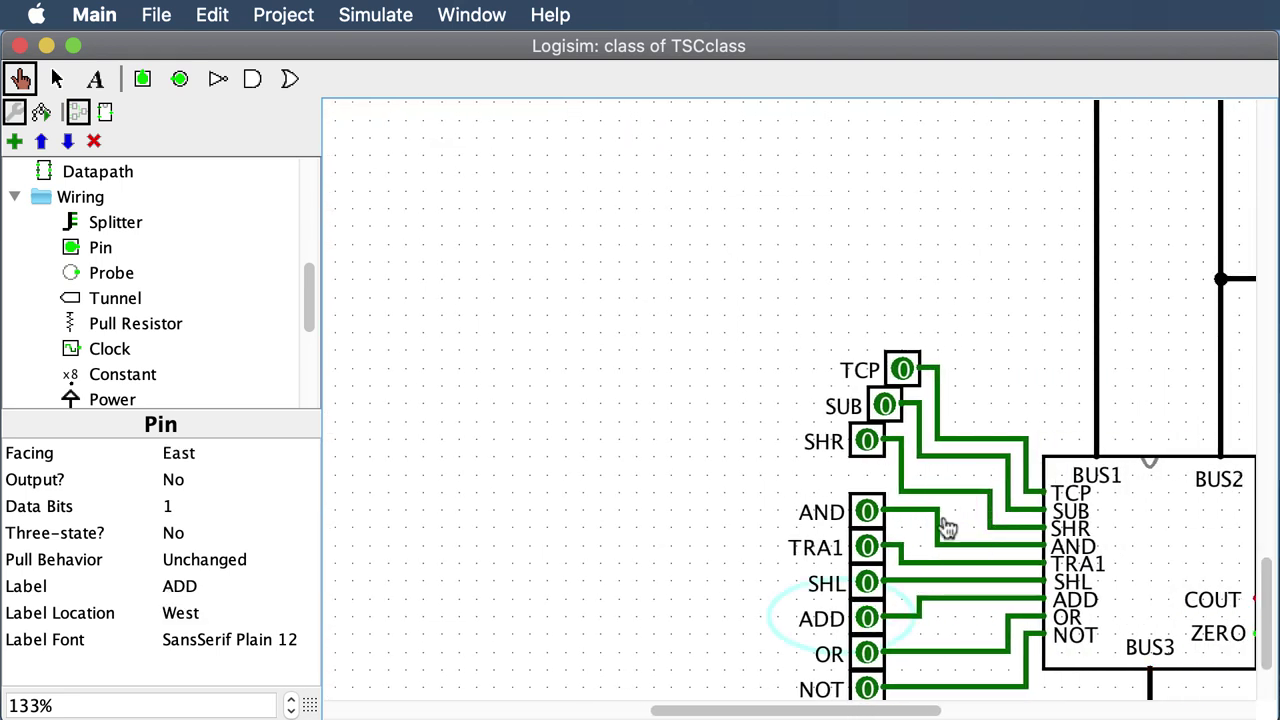
scroll(950, 480, "right", 10)
left_click(1058, 370)
Test the multiplexer before the MBR by setting MEMtoMBR to 0, checking its input, and returning the pin to 1
scroll(760, 457, "left", 2)
scroll(540, 429, "left", 10)
scroll(540, 429, "up", 20)
scroll(540, 425, "up", 5)
scroll(540, 425, "left", 2)
scroll(535, 423, "down", 2)
scroll(539, 416, "down", 1)
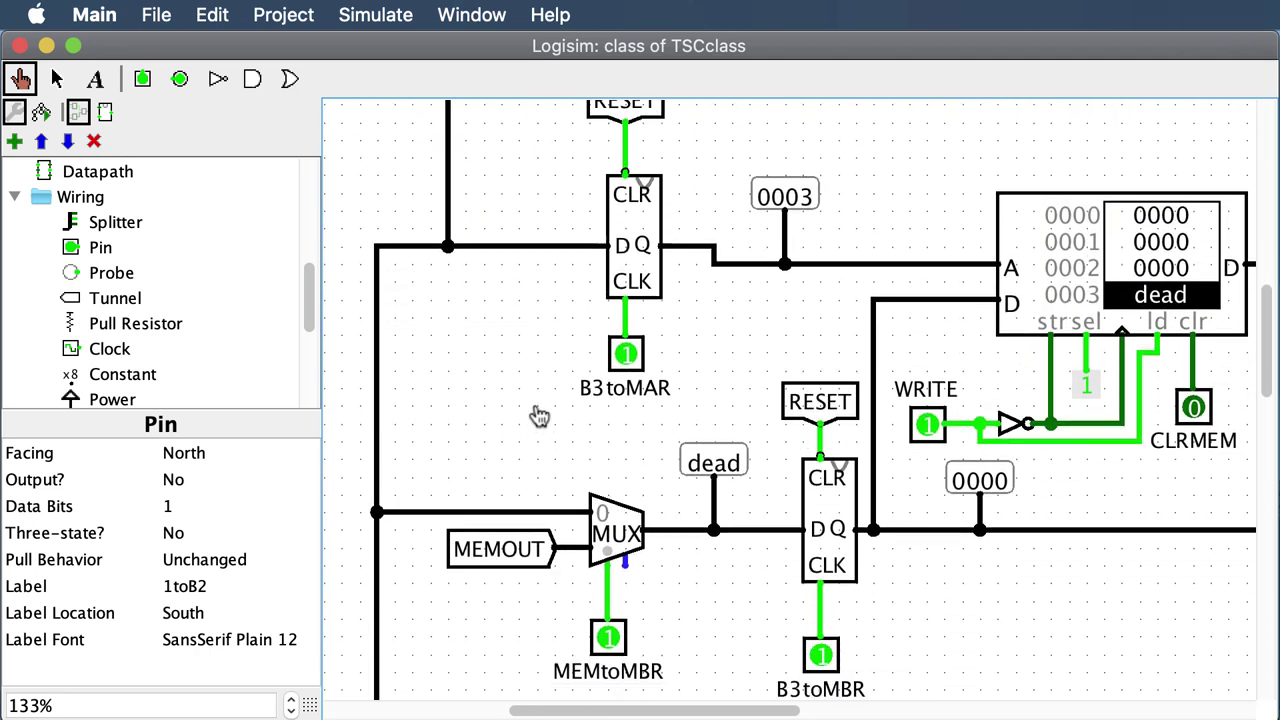
scroll(968, 280, "right", 5)
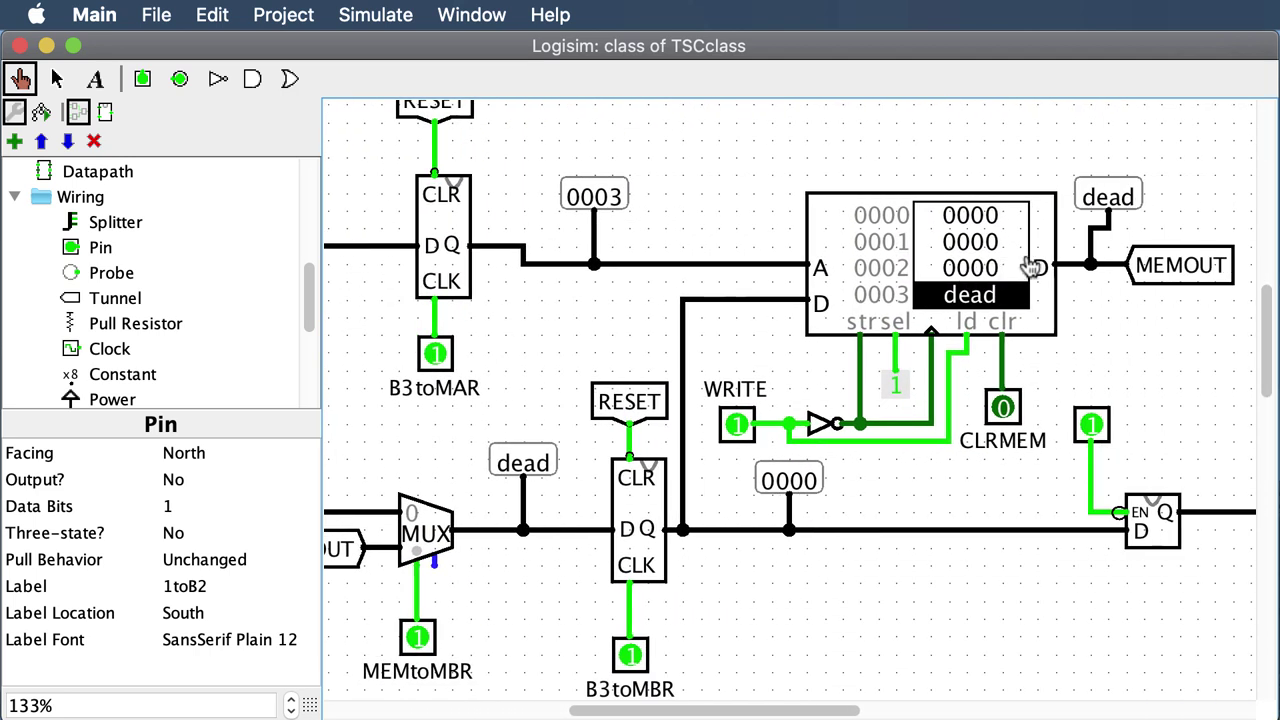
scroll(368, 617, "left", 4)
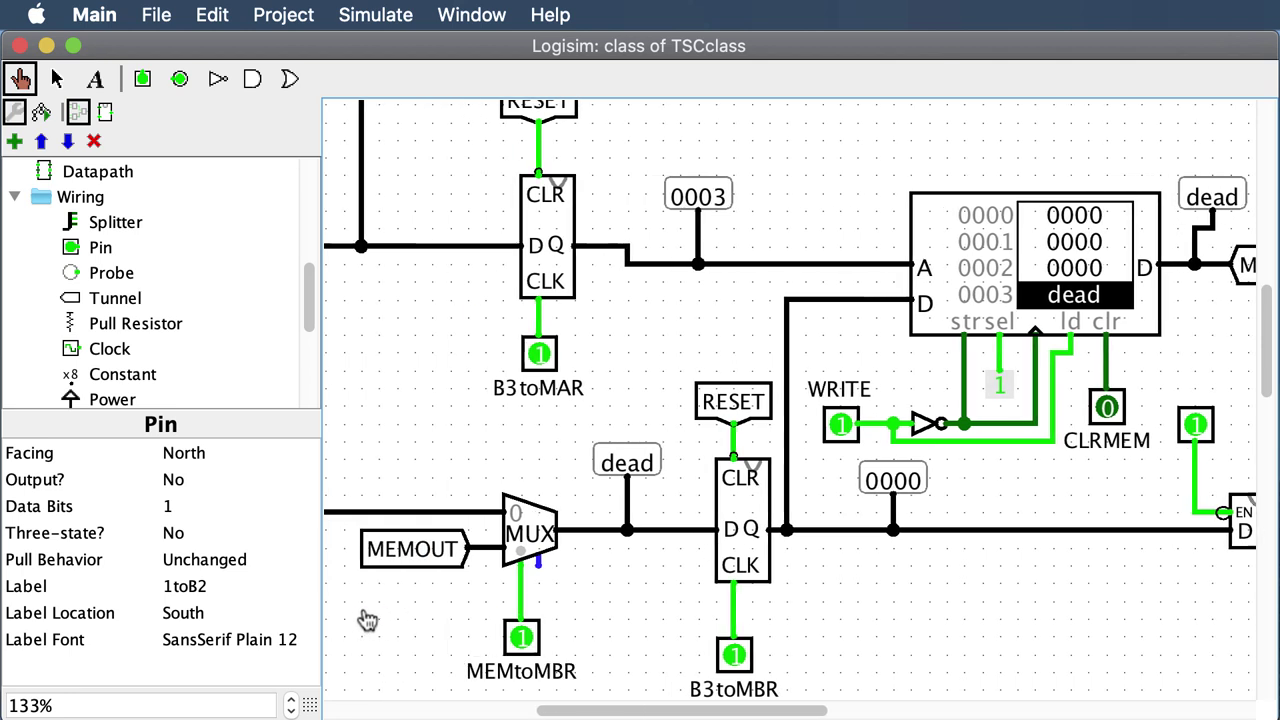
left_click(557, 640)
left_click(557, 640)
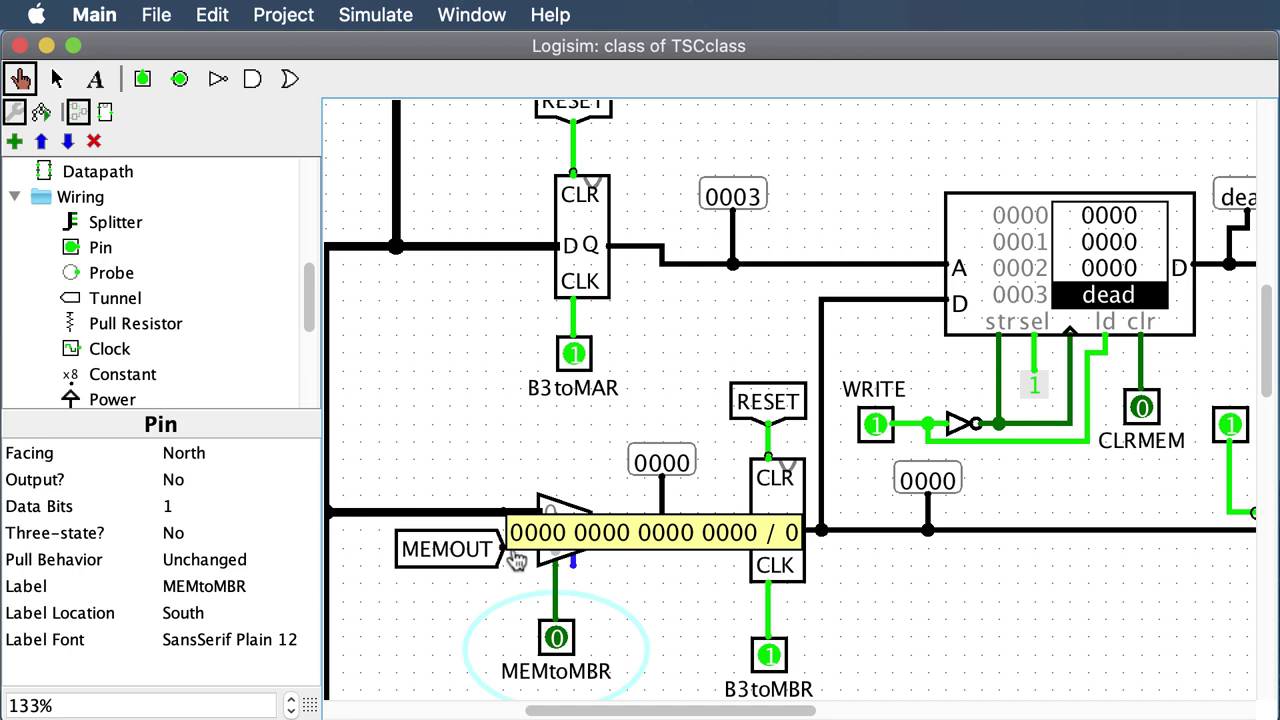
left_click(556, 640)
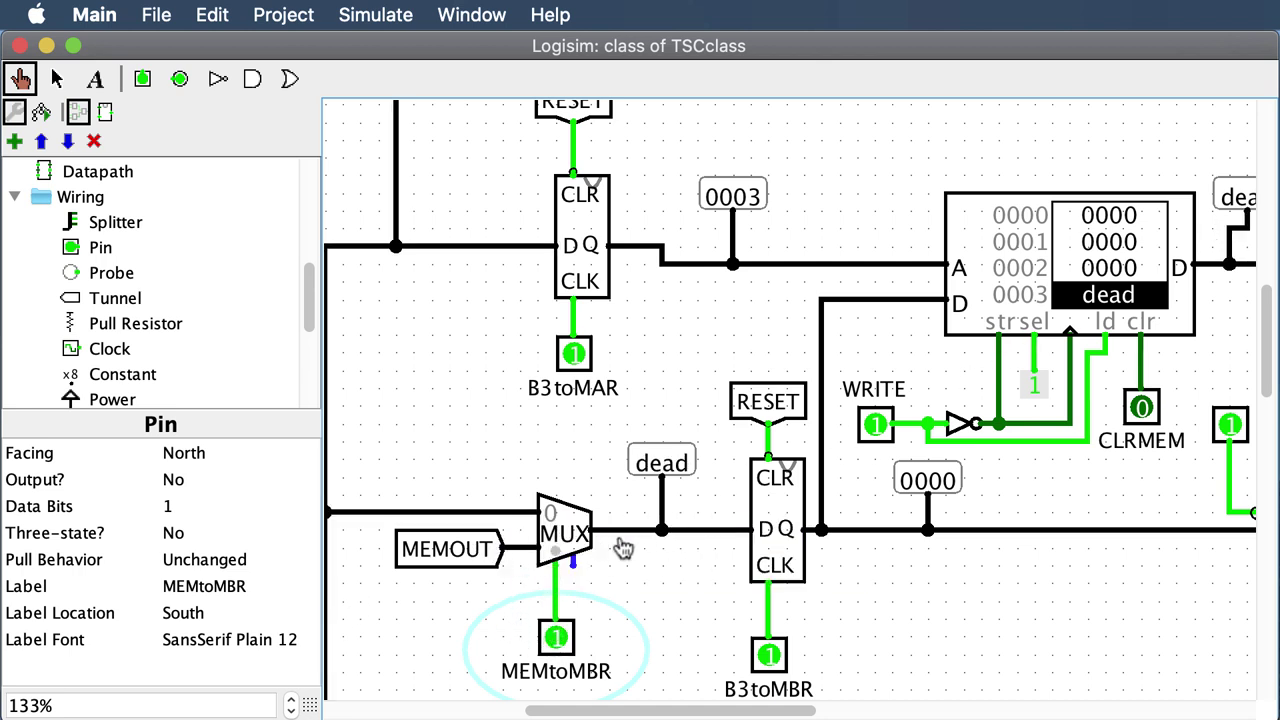
Pulse B3toMBR to load the memory value into the MBR, and set its output buffer's enable pin to 0 to drive bus 1
left_click(770, 656)
left_click(770, 656)
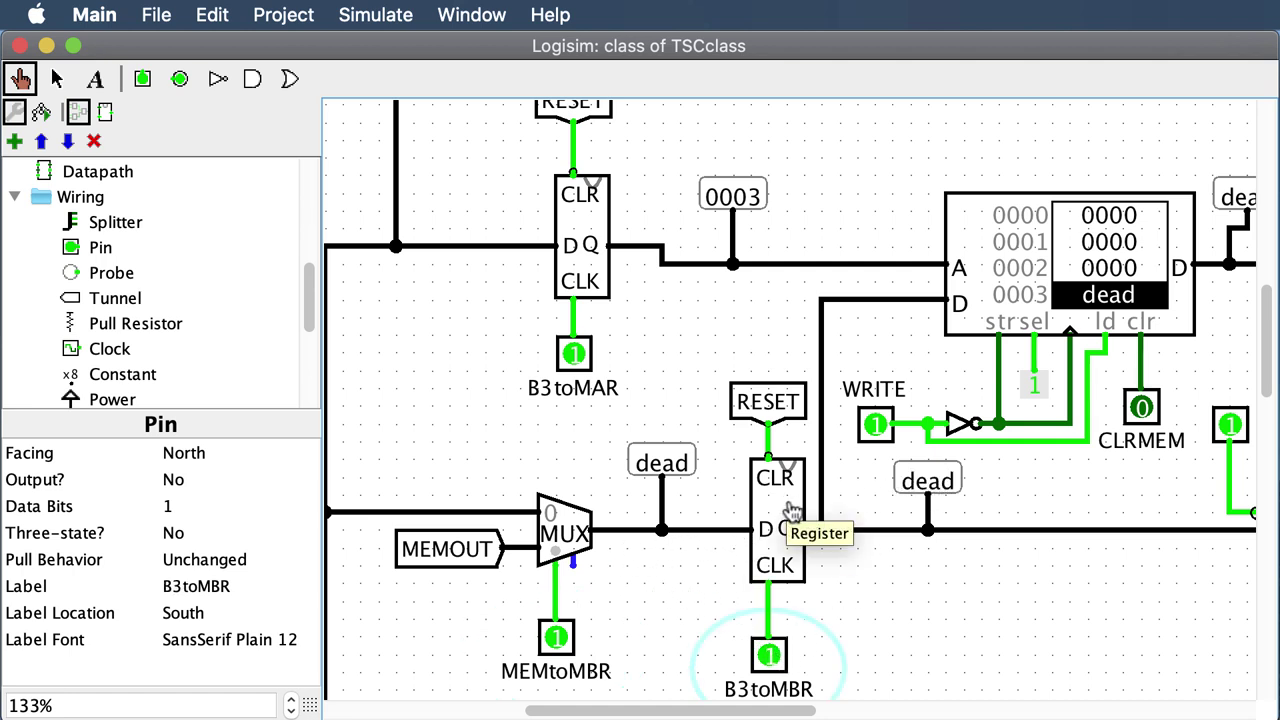
scroll(805, 513, "right", 5)
left_click(849, 425)
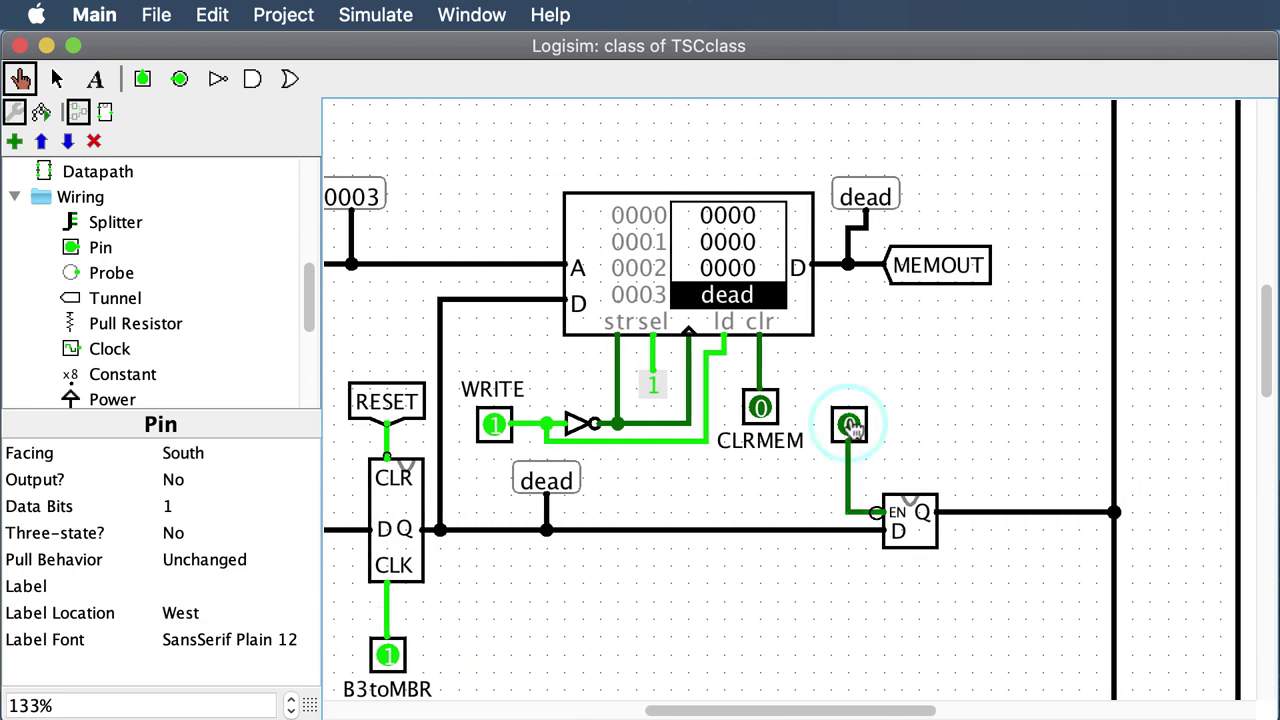
mouse_move(1114, 523)
scroll(1112, 525, "right", 1)
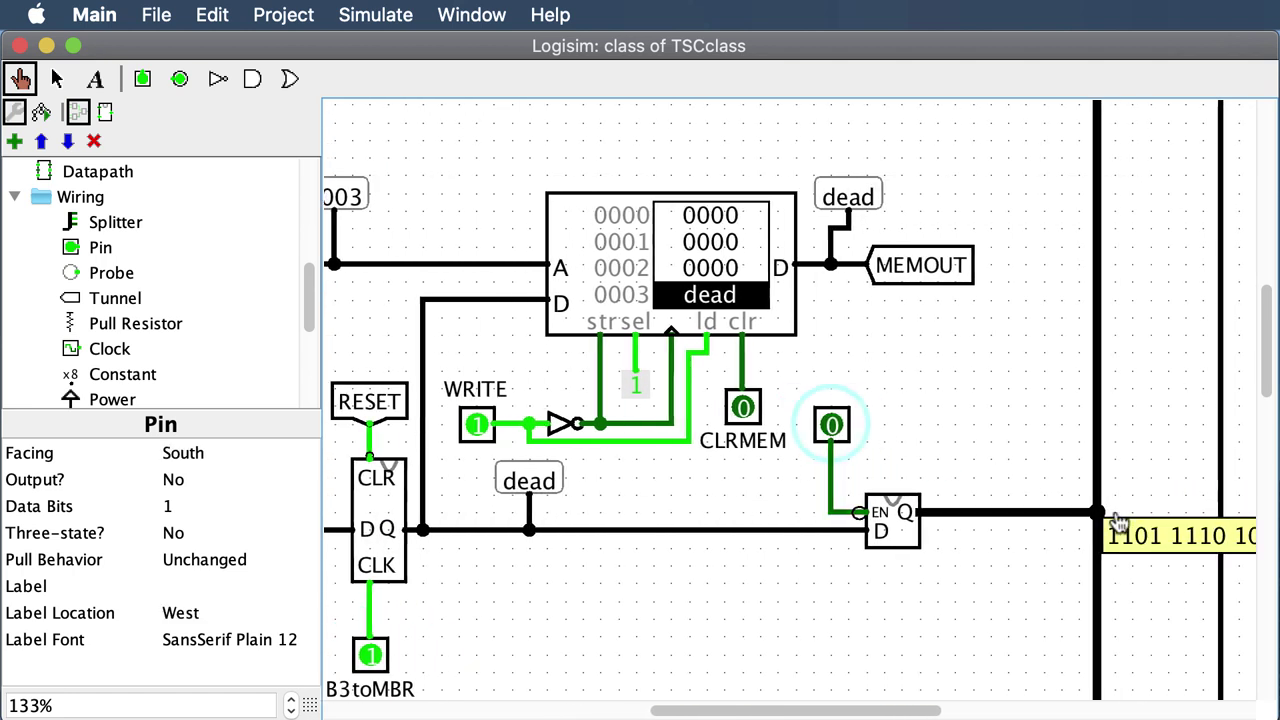
Set the ALU's TRA1 pin to 1 to pass bus 1 through, and check the value on bus 3
scroll(1014, 590, "down", 20)
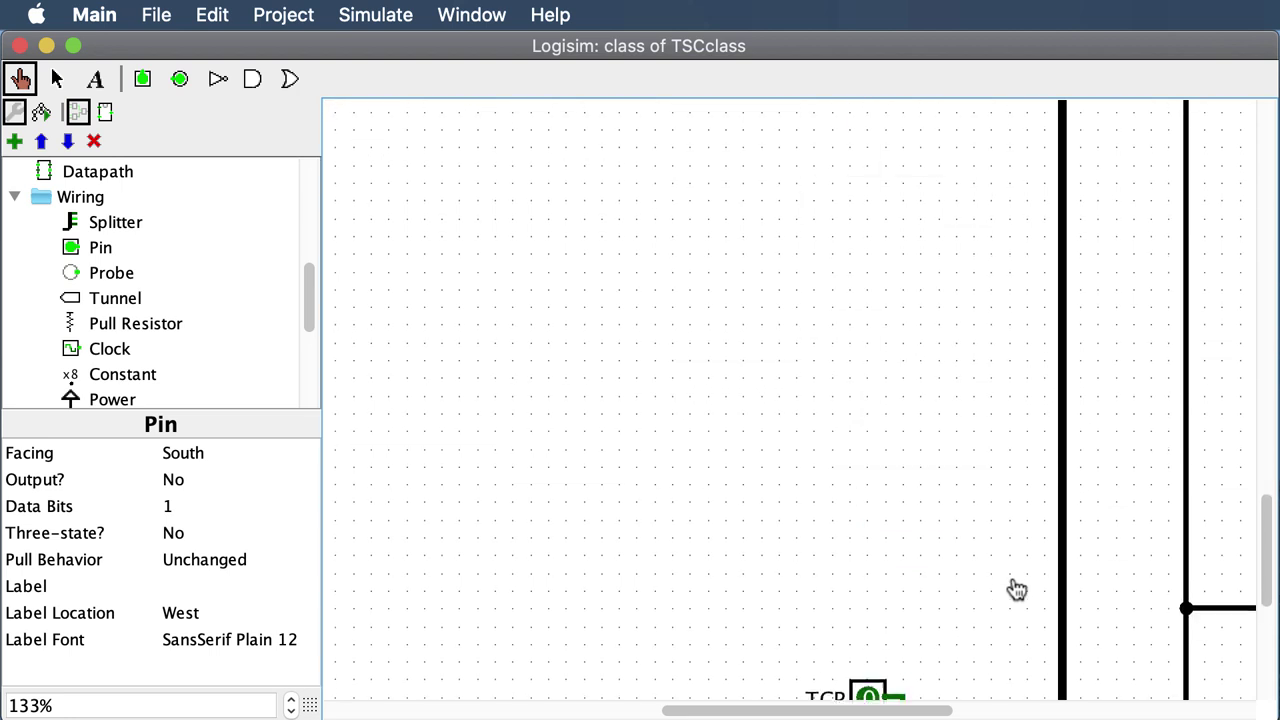
scroll(1014, 590, "down", 7)
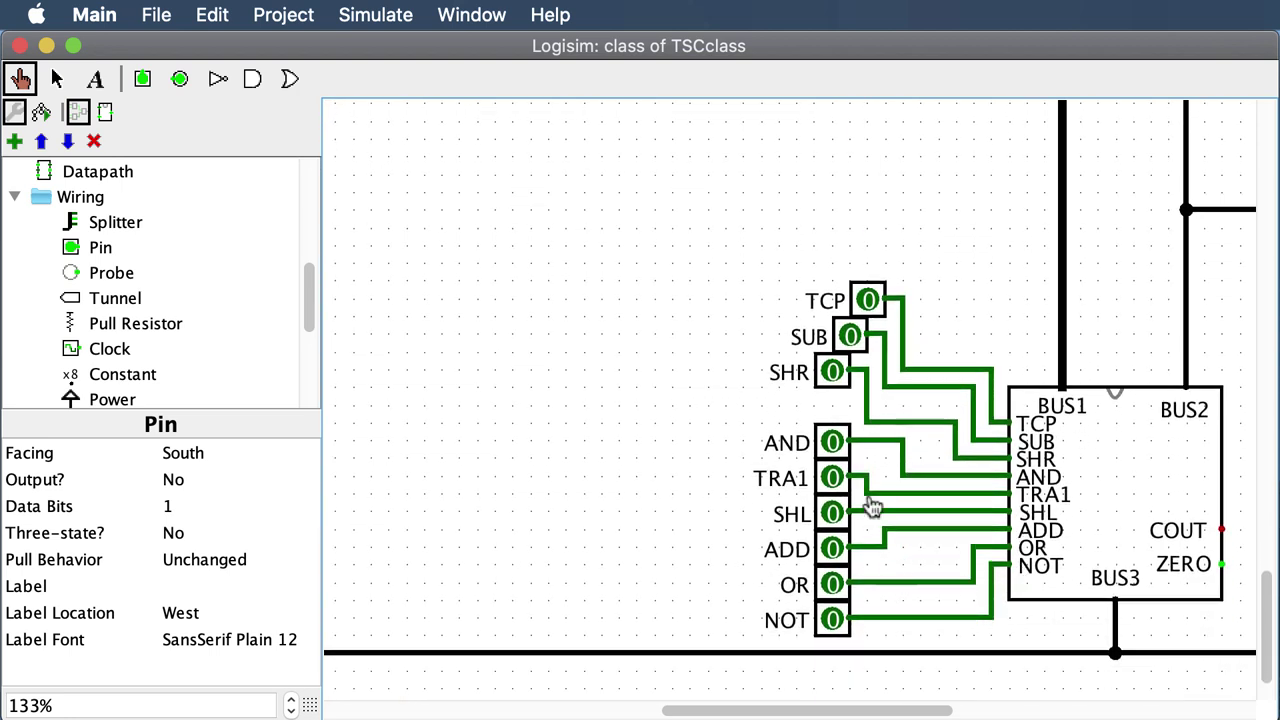
left_click(834, 481)
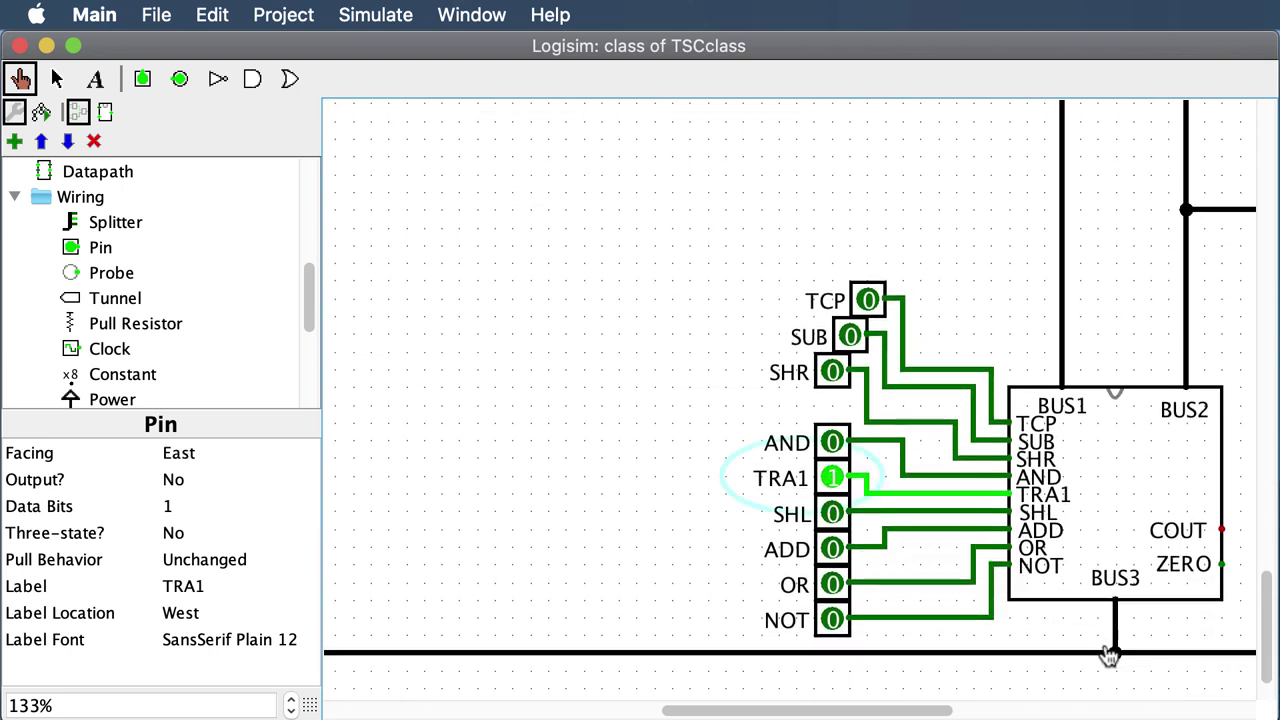
mouse_move(1108, 658)
scroll(1108, 658, "right", 20)
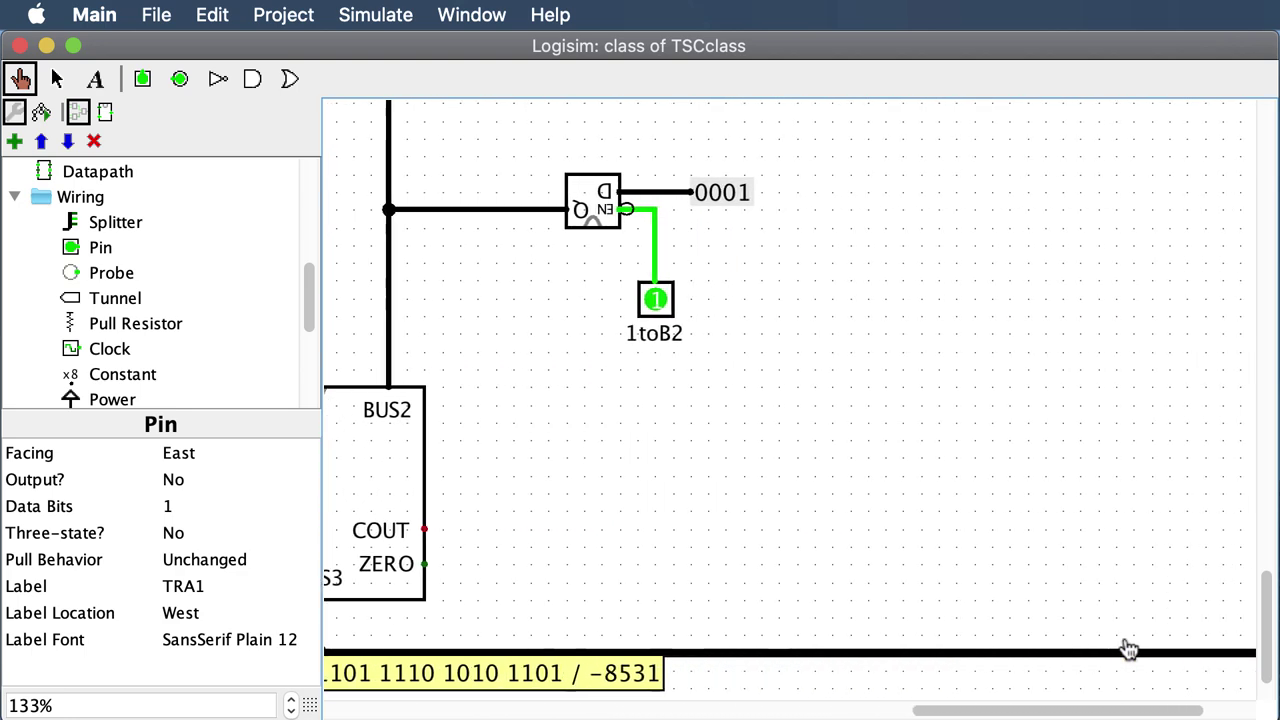
Clock the bus 3 value into GPR0 and the IR by setting B3toGPR0 and B3toIR to 1, and check the IR's probe
scroll(1108, 629, "up", 20)
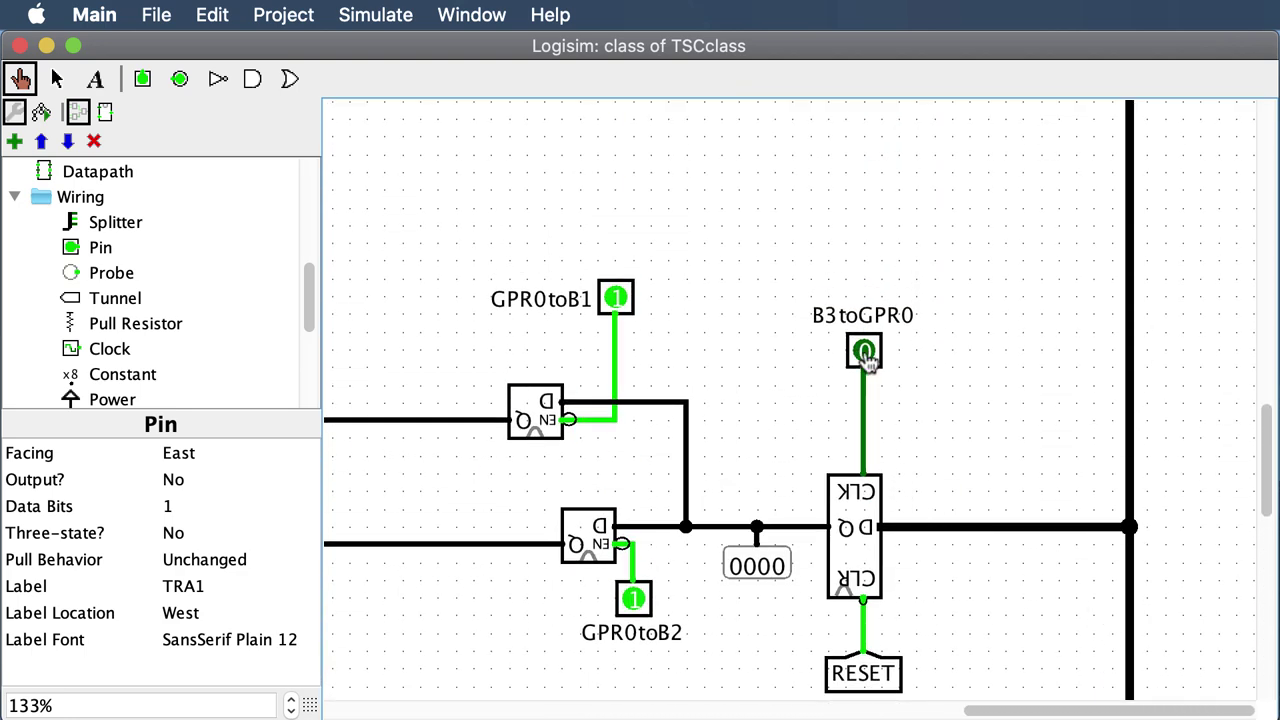
left_click(864, 352)
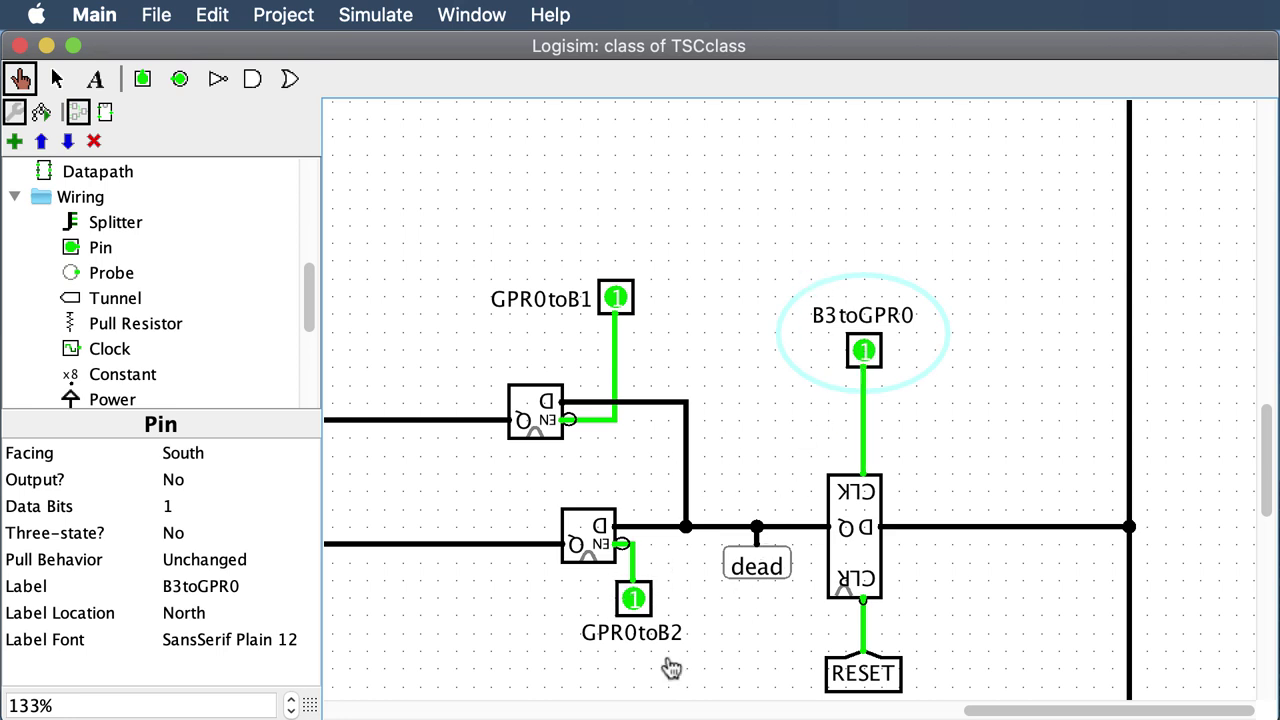
scroll(726, 570, "down", 5)
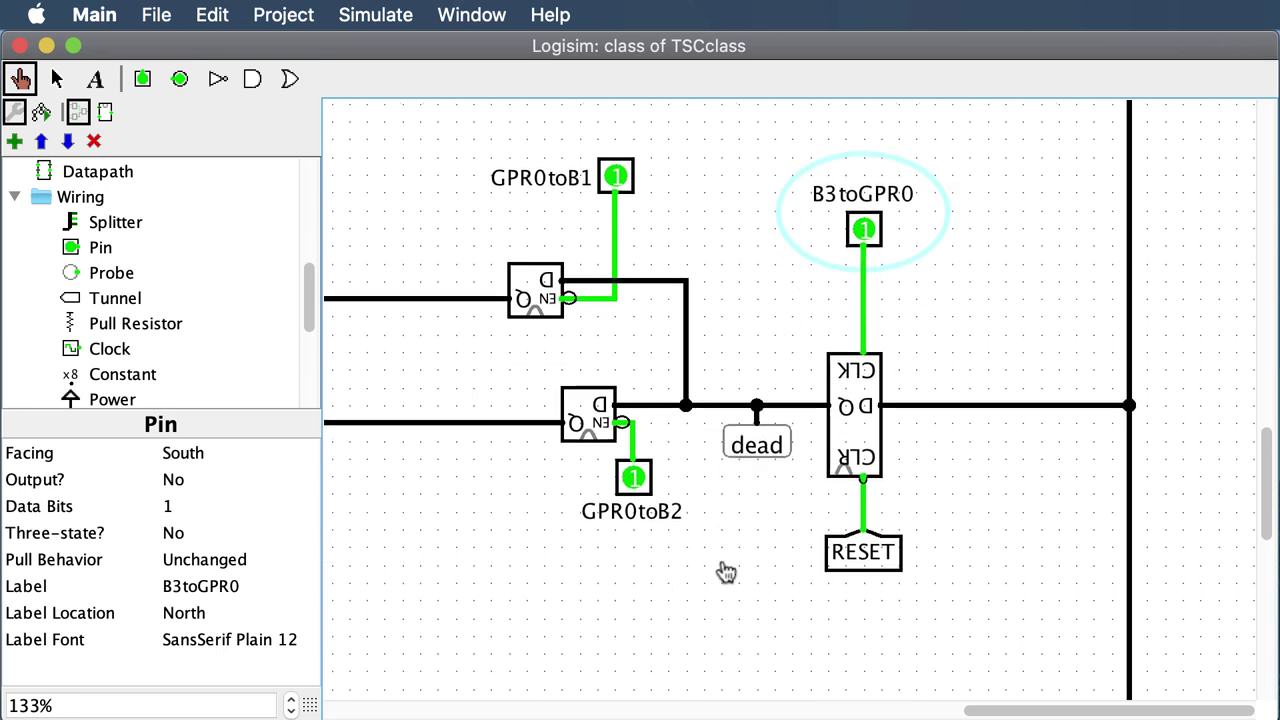
scroll(726, 570, "up", 12)
scroll(726, 571, "up", 15)
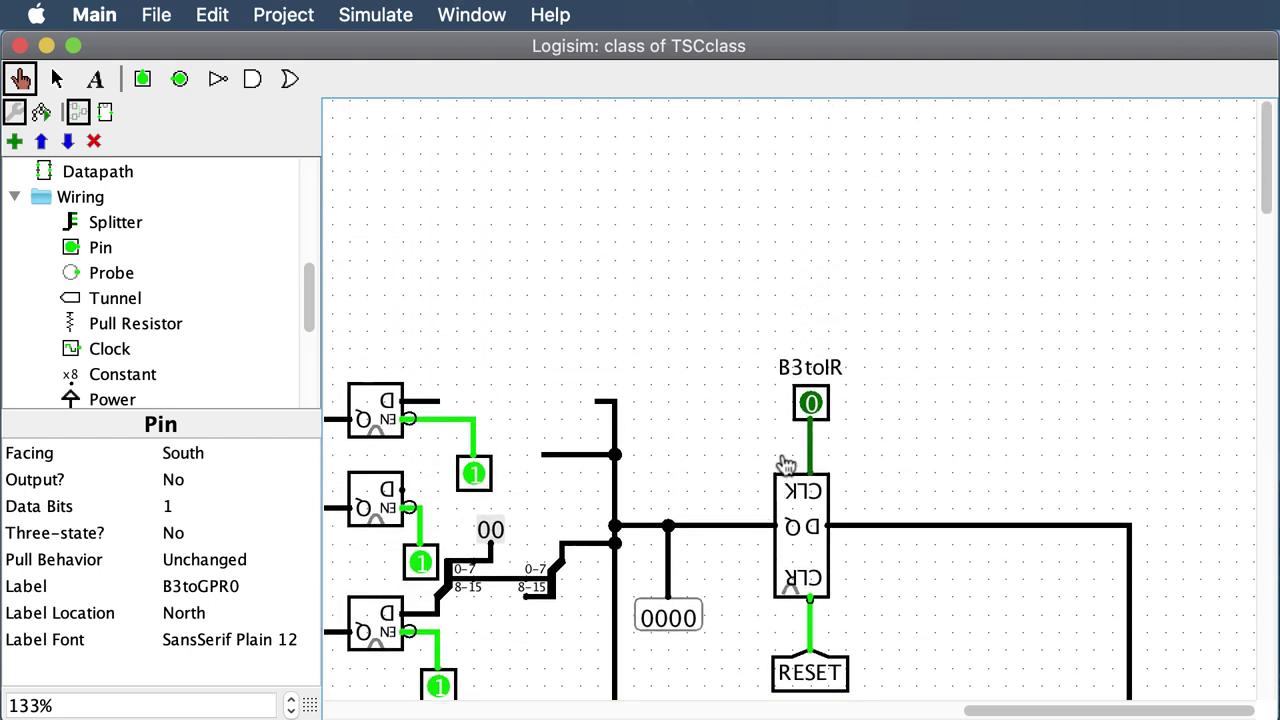
left_click(810, 403)
scroll(779, 537, "left", 5)
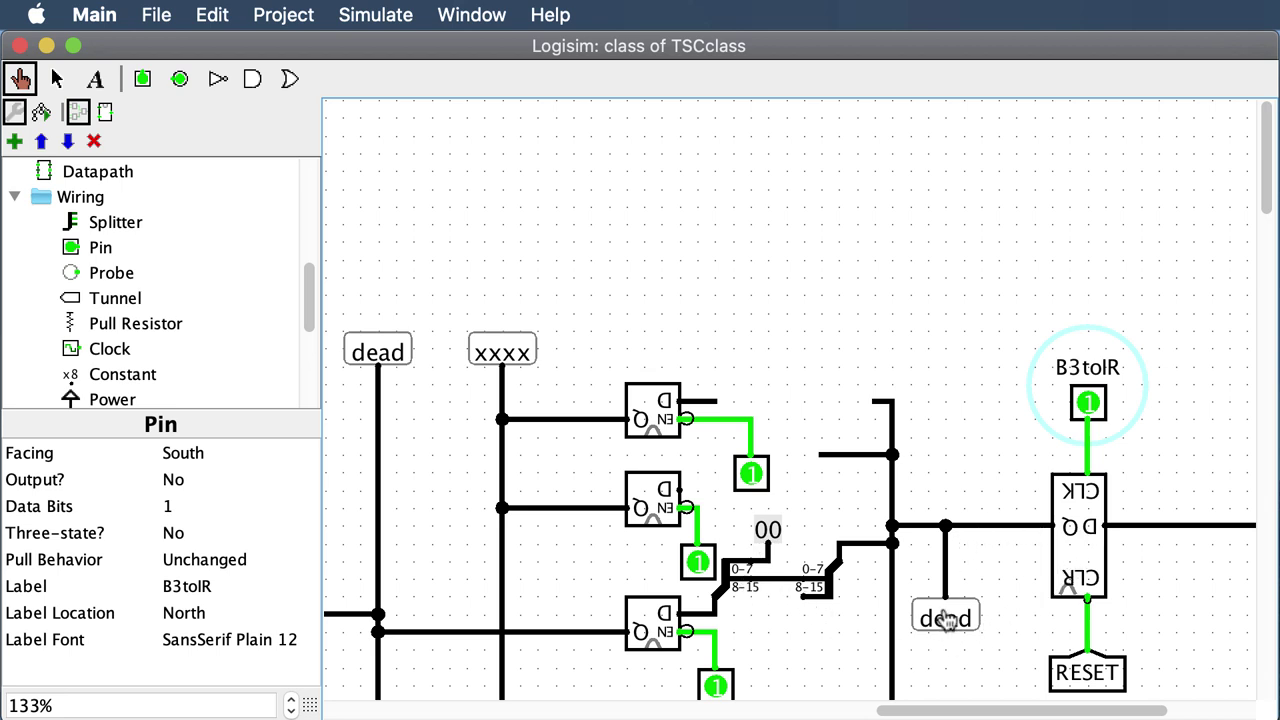
Disconnect the MBR from bus 1 by setting its output buffer's enable pin to 1
scroll(957, 620, "left", 11)
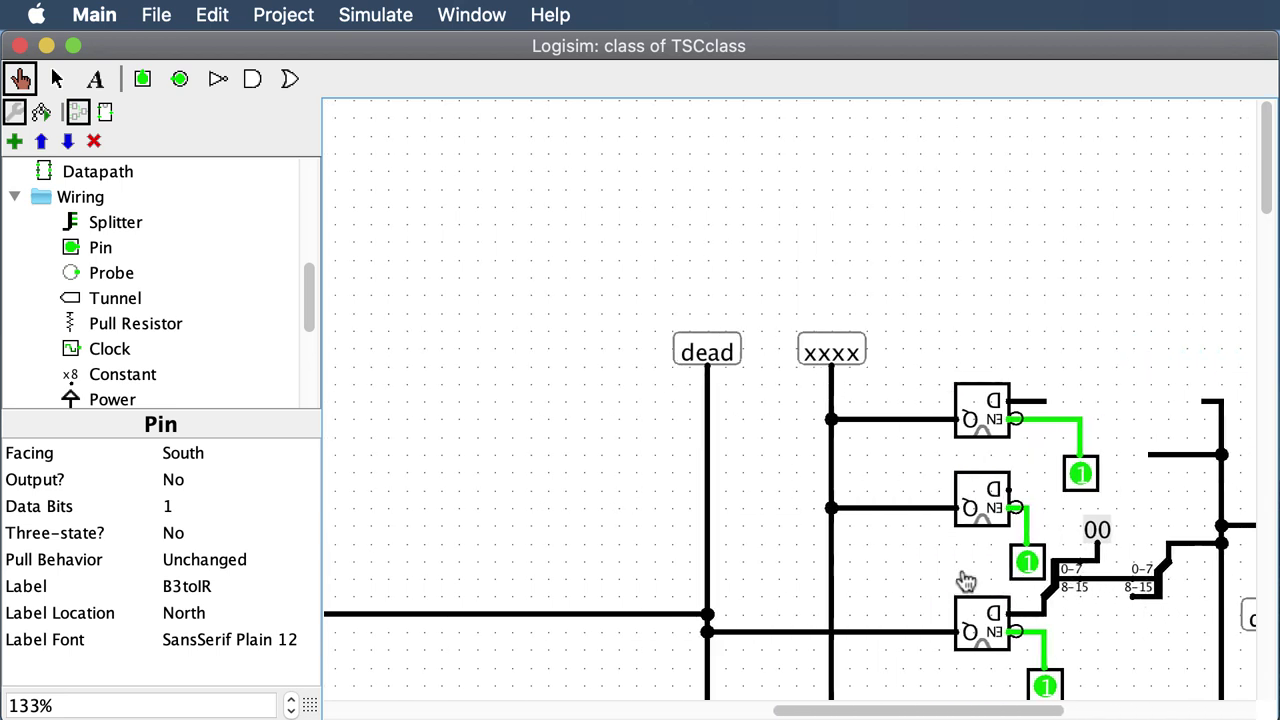
scroll(943, 583, "left", 4)
scroll(943, 583, "down", 3)
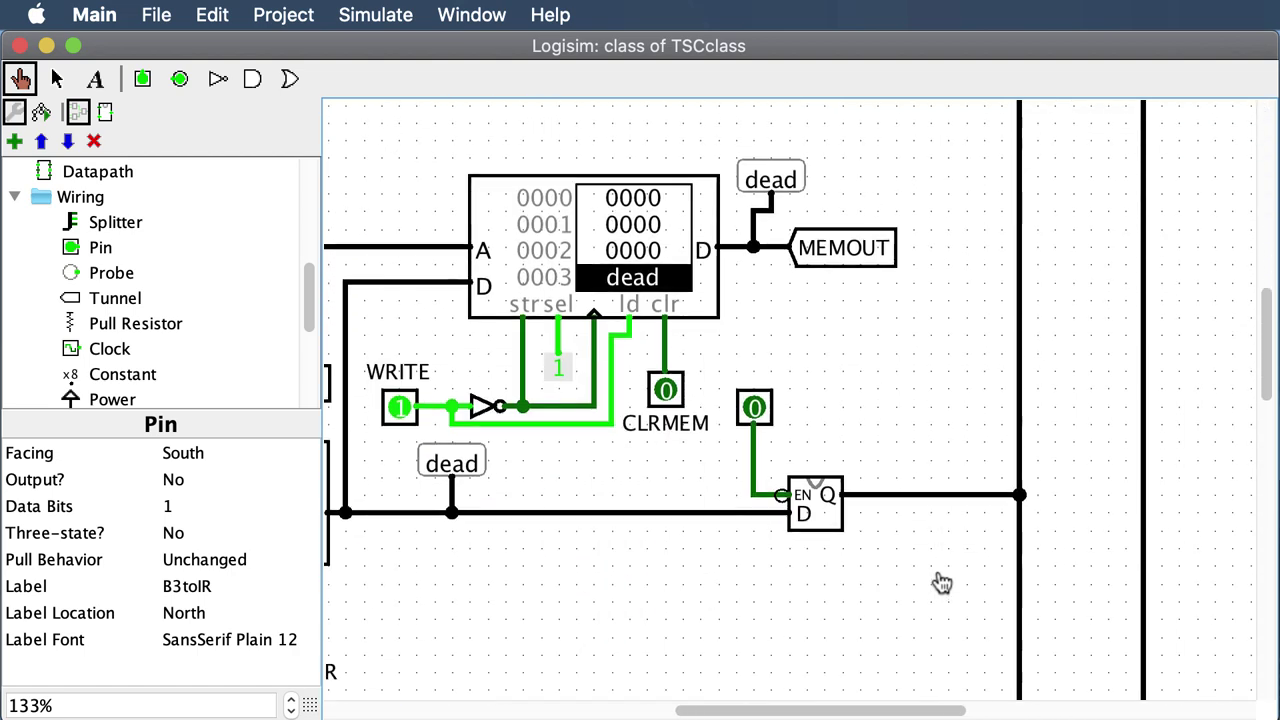
left_click(752, 356)
left_click(752, 356)
Test the IR's upper-byte path by setting UPtoB1 to 0, reading bus 1's probe, and returning the pin to 1
scroll(900, 414, "up", 12)
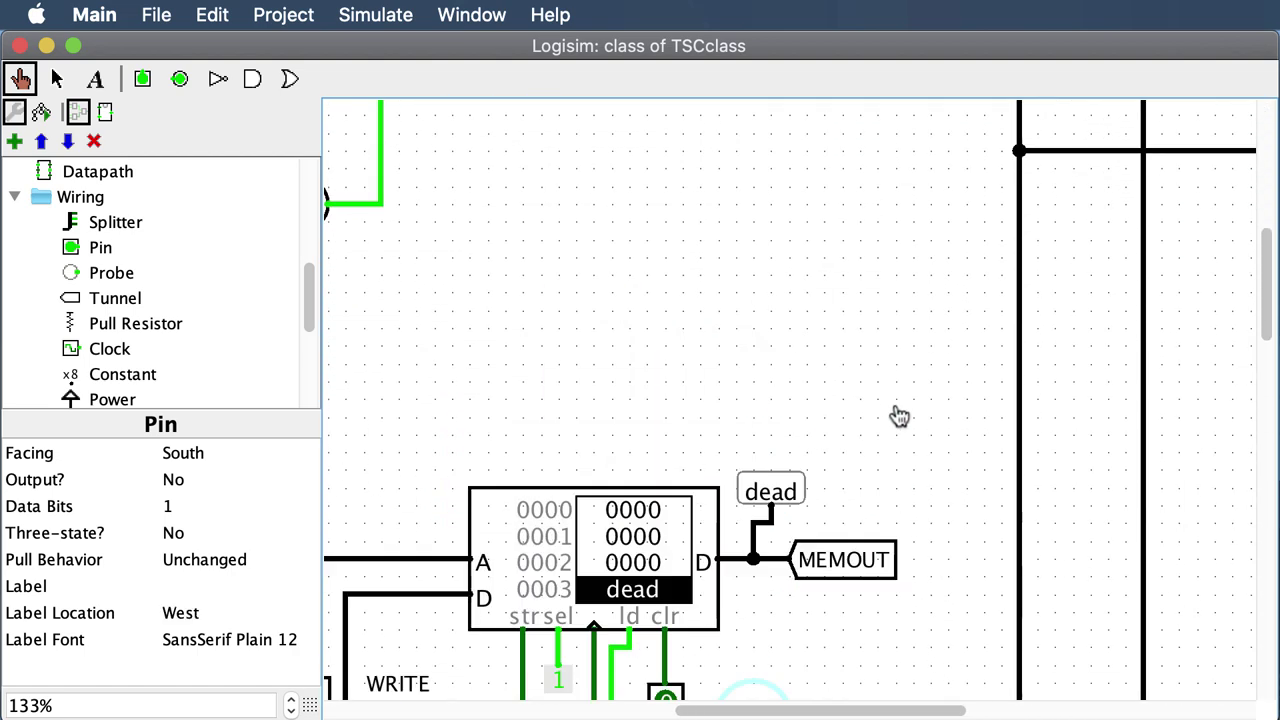
scroll(937, 409, "right", 8)
scroll(1032, 407, "down", 5)
scroll(1032, 407, "right", 4)
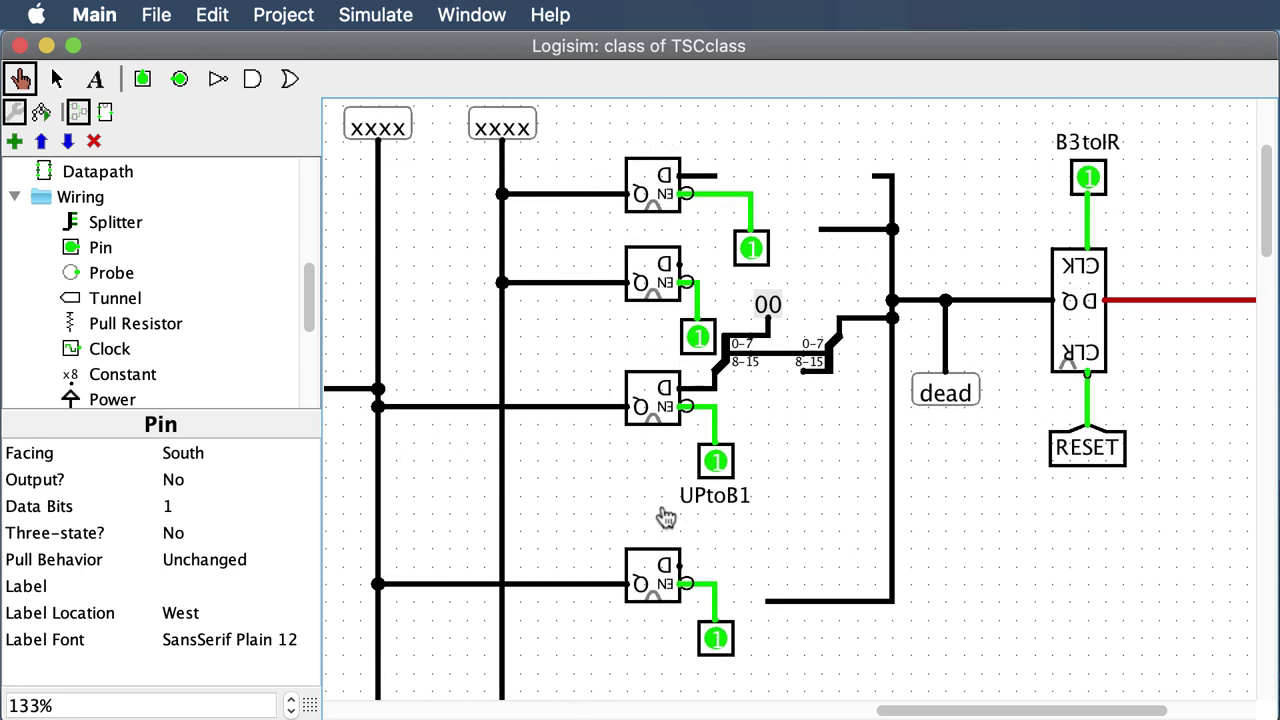
left_click(716, 461)
scroll(718, 465, "right", 1)
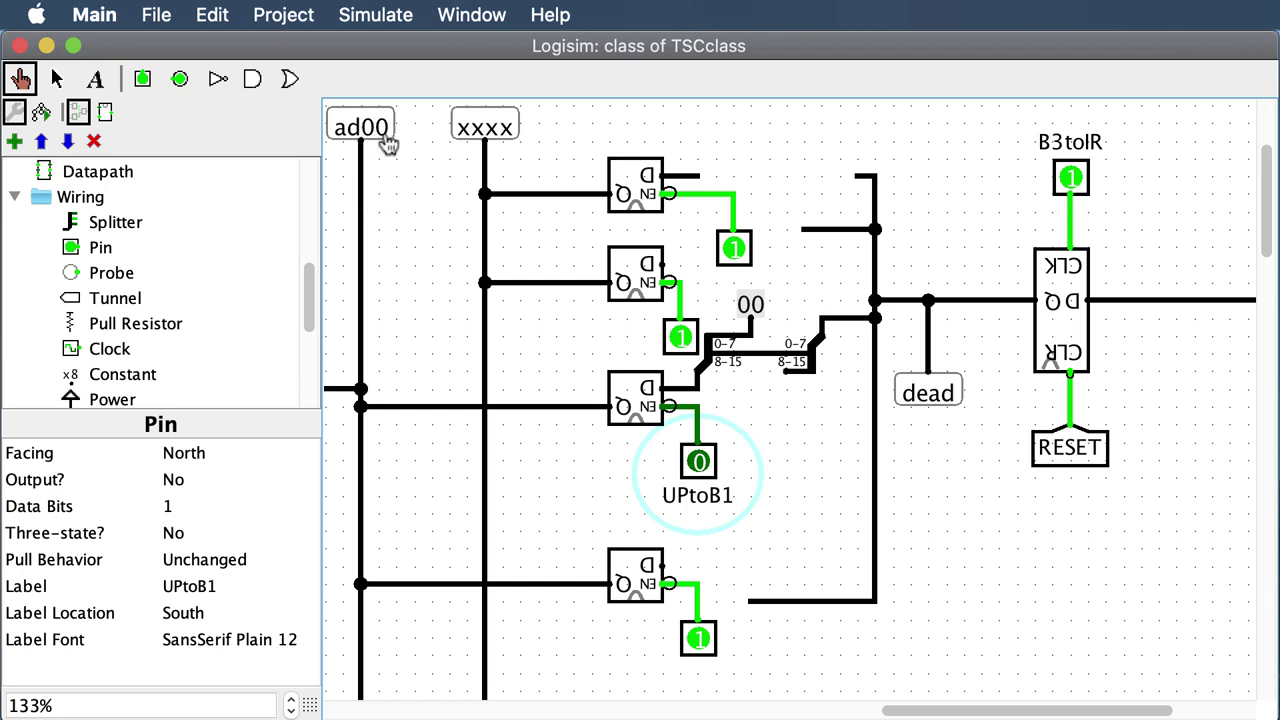
left_click(699, 463)
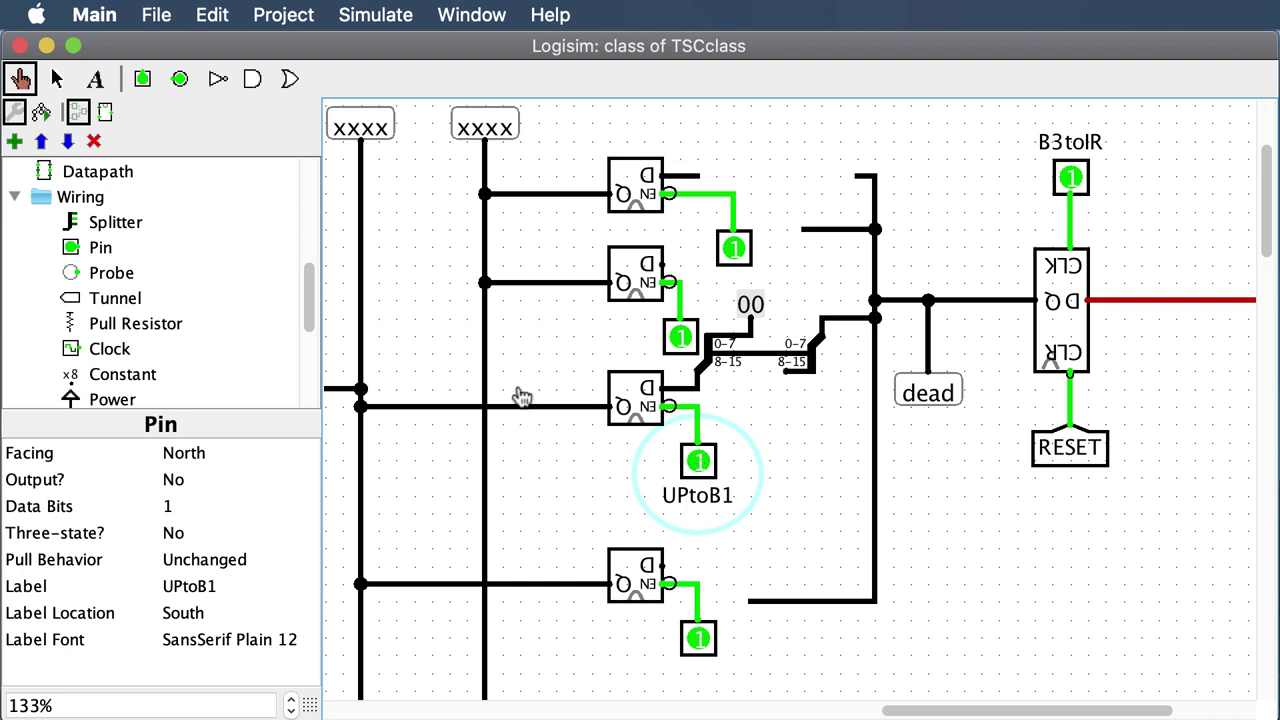
Select the unlabelled enable pin of the uppermost bus 2 buffer and examine the buffers between the IR and both buses
scroll(520, 395, "up", 5)
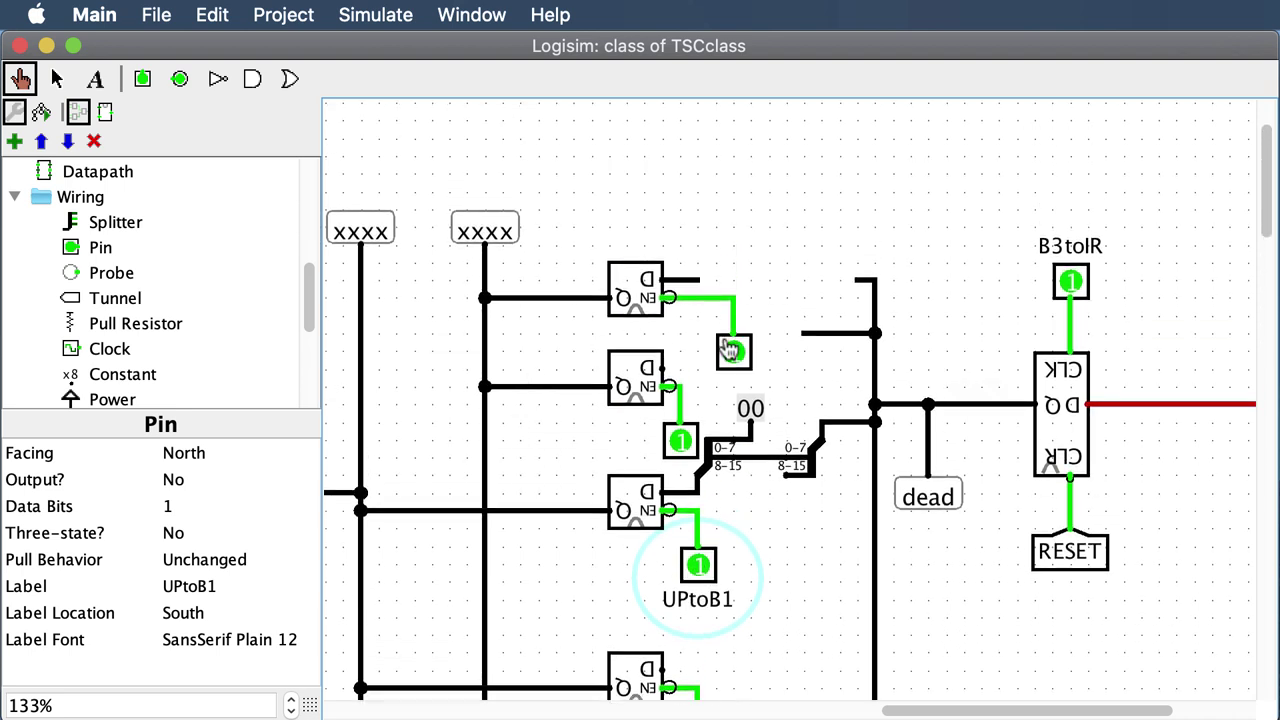
left_click(734, 352)
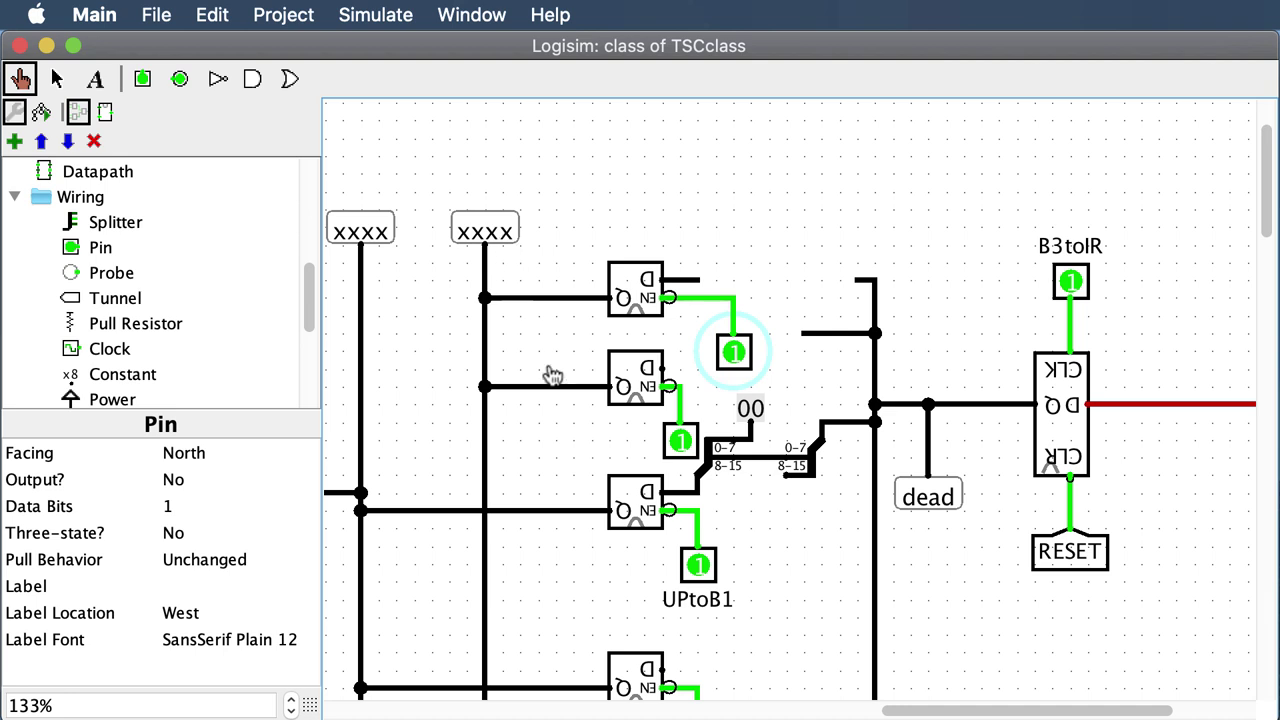
scroll(648, 430, "down", 3)
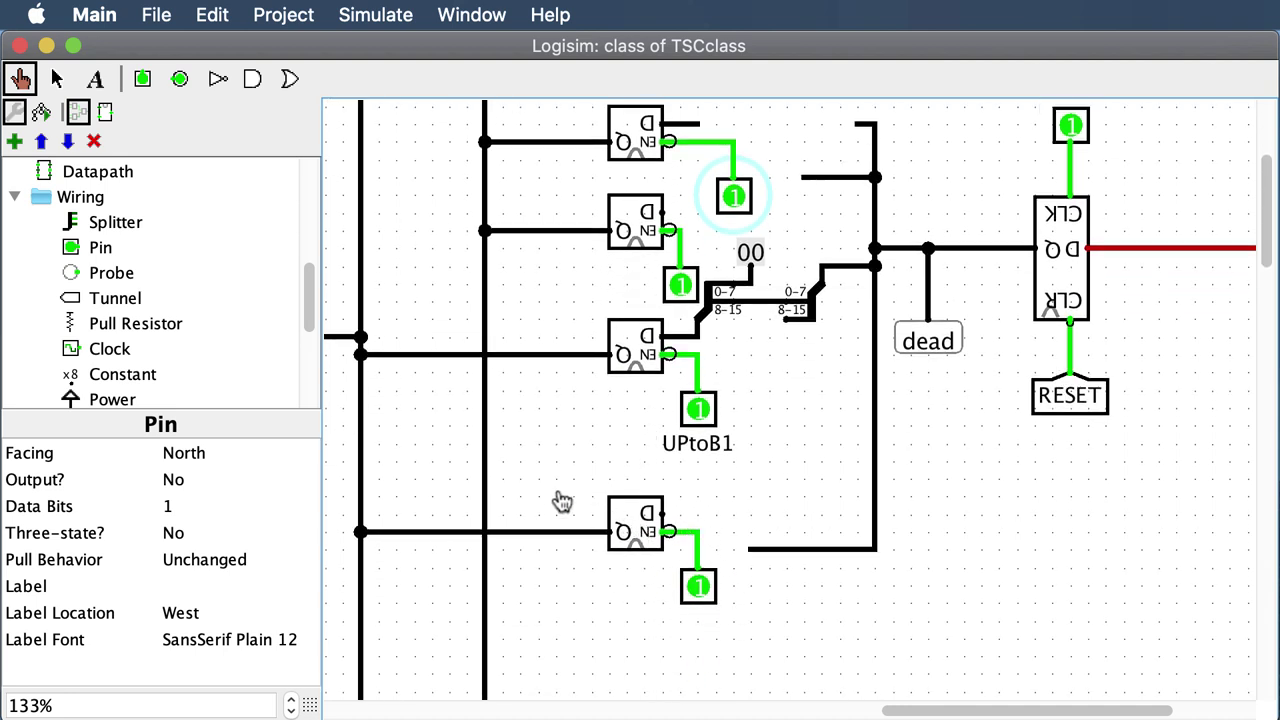
scroll(563, 503, "left", 2)
scroll(563, 503, "up", 3)
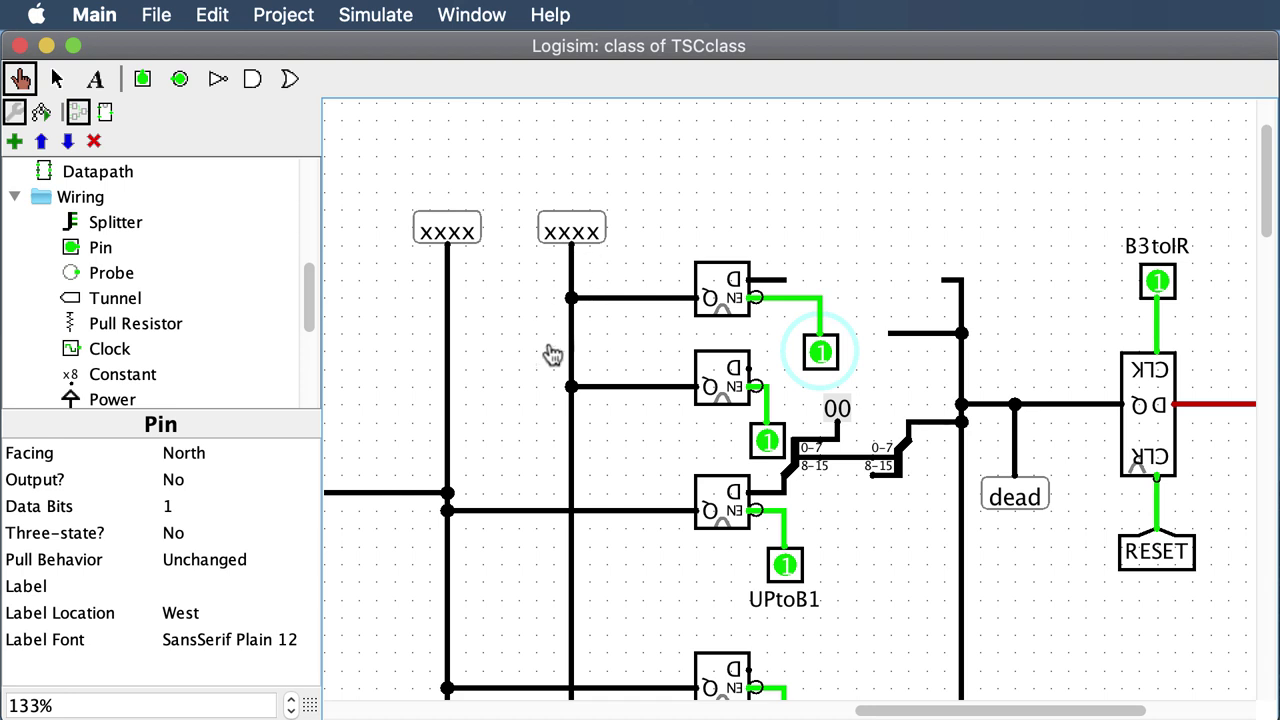
scroll(552, 352, "left", 6)
scroll(553, 358, "up", 1)
scroll(553, 355, "left", 9)
scroll(551, 349, "down", 1)
scroll(555, 350, "left", 3)
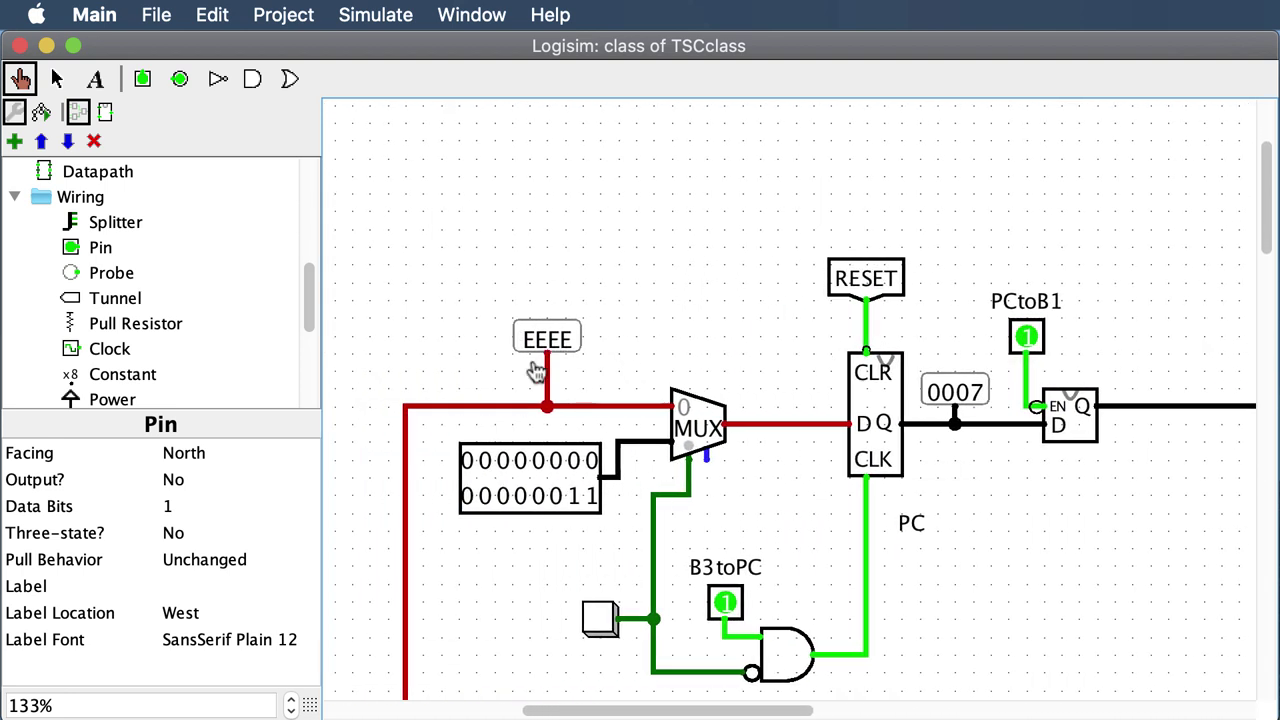
left_click(474, 470)
left_click(488, 470)
left_click(603, 622)
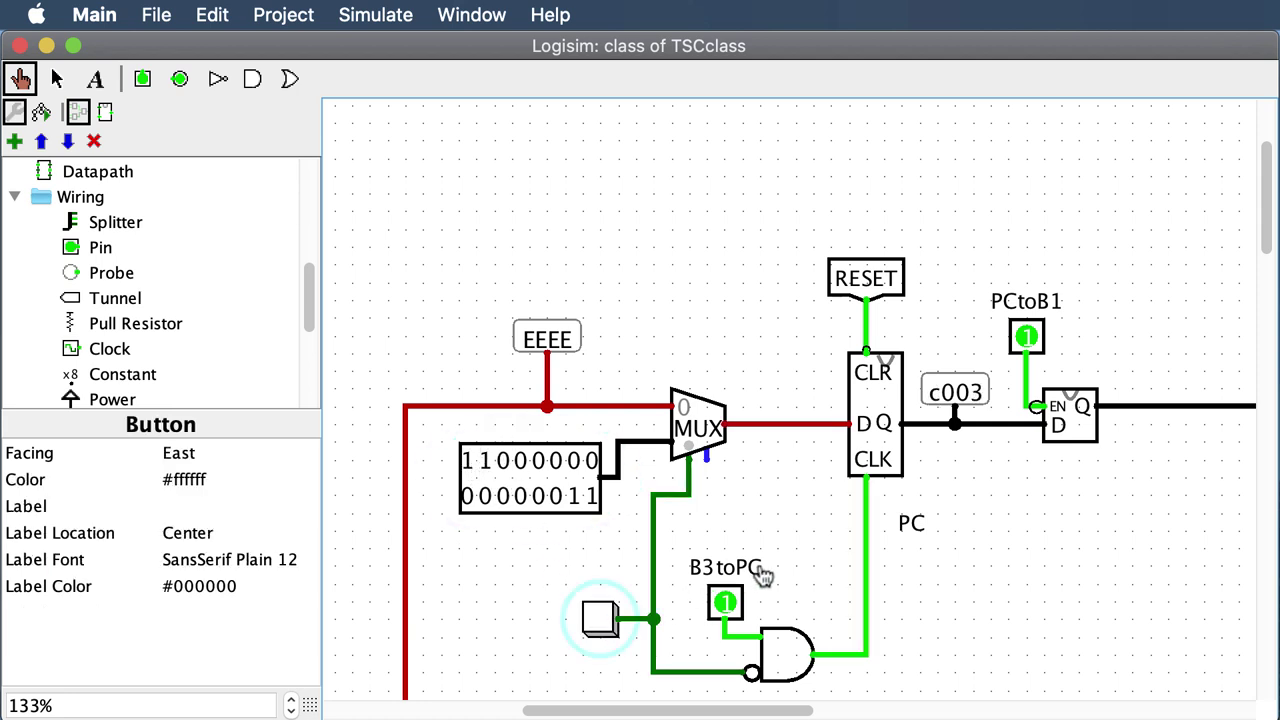
Examine the PC's path to bus 1, the bus 2 buffers, the memory contents and the IR's output splitter
scroll(762, 575, "right", 10)
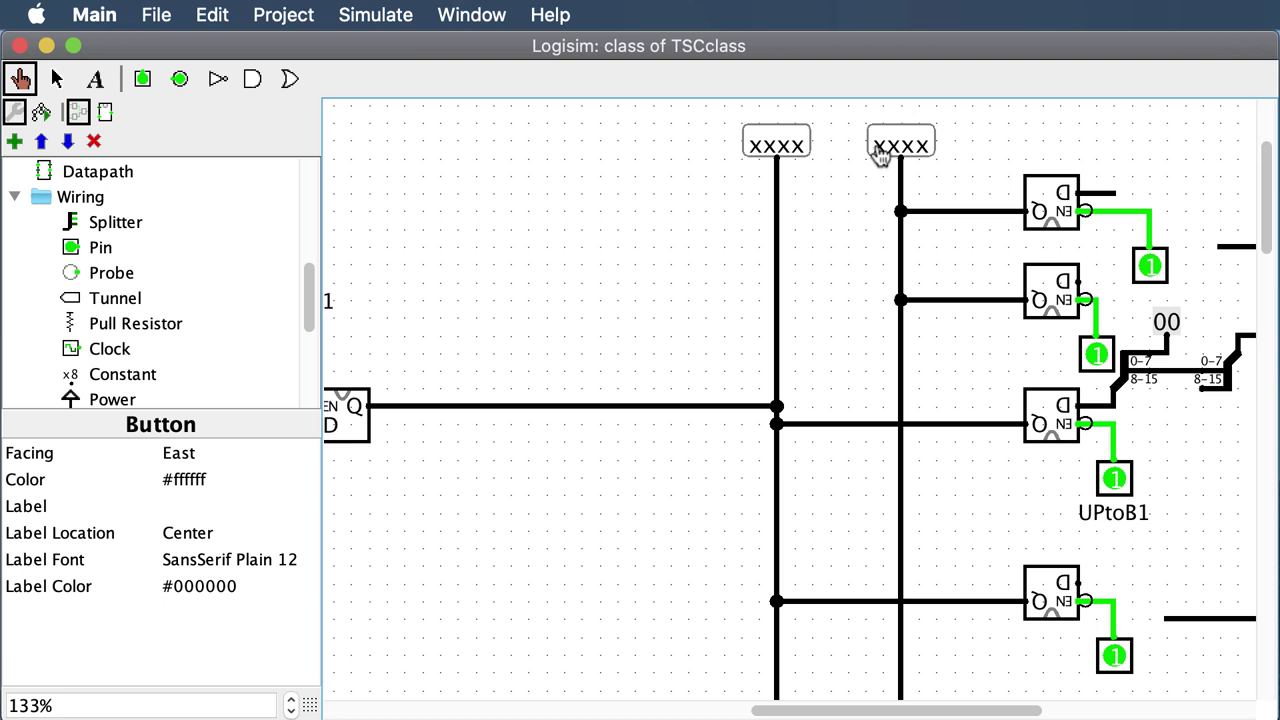
scroll(714, 240, "left", 4)
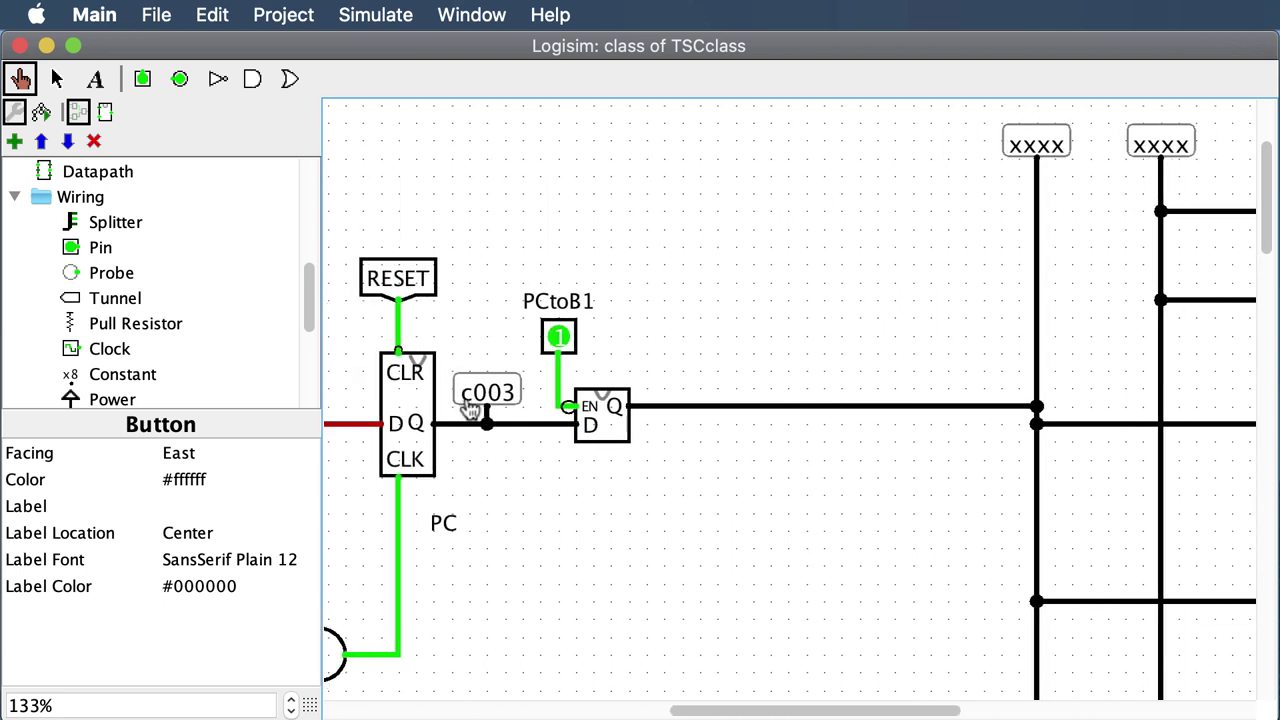
scroll(1066, 300, "right", 3)
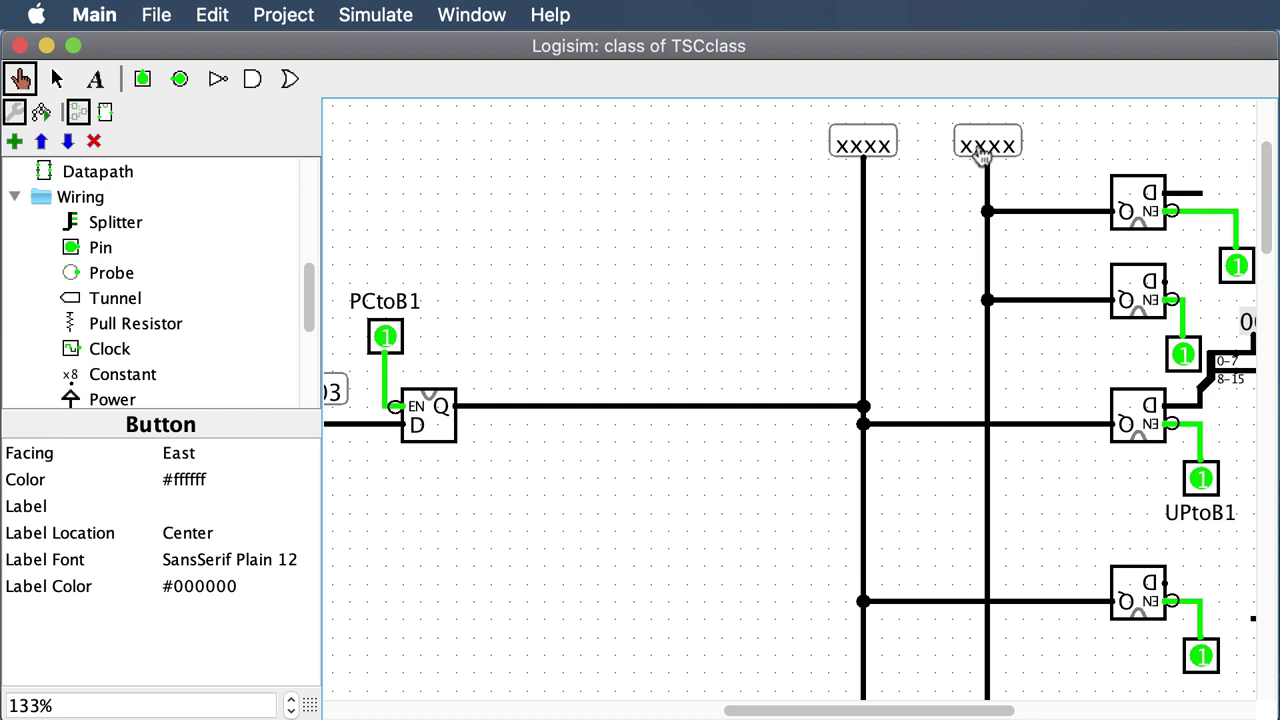
scroll(1057, 206, "right", 5)
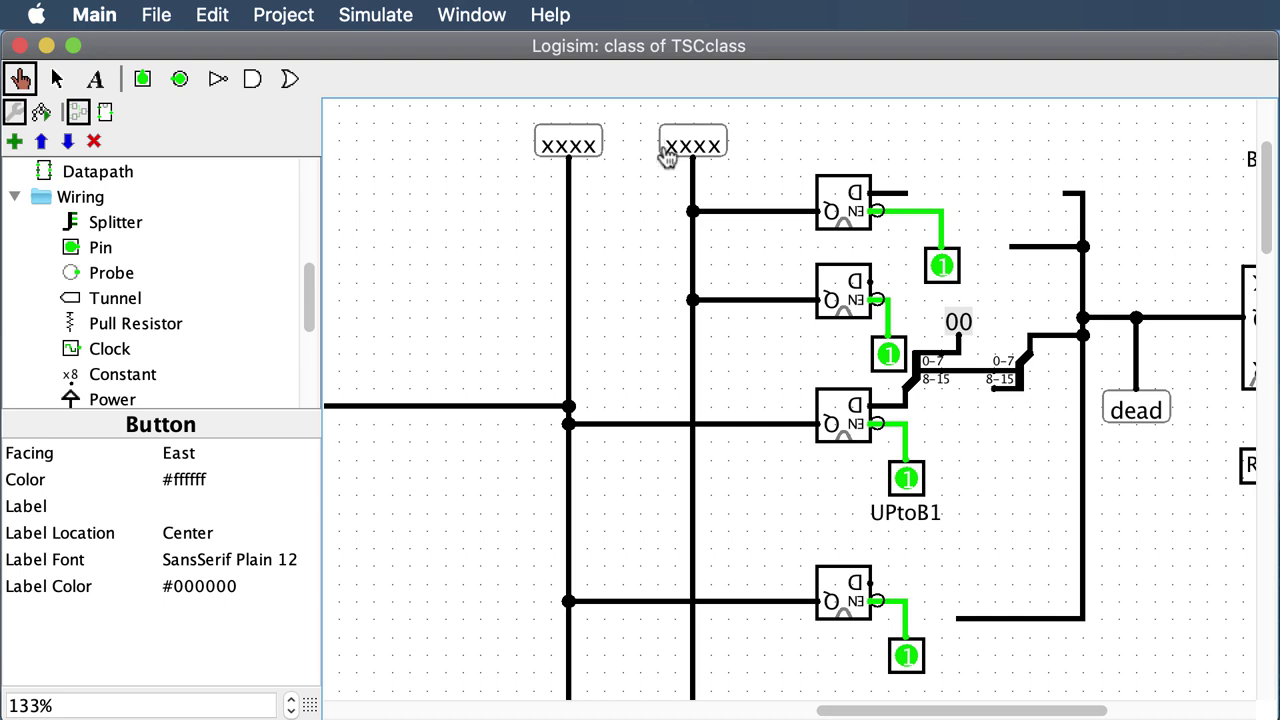
scroll(643, 246, "left", 5)
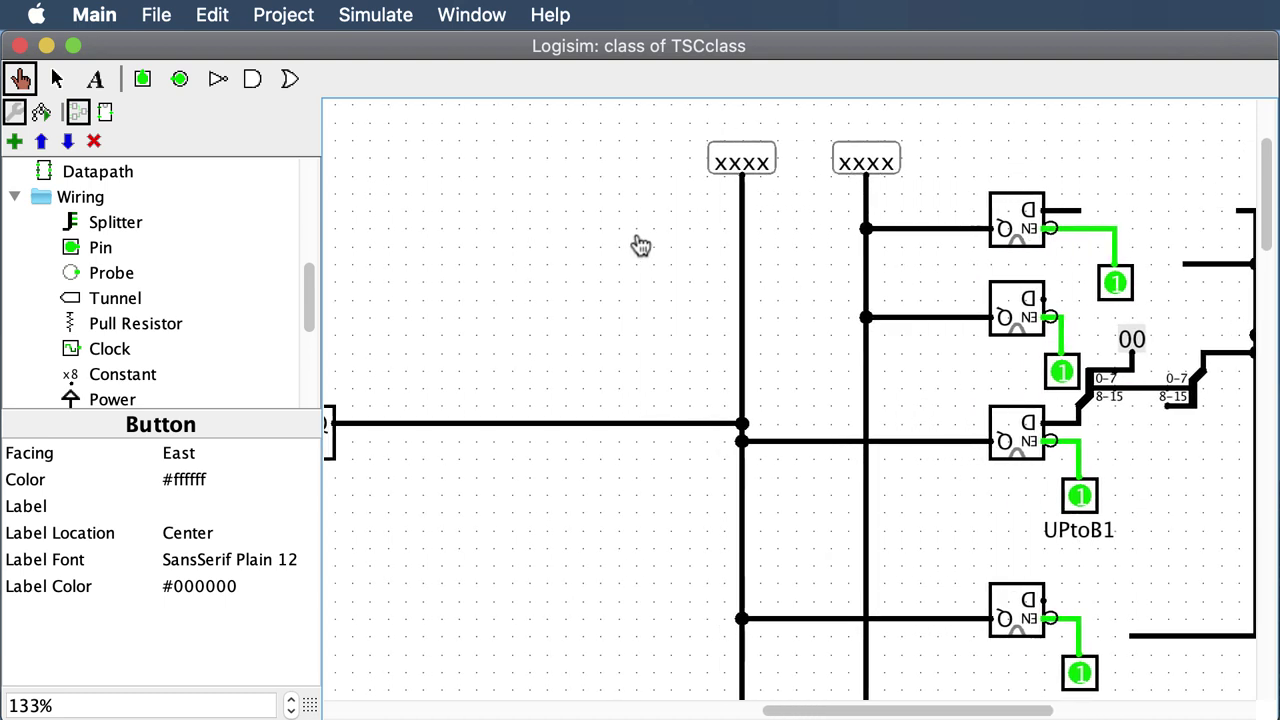
scroll(675, 240, "left", 5)
scroll(675, 240, "down", 5)
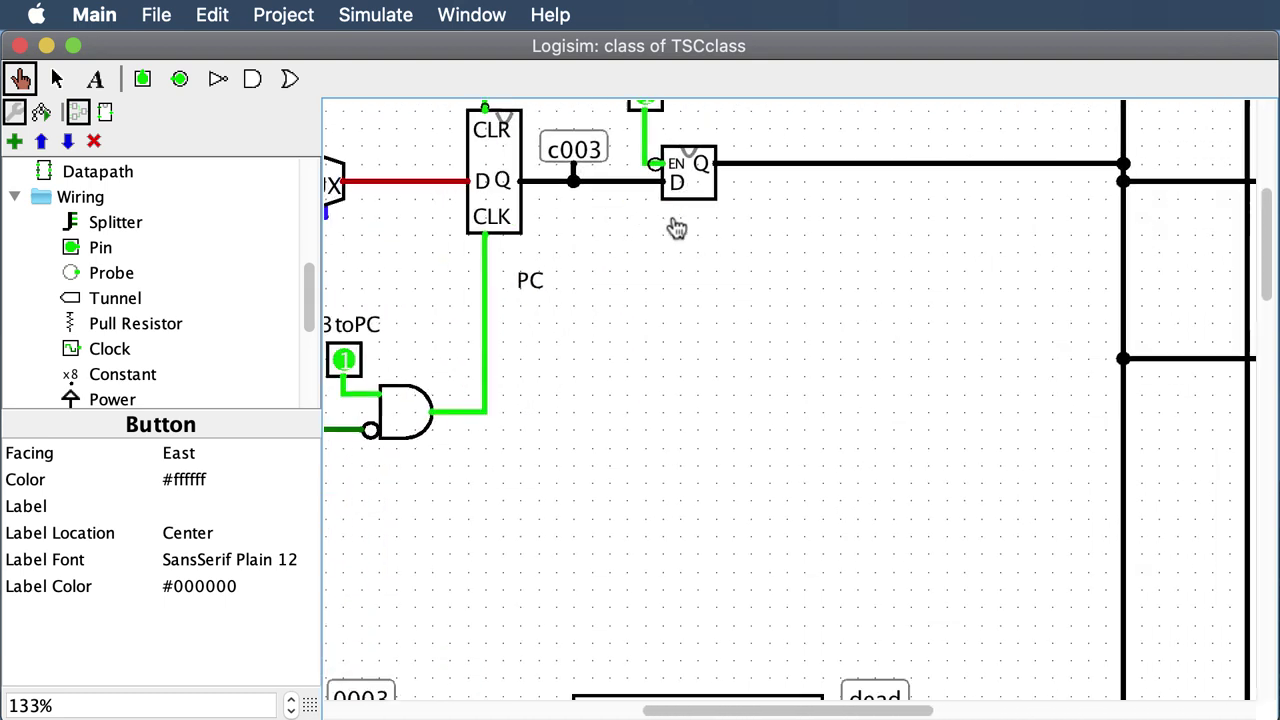
scroll(677, 229, "down", 5)
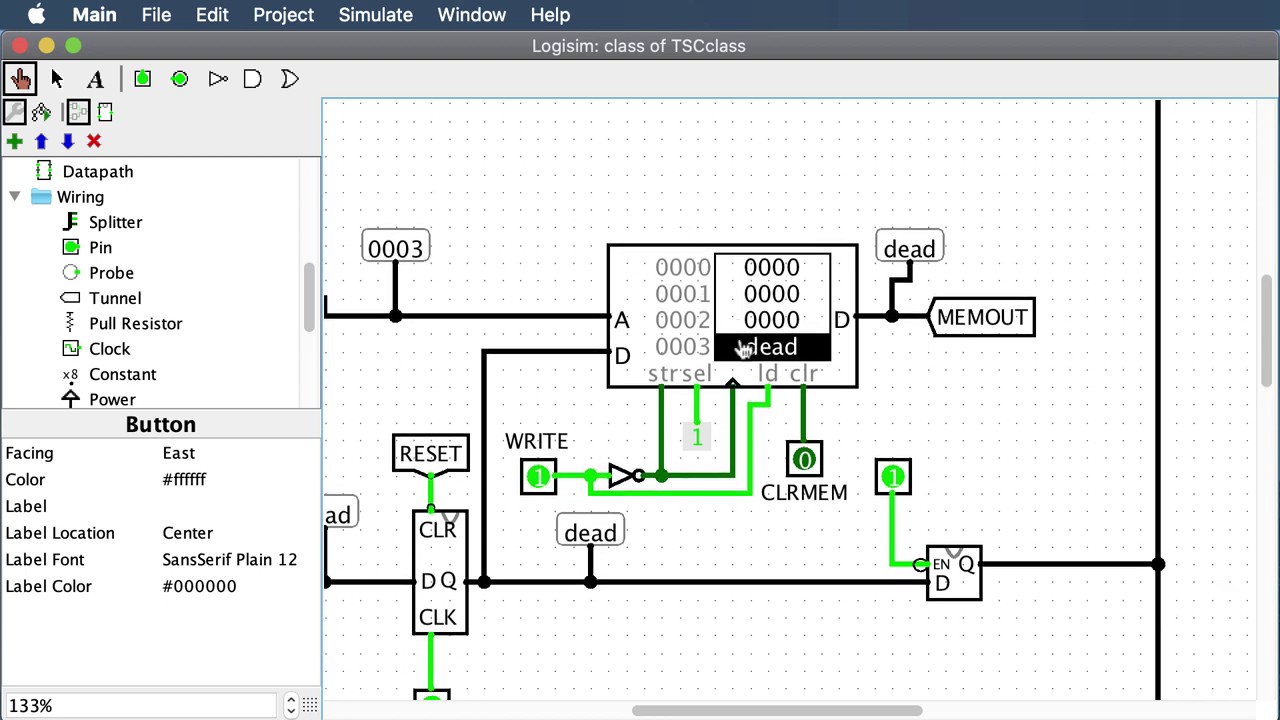
scroll(750, 343, "up", 7)
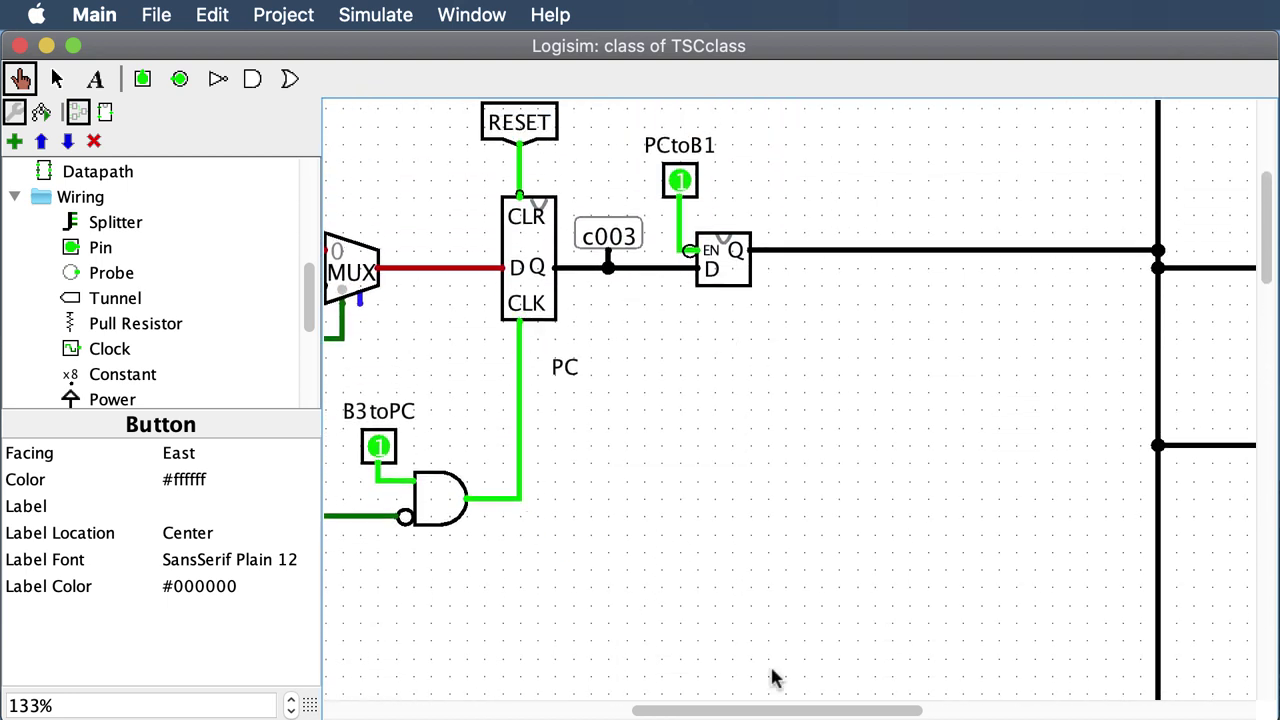
scroll(623, 603, "right", 10)
scroll(1014, 589, "down", 3)
scroll(1012, 586, "up", 8)
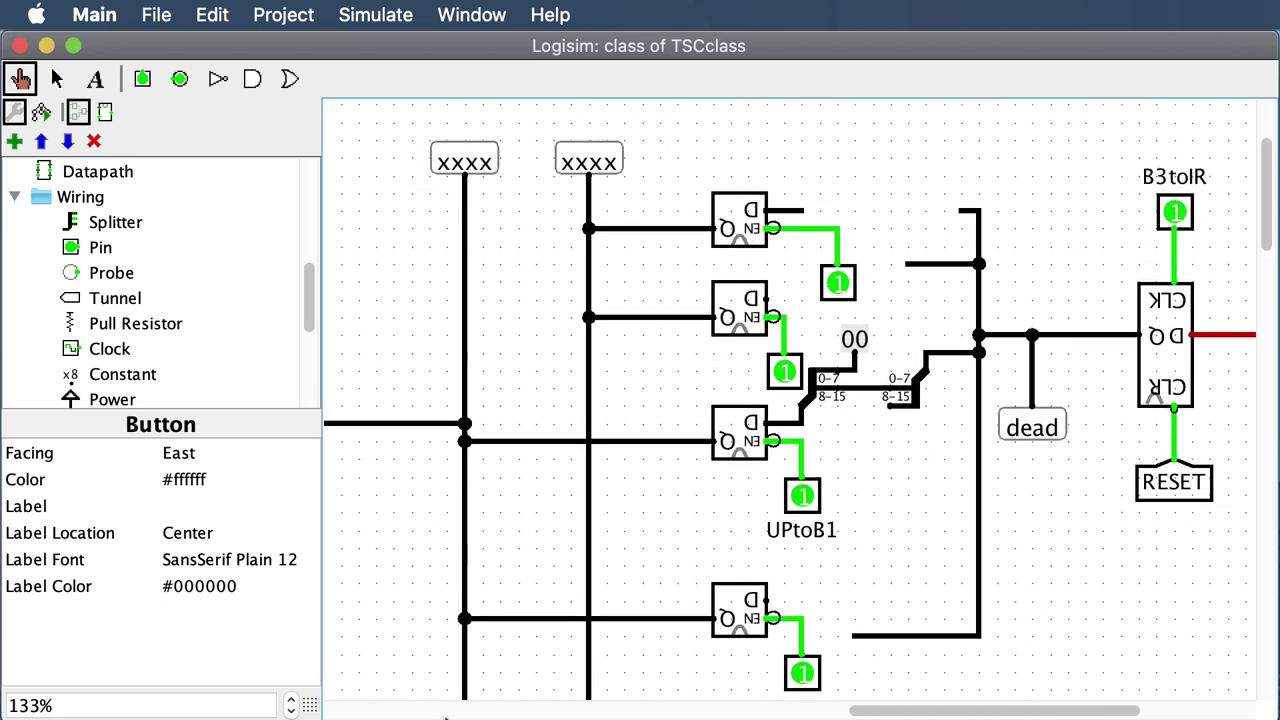